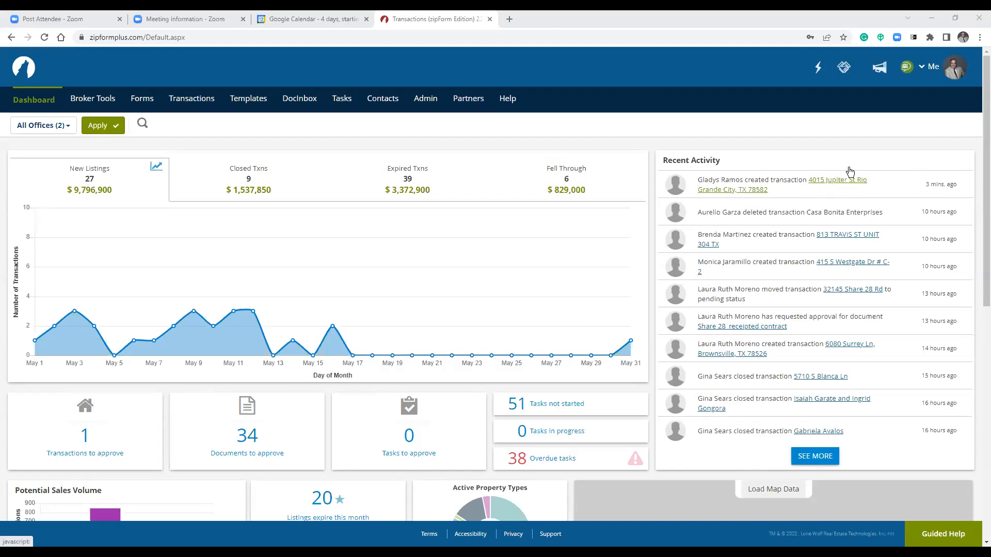
Open Profile & Settings from the Me account menu at top right.
click(952, 78)
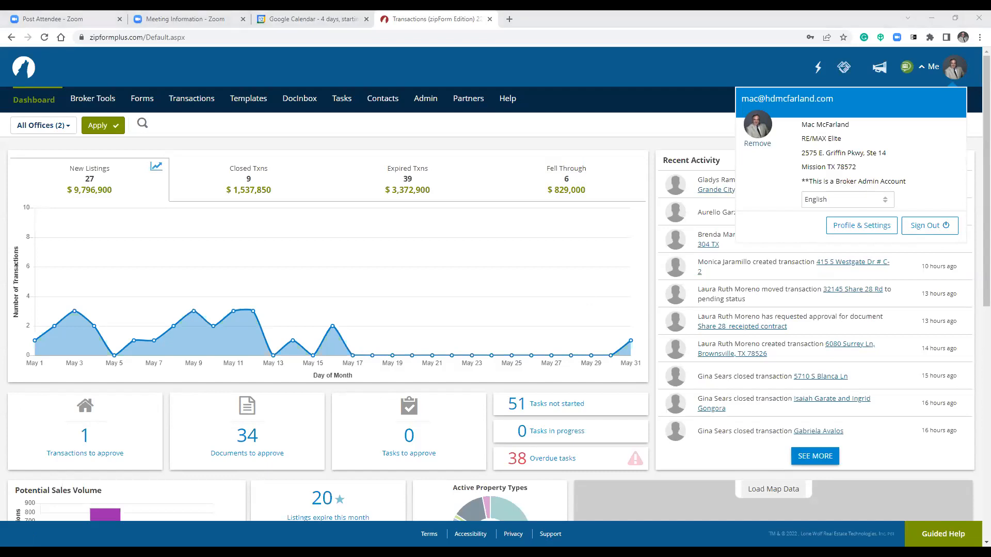
click(861, 226)
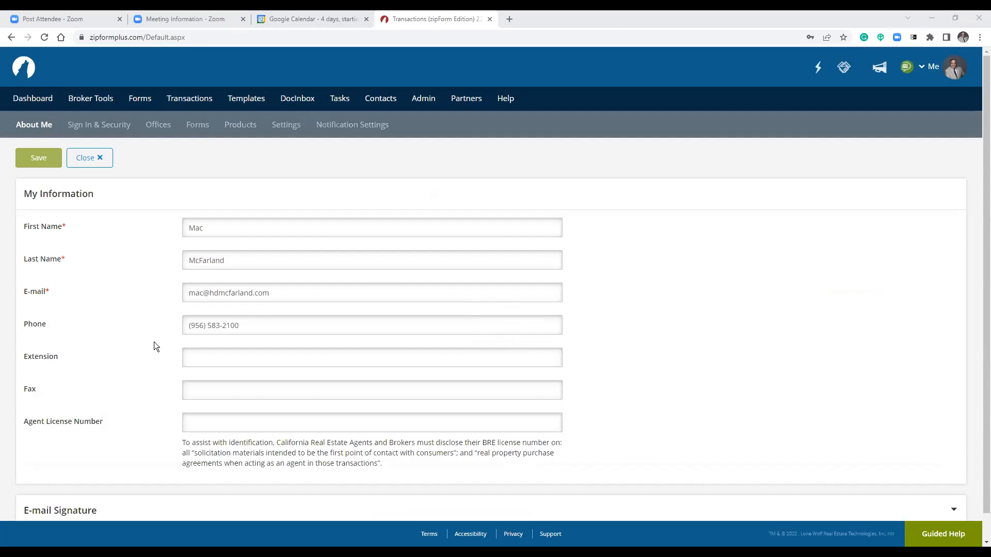
Turn the e-mail signature's 'Include in all outbound notifications' off, then back on.
scroll(159, 339, down, 1)
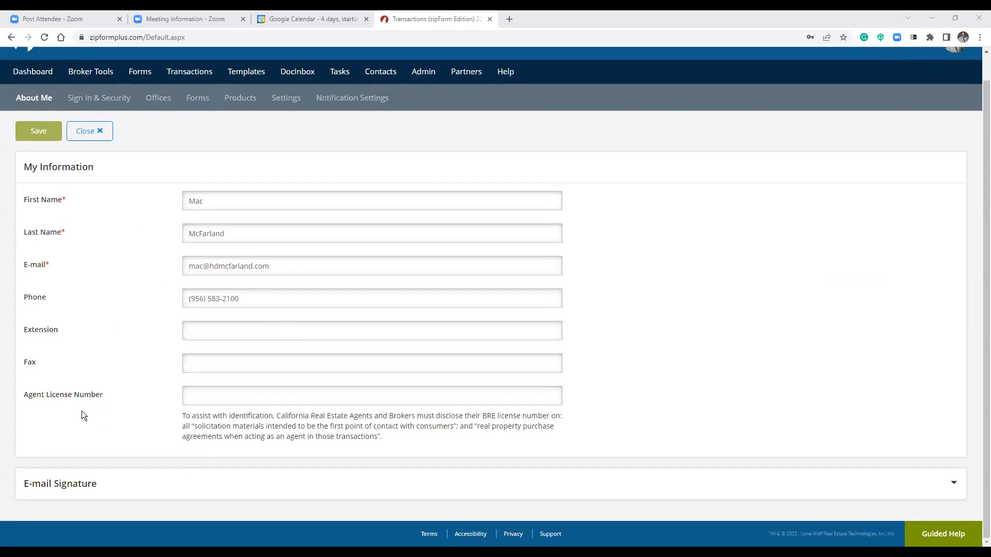
click(75, 489)
scroll(195, 467, down, 4)
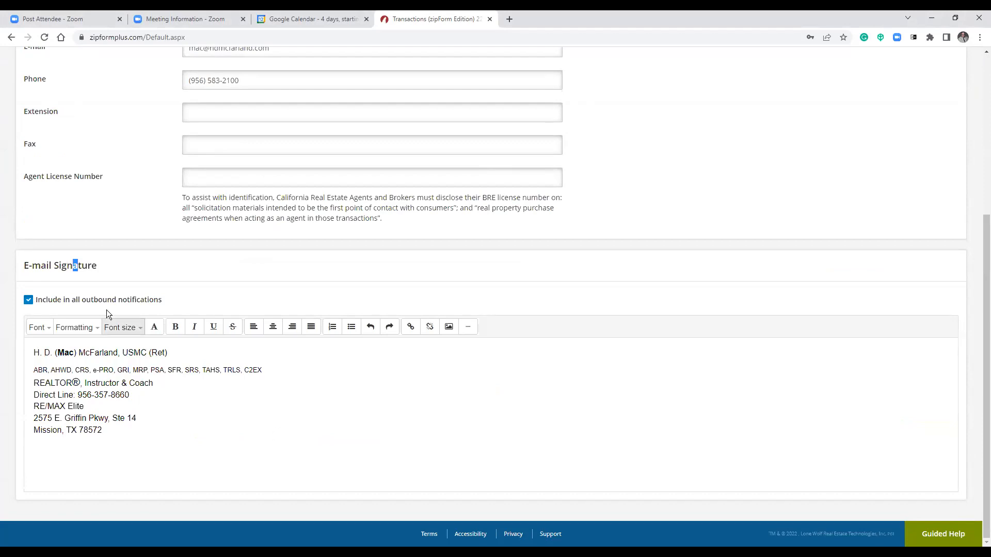
click(92, 300)
click(28, 301)
click(243, 428)
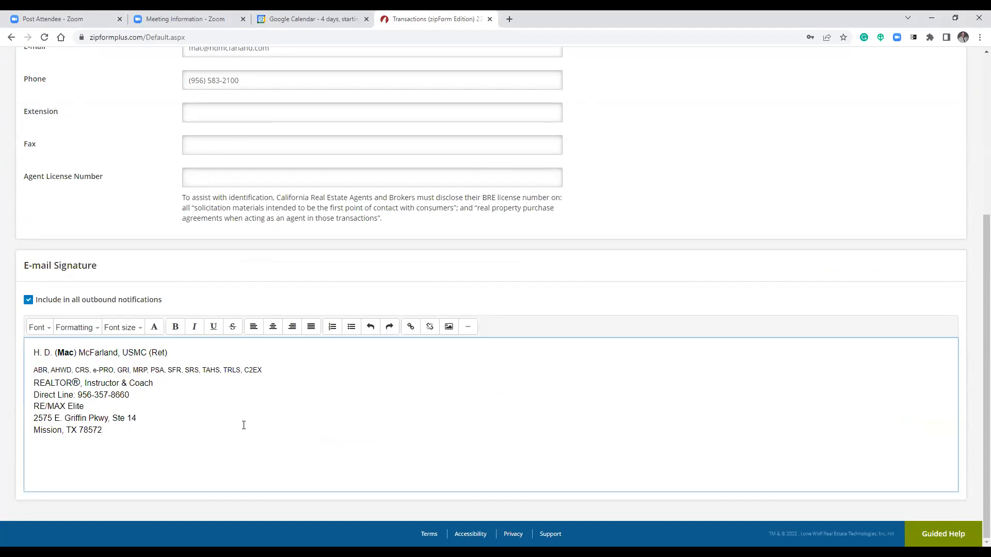
click(305, 302)
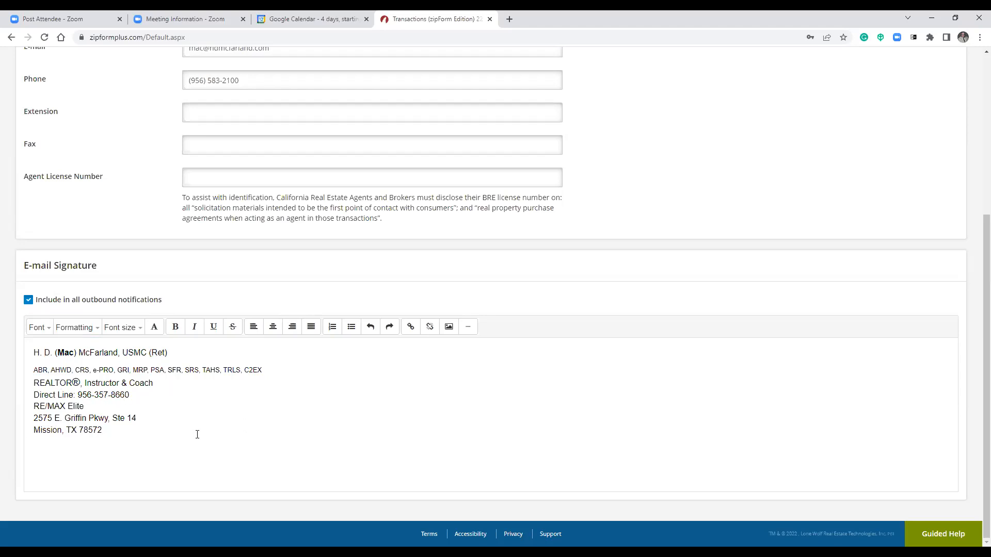
Cancel the Discard Changes prompt and save the About Me profile details.
scroll(197, 434, up, 4)
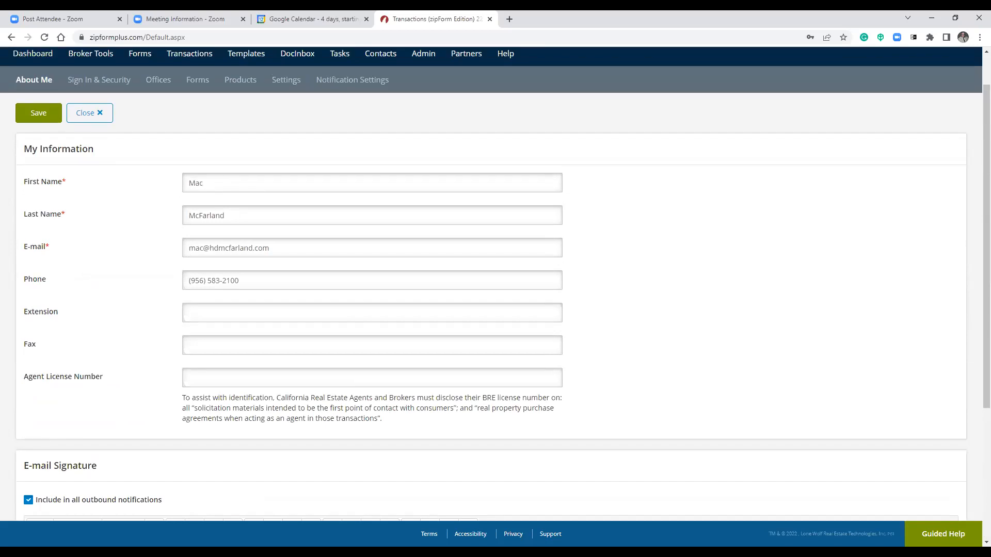
scroll(904, 111, up, 1)
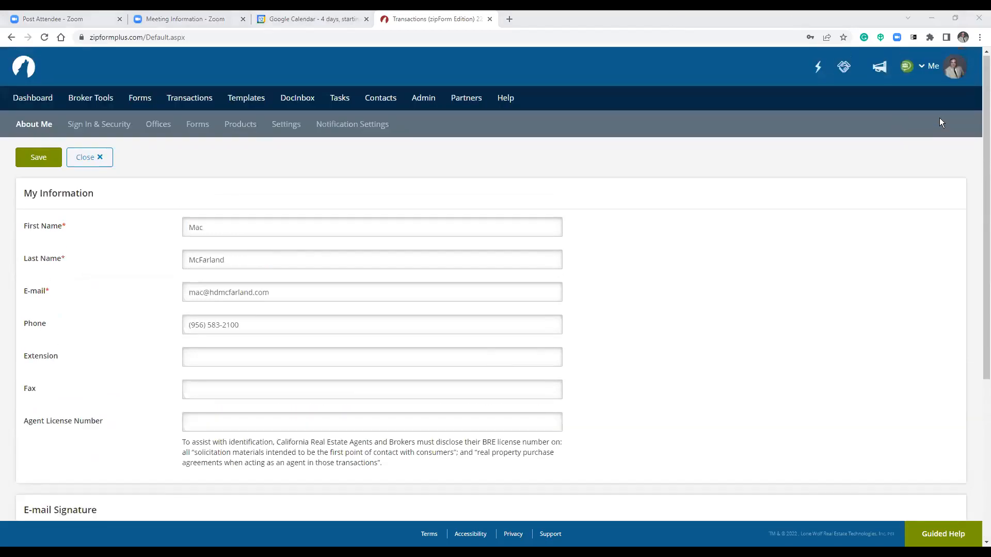
click(956, 77)
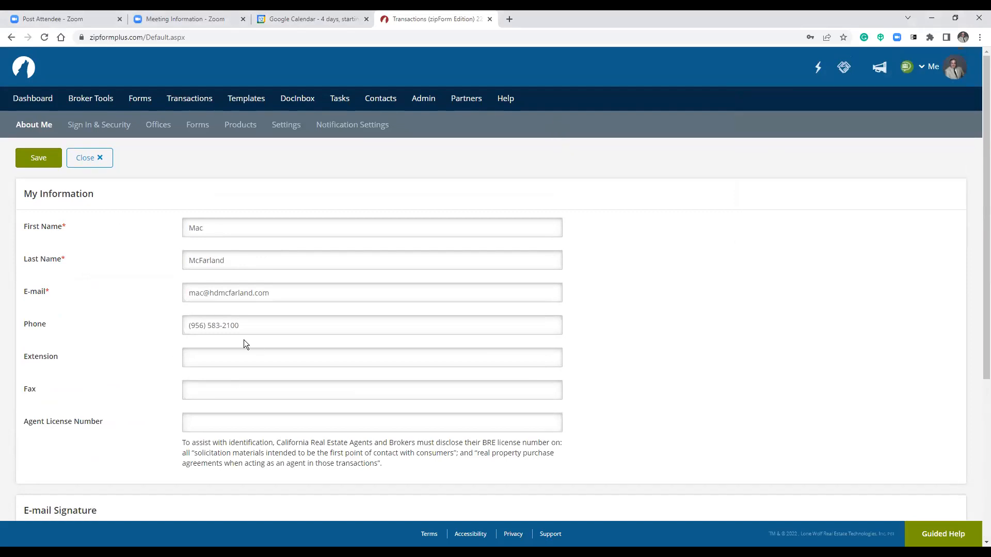
click(108, 130)
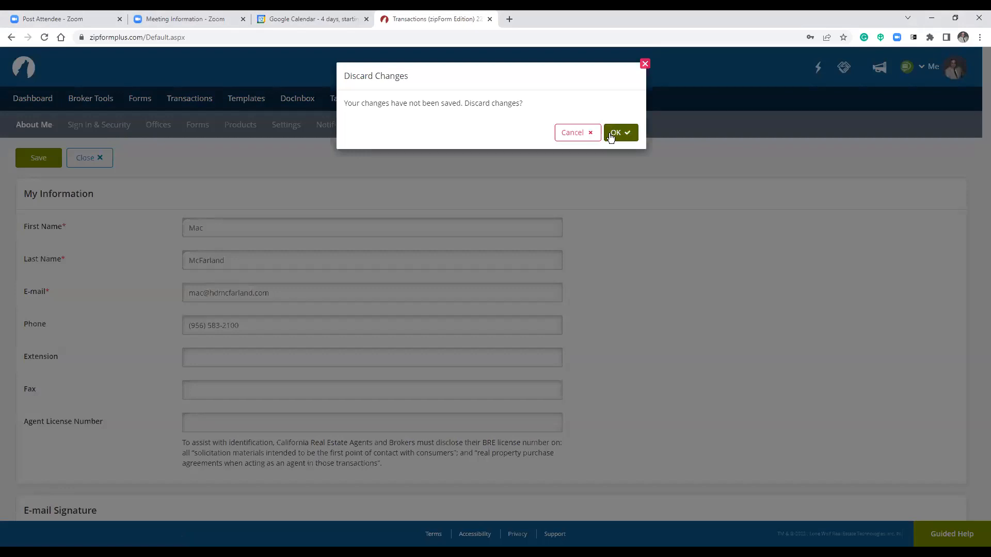
click(568, 135)
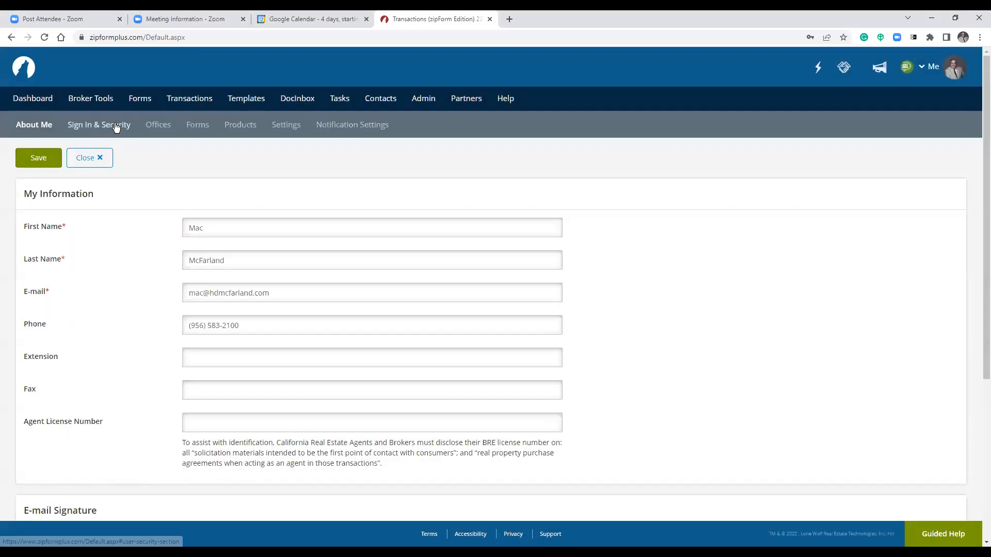
click(40, 164)
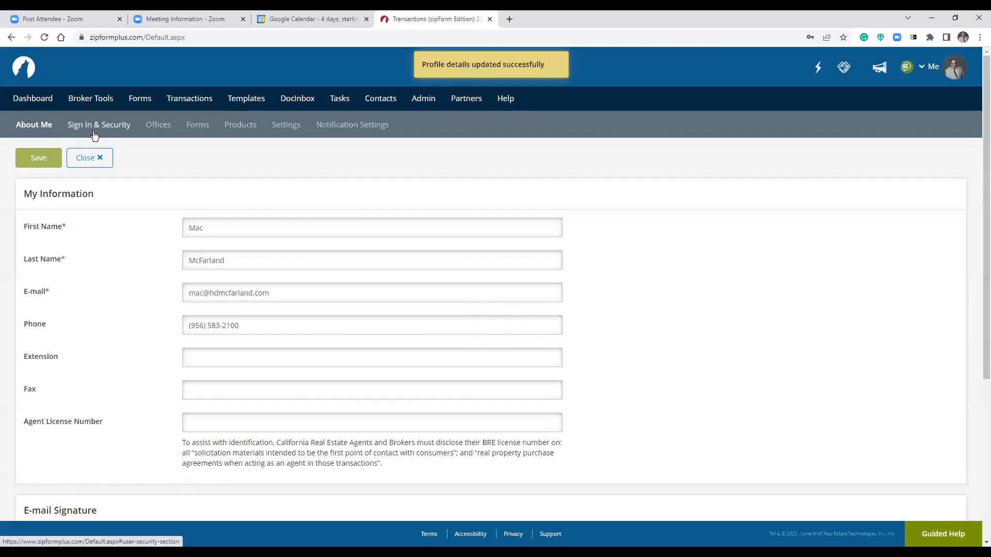
click(95, 135)
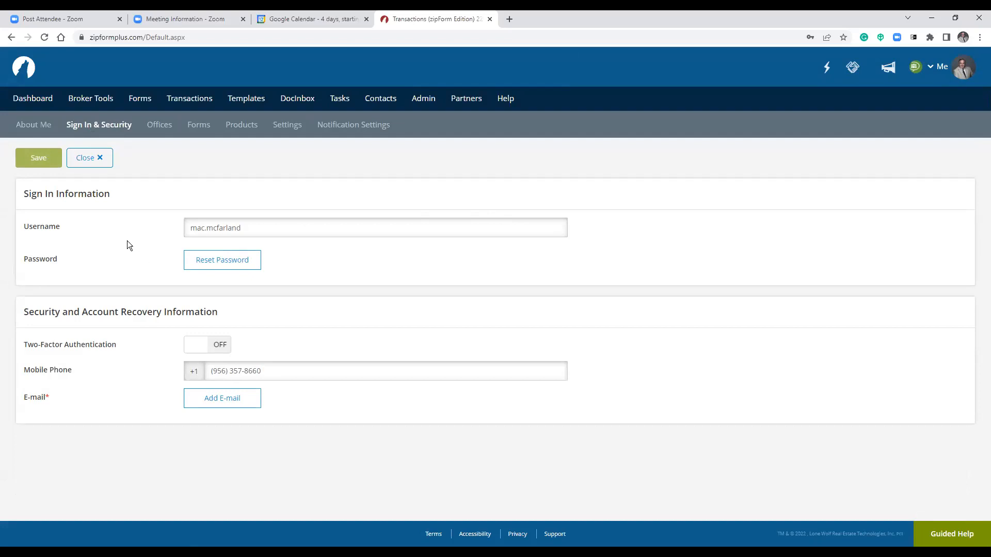
View the Offices this account administers, then the Forms settings with TREC, REXEC and TXR libraries.
click(164, 129)
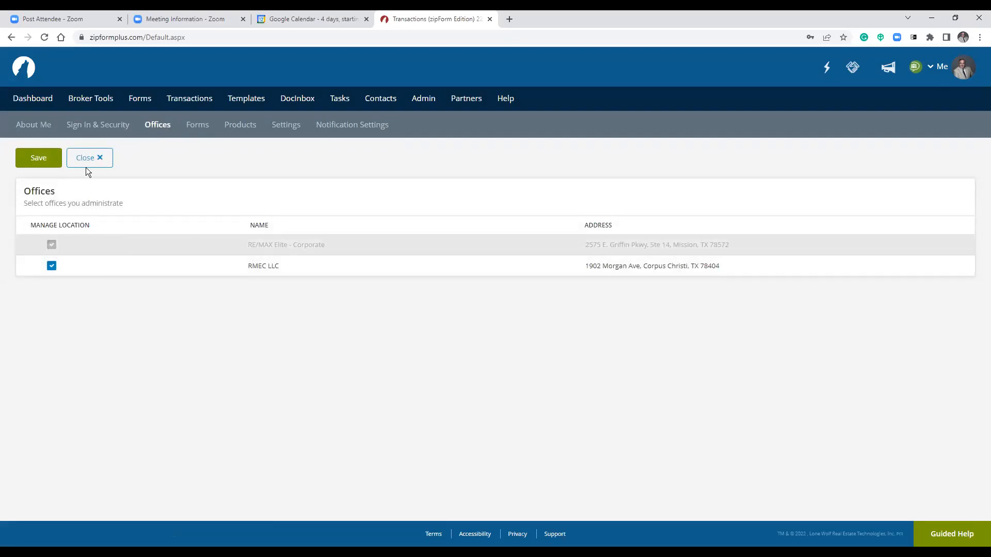
click(194, 127)
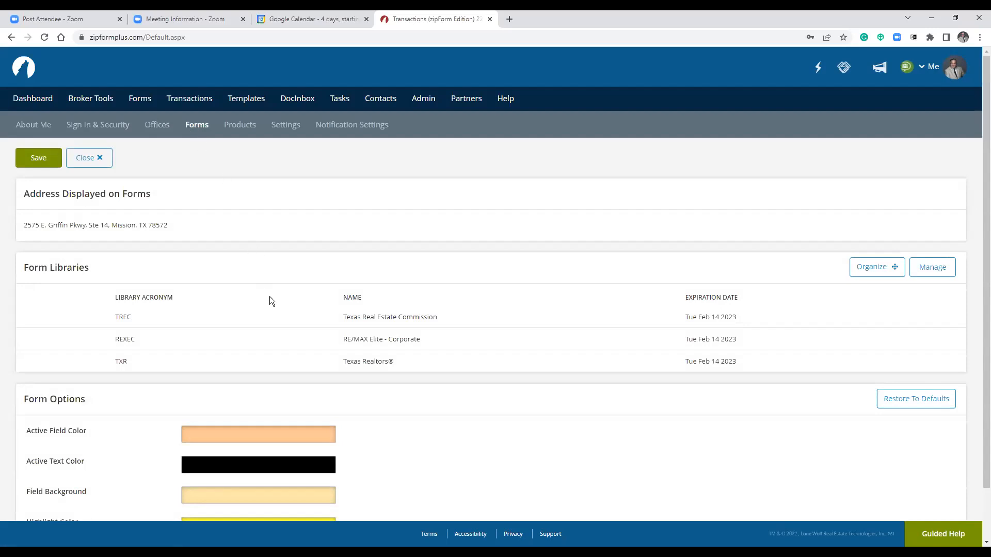
Review the Forms settings: address on forms, form libraries and form colour options.
scroll(277, 296, down, 2)
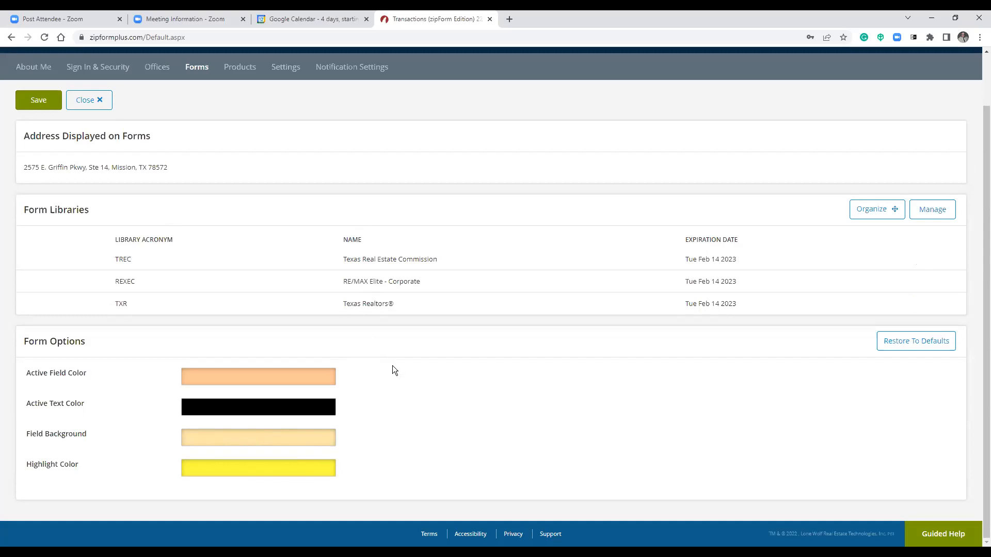
scroll(432, 370, up, 2)
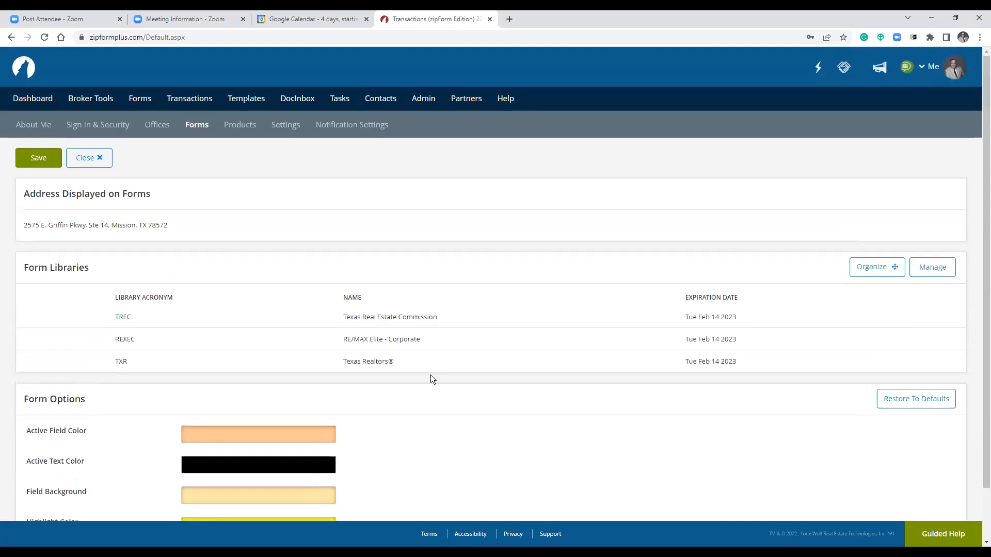
scroll(431, 375, down, 2)
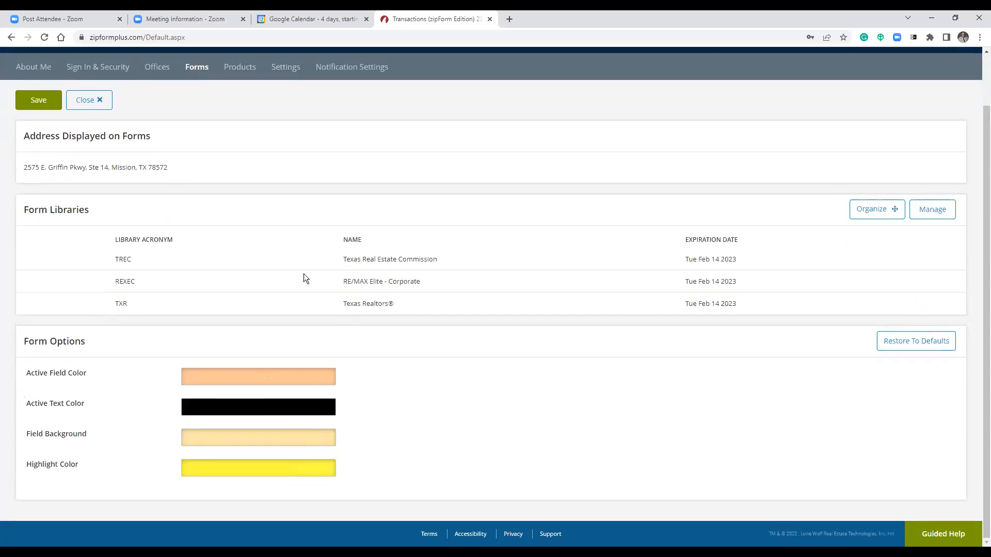
click(237, 72)
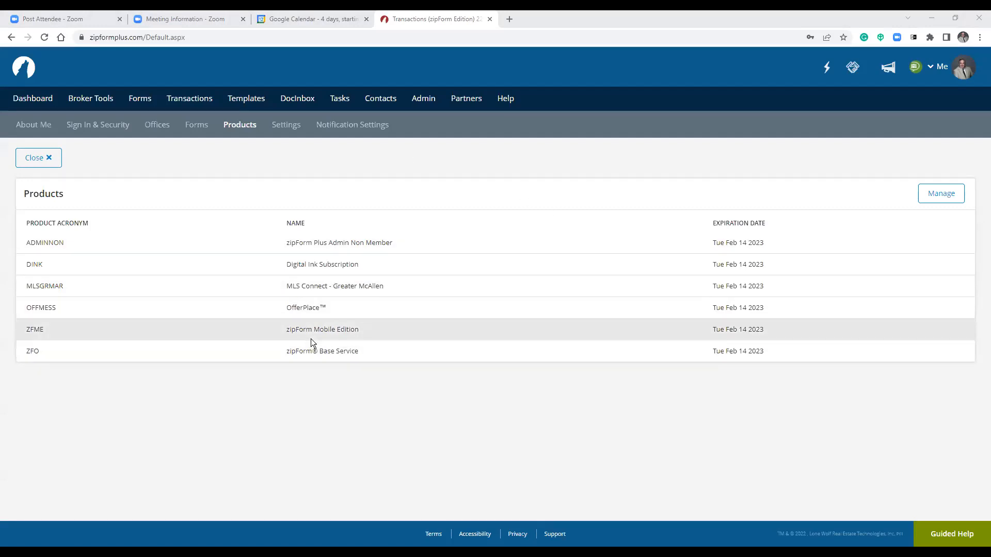
Open the Settings tab showing the Digital Ink 2.0 e-sign option and Dashboard landing page.
click(289, 129)
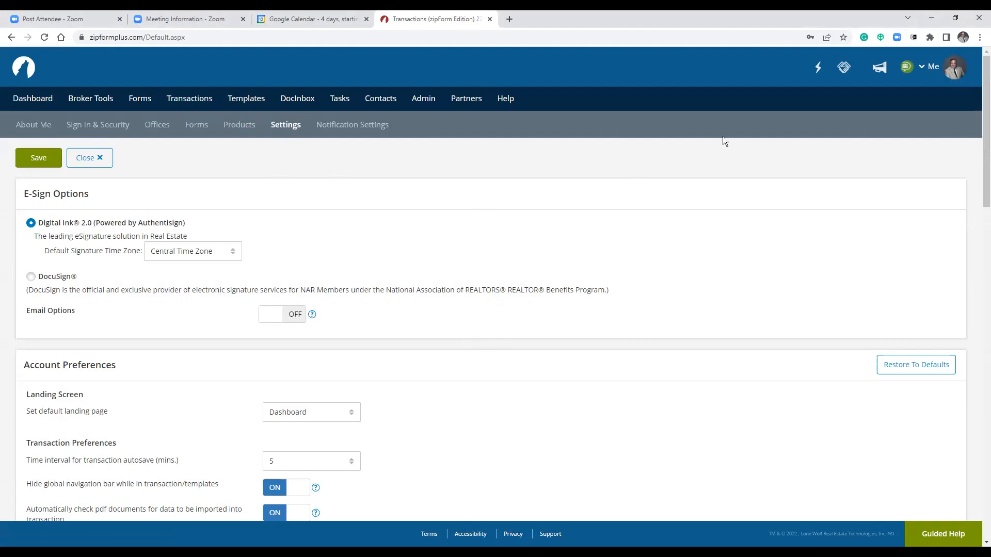
click(950, 77)
mouse_move(312, 317)
scroll(362, 260, down, 3)
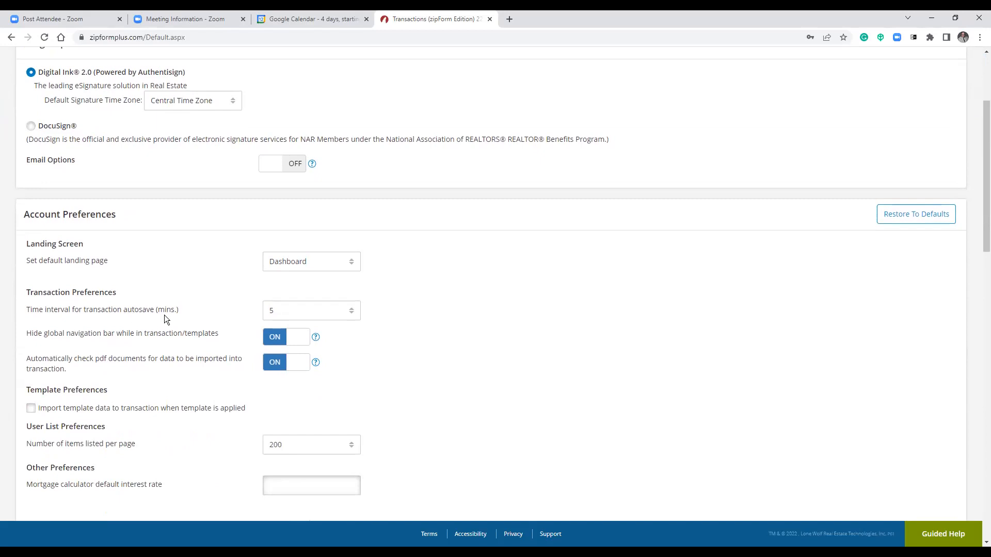
drag(124, 310, 177, 317)
click(354, 314)
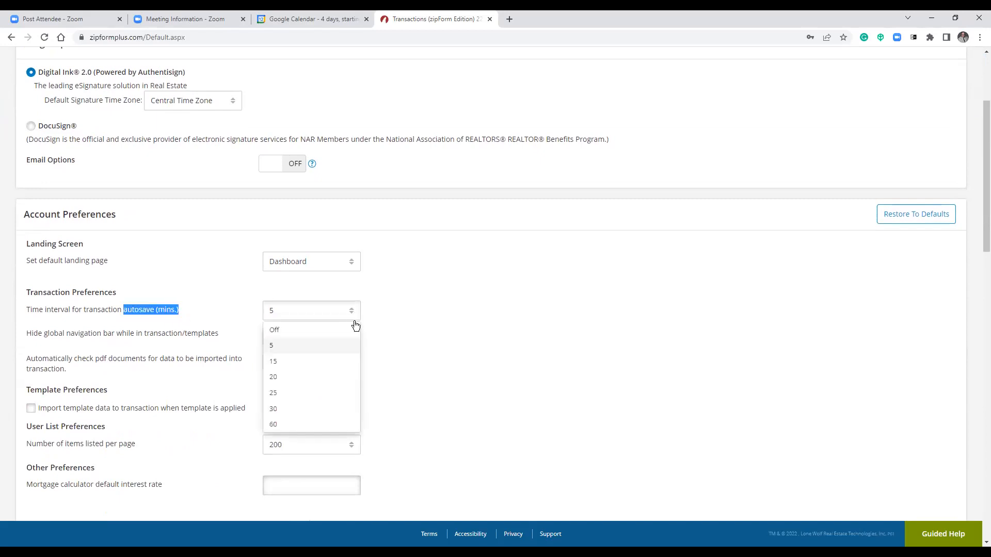
click(344, 346)
click(472, 304)
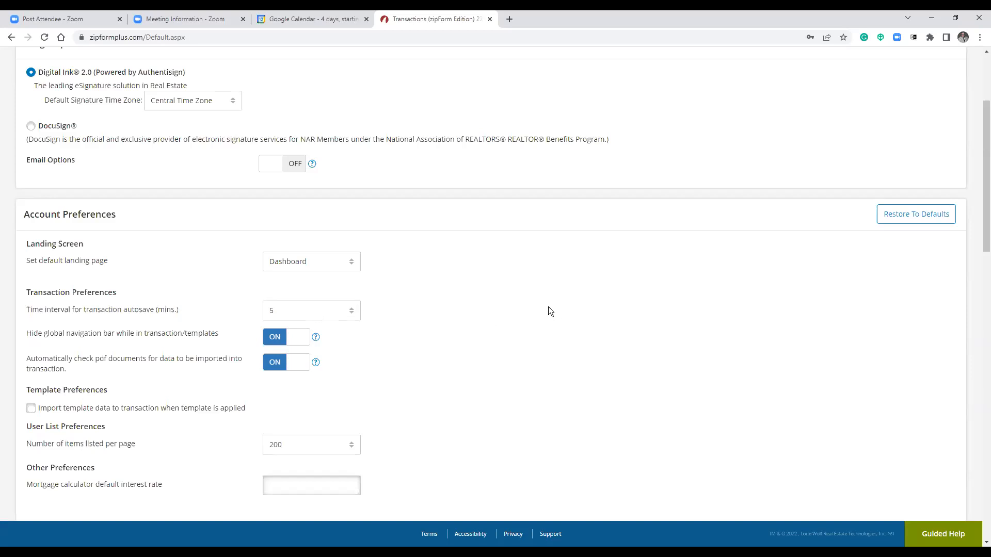
scroll(544, 306, down, 2)
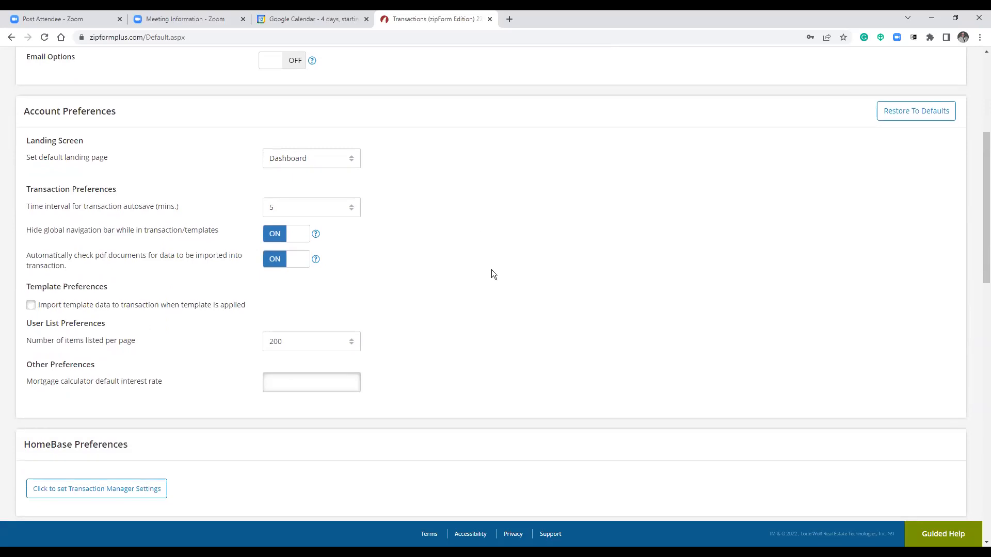
click(313, 166)
click(337, 178)
click(353, 166)
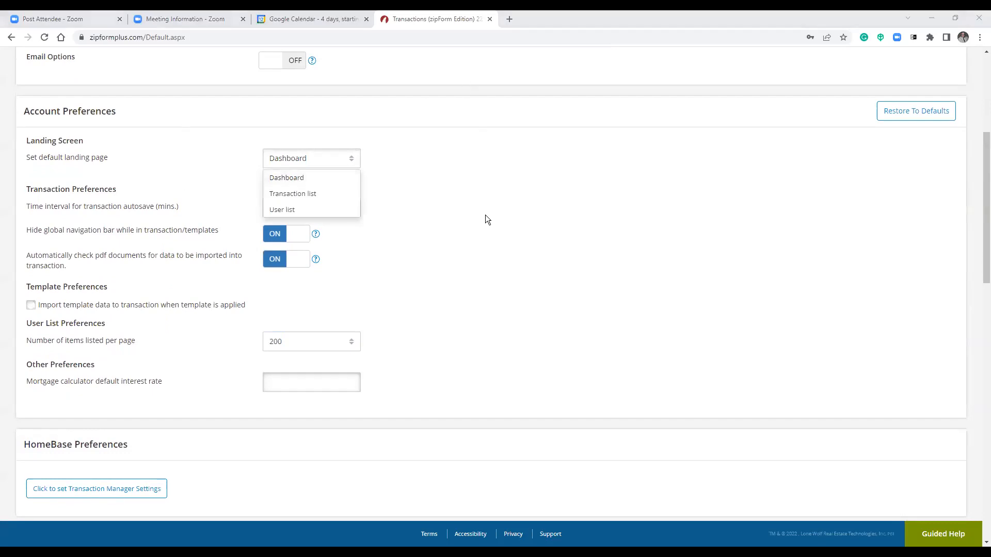
click(465, 199)
scroll(405, 237, down, 1)
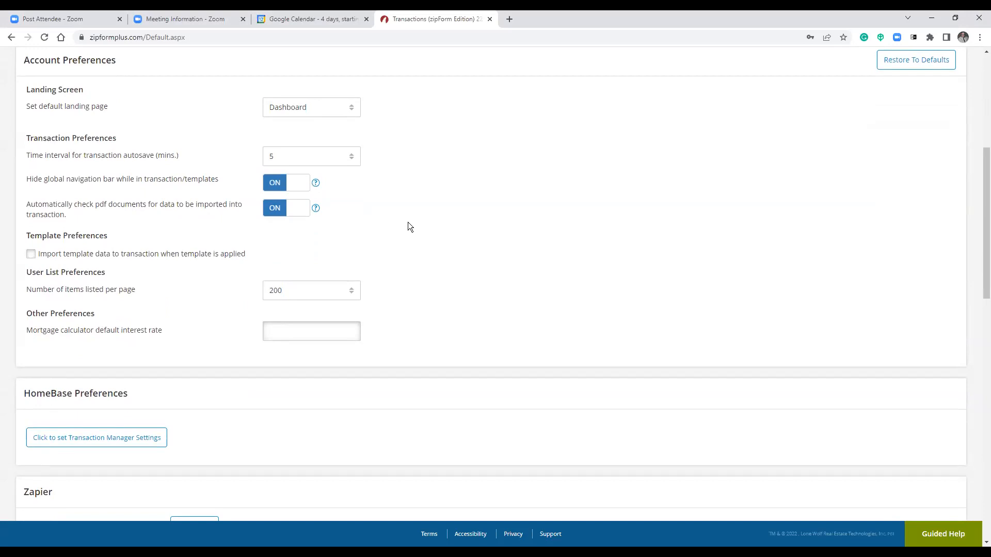
scroll(400, 227, up, 1)
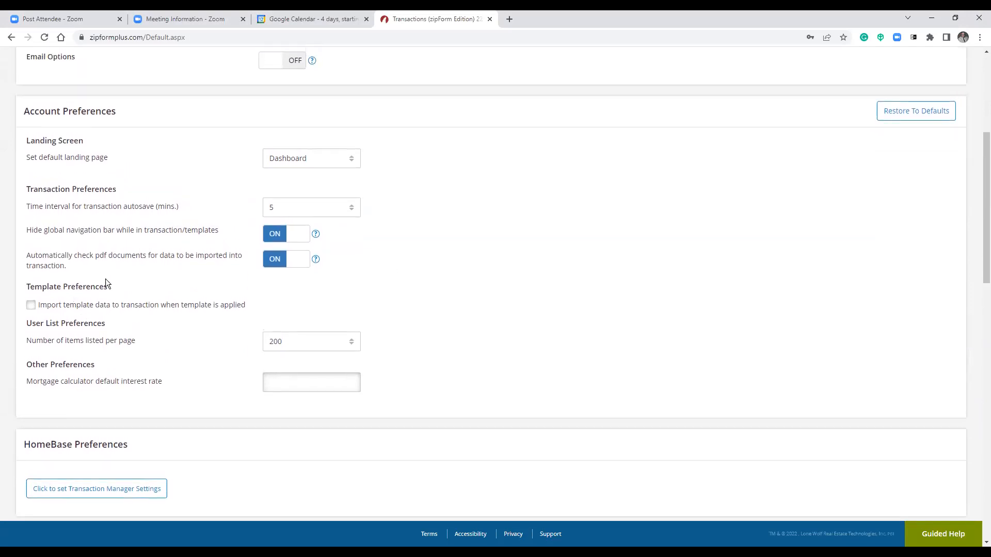
Review the Home Warranty, Title and other integration settings, then save the user preferences.
scroll(199, 303, down, 2)
scroll(160, 273, down, 4)
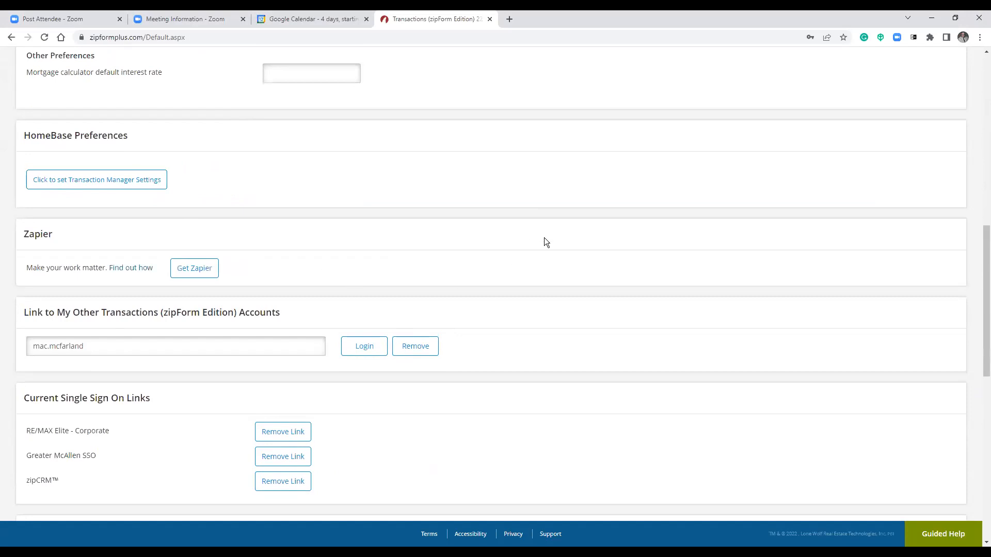
scroll(534, 239, down, 1)
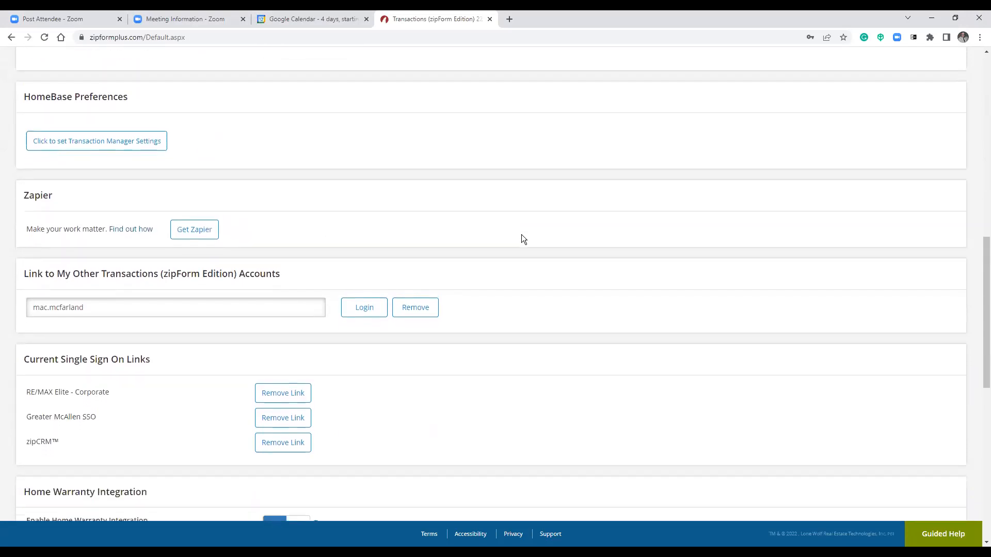
scroll(522, 229, down, 4)
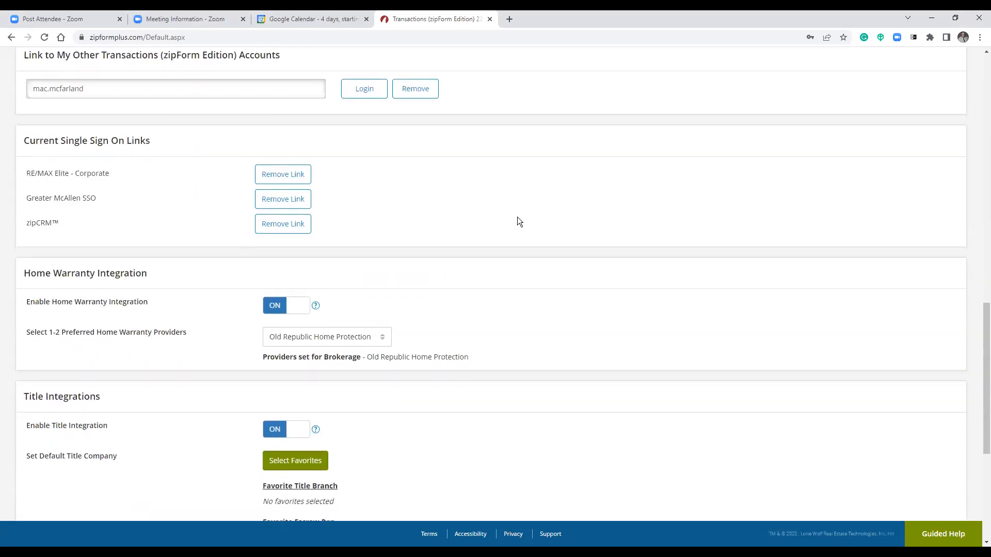
scroll(515, 222, down, 5)
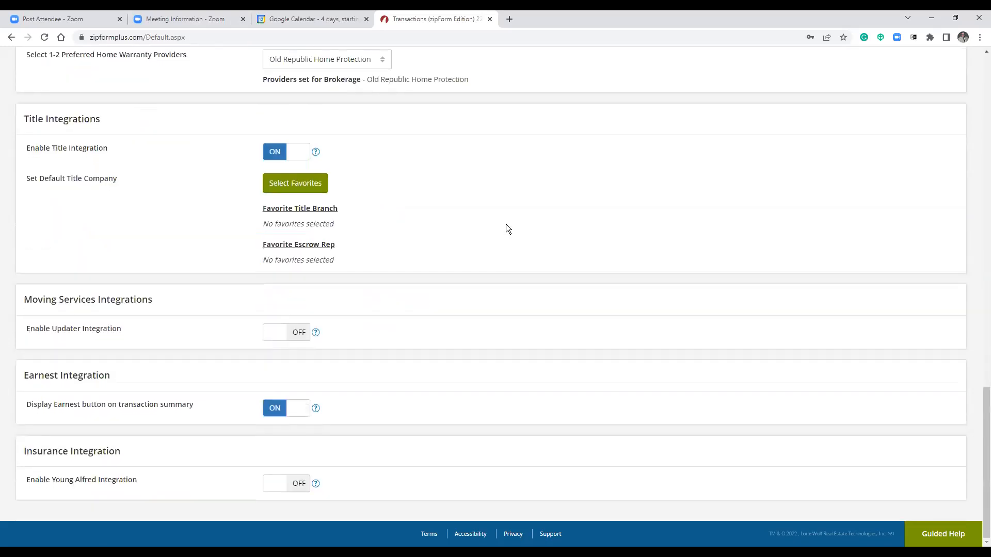
scroll(493, 223, up, 10)
scroll(484, 232, down, 10)
scroll(480, 368, up, 15)
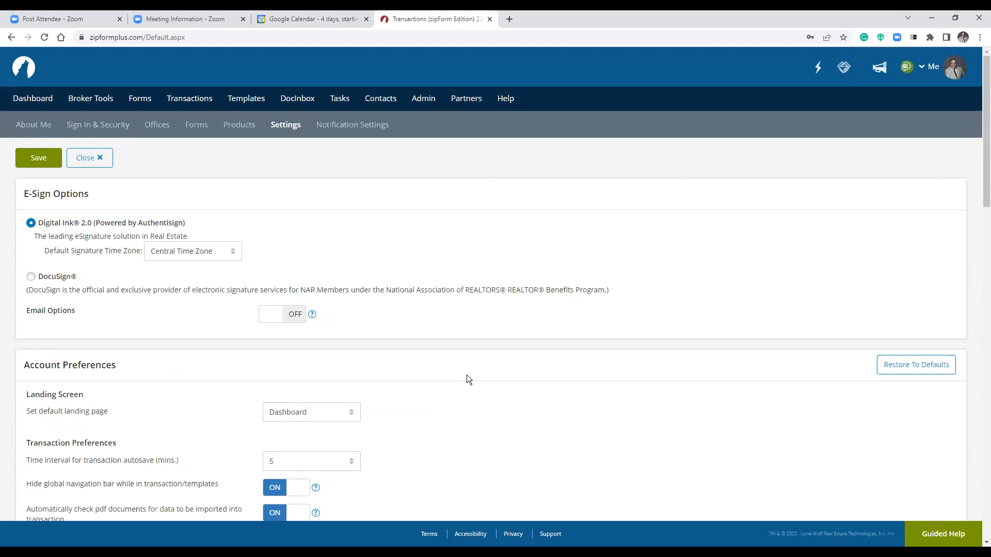
scroll(468, 372, down, 15)
scroll(478, 369, down, 6)
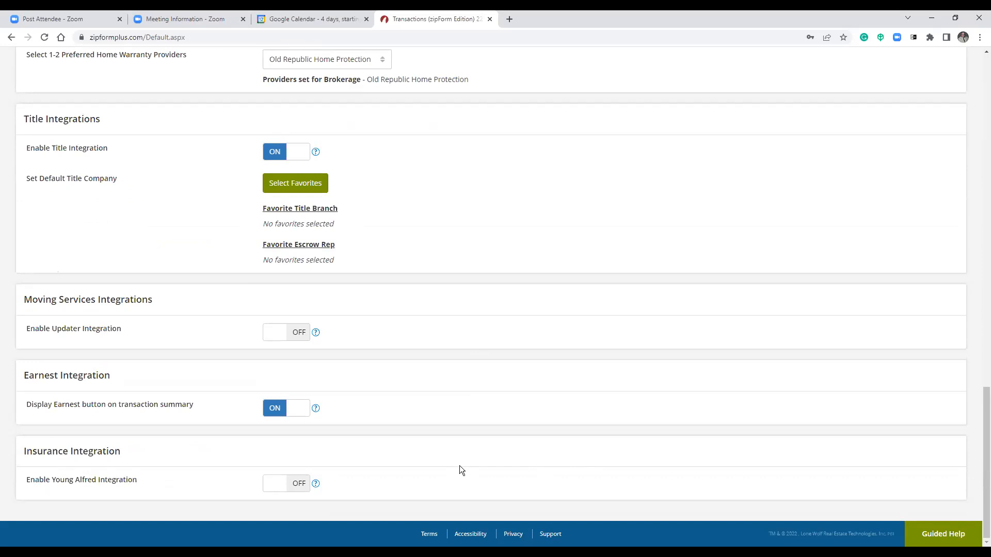
scroll(454, 447, up, 3)
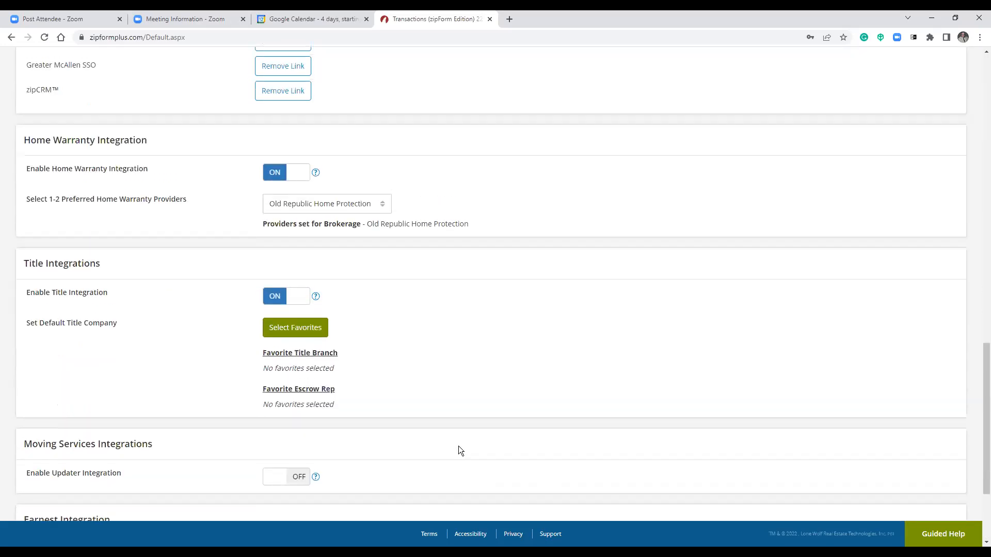
scroll(462, 437, up, 3)
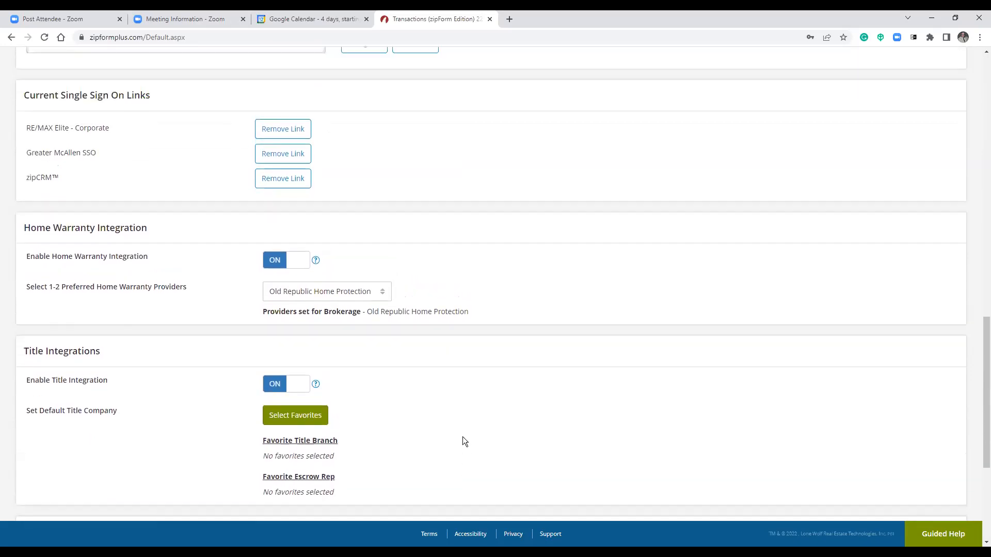
scroll(466, 431, up, 10)
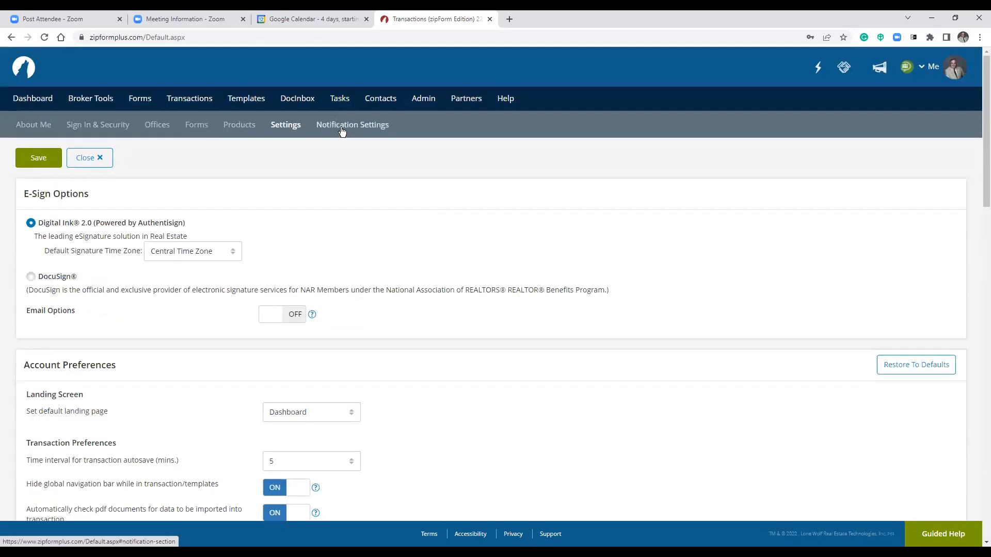
click(38, 159)
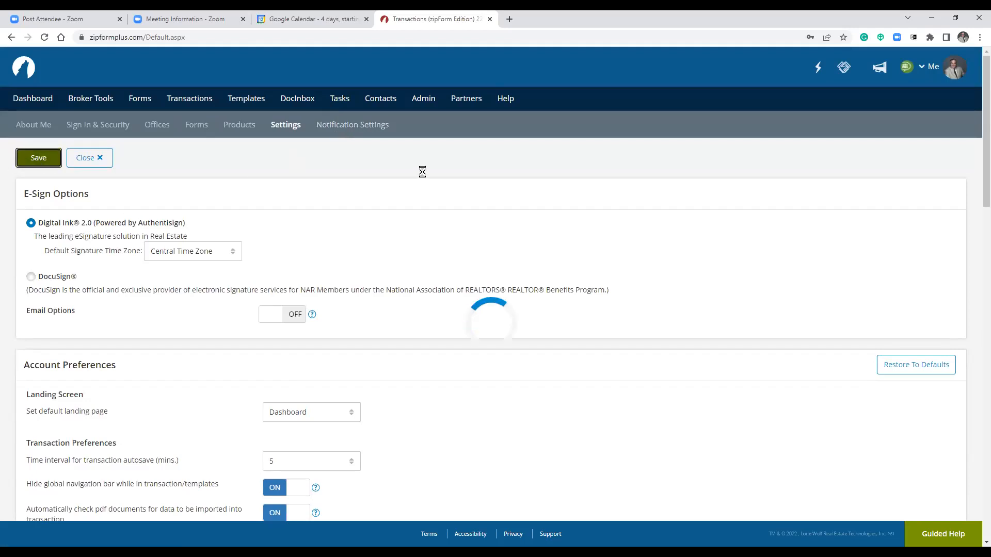
Open Notification Settings and review the Task/Checklist, DocInbox, Transaction, Document and Share alerts.
click(353, 125)
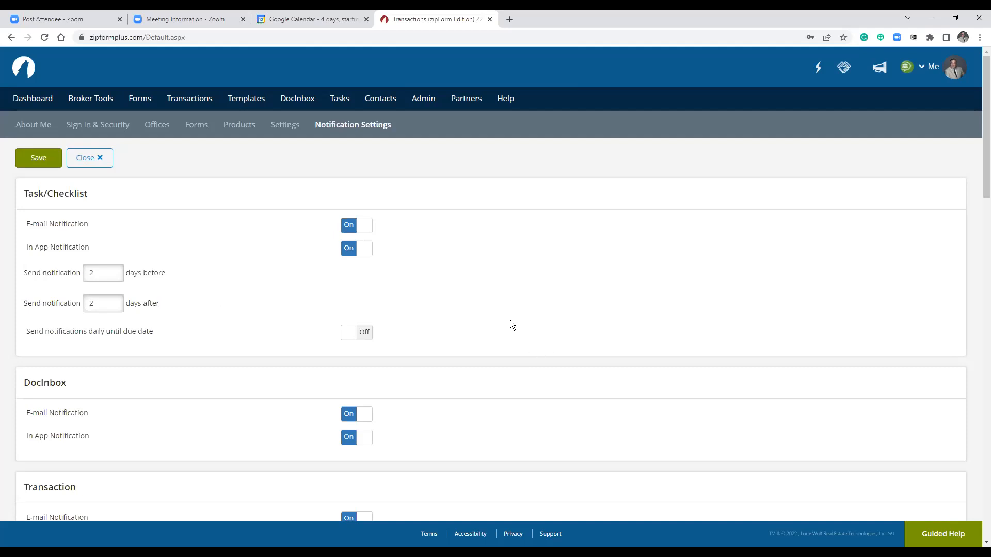
scroll(473, 325, down, 5)
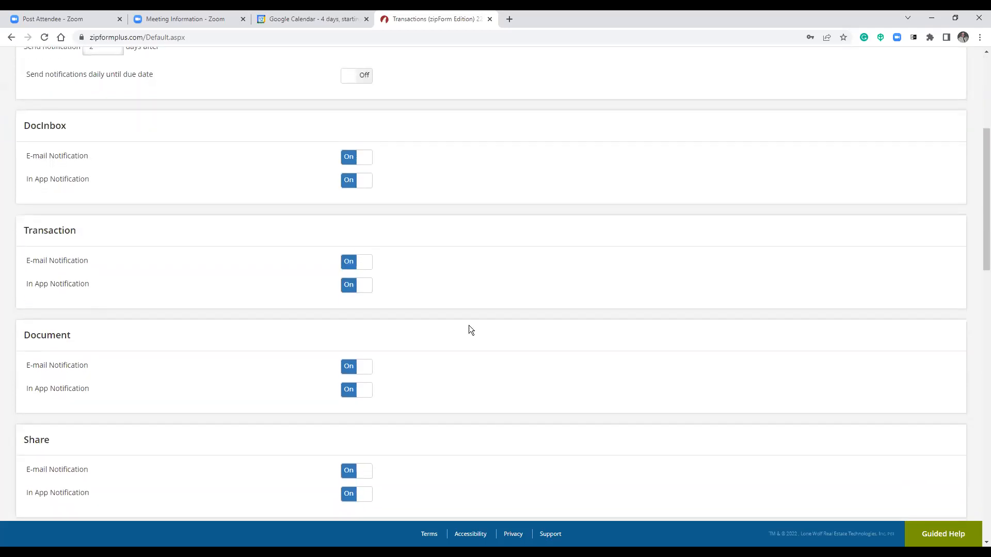
scroll(468, 325, up, 3)
drag(36, 281, 78, 287)
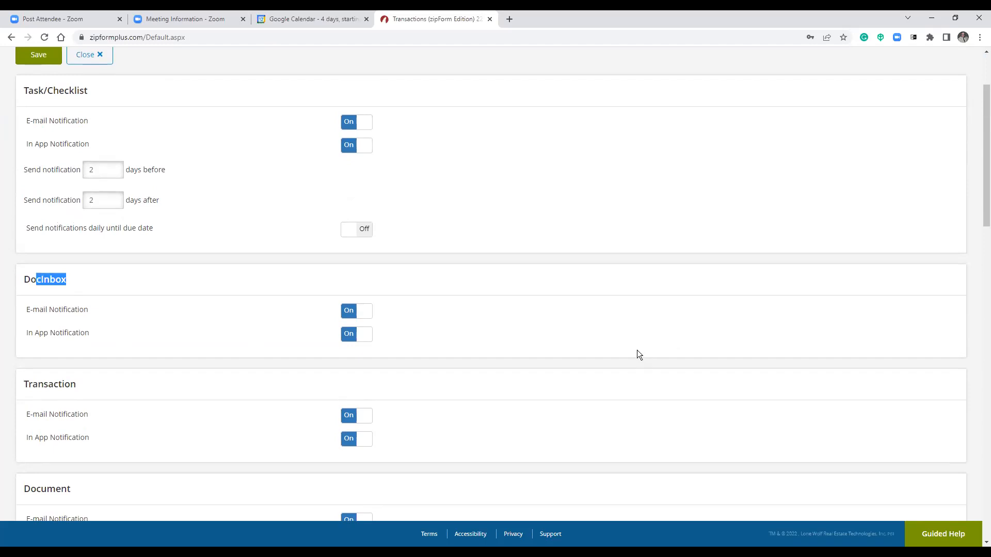
click(593, 352)
scroll(470, 345, down, 3)
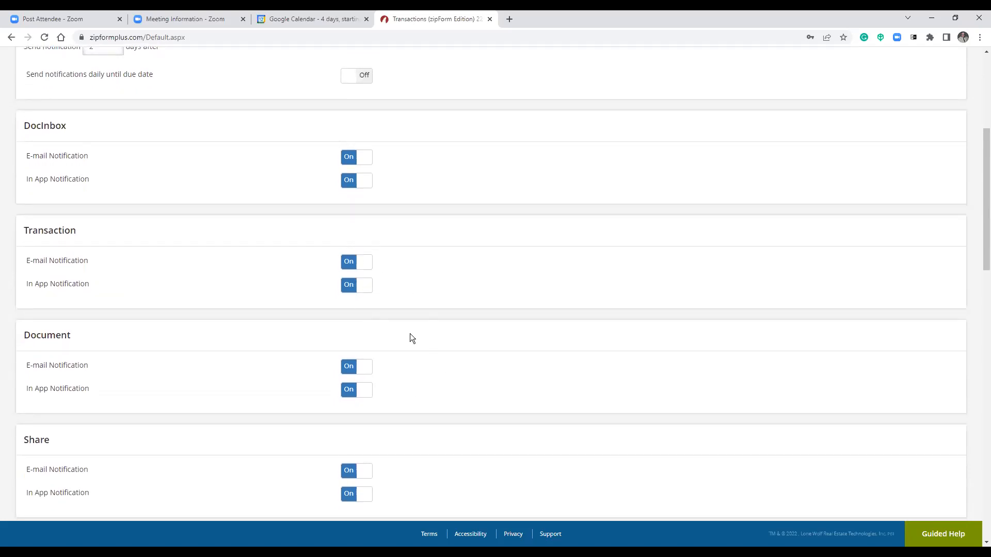
scroll(488, 314, down, 2)
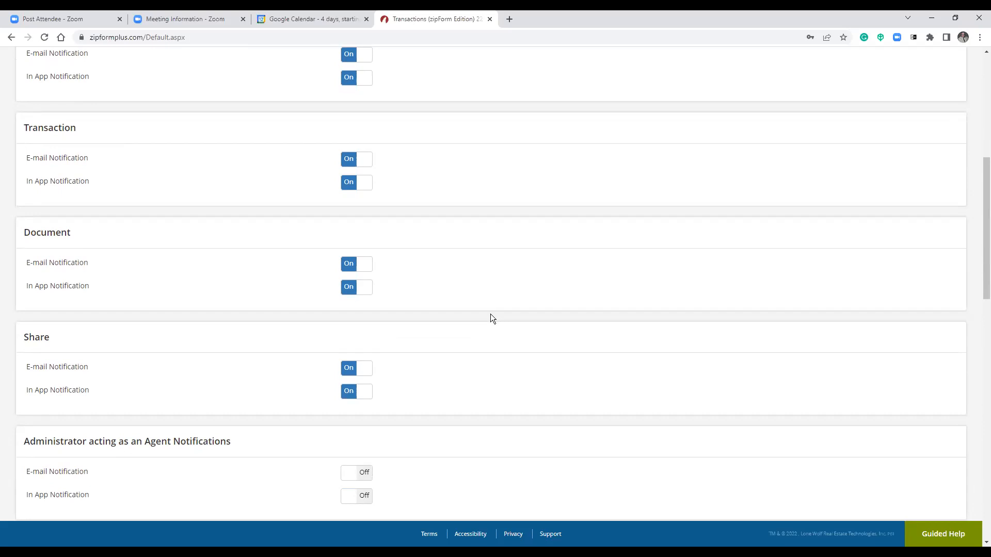
scroll(498, 303, down, 5)
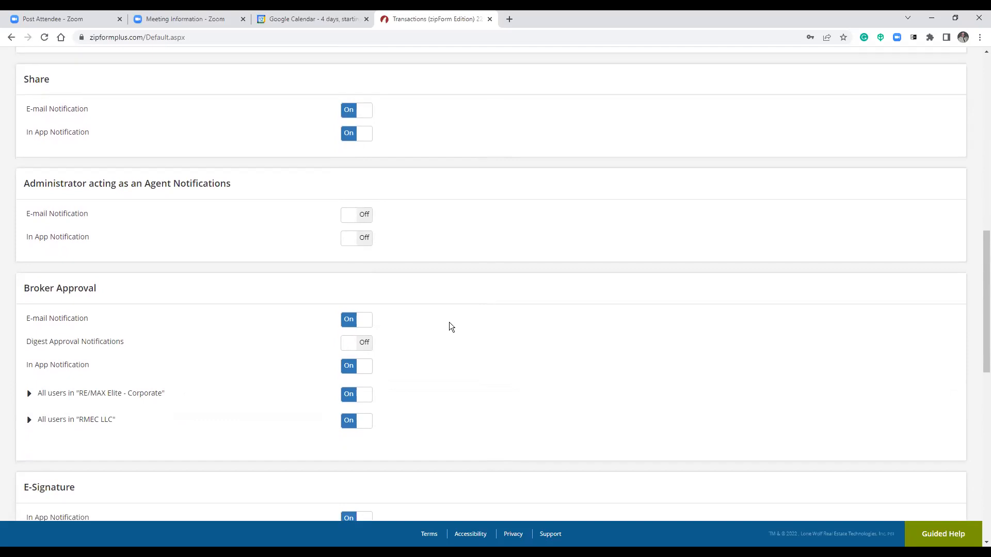
Turn the E-Signature in-app notification off and then back on.
scroll(448, 318, down, 3)
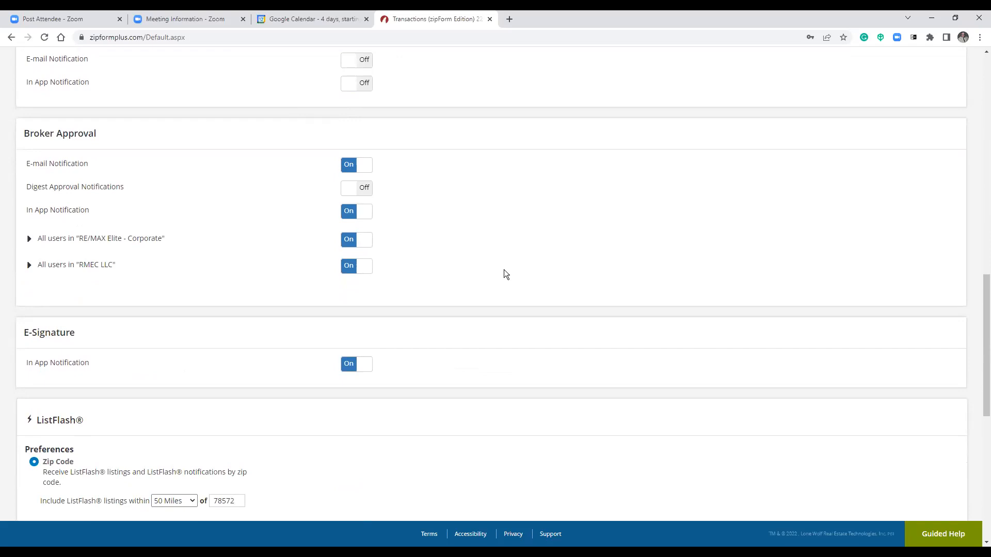
scroll(503, 273, down, 5)
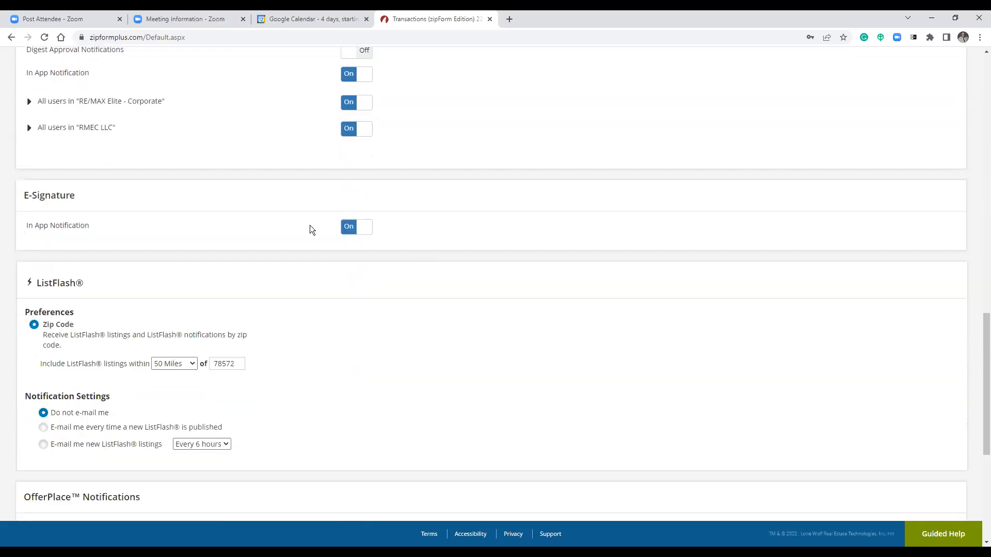
click(77, 106)
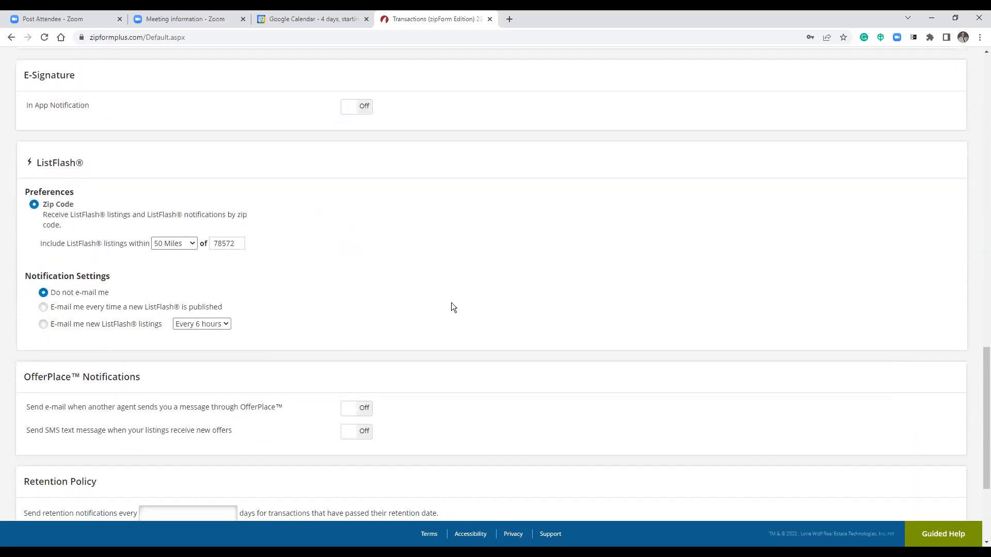
scroll(429, 258, down, 2)
scroll(382, 197, up, 3)
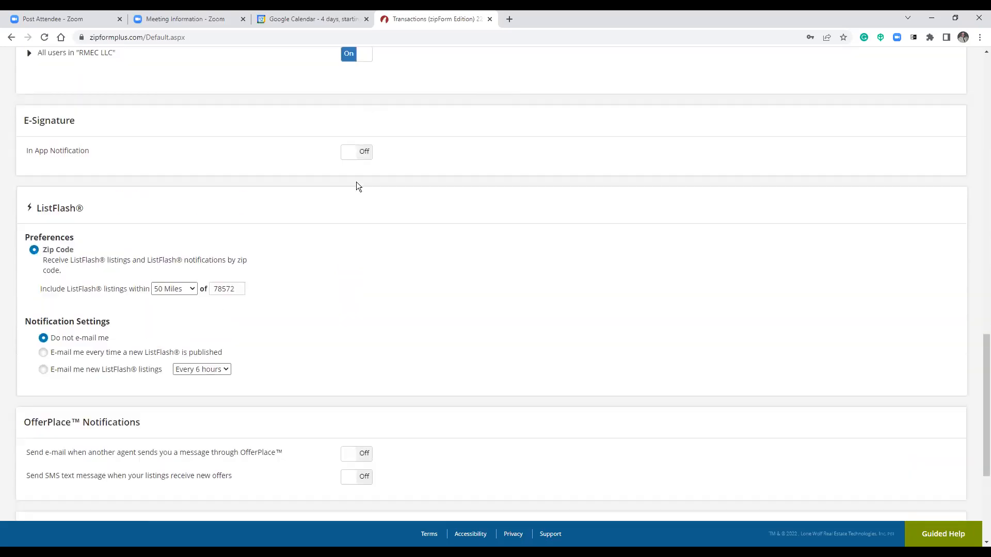
click(369, 159)
Scroll back to the top and return to the Dashboard.
scroll(428, 271, down, 4)
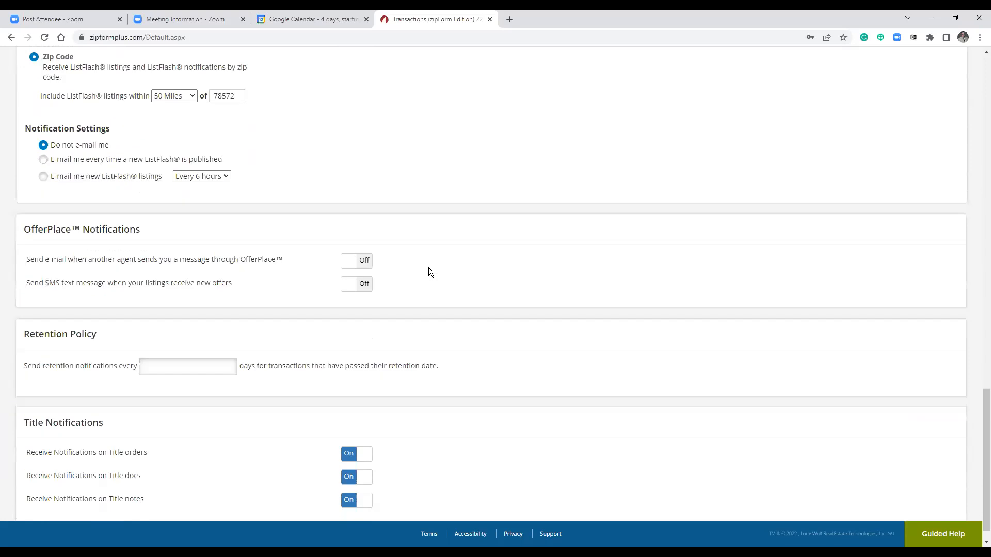
scroll(550, 319, down, 1)
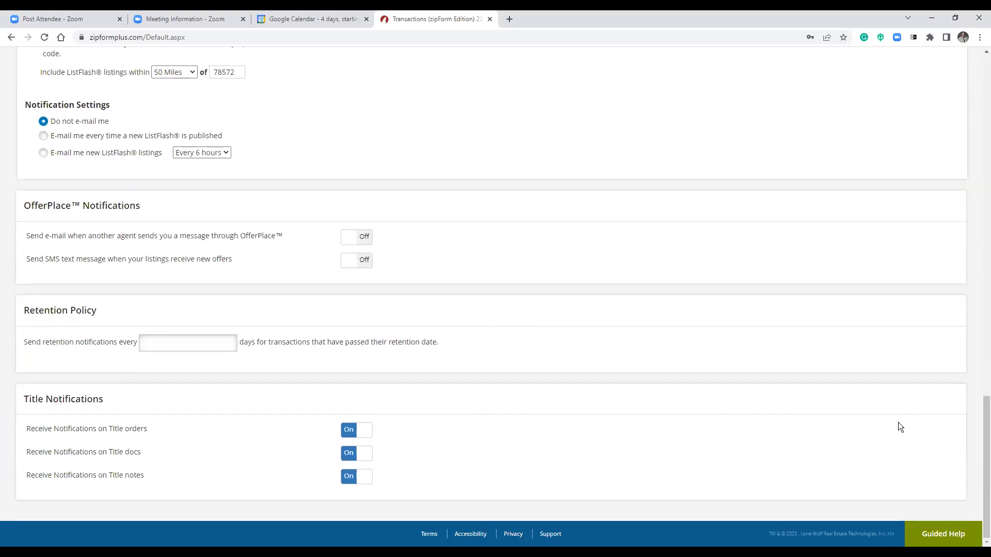
drag(986, 465, 958, 20)
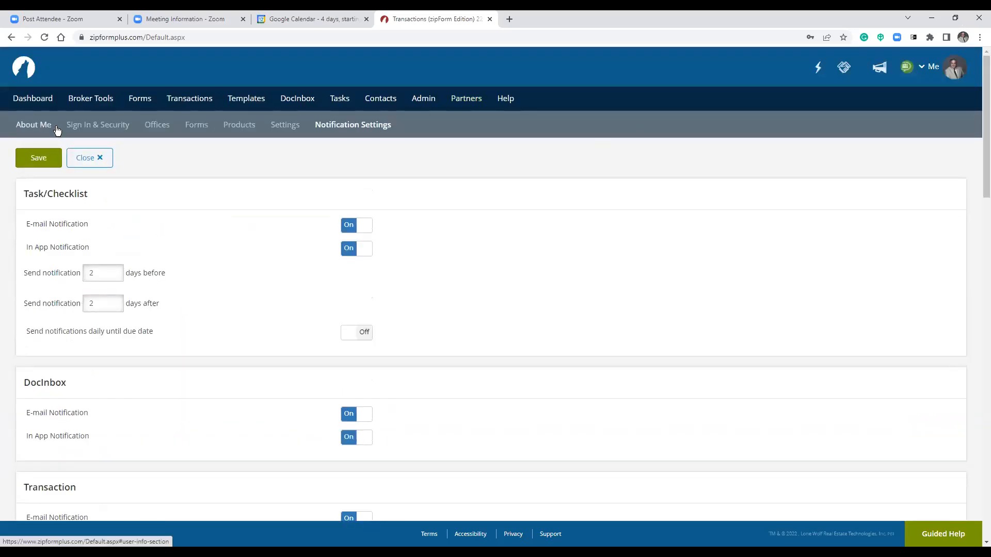
click(32, 98)
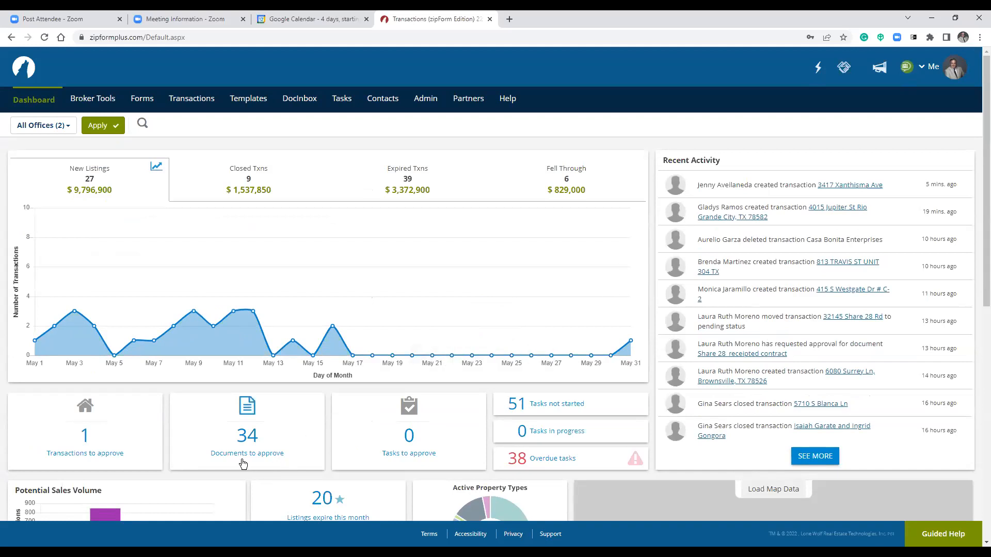
scroll(239, 460, down, 2)
scroll(240, 459, up, 2)
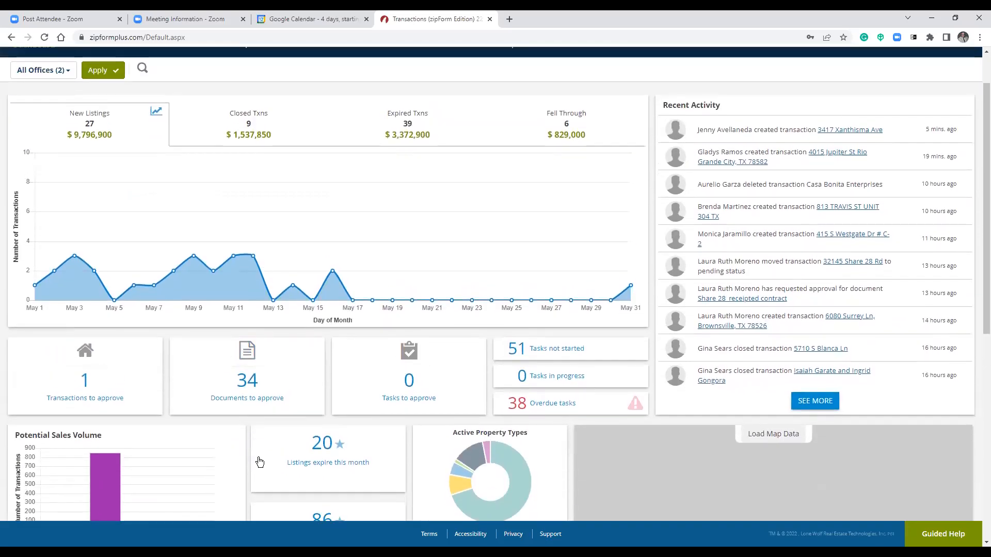
scroll(261, 469, up, 1)
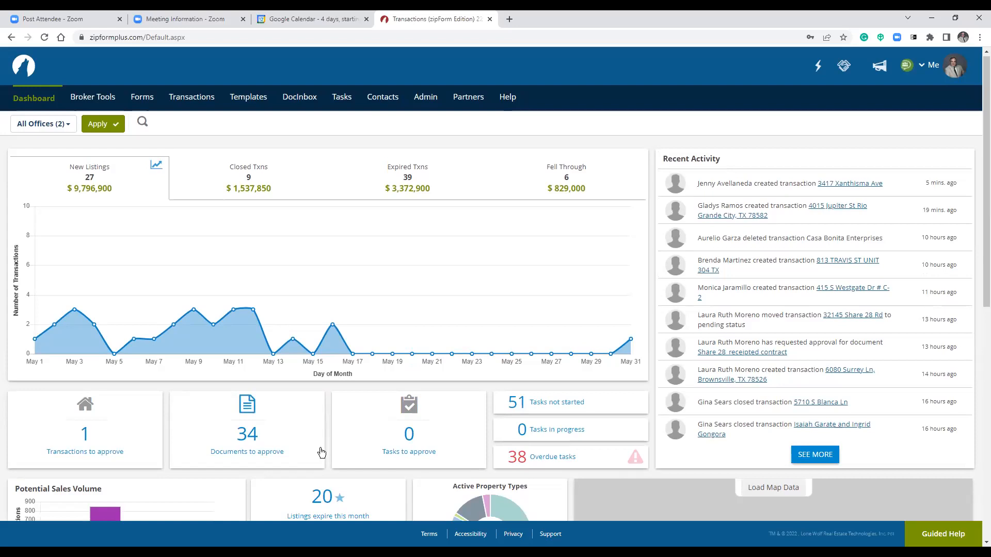
scroll(315, 446, down, 1)
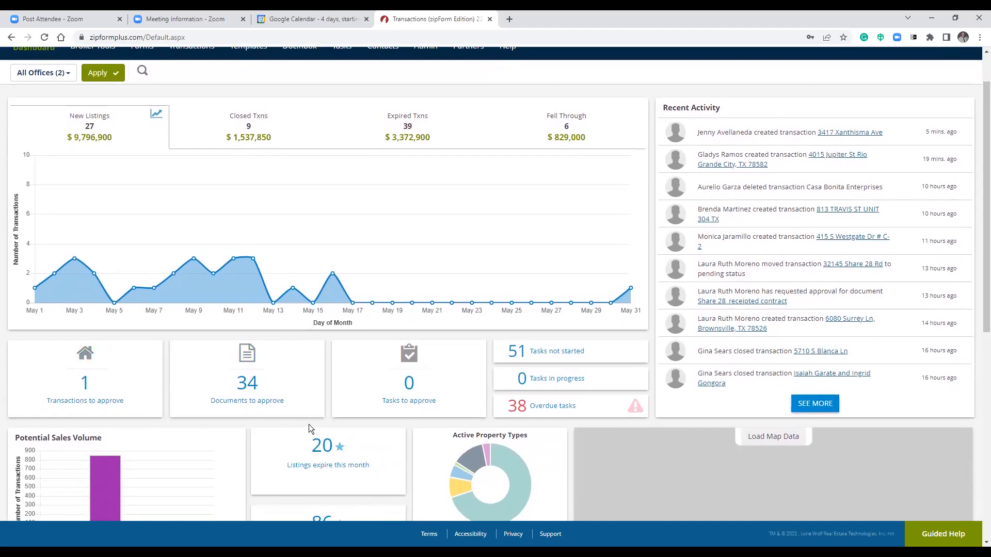
scroll(304, 430, down, 2)
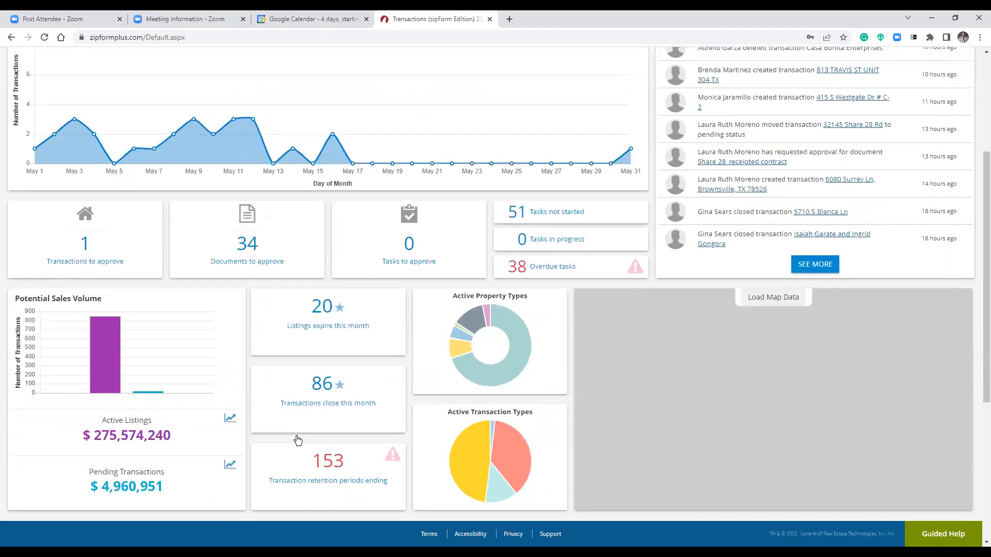
scroll(296, 440, up, 1)
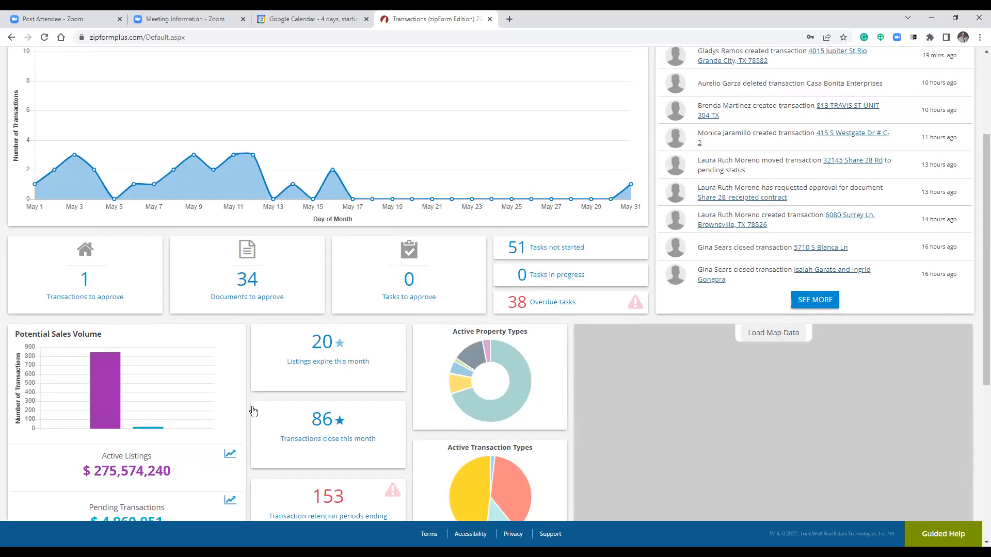
scroll(253, 410, down, 1)
scroll(271, 344, down, 1)
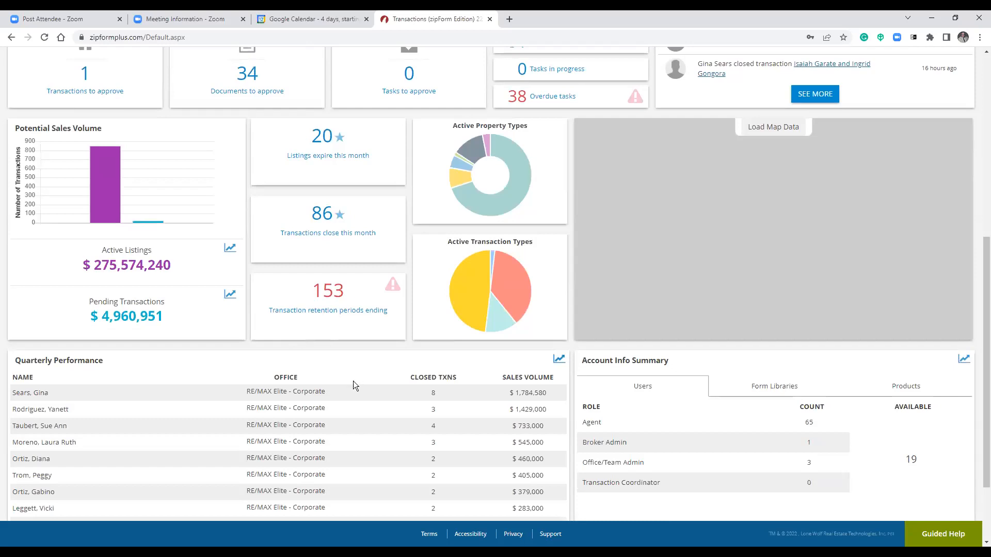
scroll(343, 386, down, 4)
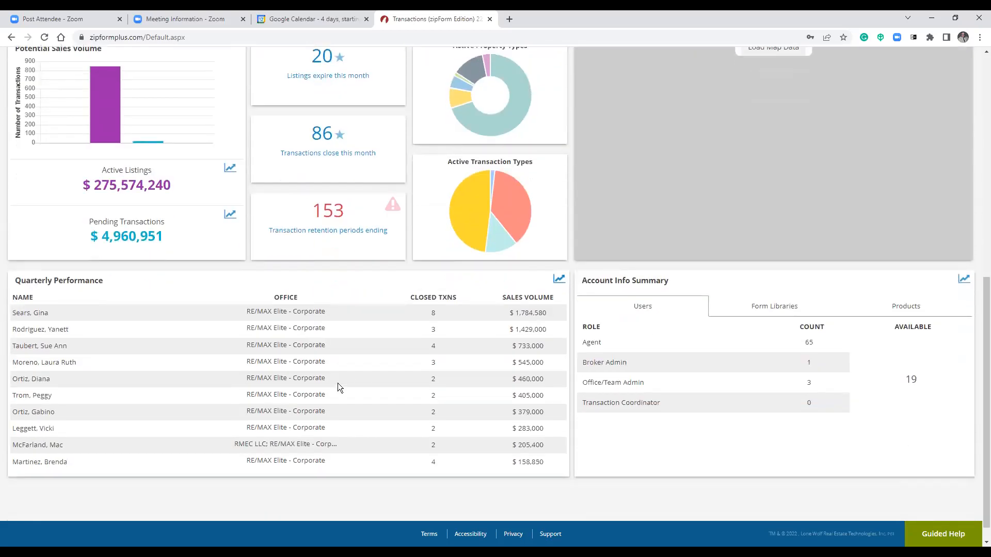
drag(515, 293, 545, 294)
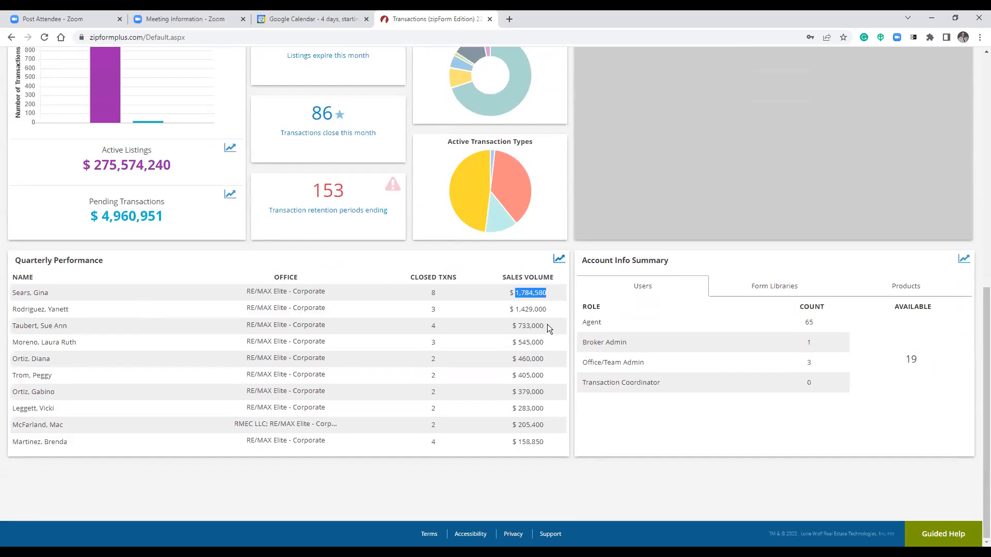
drag(506, 312, 537, 310)
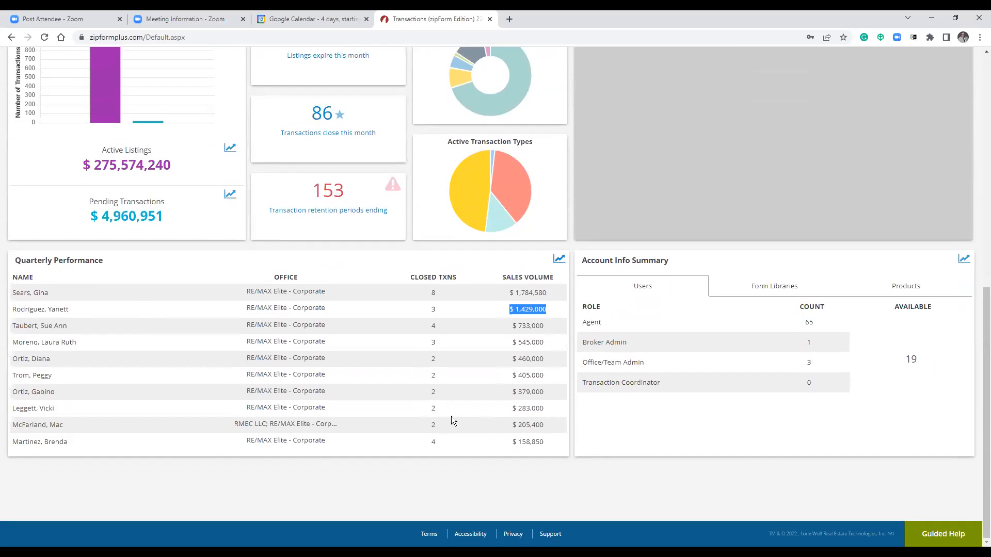
scroll(453, 411, up, 2)
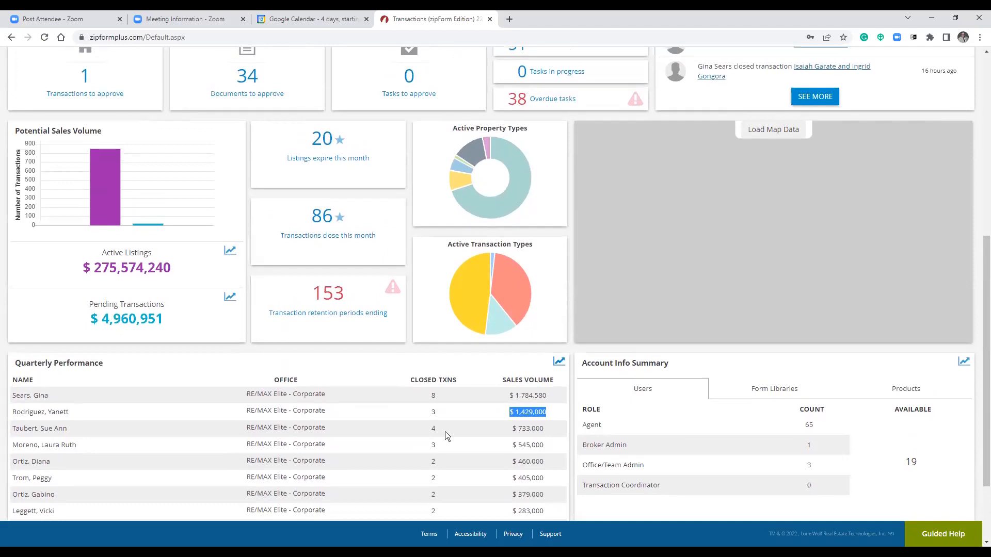
scroll(443, 431, up, 1)
scroll(465, 361, down, 3)
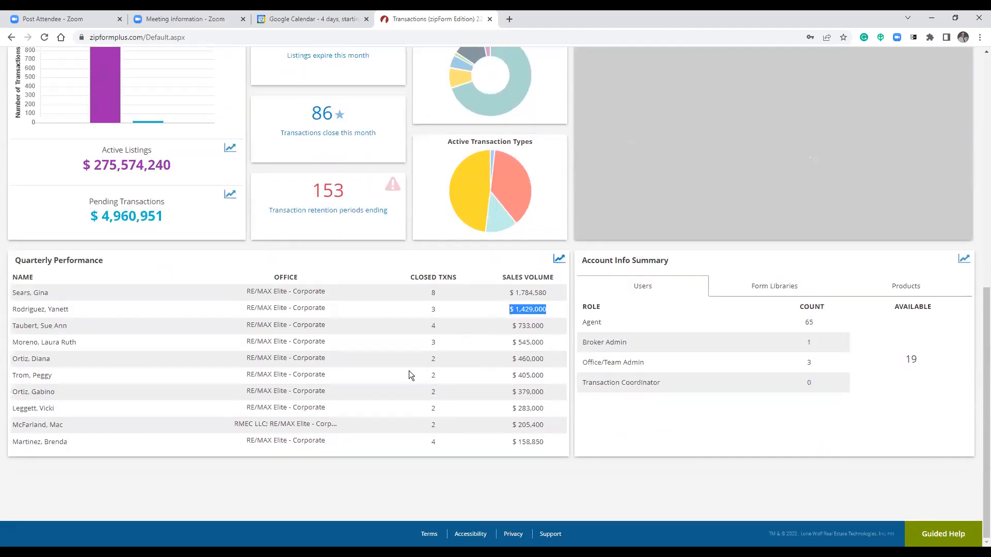
click(56, 258)
triple_click(57, 258)
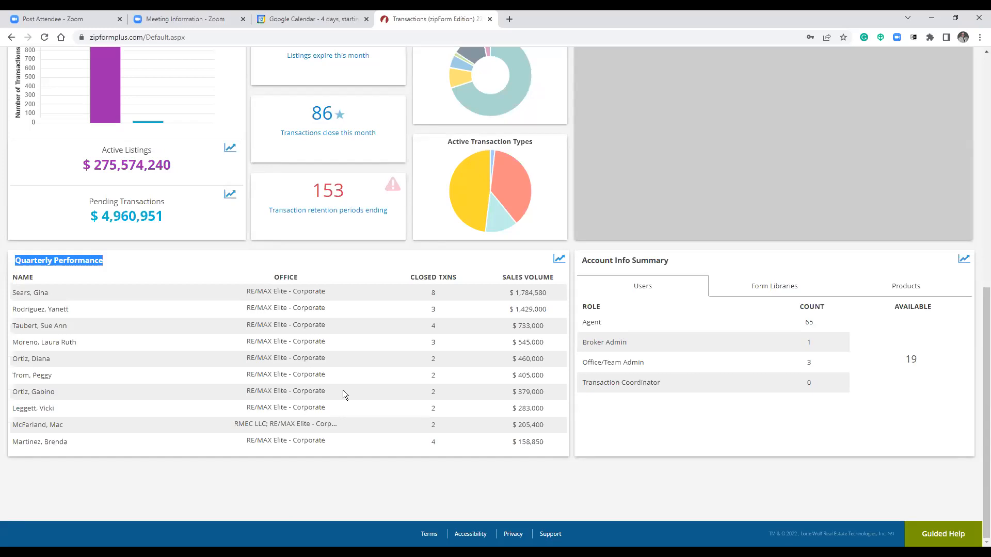
scroll(342, 390, up, 10)
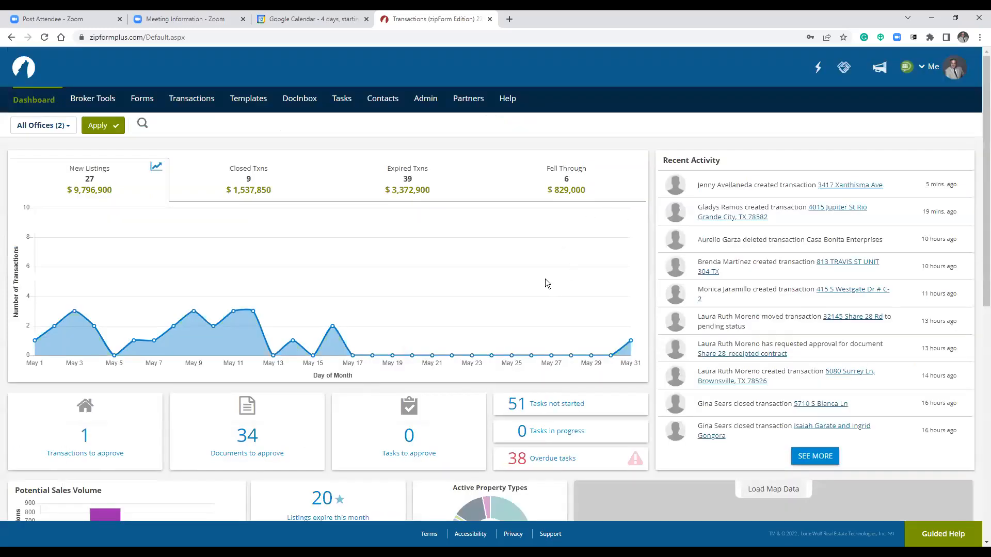
Go to the Templates page and start a new template.
click(249, 107)
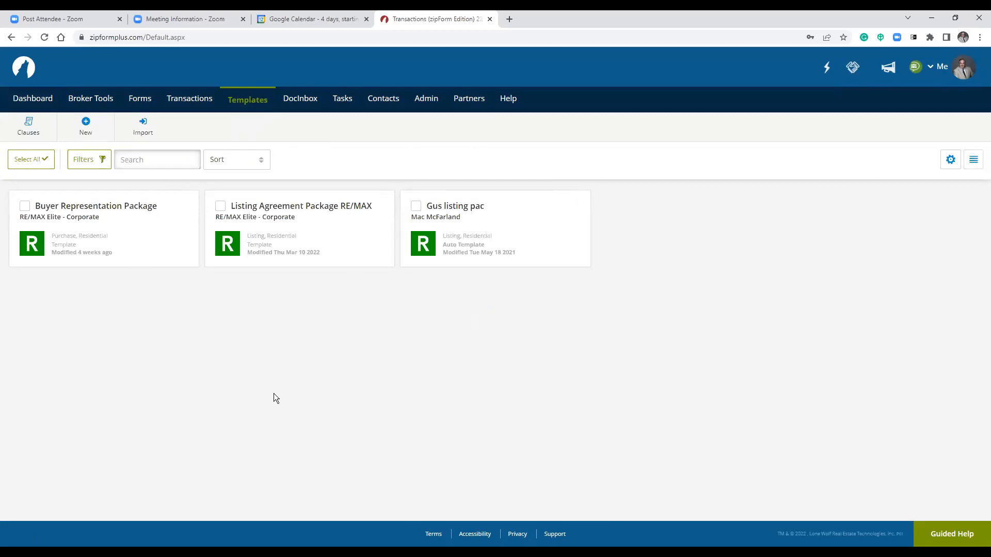
click(85, 125)
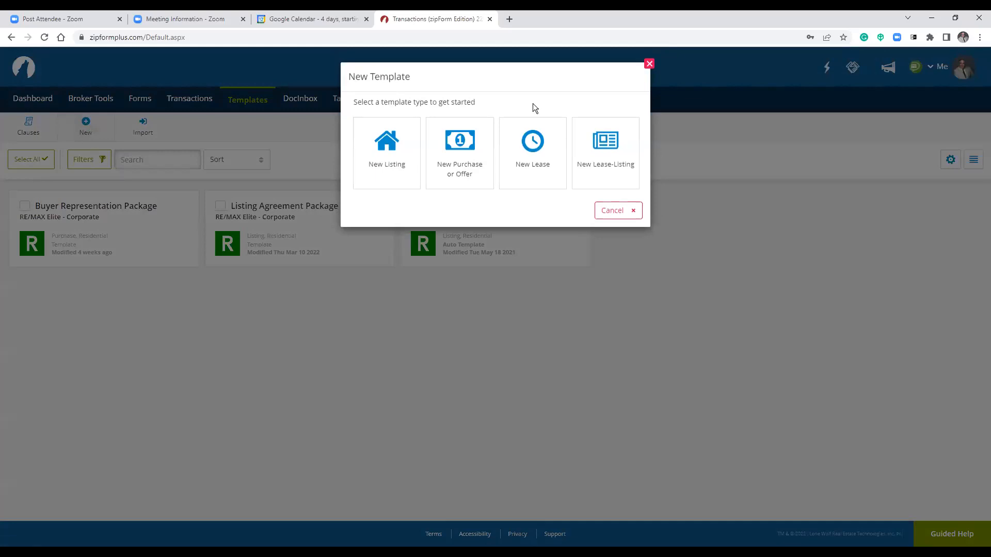
Close the New Template dialog, reopen it, and choose the Listing template type.
click(649, 64)
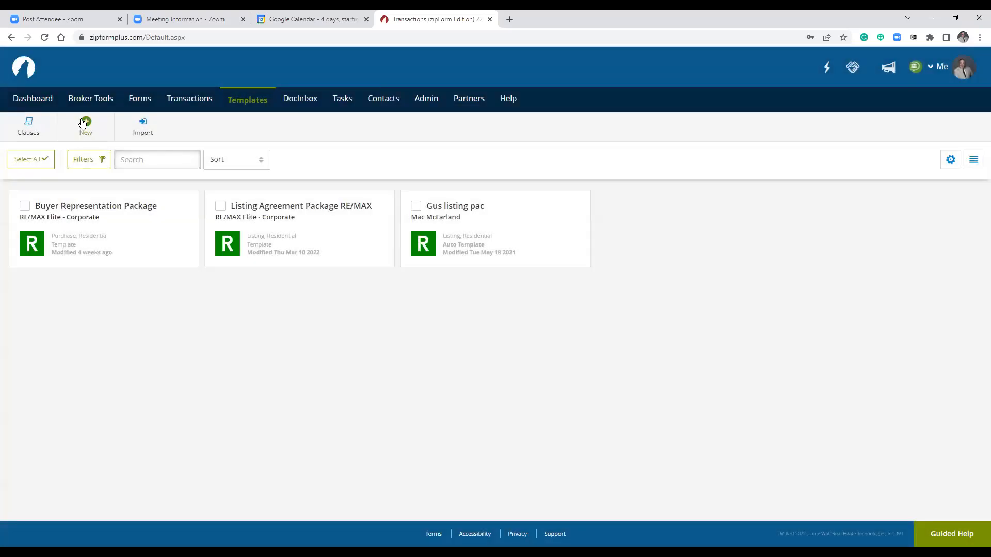
click(82, 123)
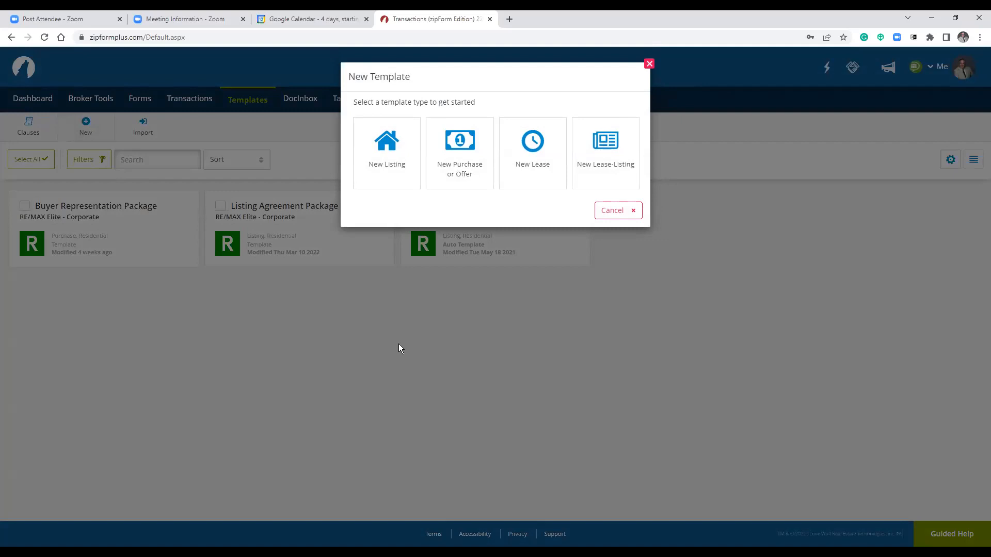
click(393, 160)
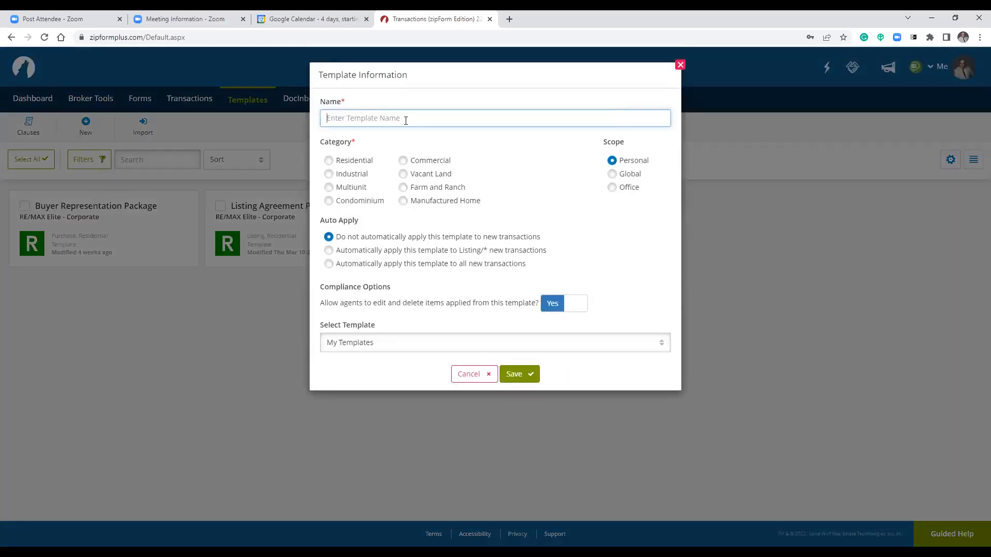
Name the new listing template 'New agent 5 12 22' and set its category to Residential.
text(New agent 5 12 22)
click(329, 161)
drag(325, 221, 360, 229)
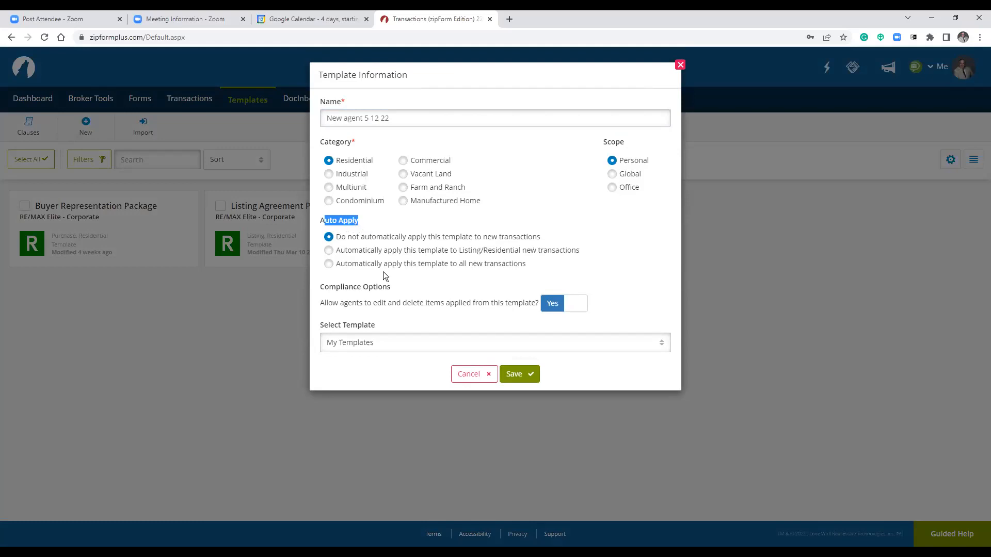
click(390, 227)
Make the template auto-apply to new Listing/Residential transactions.
click(575, 253)
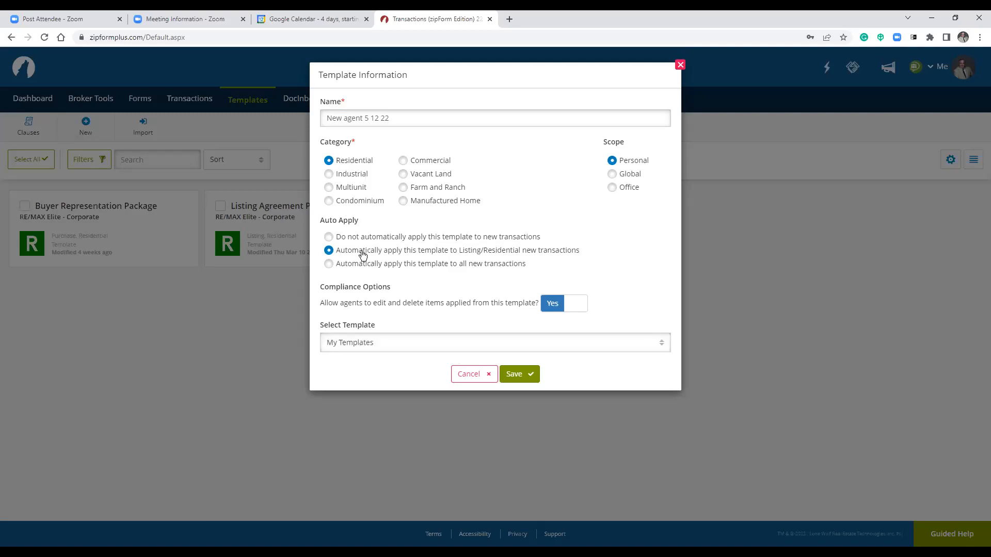
click(328, 238)
click(484, 253)
click(330, 176)
click(464, 354)
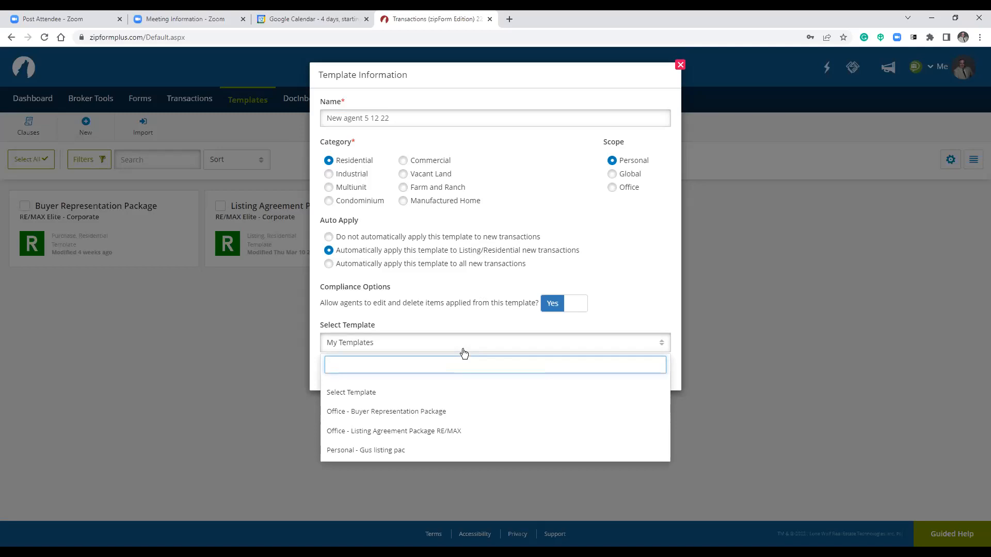
Base the template on 'Office - Listing Agreement Package RE/MAX' and save it.
click(446, 432)
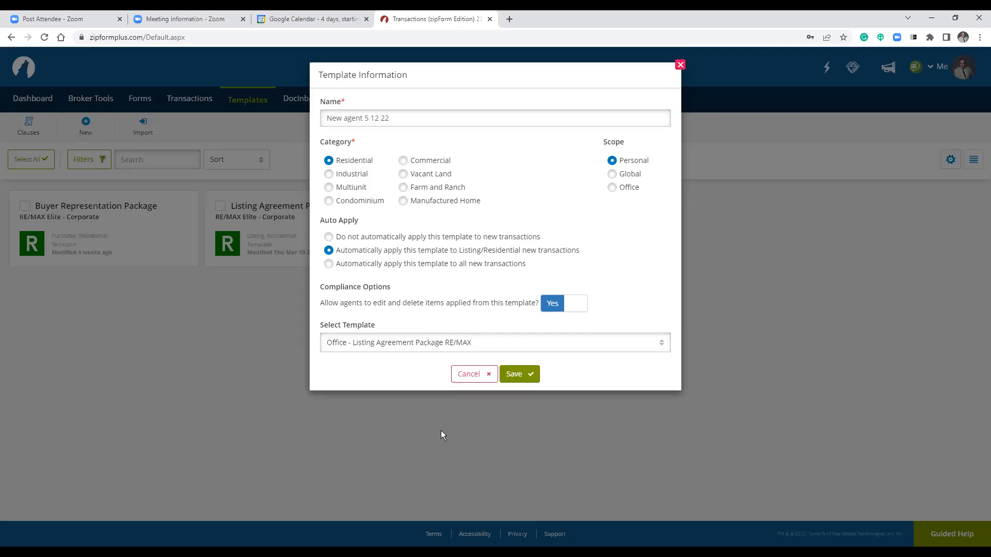
click(518, 374)
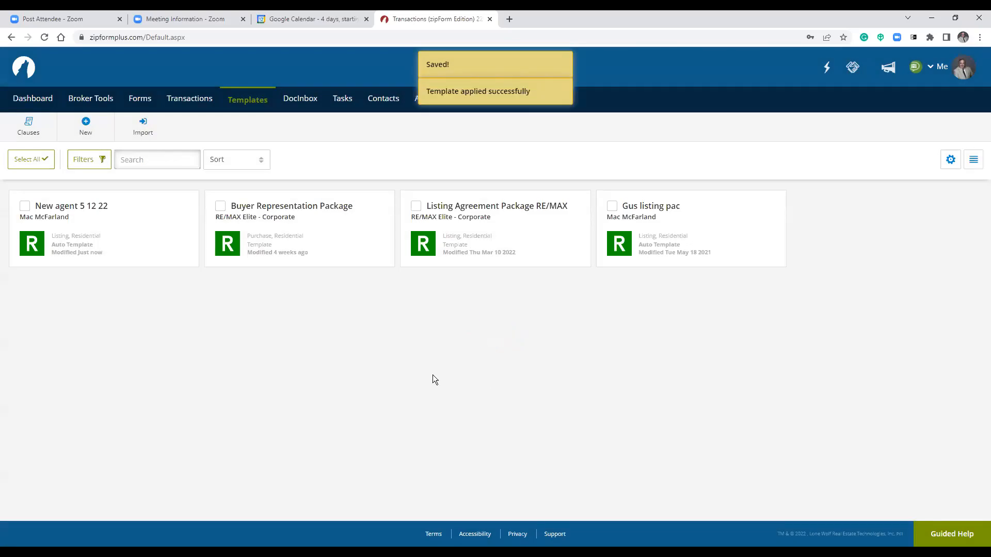
Open the New agent 5 12 22 template card to view its listing forms.
click(87, 206)
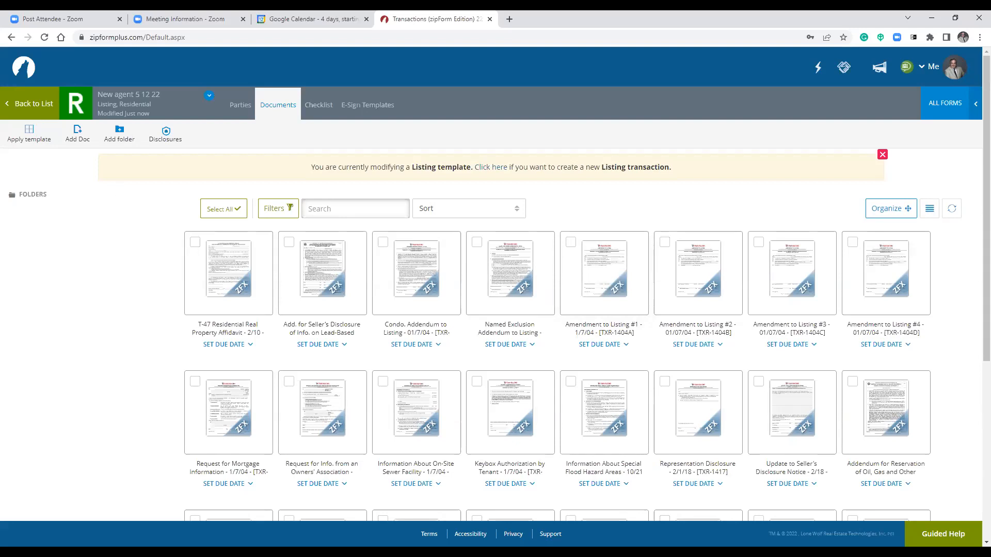
drag(102, 97, 153, 97)
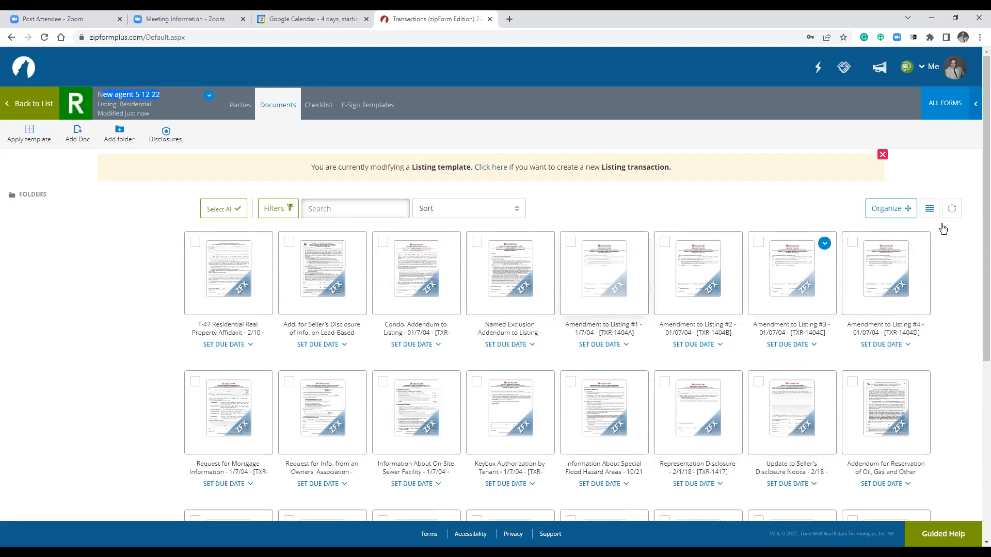
click(929, 209)
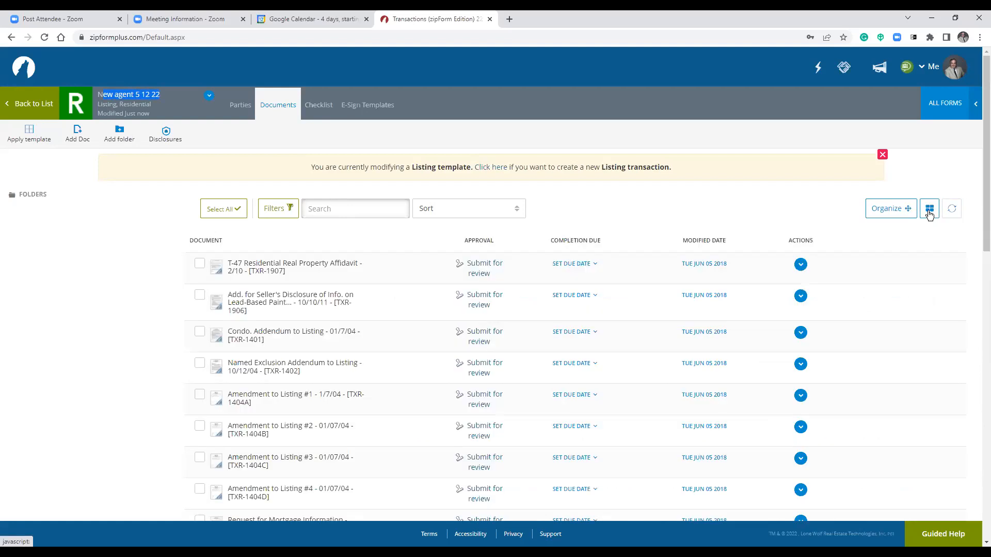
click(903, 216)
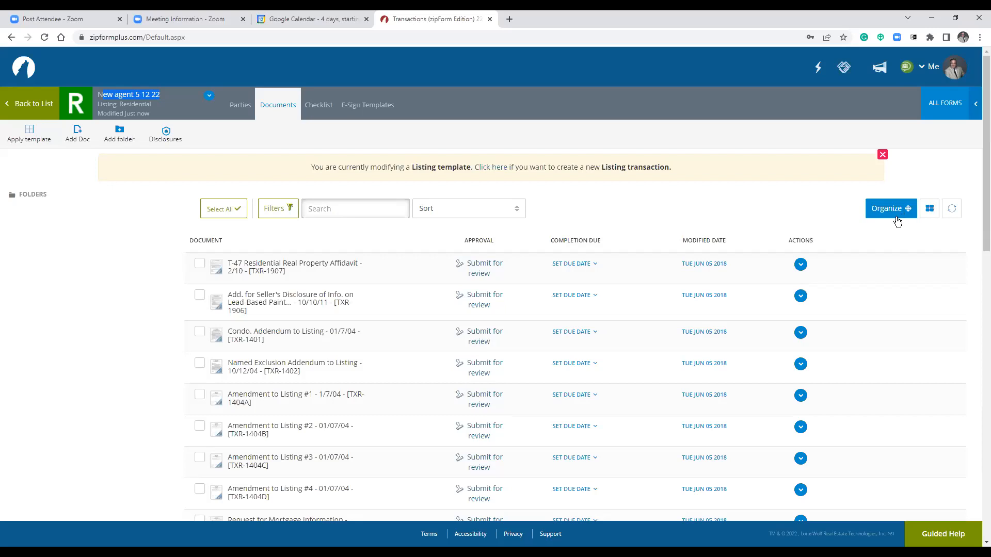
click(801, 265)
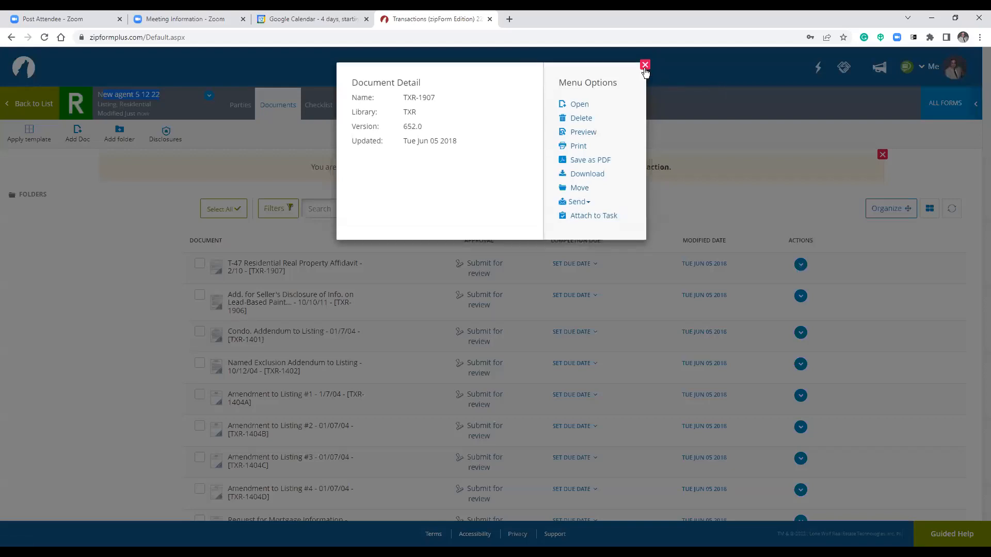
click(645, 66)
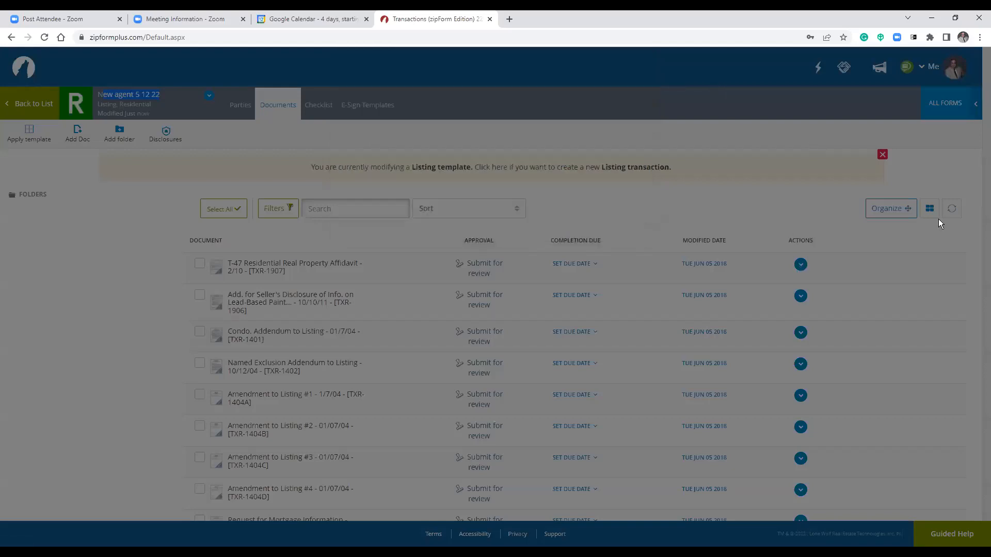
click(929, 208)
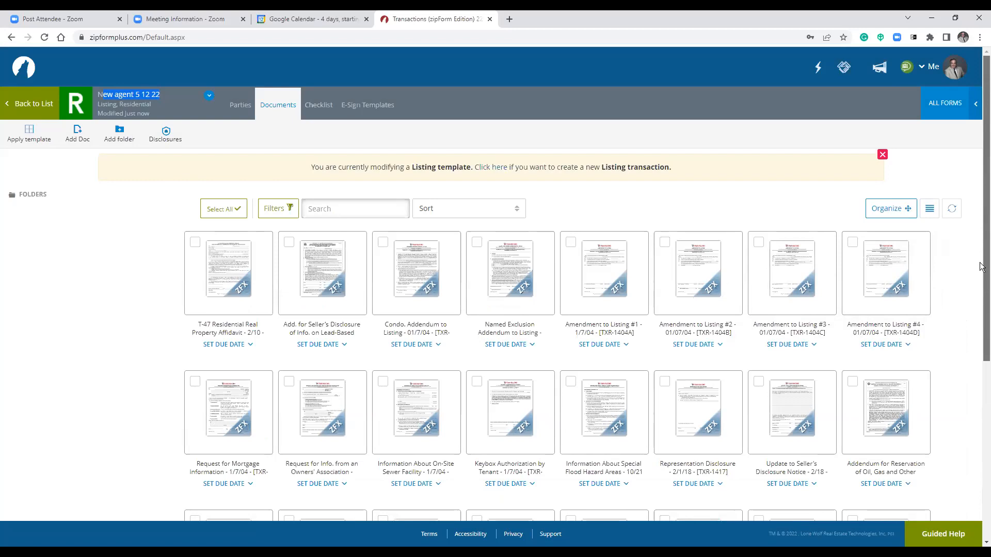
scroll(981, 310, down, 1)
scroll(981, 337, down, 5)
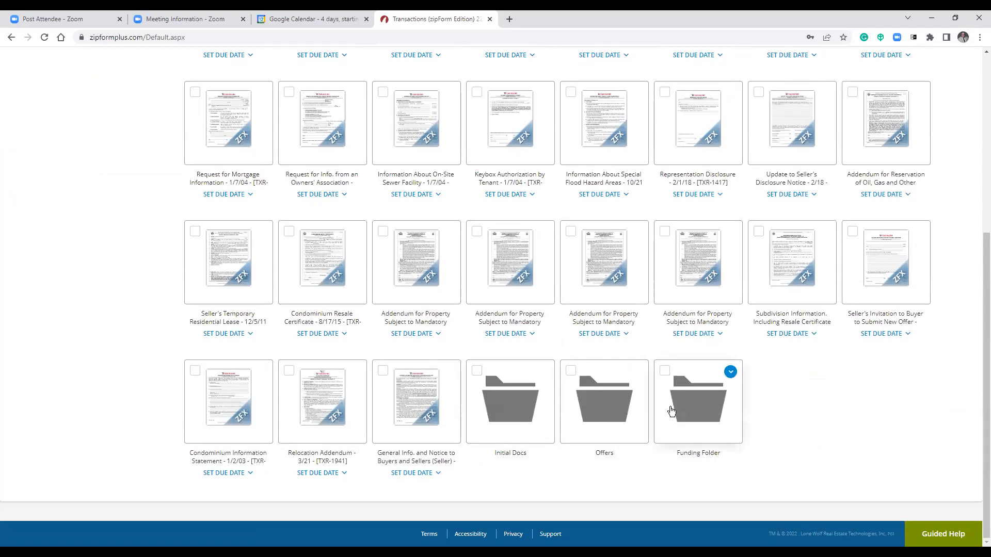
mouse_move(666, 433)
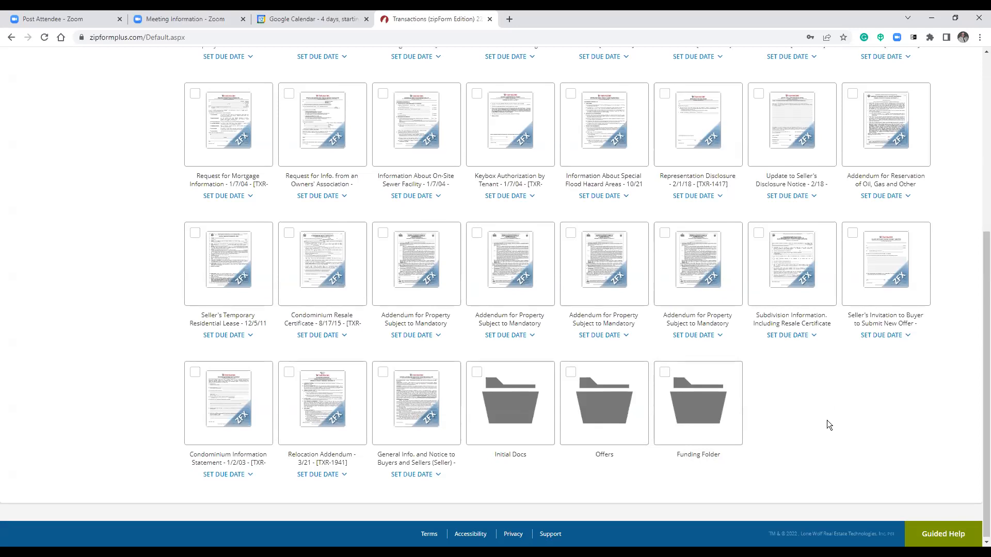
scroll(828, 425, up, 2)
mouse_move(284, 346)
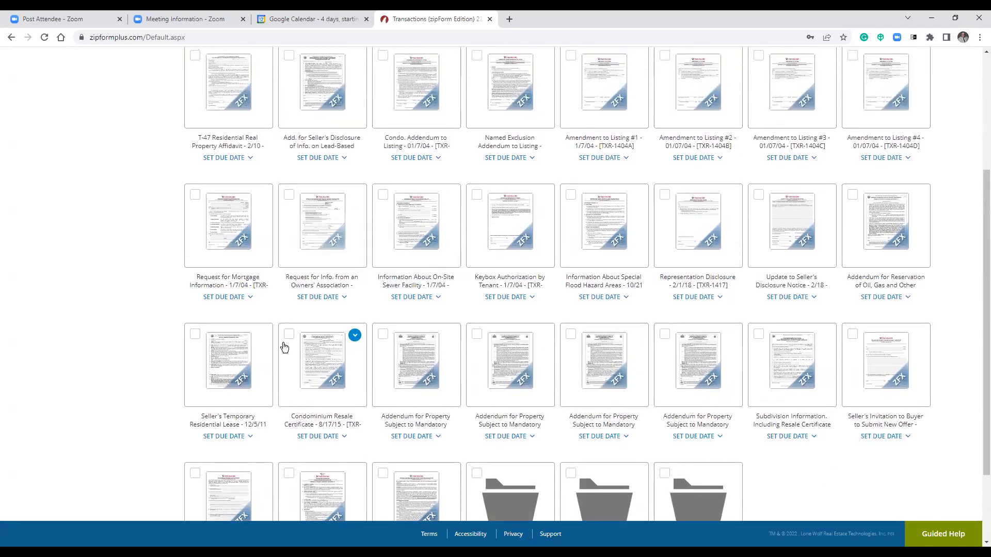
Delete the Condominium Resale Certificate form, then the Information About On-Site Sewer Facility form.
click(355, 335)
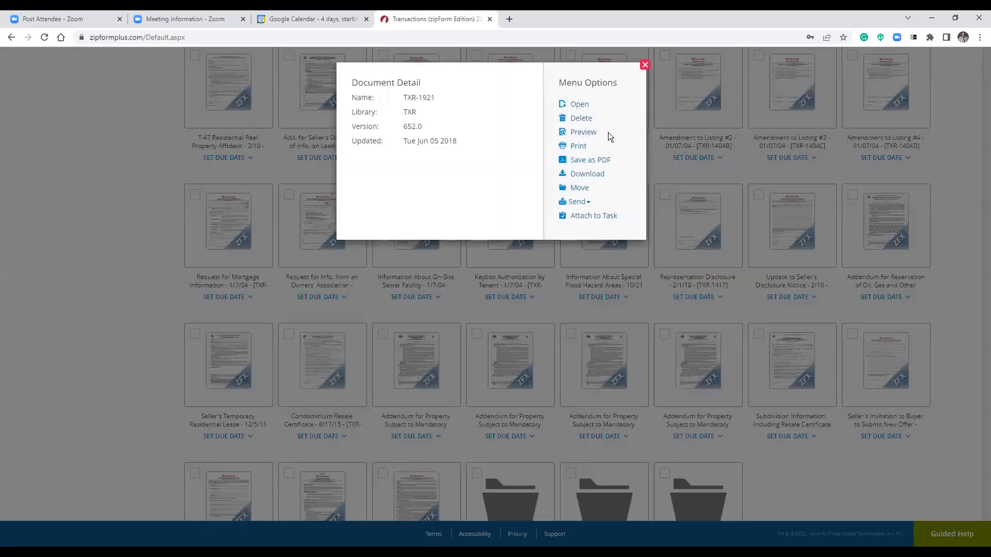
click(581, 118)
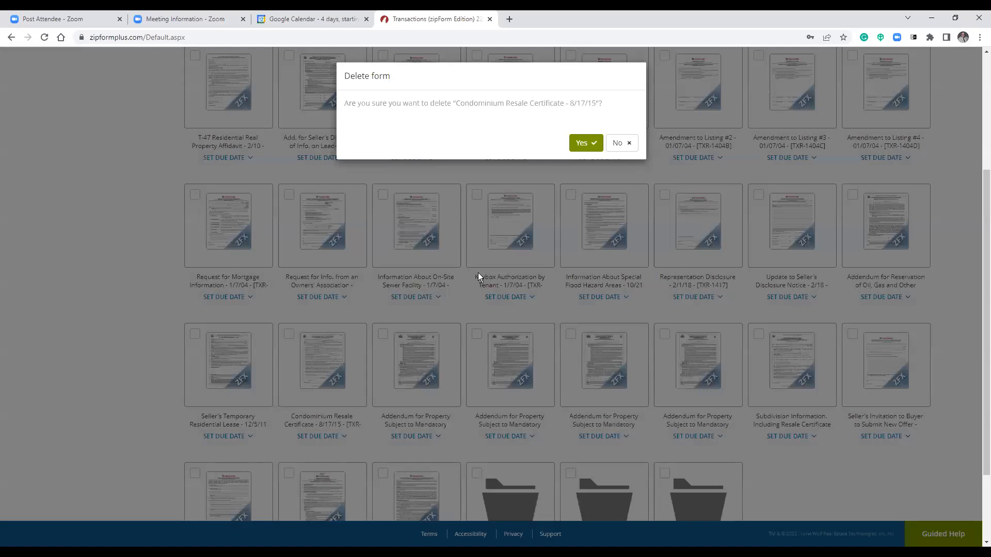
click(587, 145)
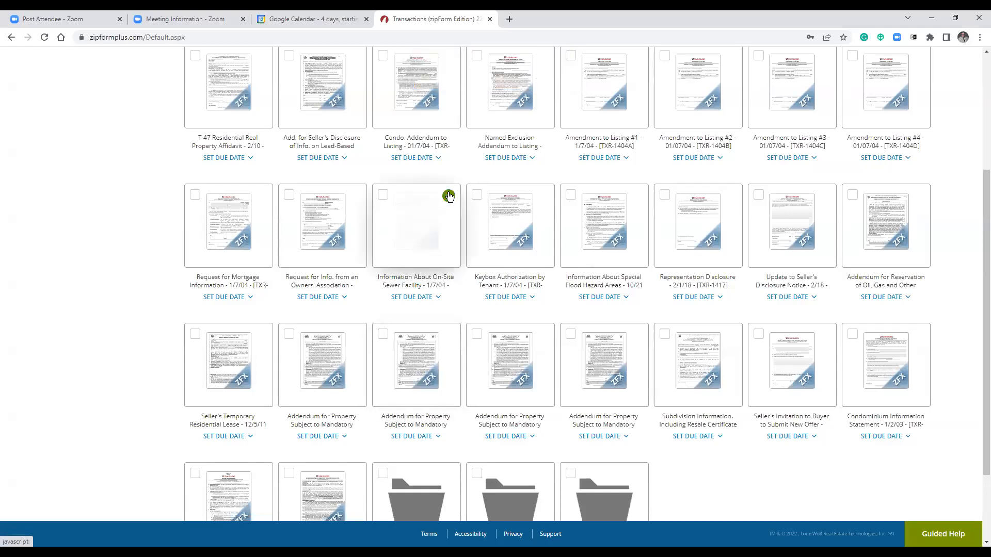
click(449, 195)
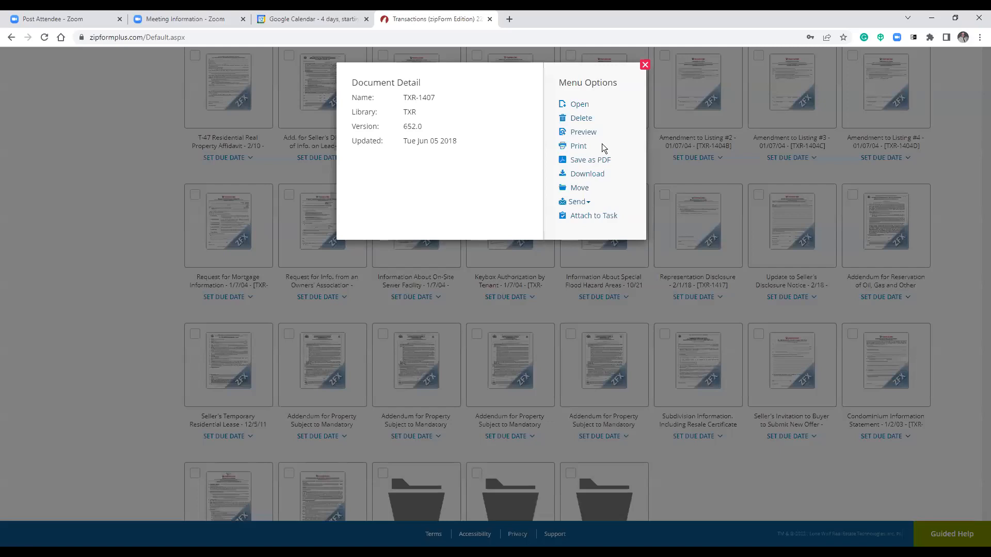
click(580, 122)
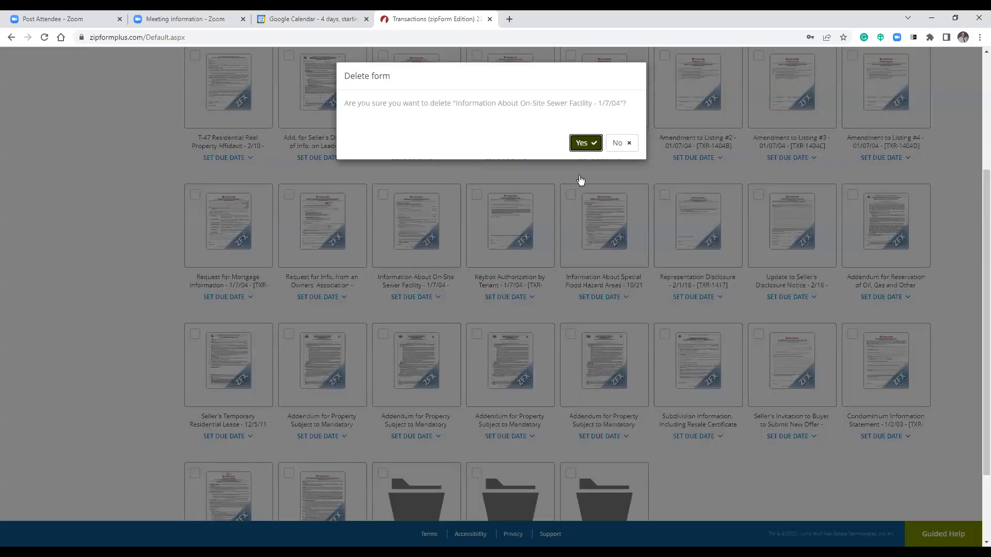
scroll(710, 326, up, 4)
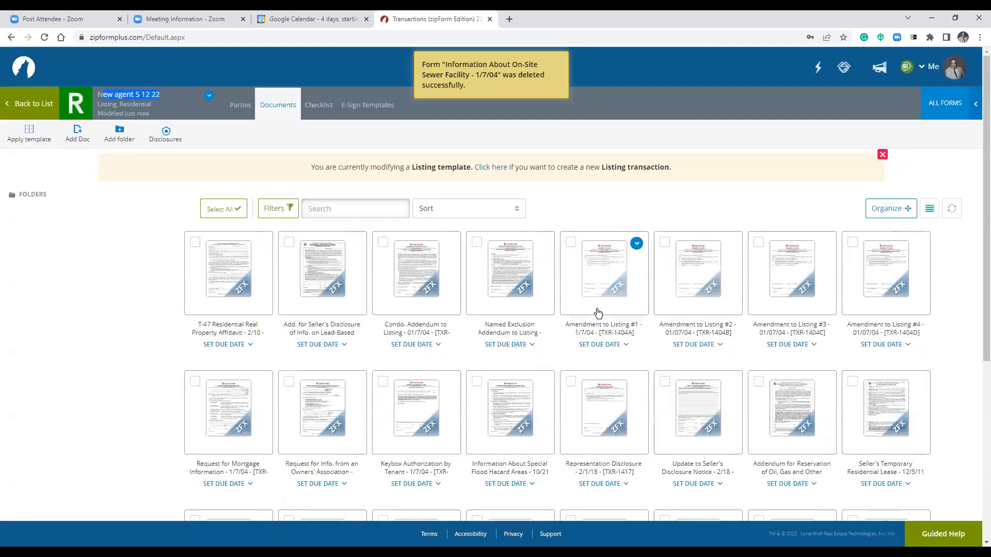
Reorder the documents so Amendment to Listing #1 comes first, before T-47, and save the order.
click(881, 212)
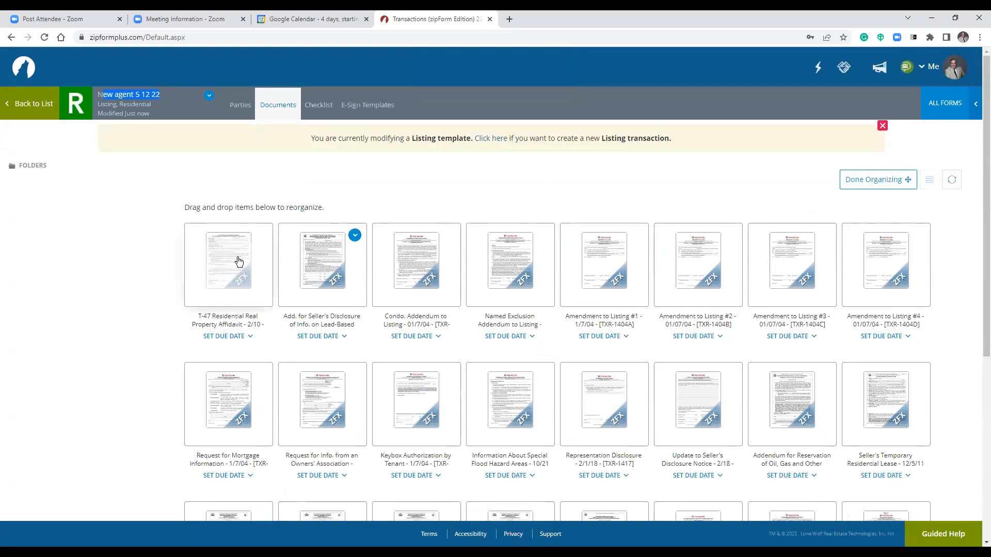
drag(193, 205, 328, 208)
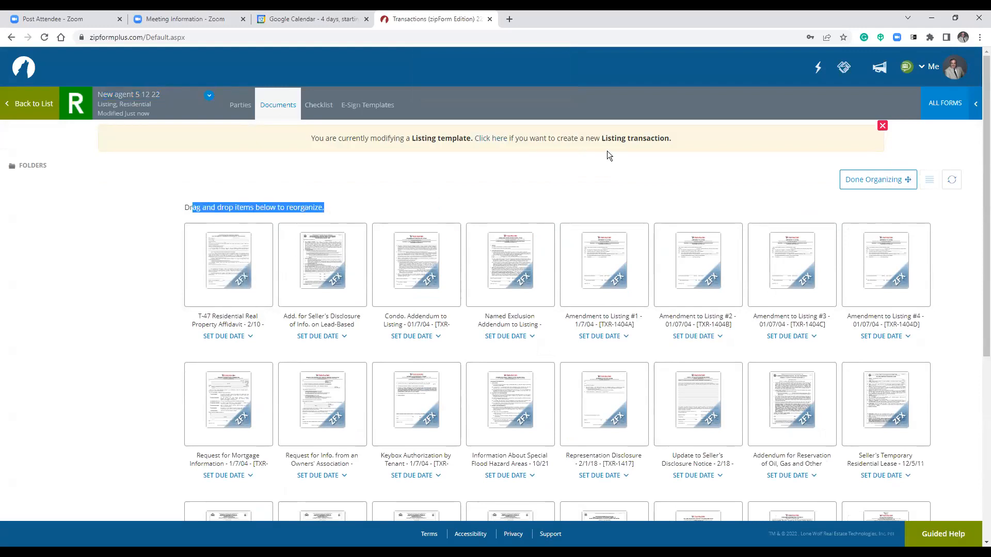
click(560, 147)
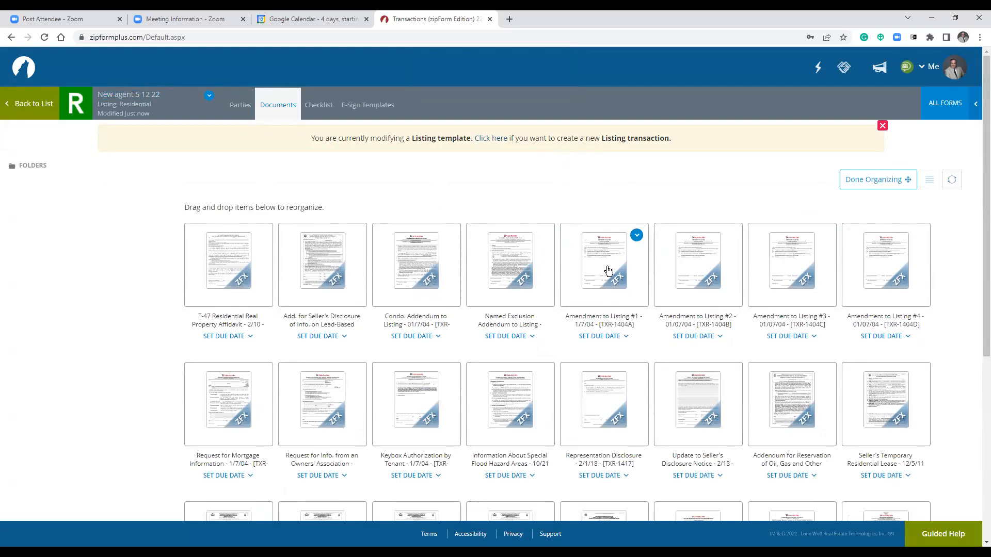
drag(612, 270, 211, 268)
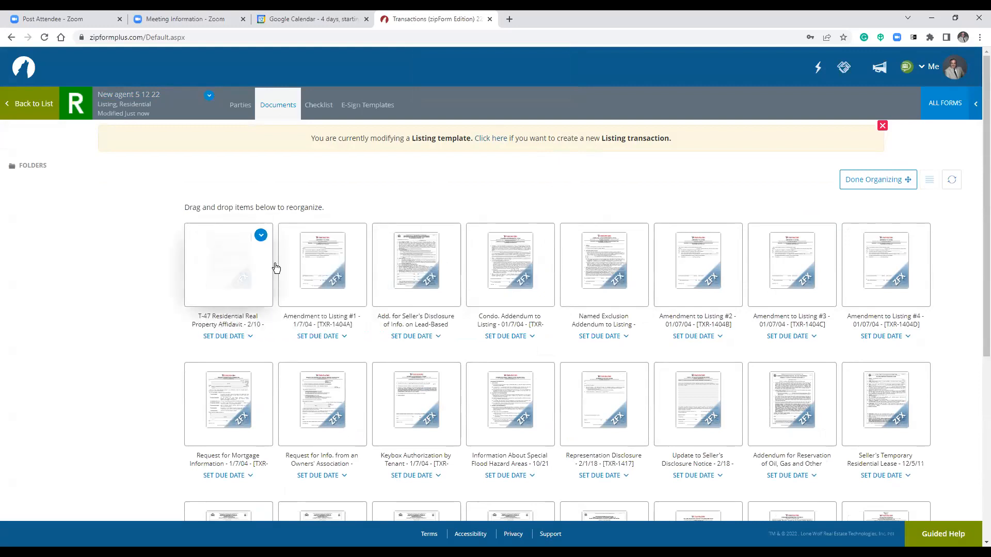
drag(320, 283, 199, 274)
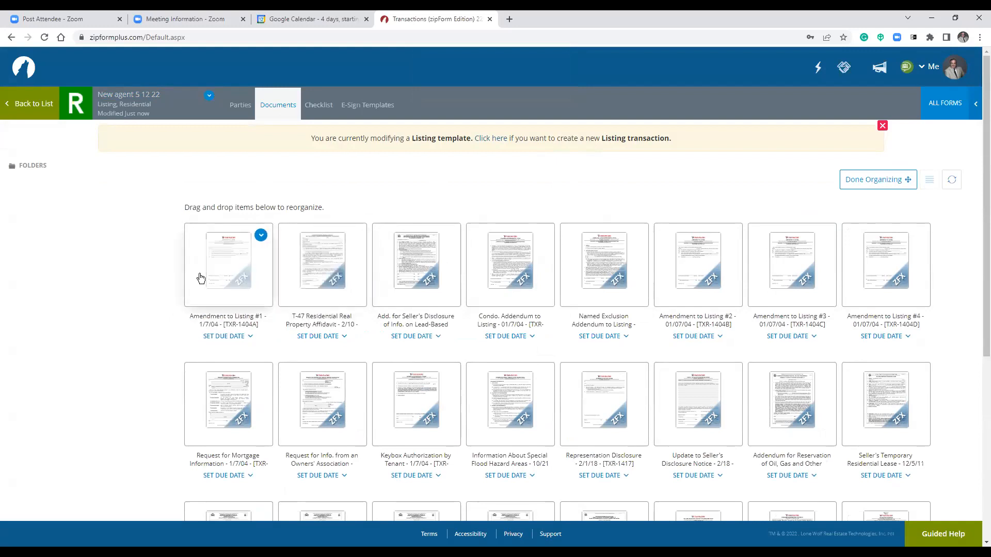
click(883, 180)
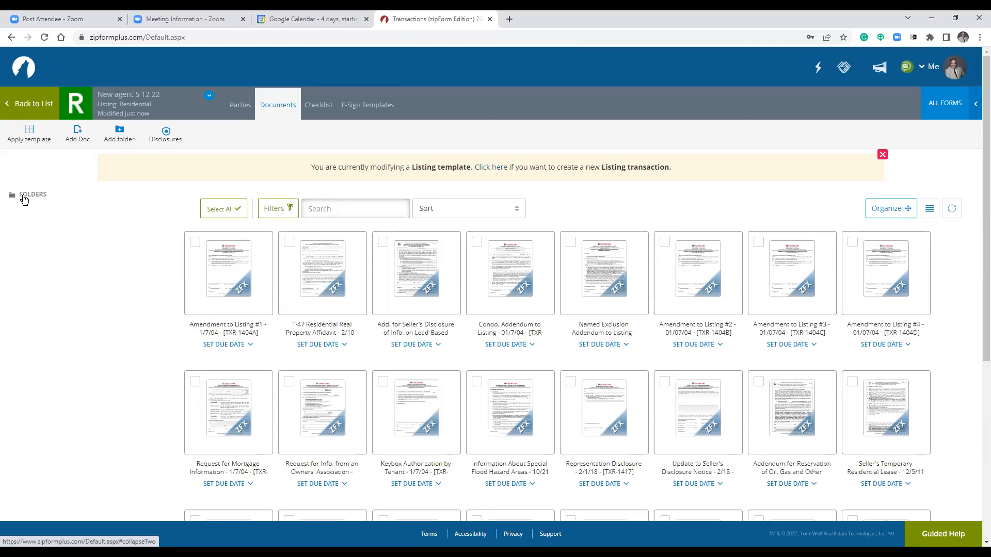
Look over the template's Parties and Documents views and the Initial Docs folder.
scroll(111, 235, down, 5)
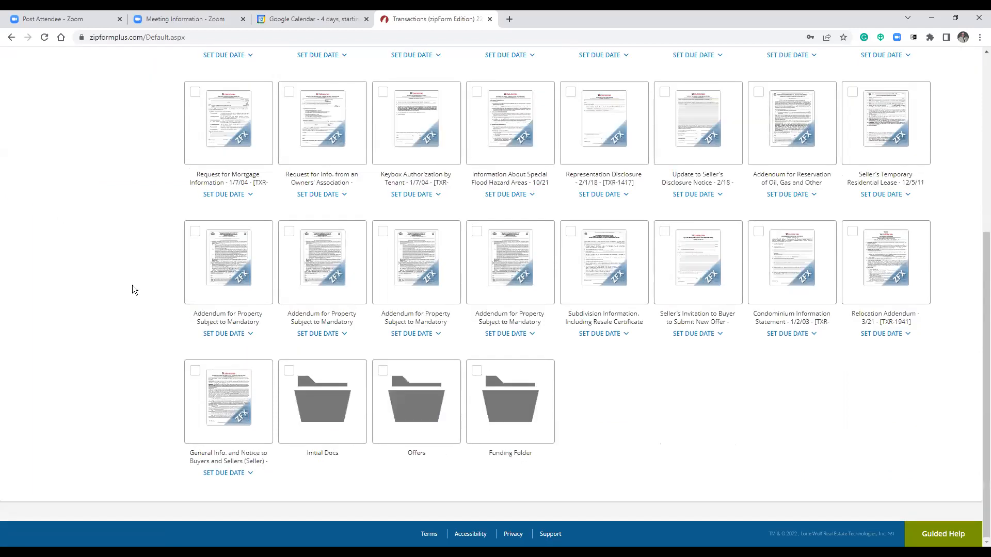
scroll(133, 284, up, 5)
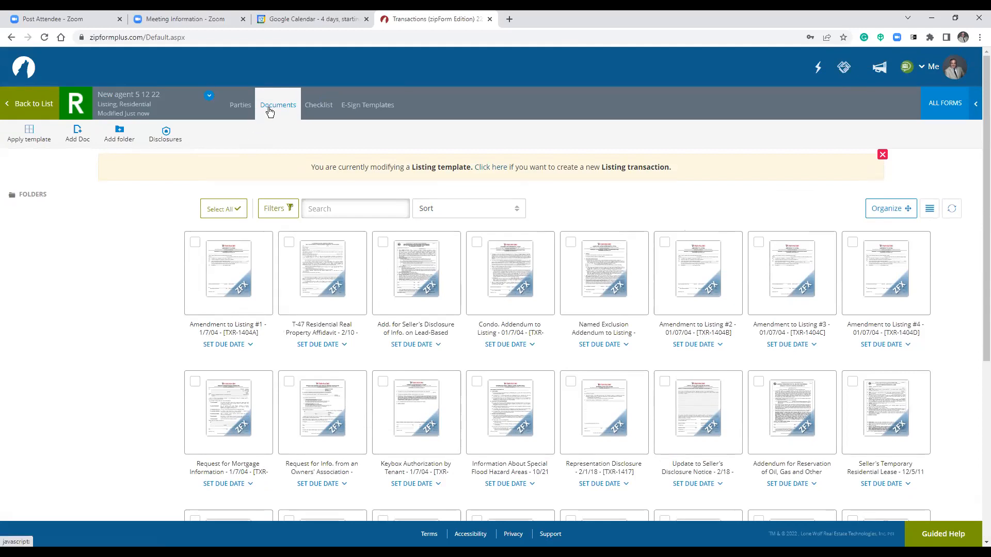
click(238, 108)
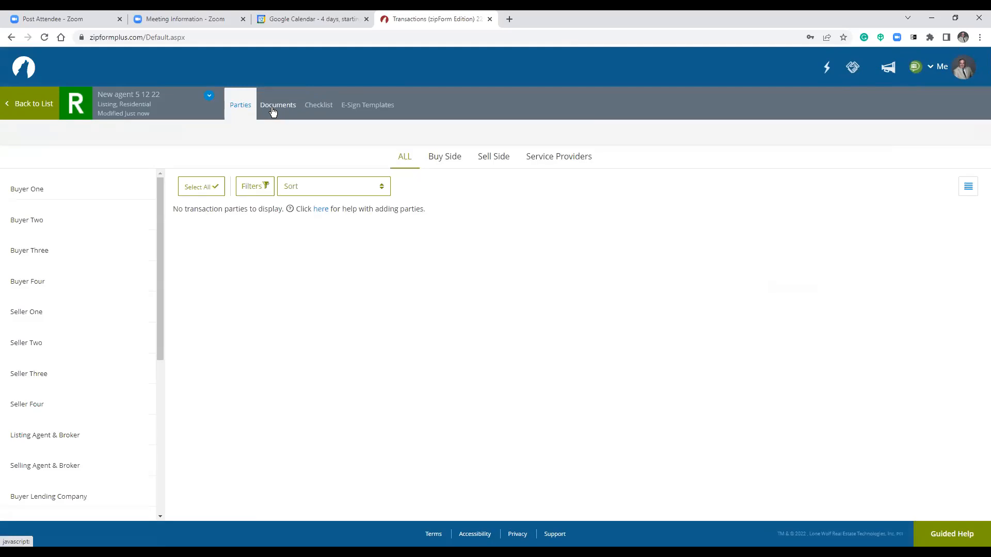
click(273, 108)
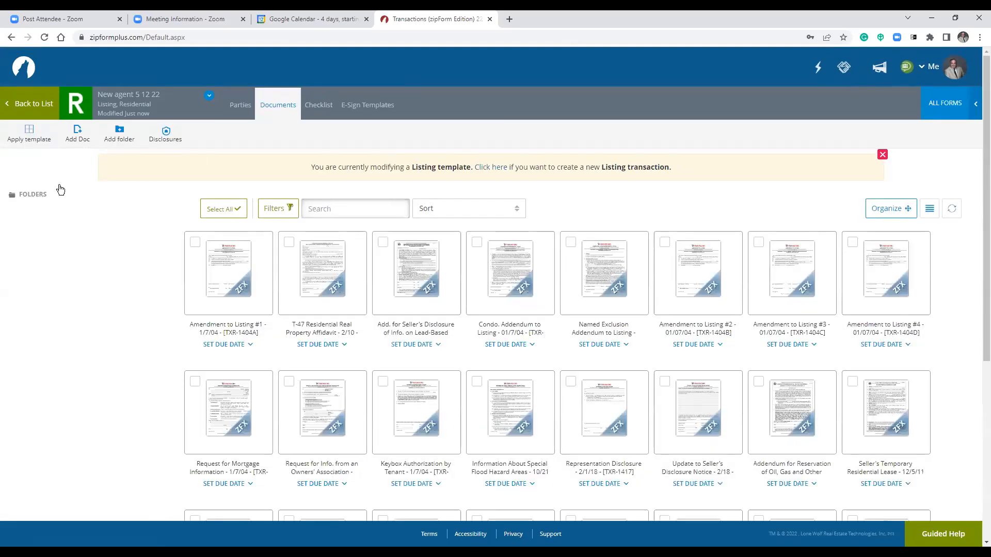
scroll(361, 376, down, 5)
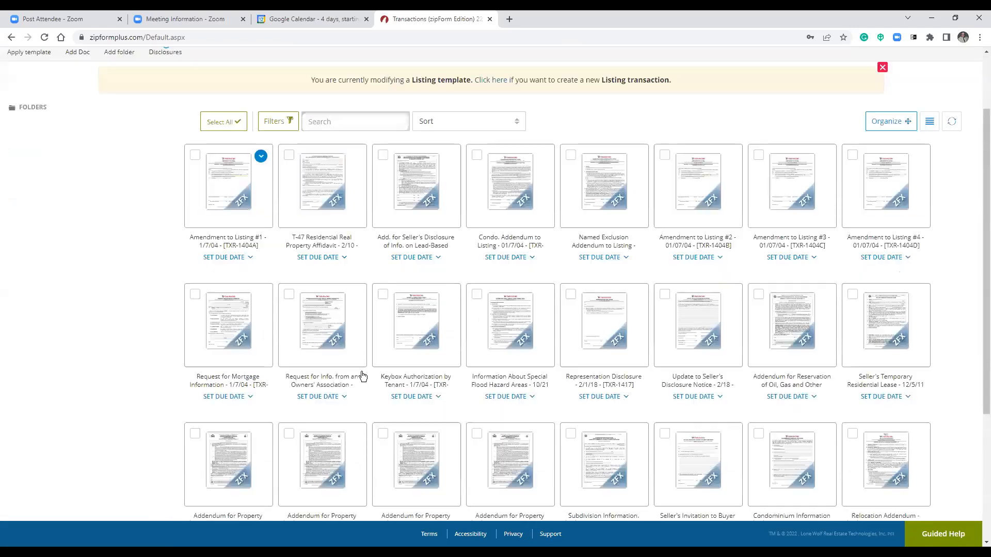
scroll(35, 208, up, 5)
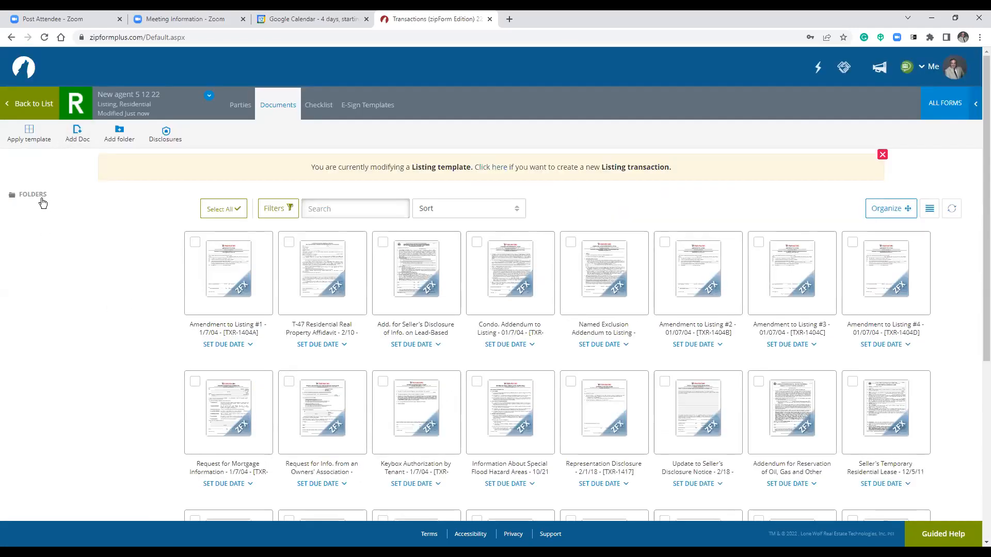
scroll(117, 252, down, 5)
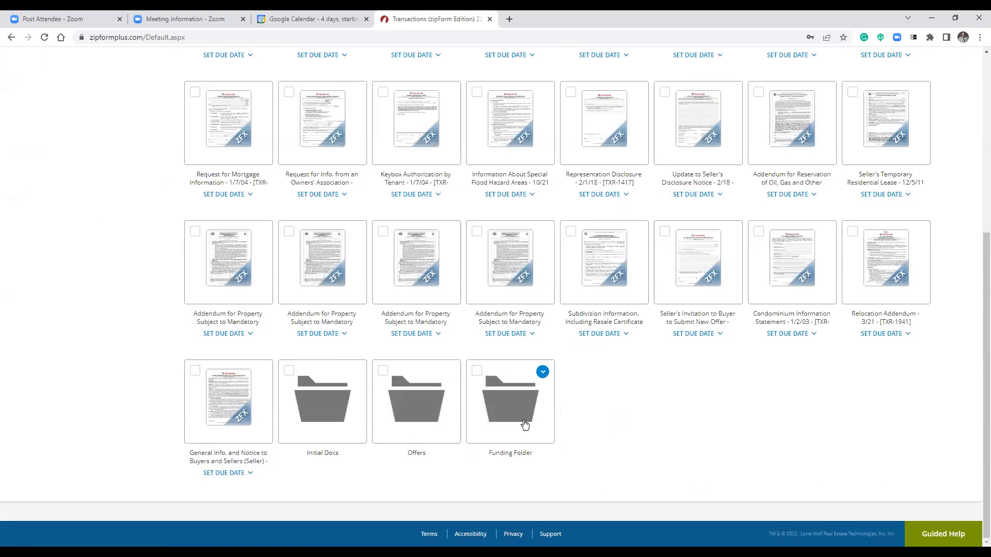
click(326, 410)
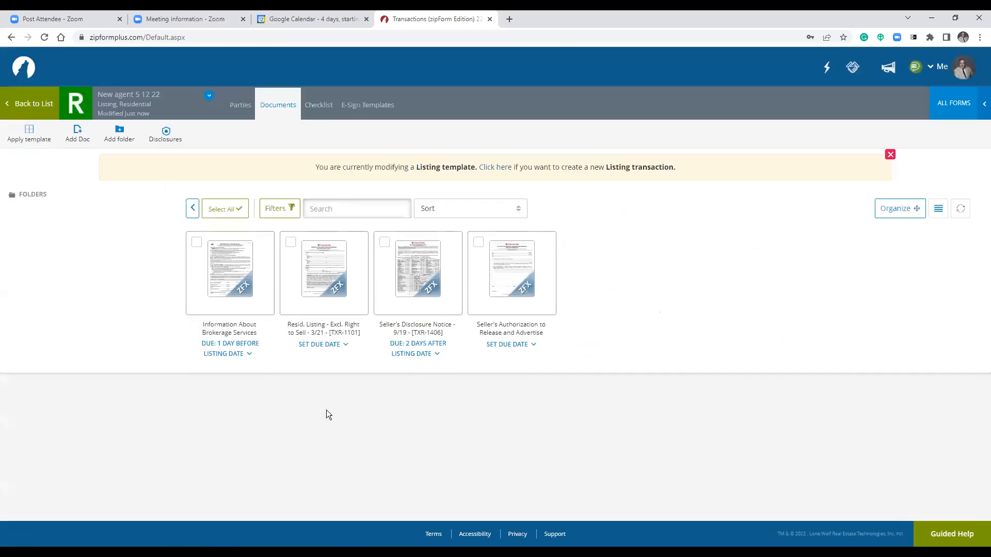
click(44, 200)
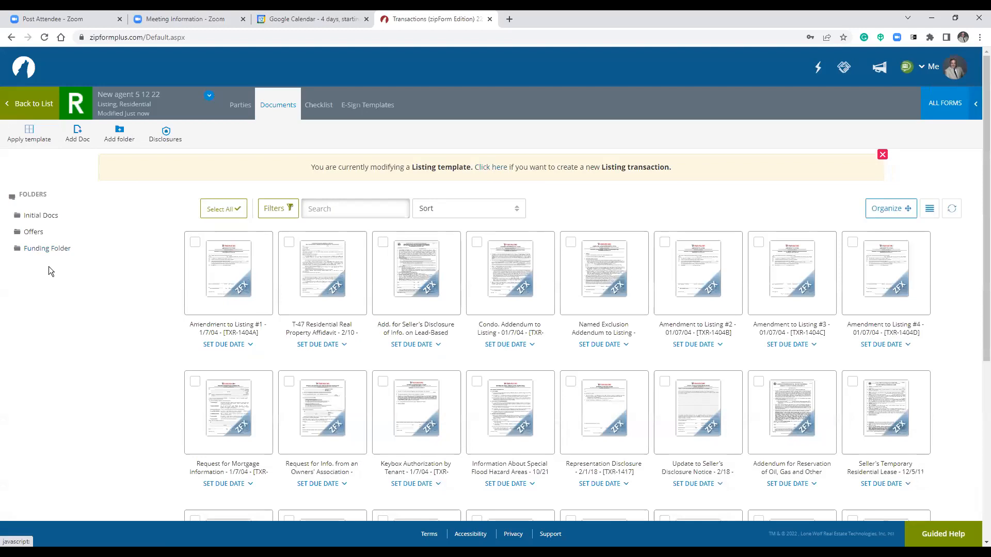
After checking the Offers and Funding folders, open Information About Brokerage Services from Initial Docs.
click(32, 194)
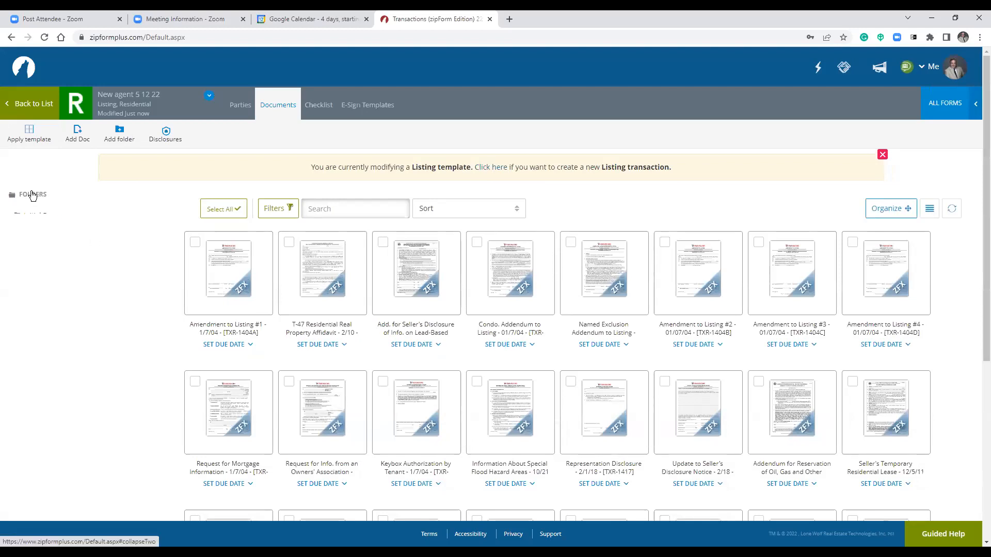
scroll(309, 320, down, 5)
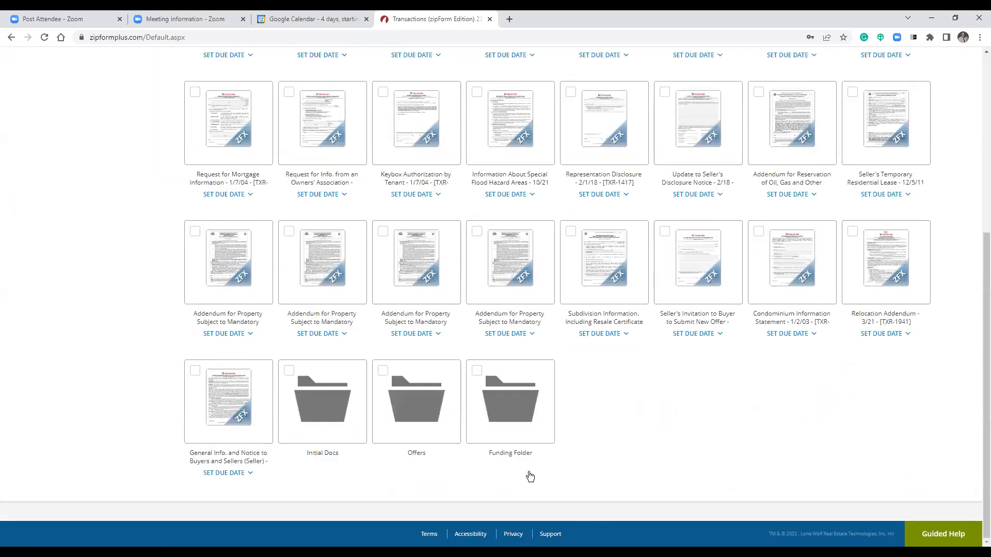
scroll(65, 298, up, 5)
click(32, 195)
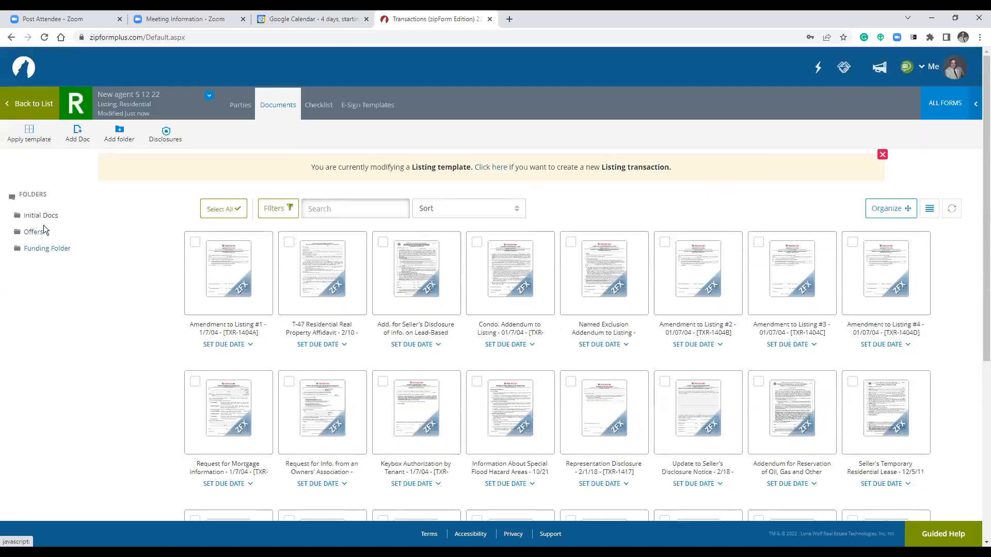
click(43, 217)
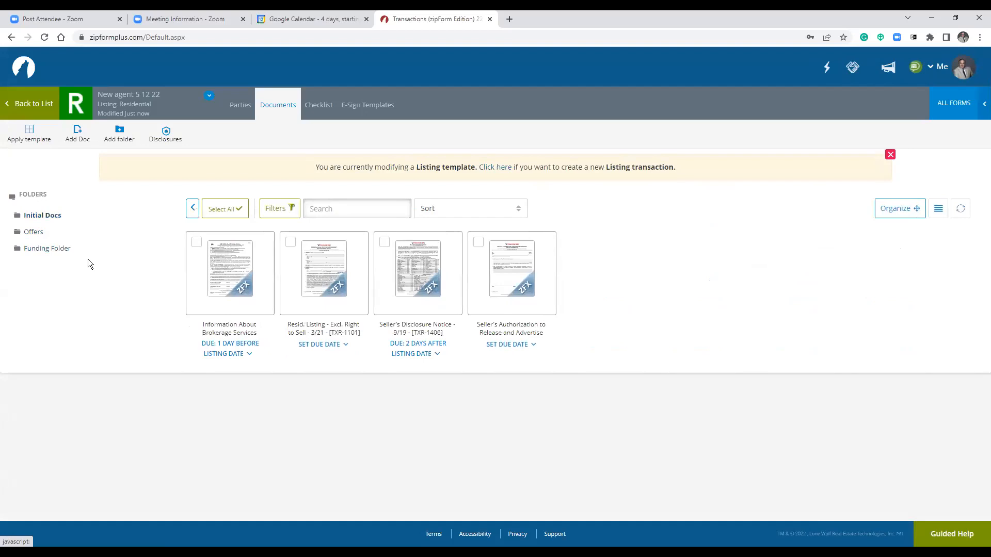
mouse_move(214, 299)
click(33, 233)
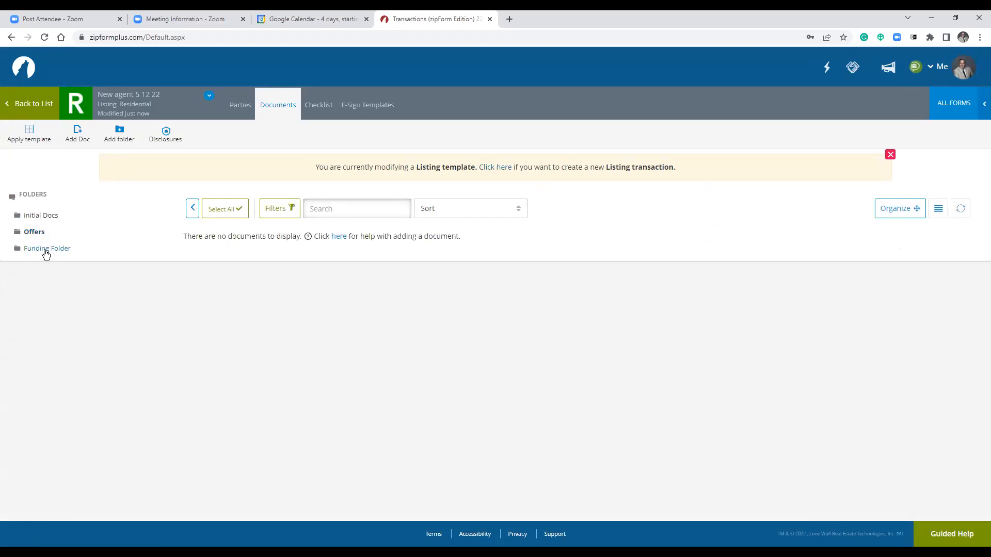
click(46, 250)
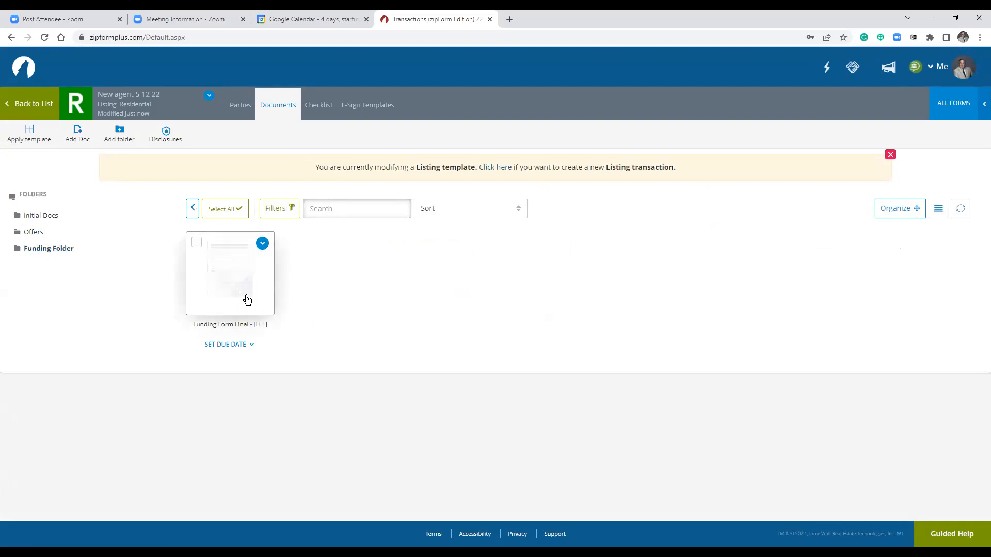
click(50, 216)
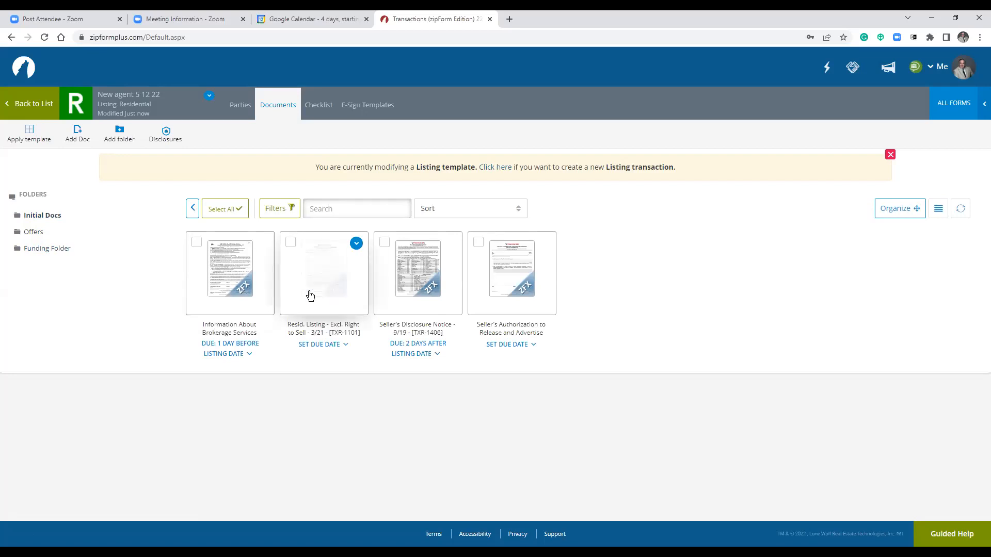
click(249, 289)
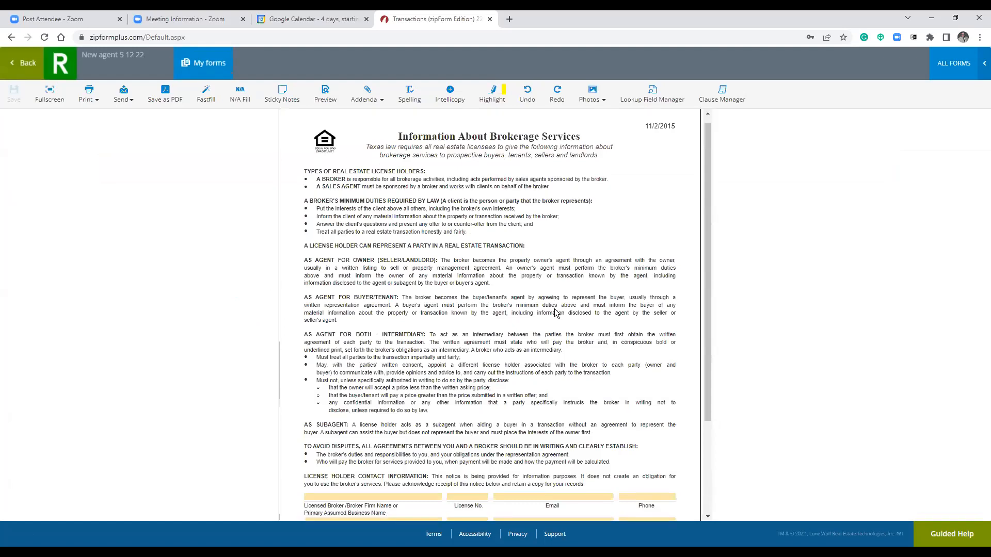
Fill the Licensed Broker row with RE/MAX Elite, its saved license number, and N/A as email.
scroll(476, 351, down, 3)
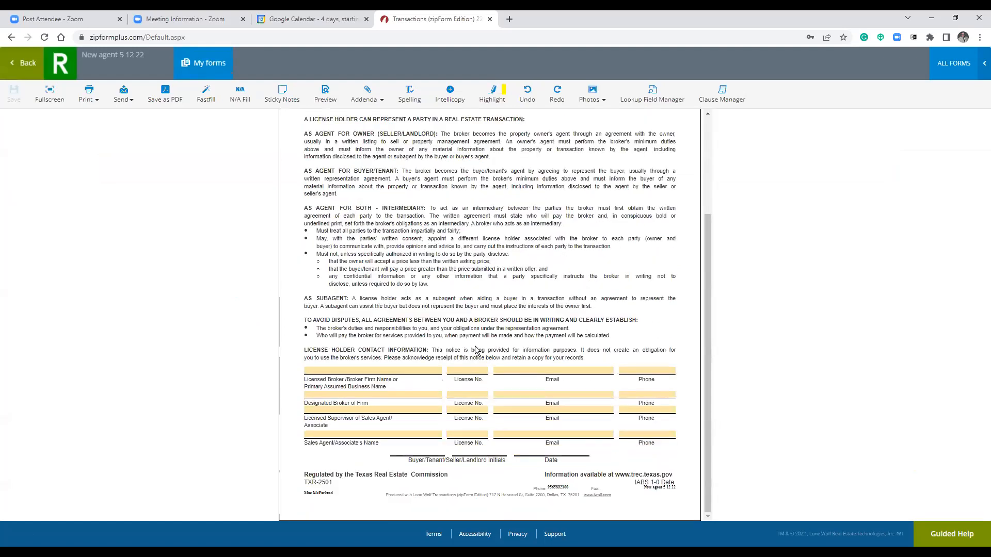
click(438, 371)
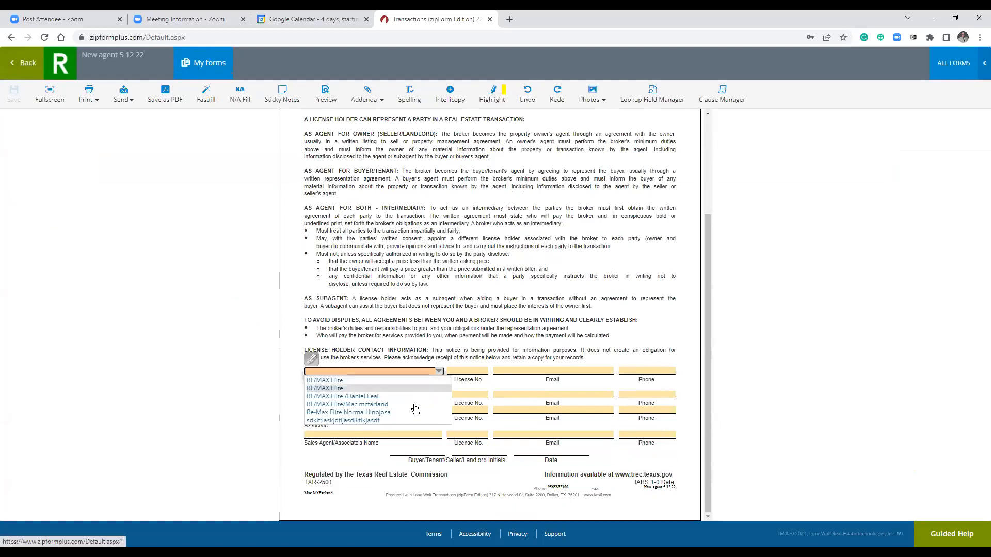
click(401, 381)
click(475, 371)
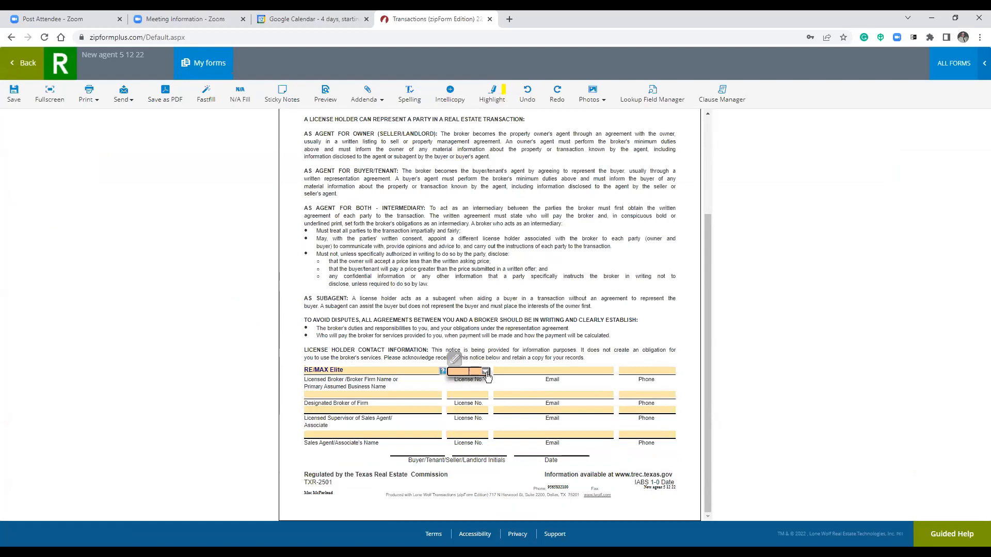
click(485, 371)
click(479, 390)
click(543, 379)
click(610, 372)
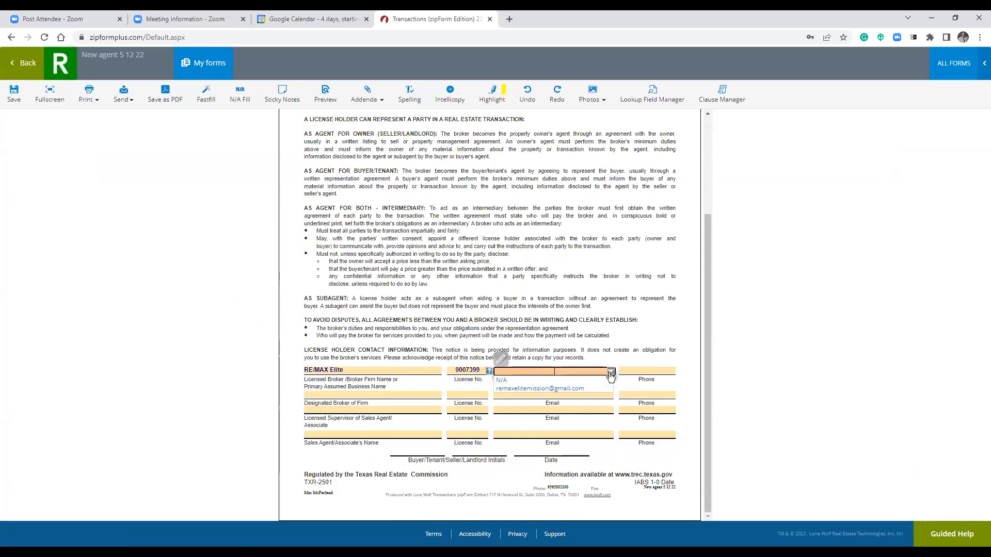
click(607, 391)
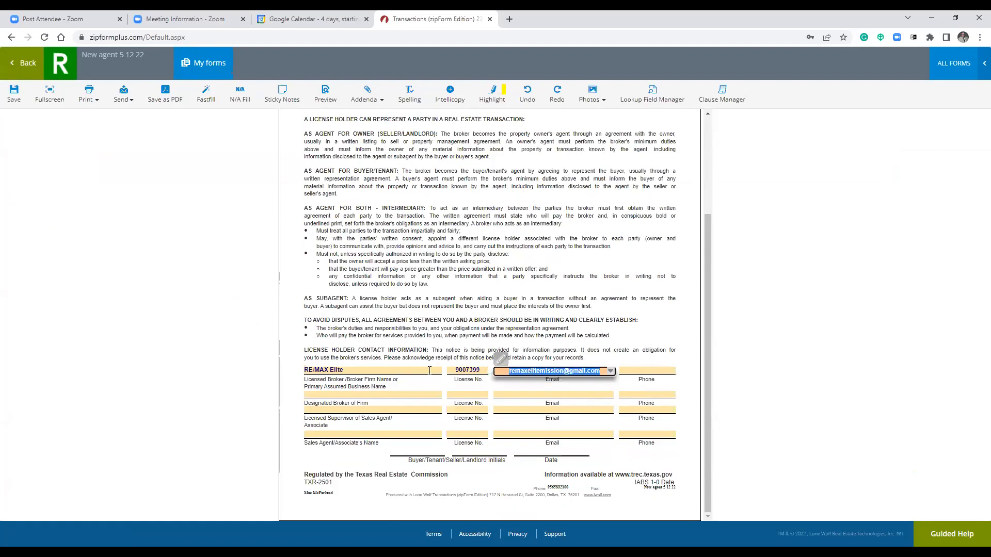
text(n/A)
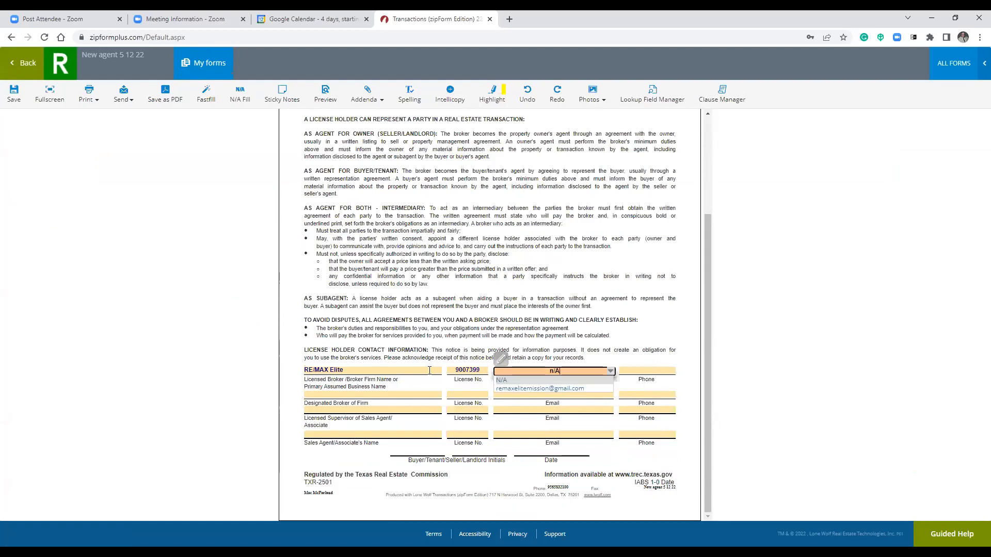
click(522, 381)
click(666, 342)
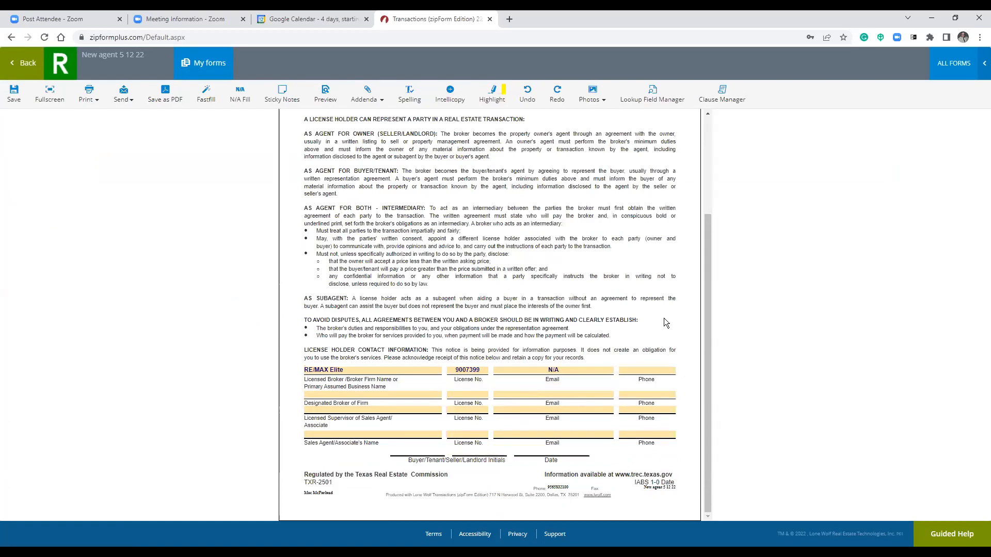
Fill the designated broker's name, license number and email, plus the broker's office phone.
click(439, 397)
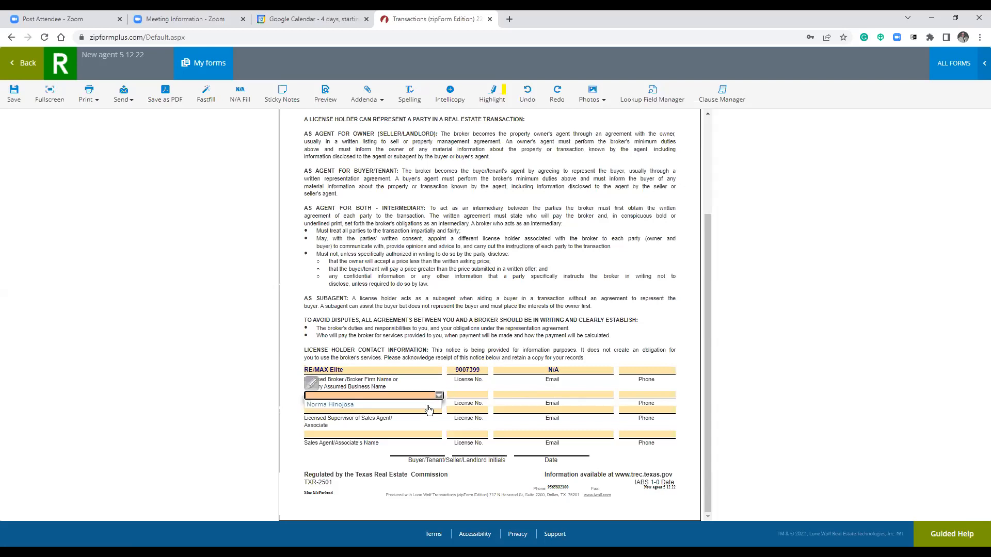
click(429, 407)
click(488, 402)
click(487, 397)
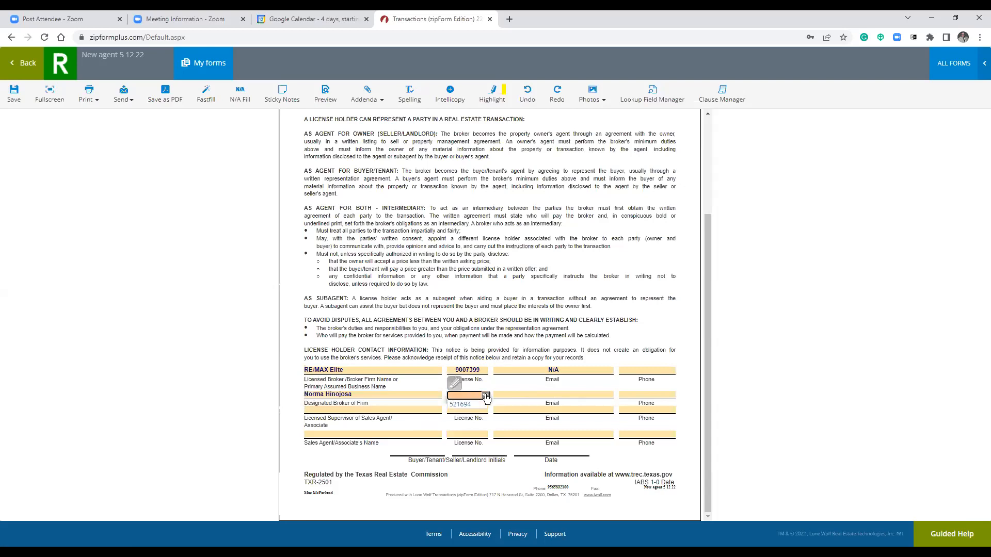
click(483, 405)
click(546, 395)
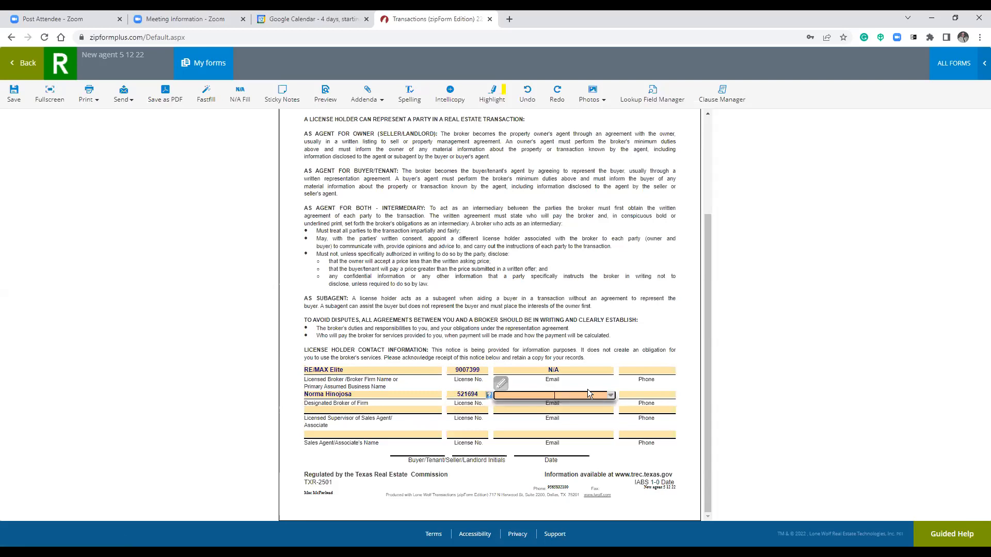
click(611, 395)
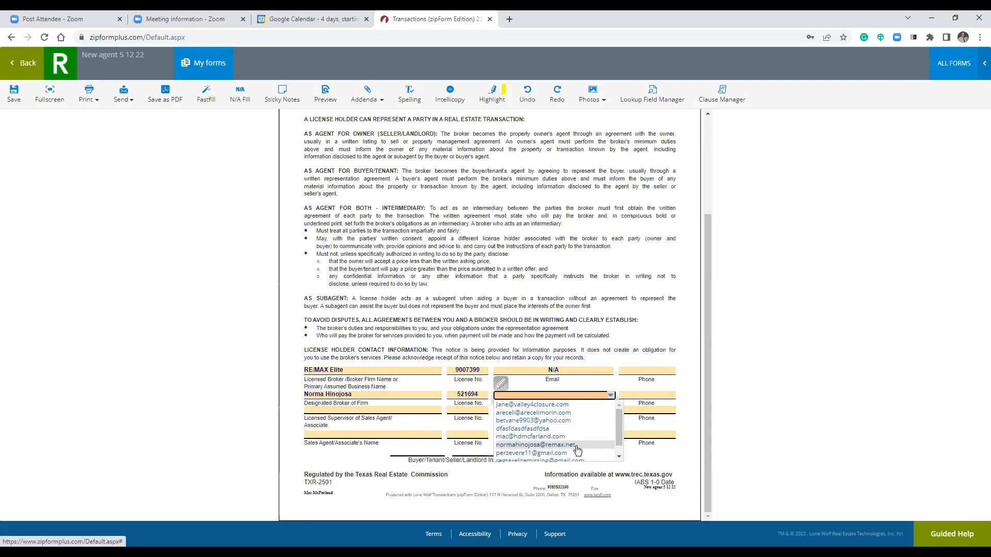
scroll(577, 452, down, 1)
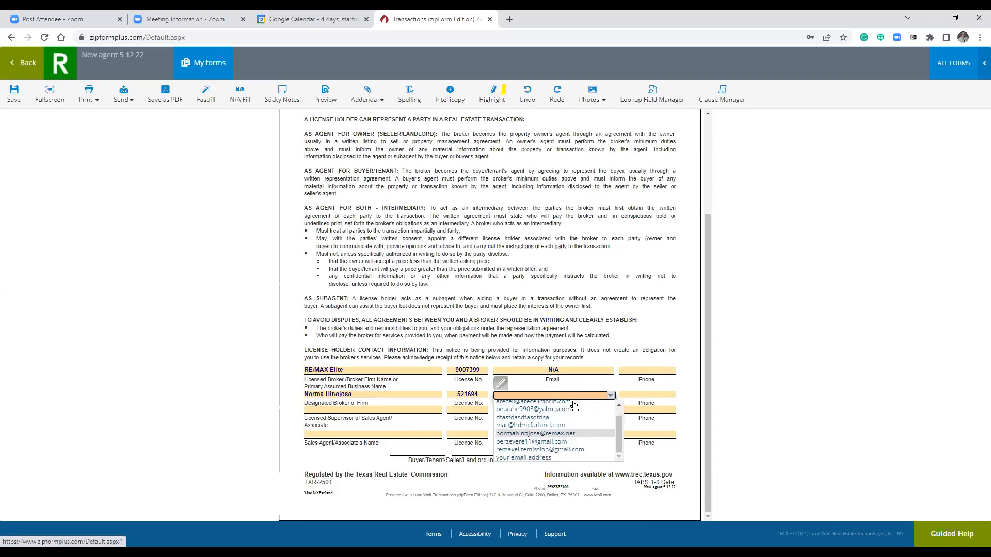
click(578, 451)
click(651, 370)
click(672, 372)
click(668, 396)
click(668, 395)
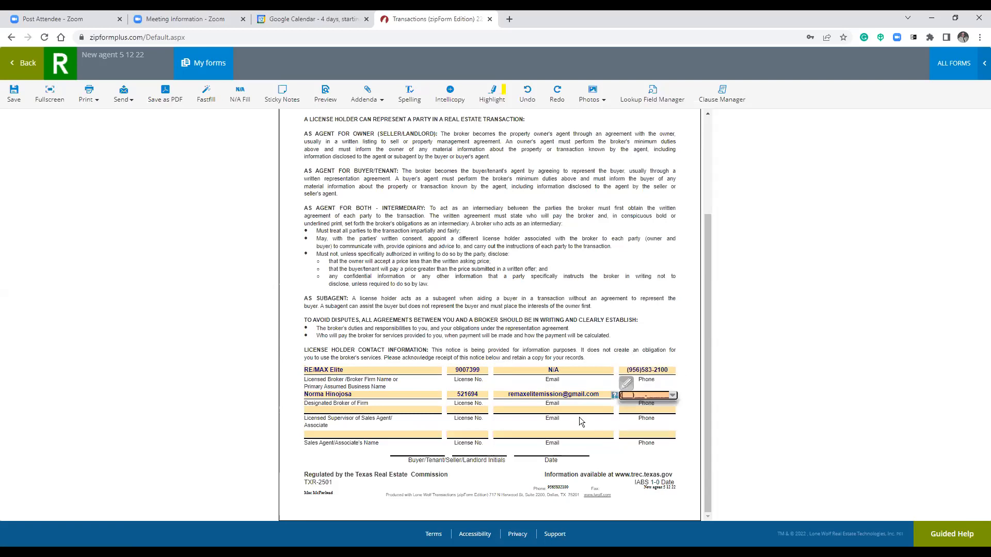
click(400, 410)
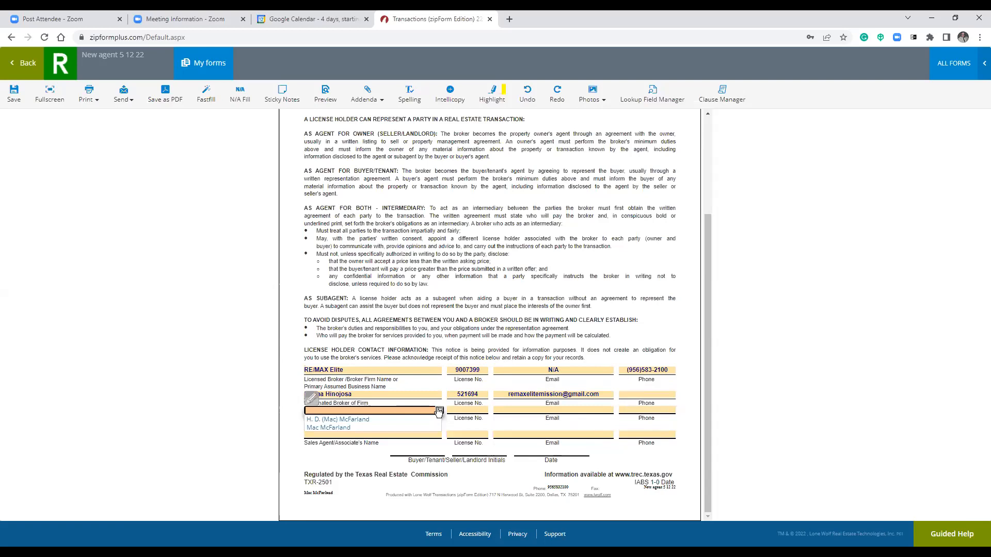
click(429, 409)
click(401, 429)
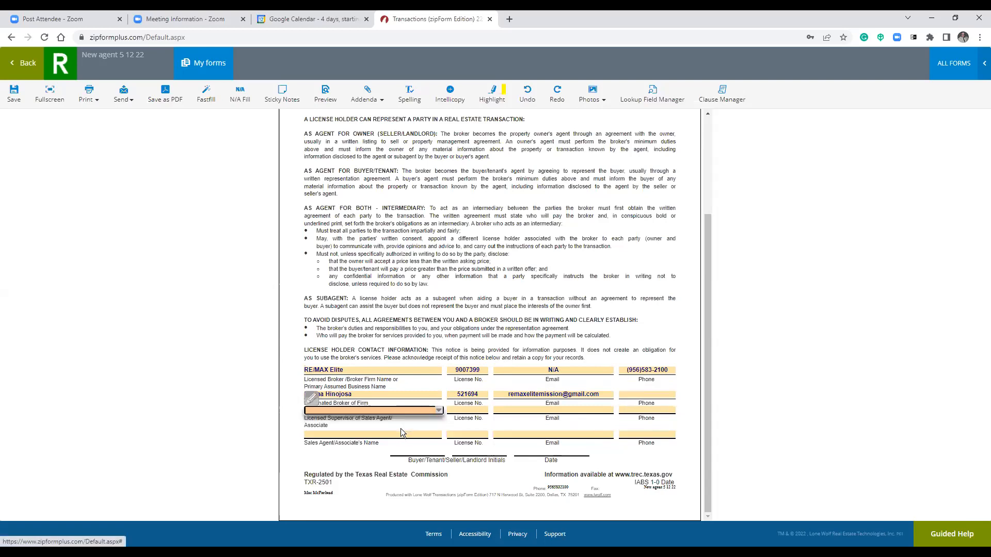
key(Tab)
click(554, 409)
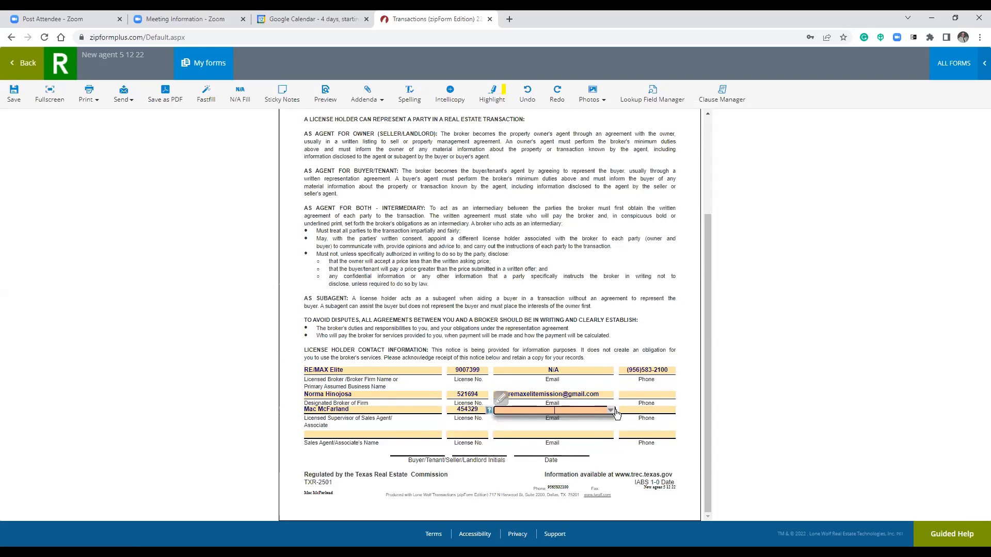
click(612, 410)
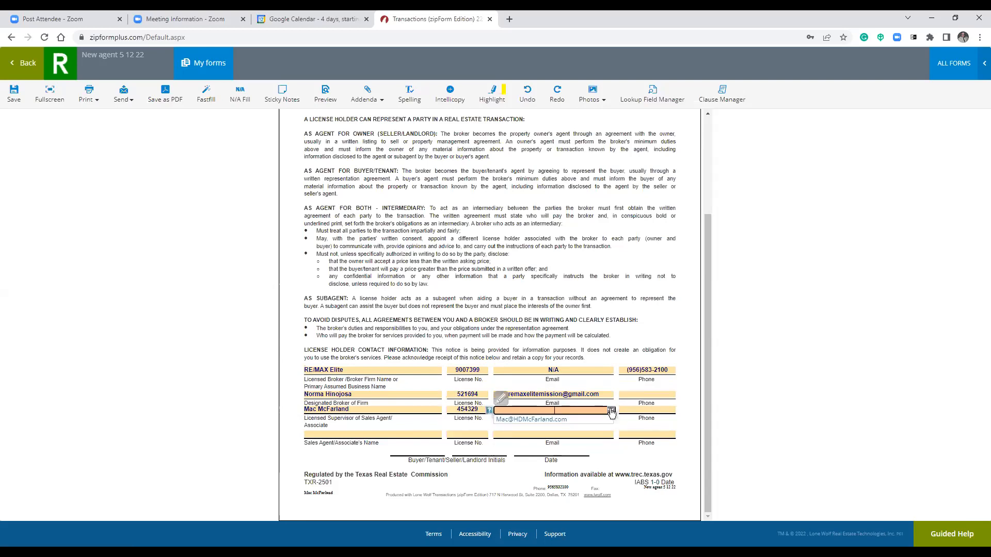
click(543, 419)
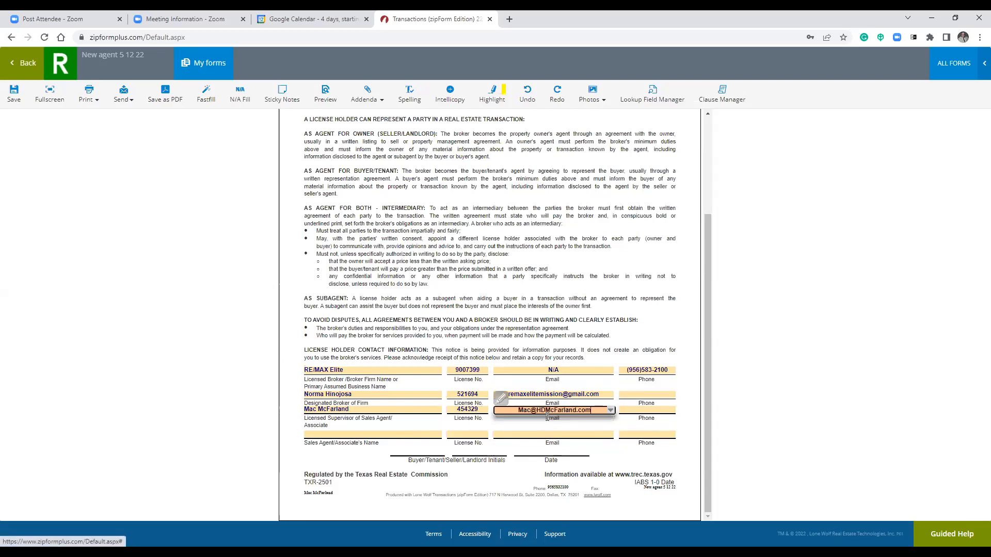
click(650, 410)
click(673, 411)
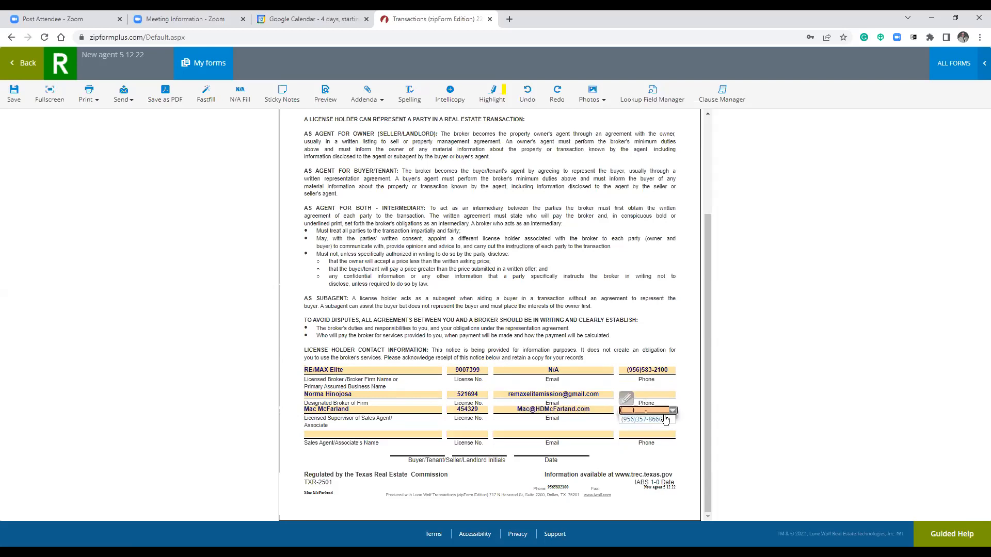
click(662, 420)
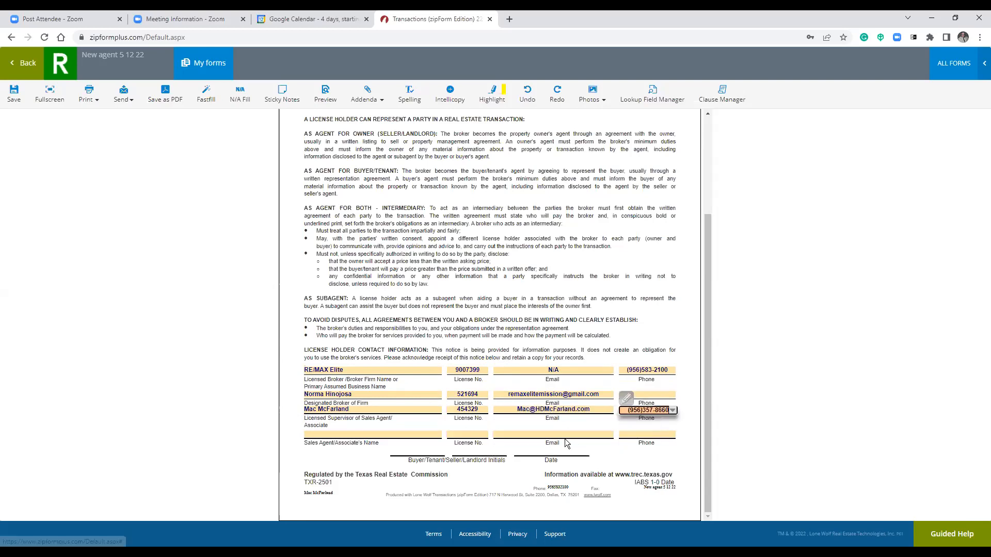
Set the designated broker's phone to the office number, leaving the sales agent blank.
click(666, 396)
click(673, 396)
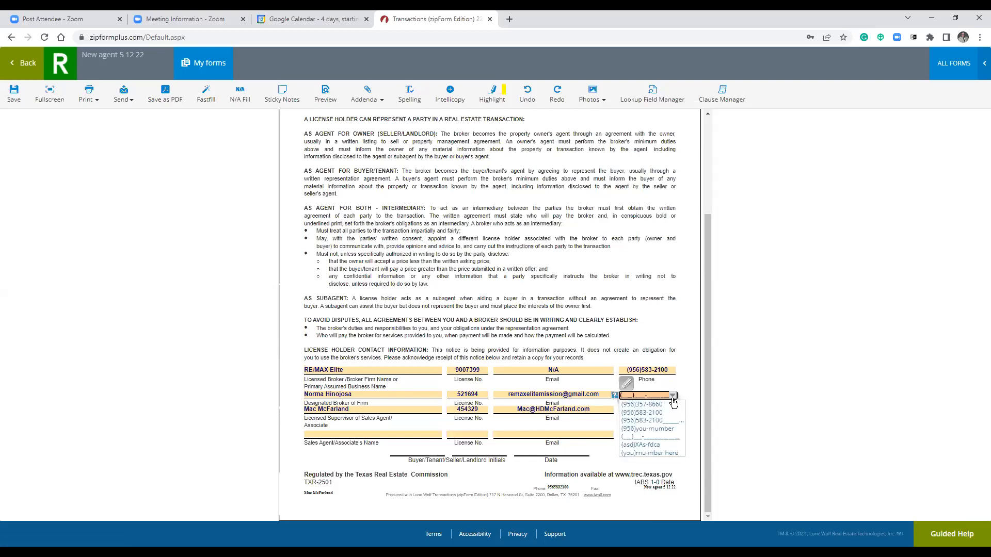
click(655, 414)
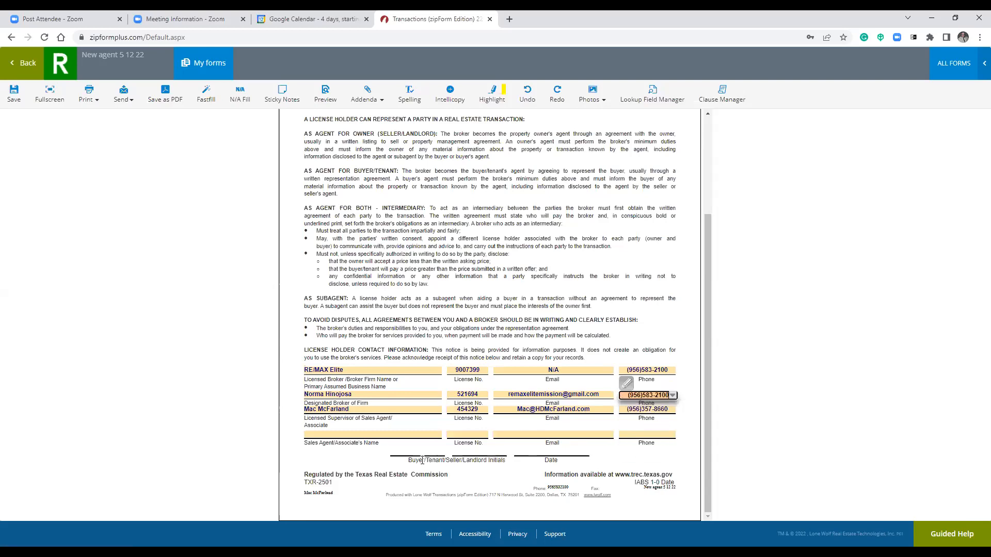
click(438, 437)
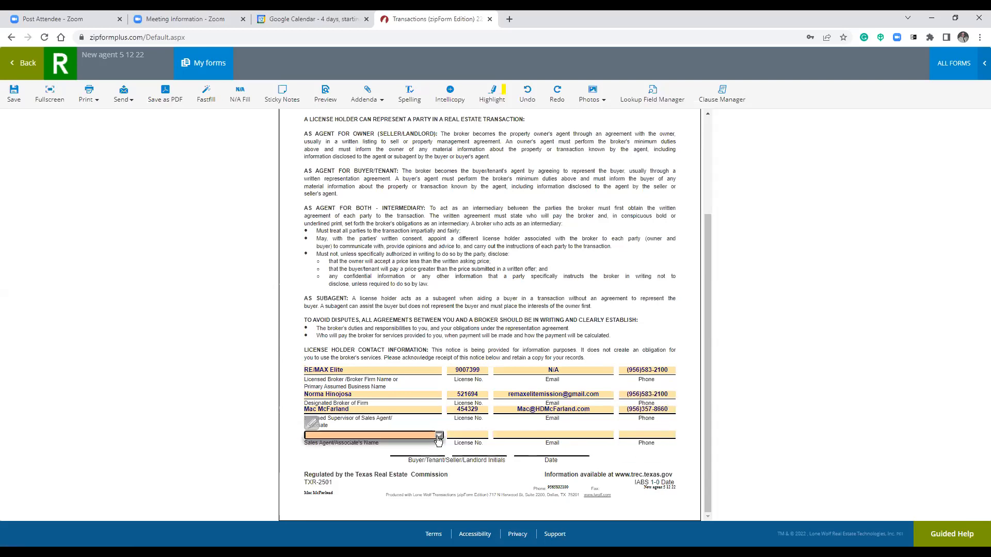
click(439, 436)
click(439, 437)
Close the brokerage services form and reopen the New agent 5 12 22 template.
click(493, 447)
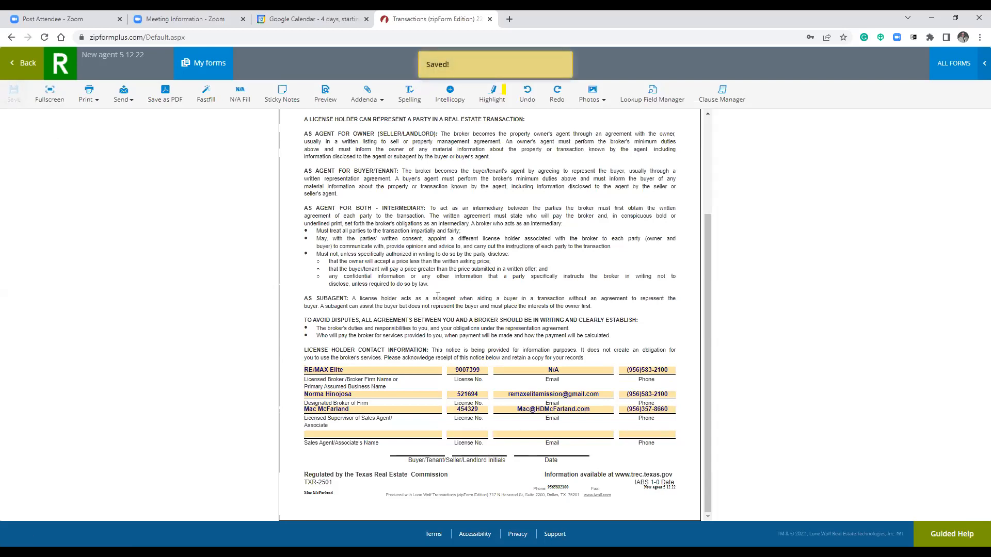
click(25, 64)
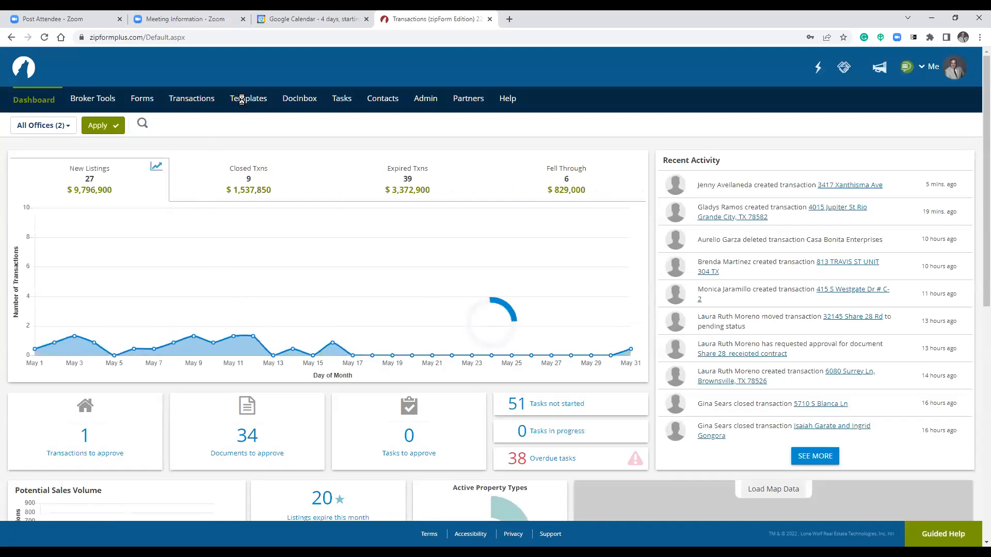
click(243, 100)
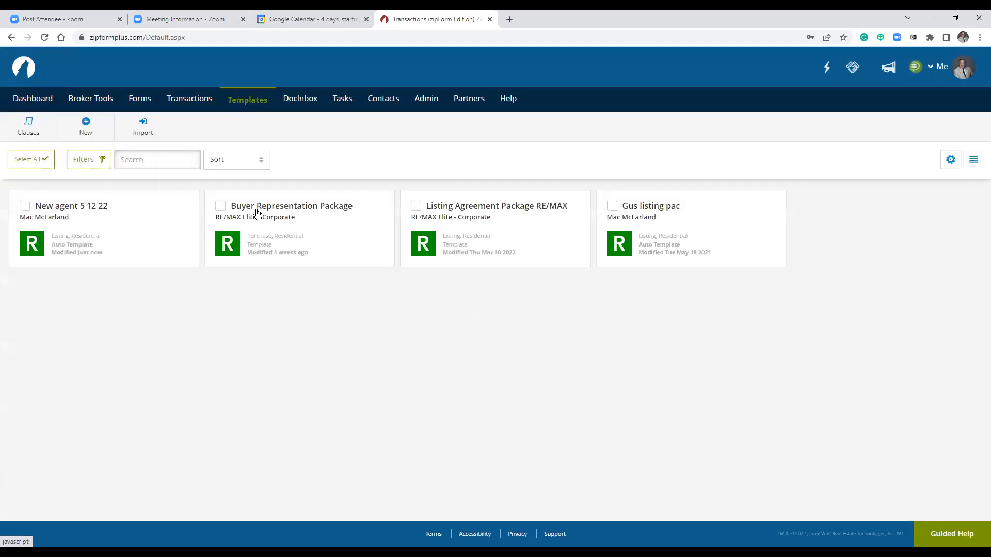
click(102, 209)
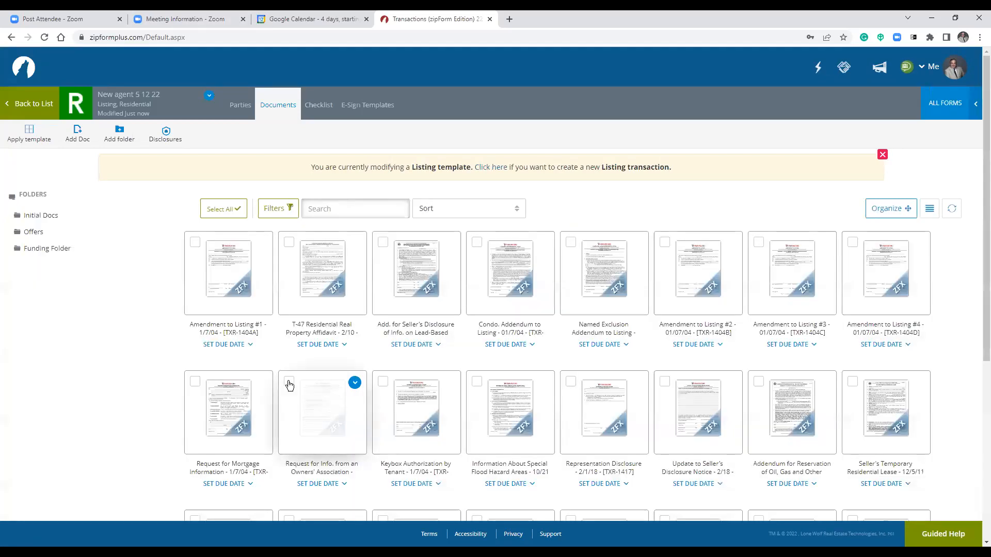
From the Initial Docs folder, open the Resid. Listing - Excl. Right to Sell form.
click(40, 215)
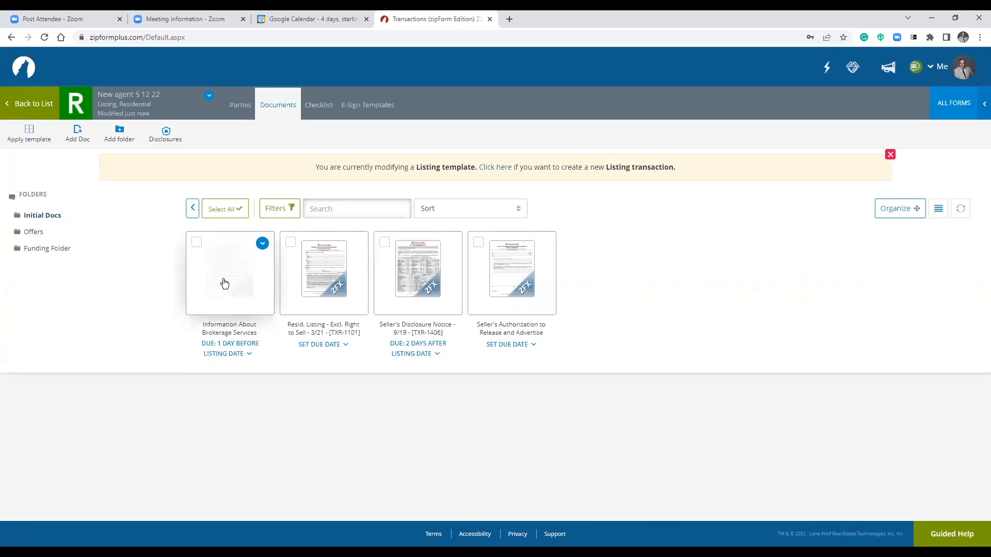
click(225, 284)
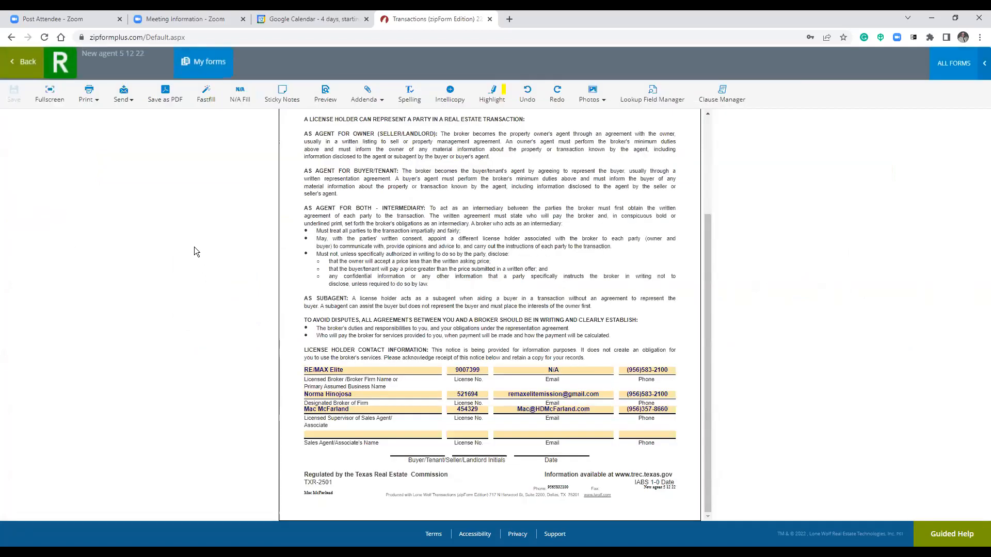
click(31, 59)
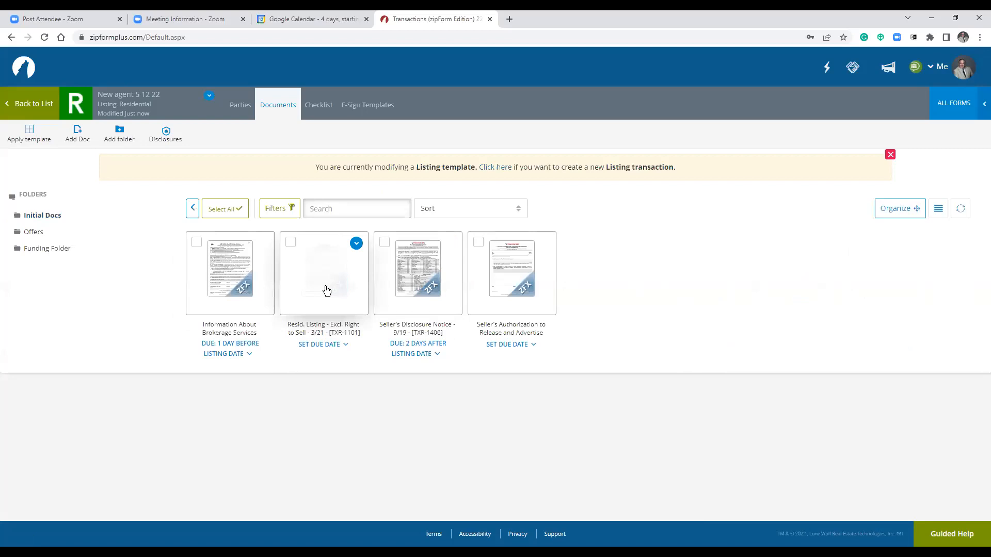
click(325, 289)
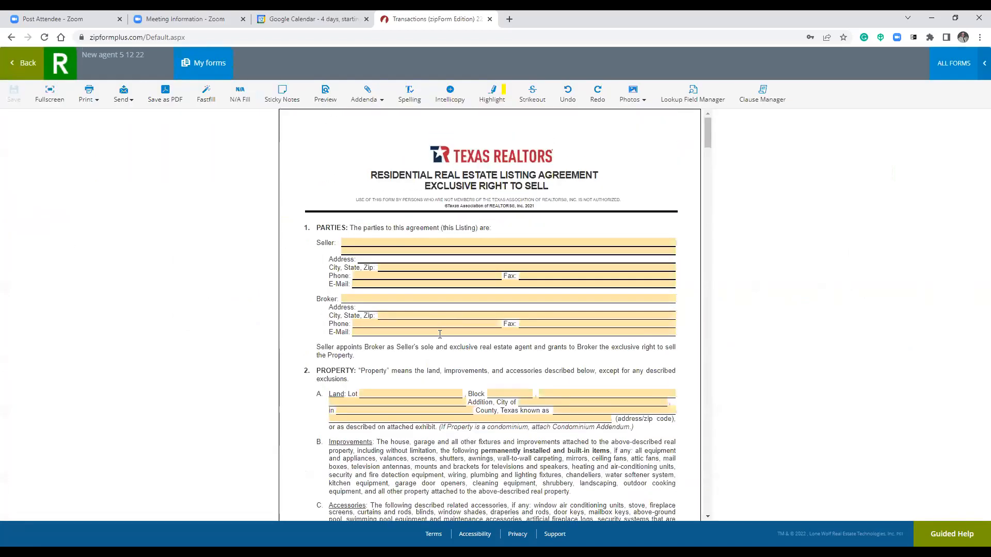
Set the listing agreement's Broker field to the RE/MAX Elite agent entry.
click(414, 298)
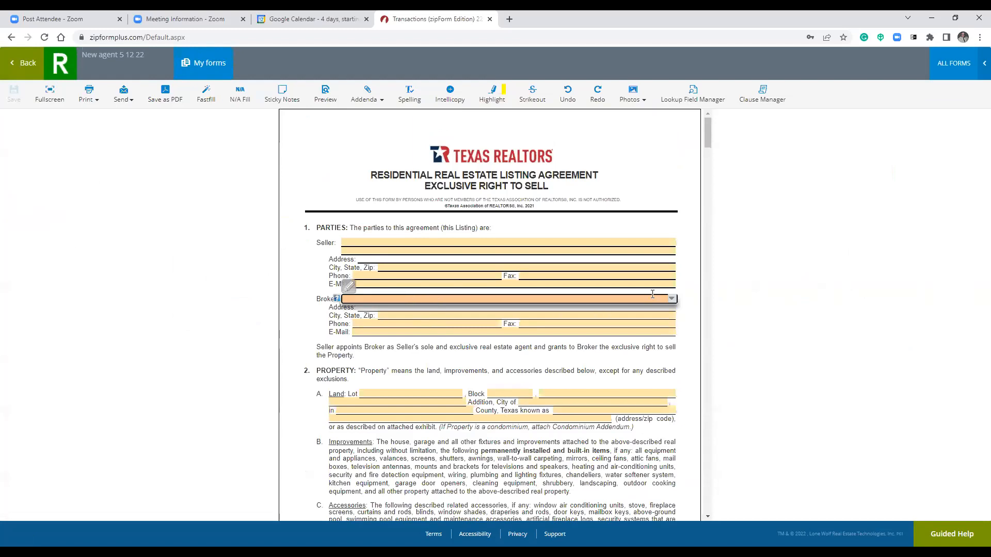
click(671, 299)
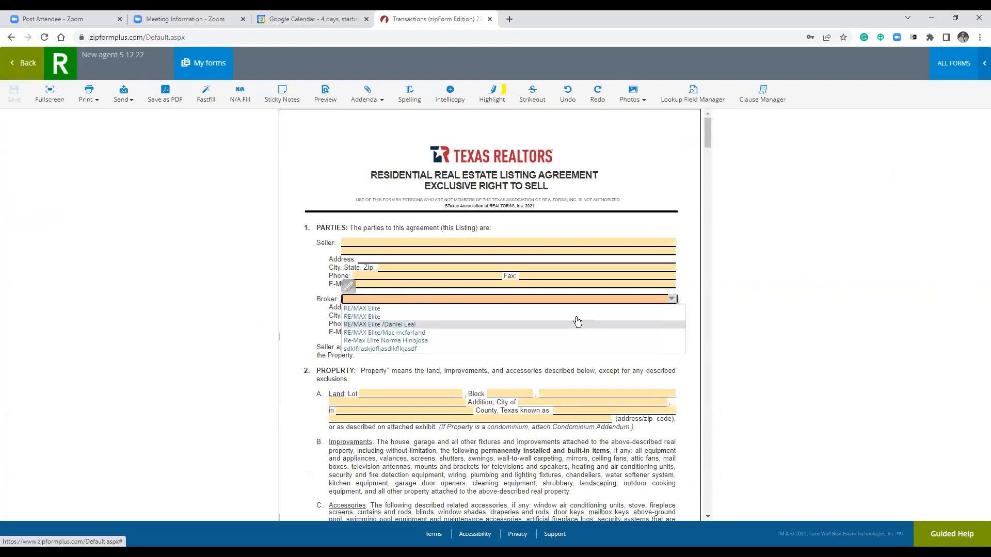
click(540, 334)
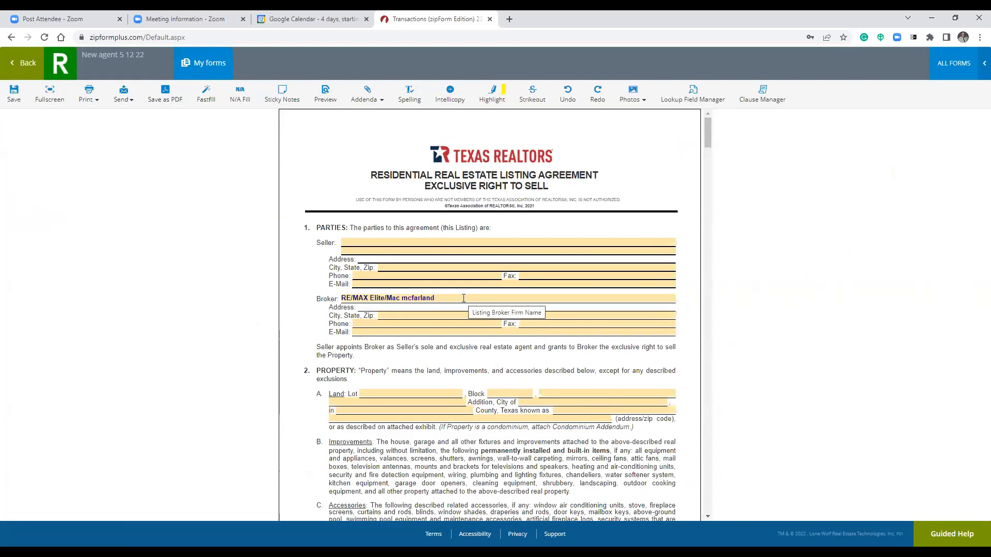
click(670, 299)
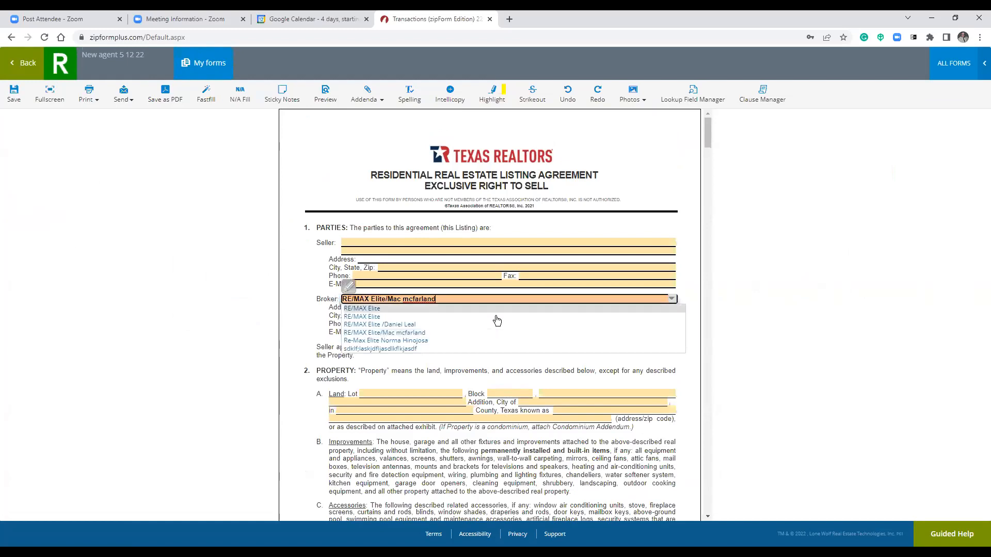
click(489, 311)
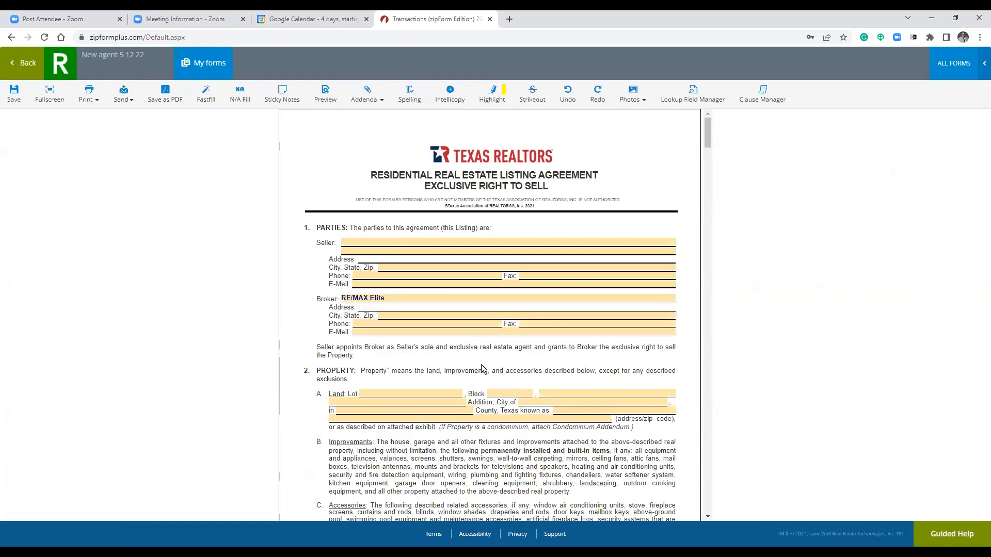
click(472, 298)
click(671, 299)
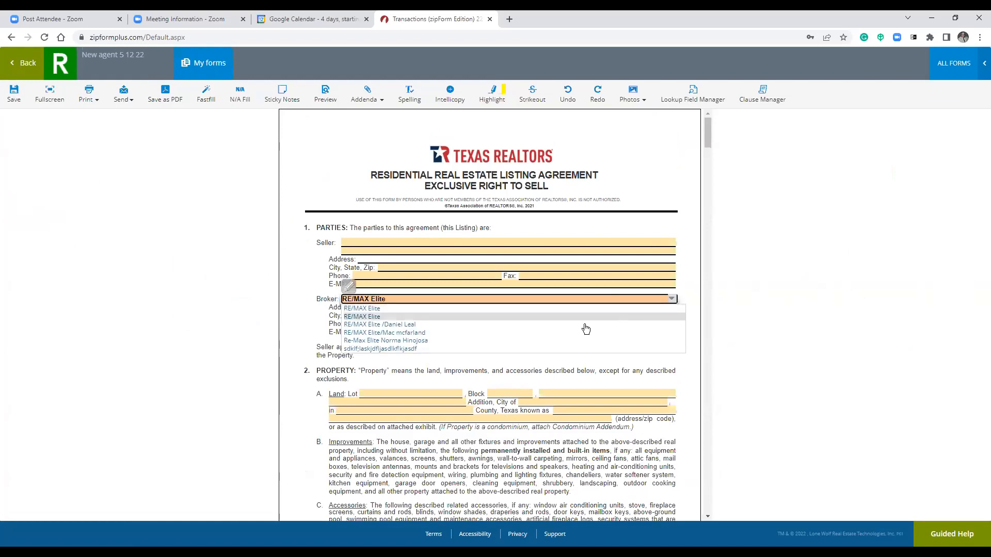
click(568, 332)
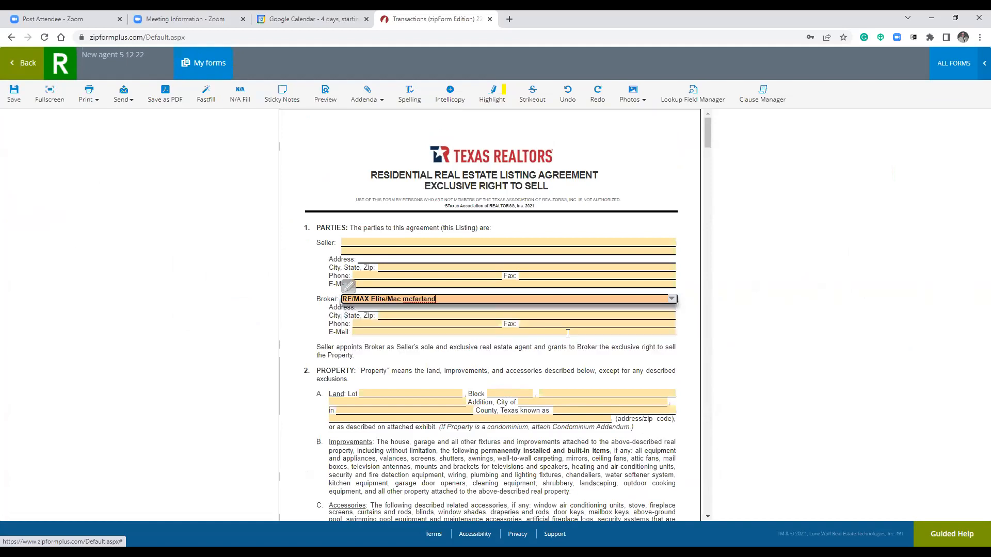
click(562, 356)
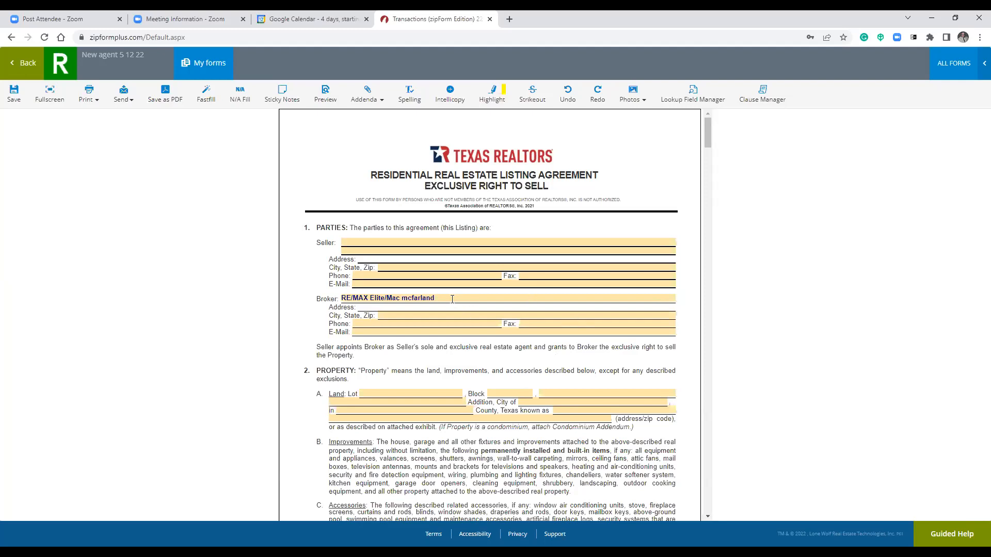
Fill the broker's E-Mail field with a saved address.
click(473, 332)
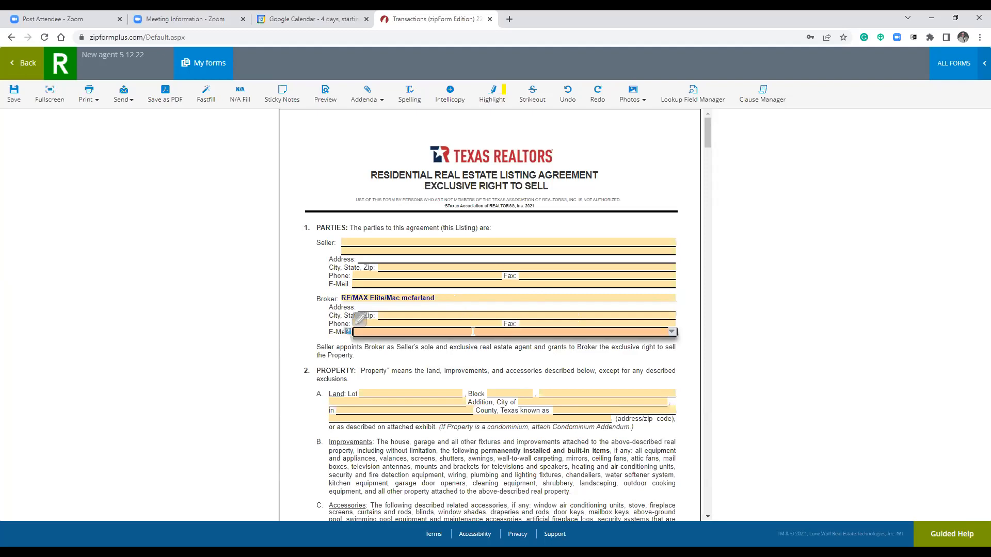
click(671, 332)
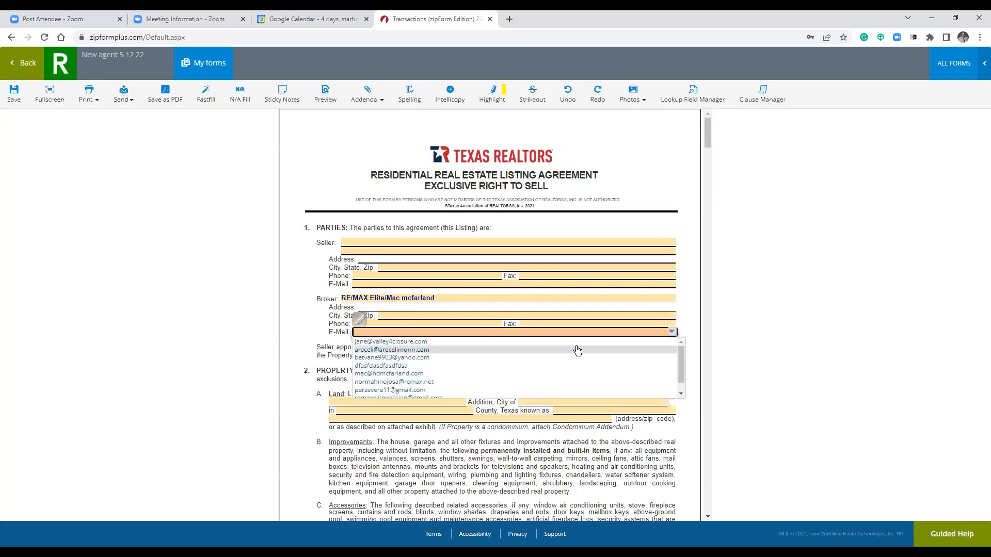
click(467, 374)
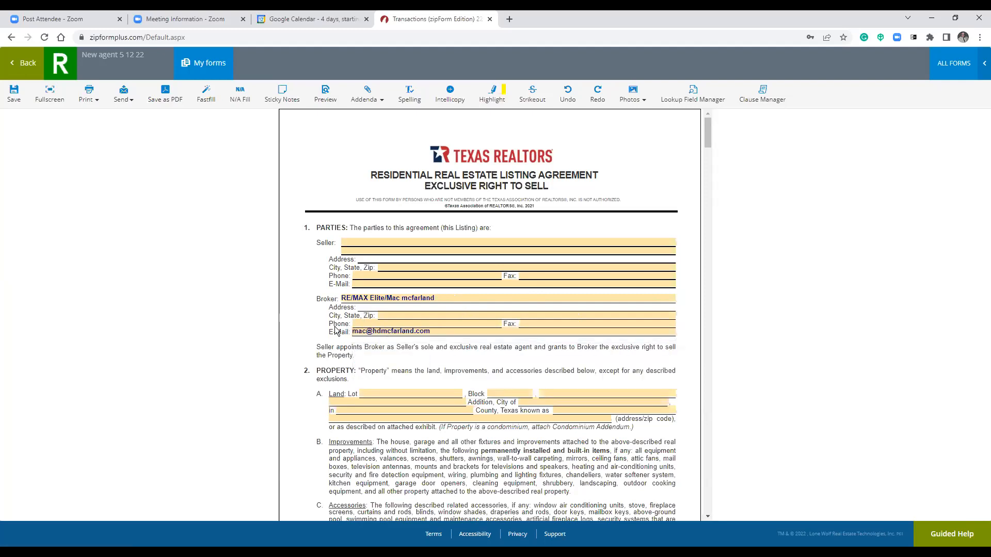
click(449, 319)
click(663, 376)
Mark the property as not subject to an owners' association.
scroll(470, 371, down, 8)
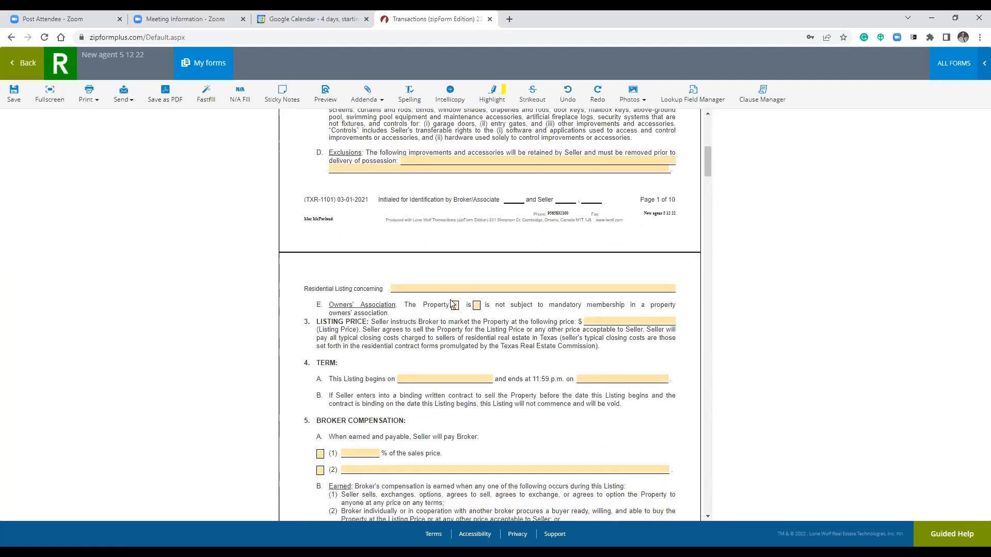
scroll(511, 321, up, 6)
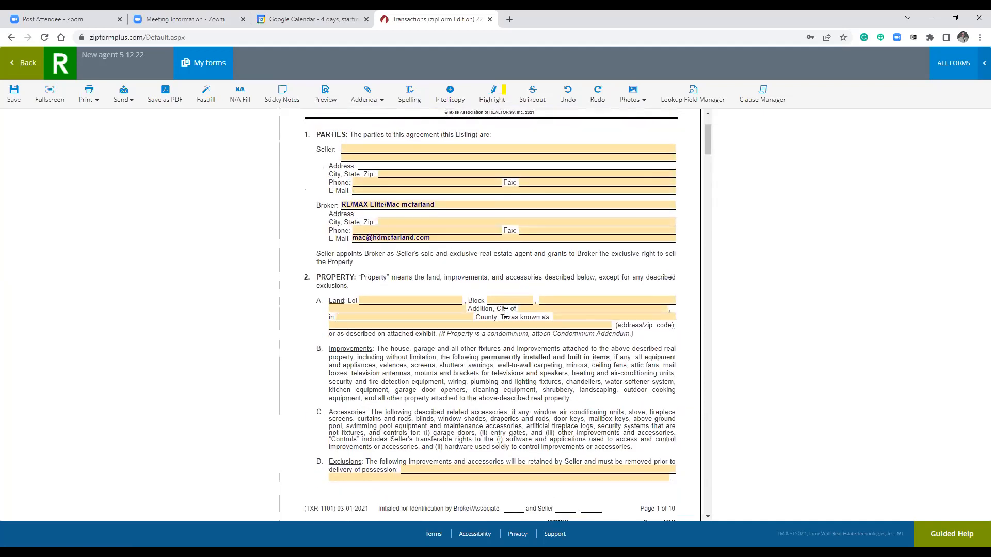
scroll(503, 318, down, 2)
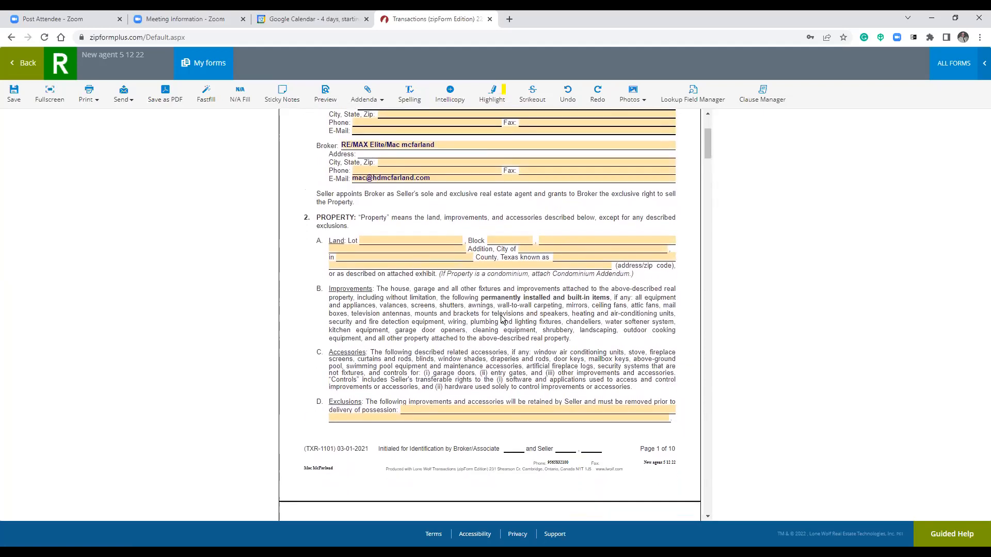
scroll(501, 319, down, 2)
scroll(501, 317, up, 4)
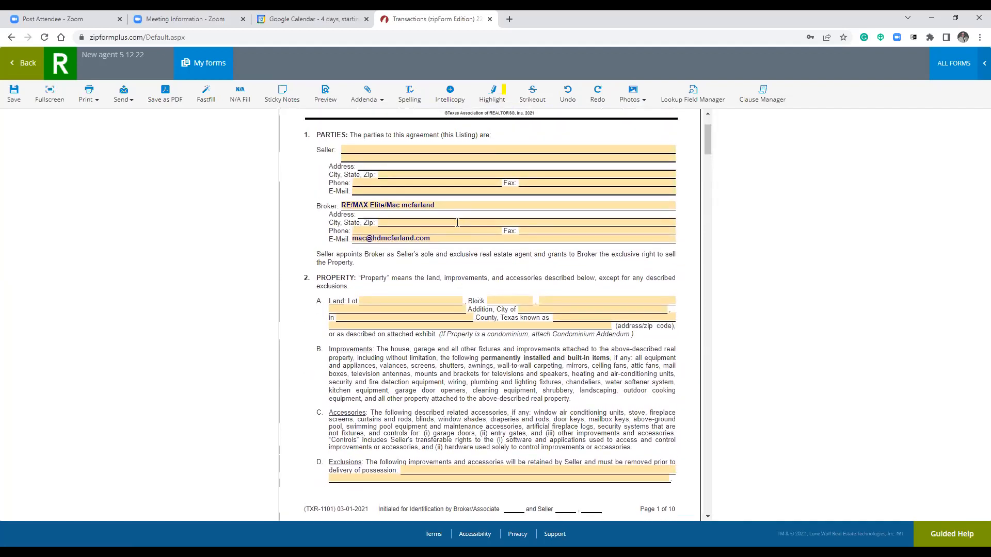
scroll(504, 386, down, 6)
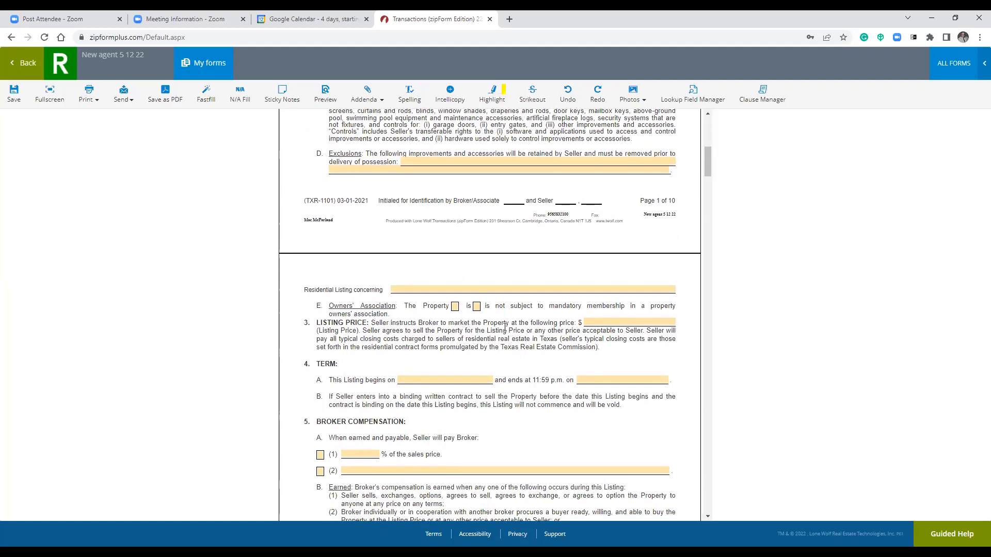
click(476, 307)
Set the broker compensation to 6% of the sales price.
scroll(545, 346, down, 2)
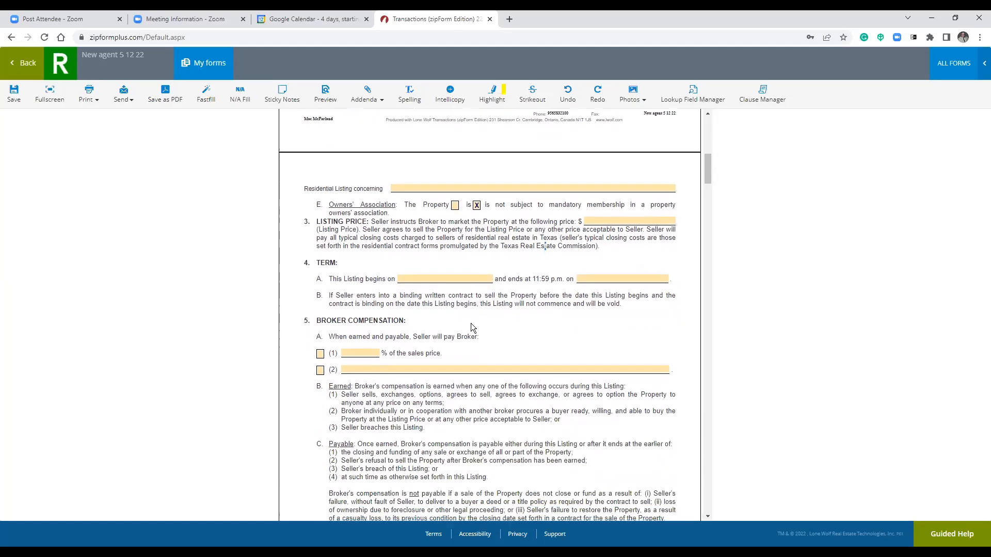
click(321, 352)
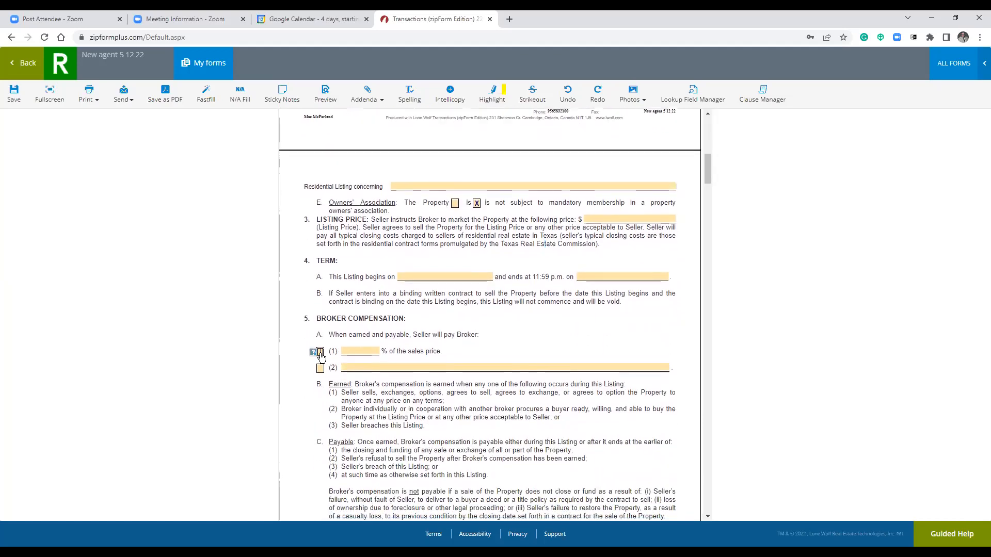
click(371, 351)
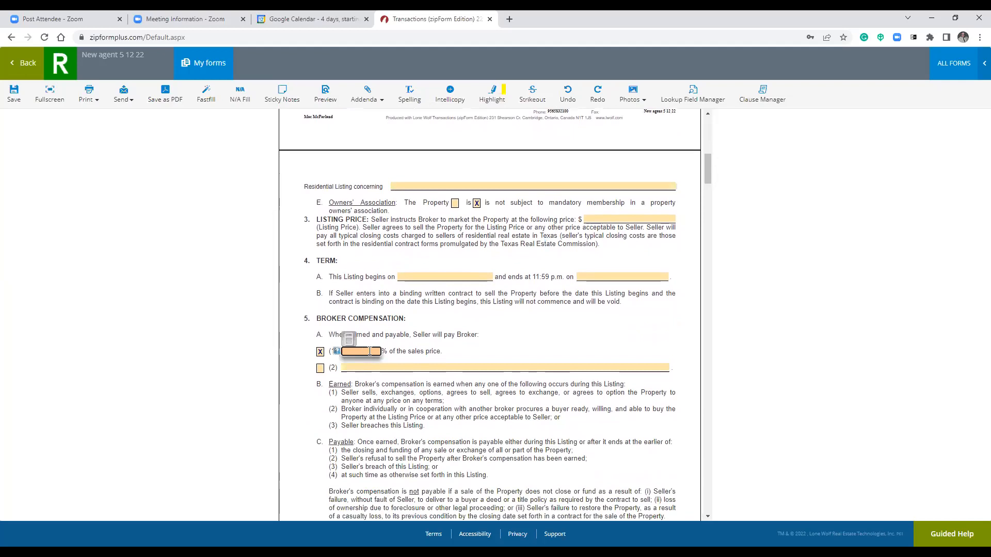
text(6)
click(518, 381)
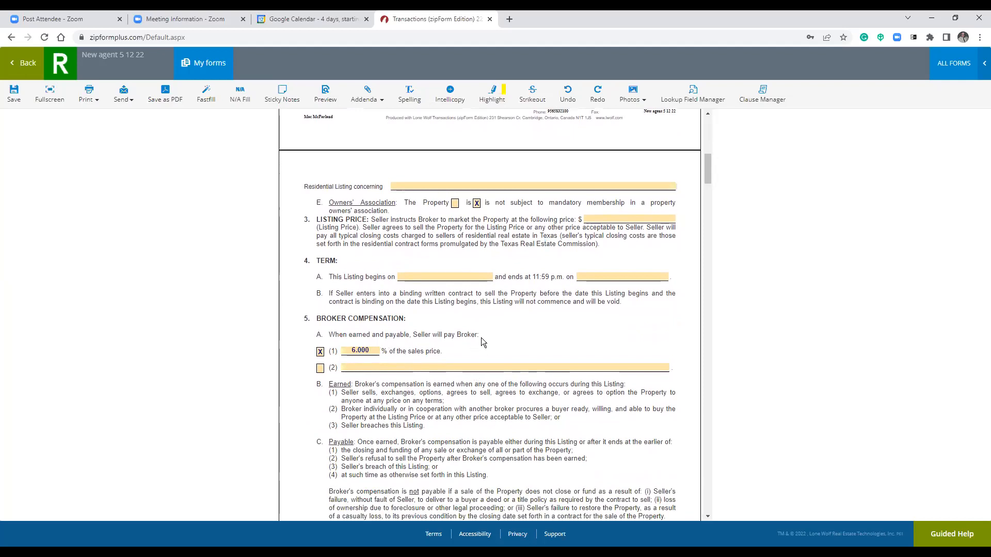
Set the protection period to 30 days.
scroll(491, 383, down, 5)
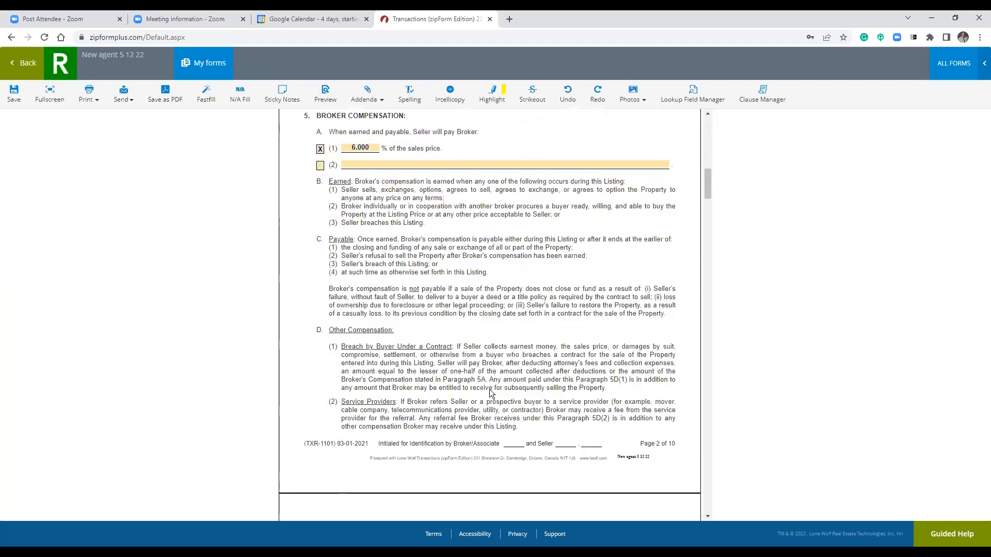
scroll(489, 384, down, 5)
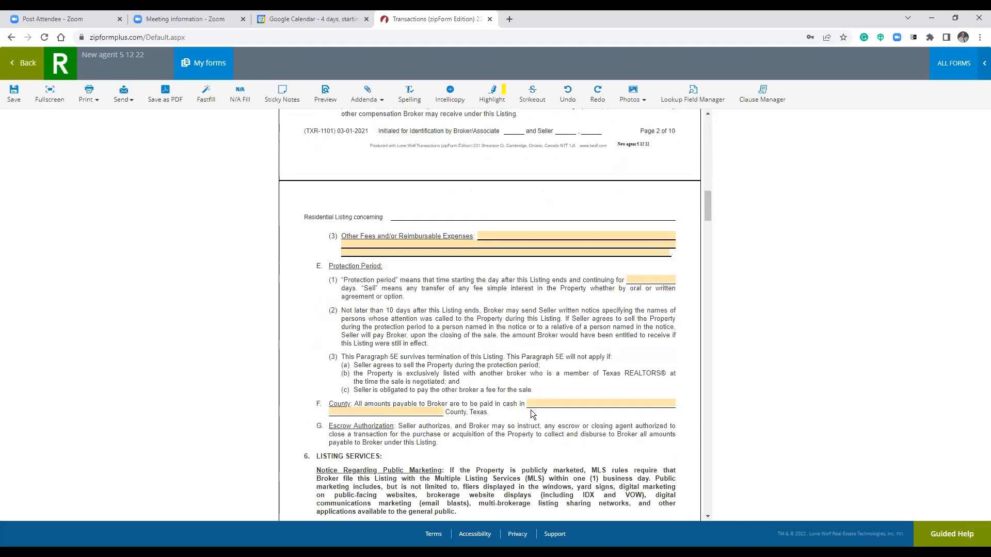
click(661, 281)
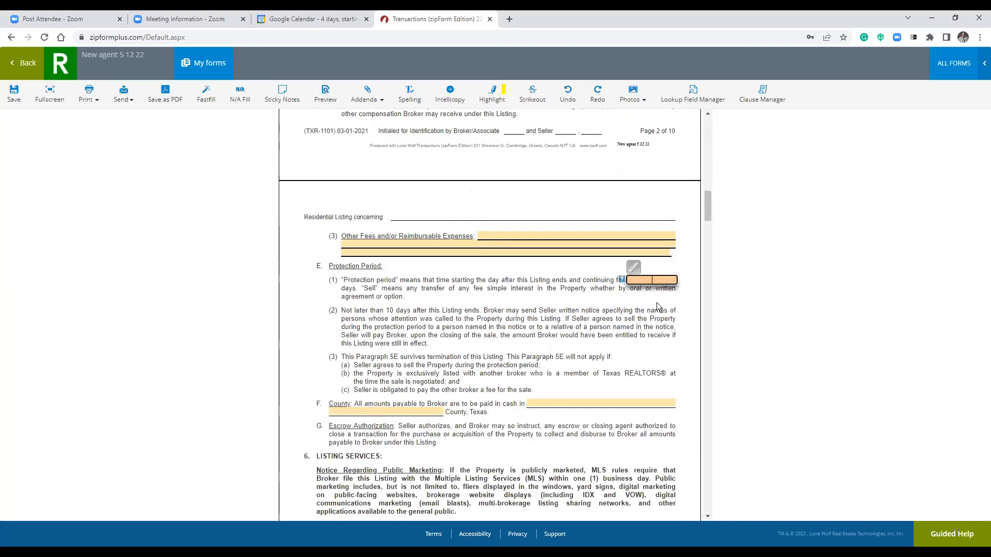
text(30)
click(594, 356)
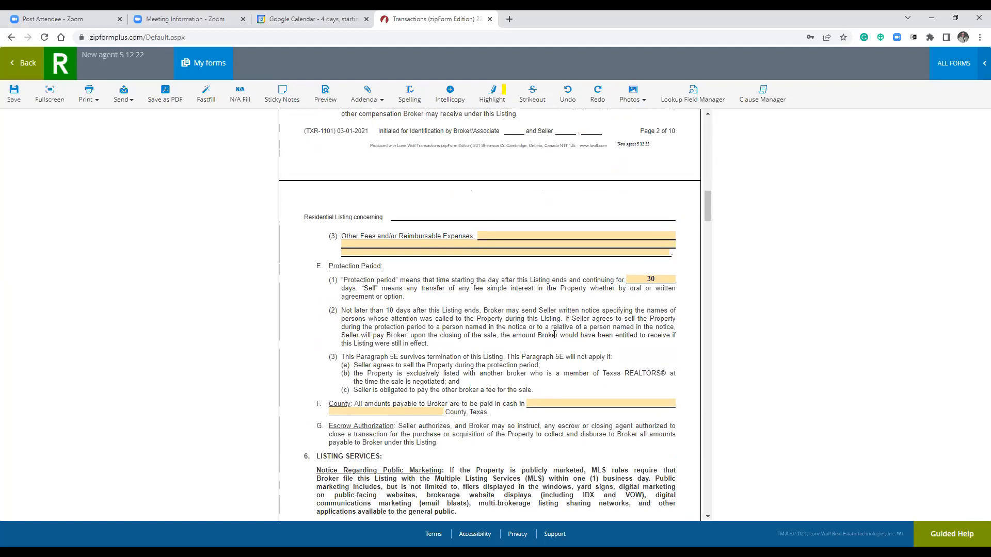
Enter placeholder text in Other Fees and/or Reimbursable Expenses (5E) and save the form.
scroll(520, 339, down, 5)
drag(707, 233, 705, 210)
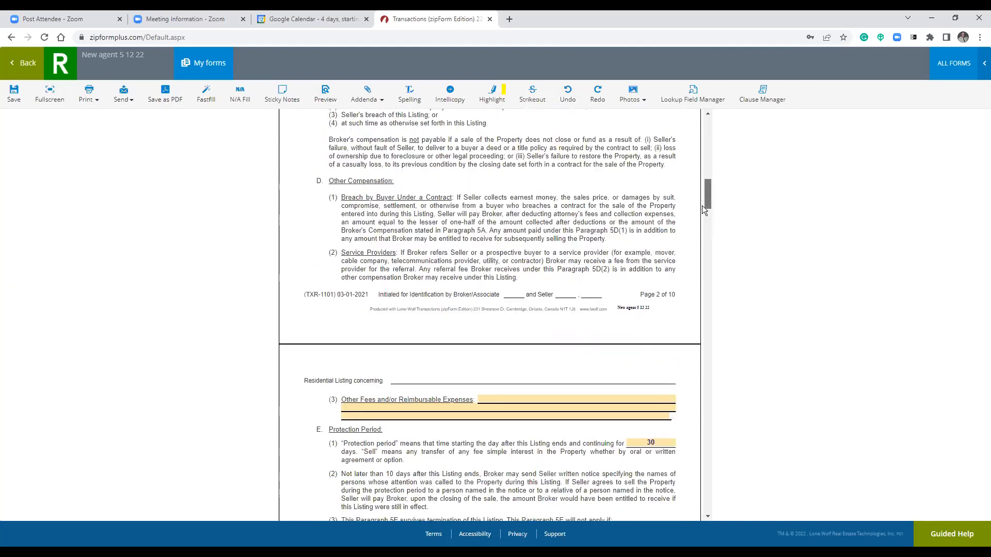
click(541, 398)
text(l;kasdfjklasdlkjf;lasdkiflkjasdflkjasdlnvcc.l,zni nlsacxkvdsa)
click(608, 286)
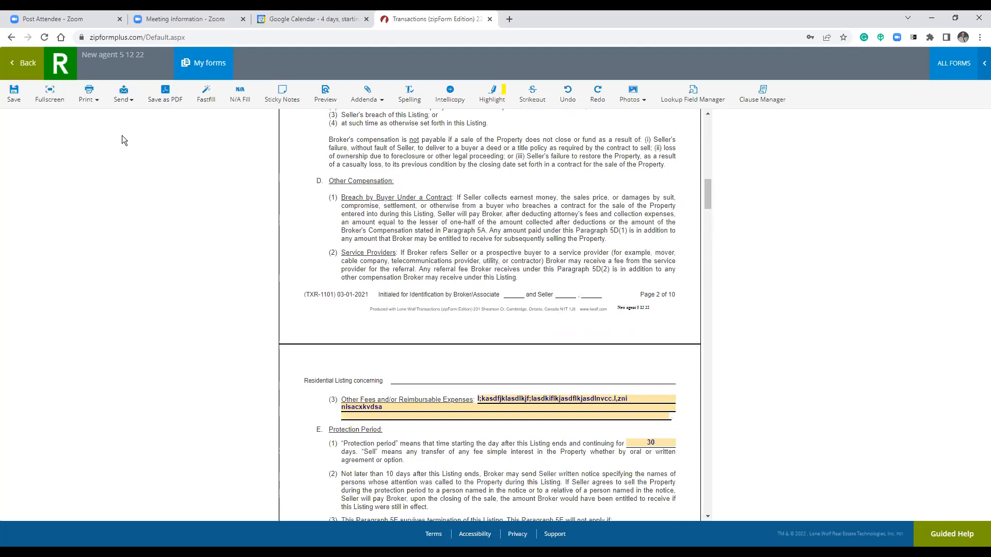
click(12, 94)
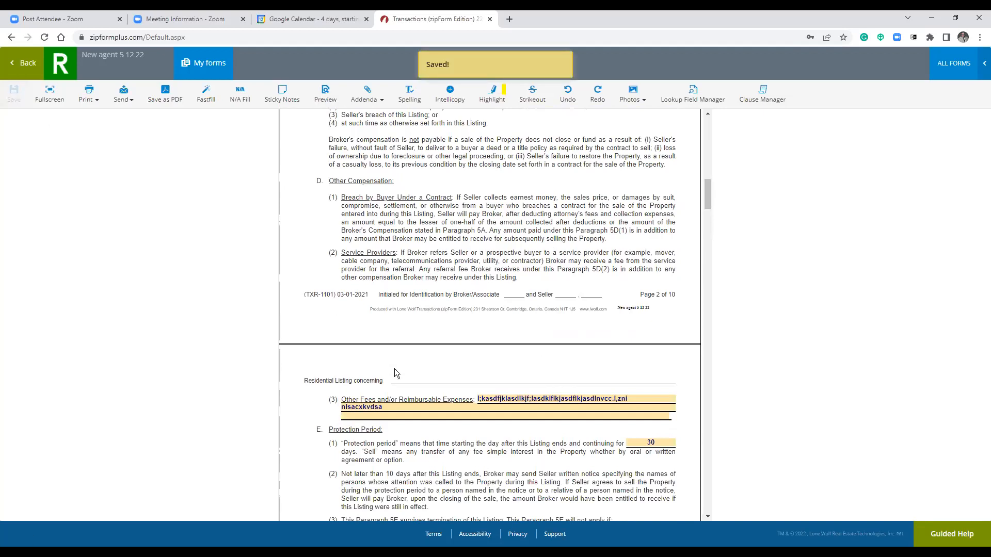
Go back to the template's documents, cancel the Add folder prompt, and return to the Templates list.
click(26, 62)
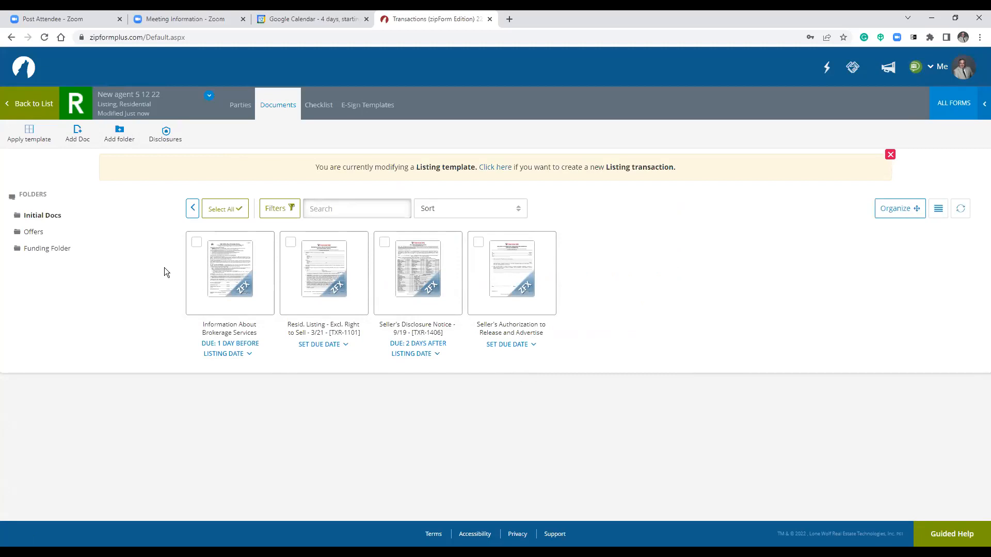
click(120, 136)
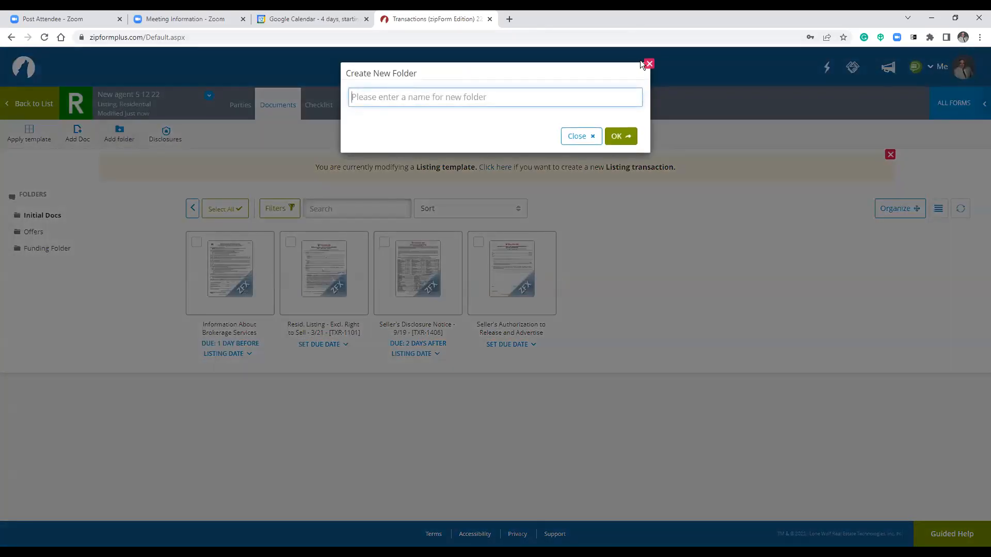
click(647, 65)
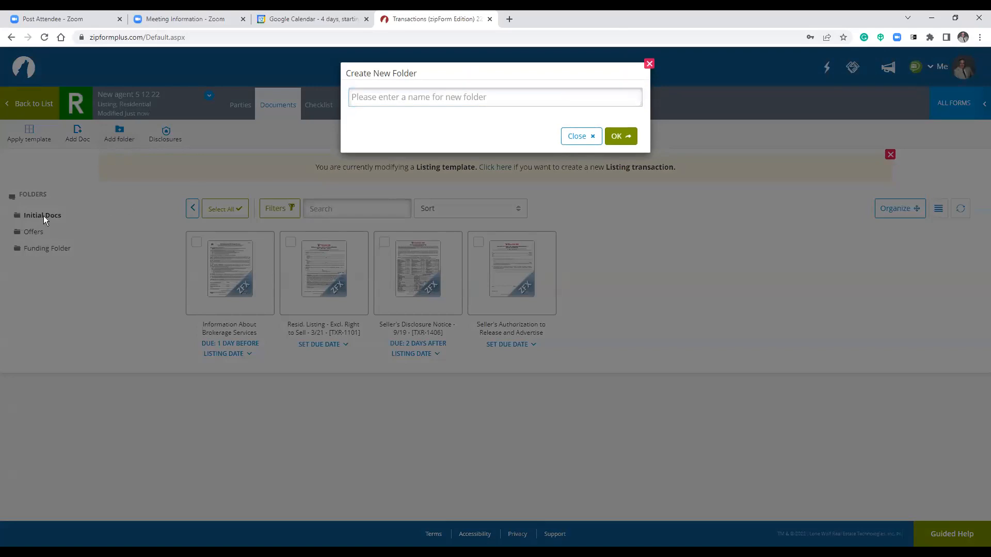
click(649, 63)
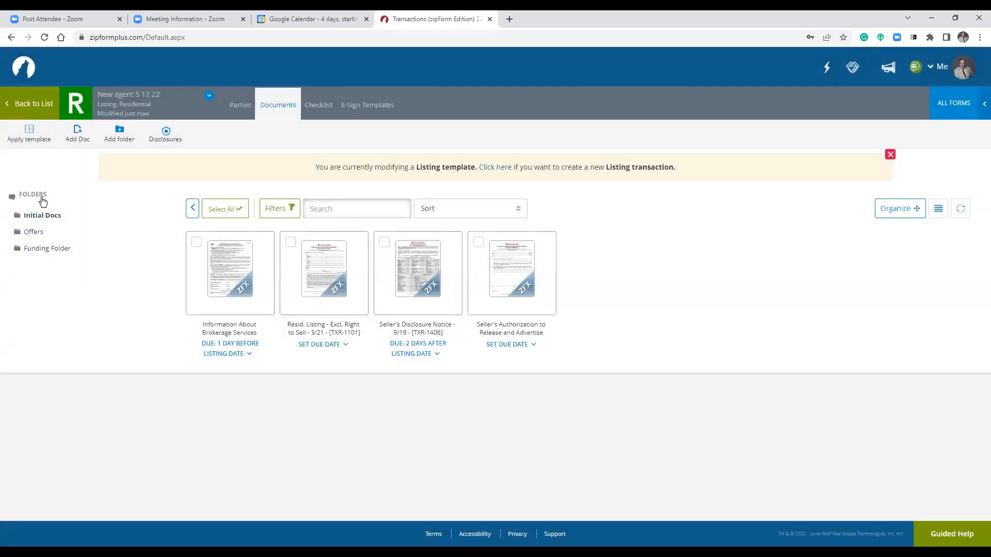
click(41, 105)
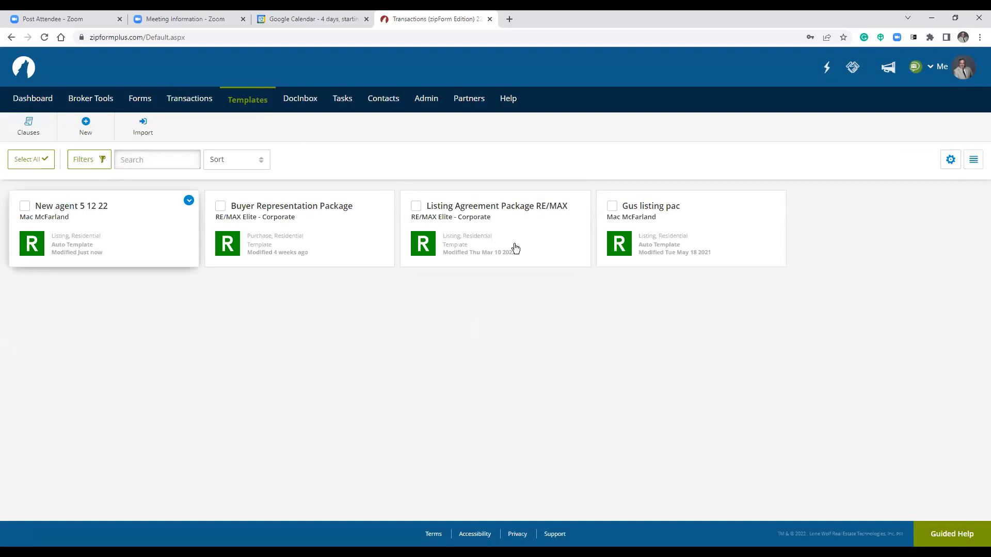
Go through the Dashboard to the Transactions page.
click(37, 102)
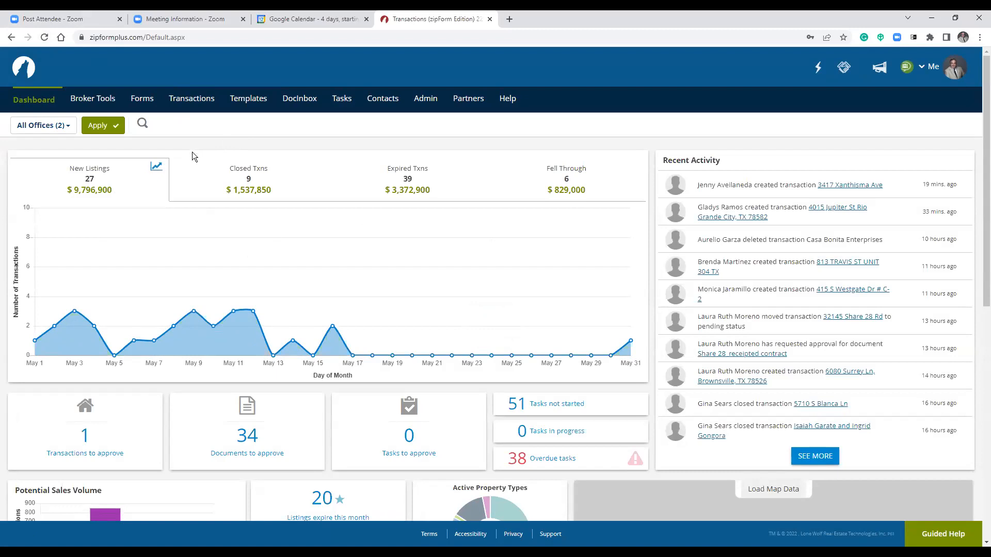
click(187, 102)
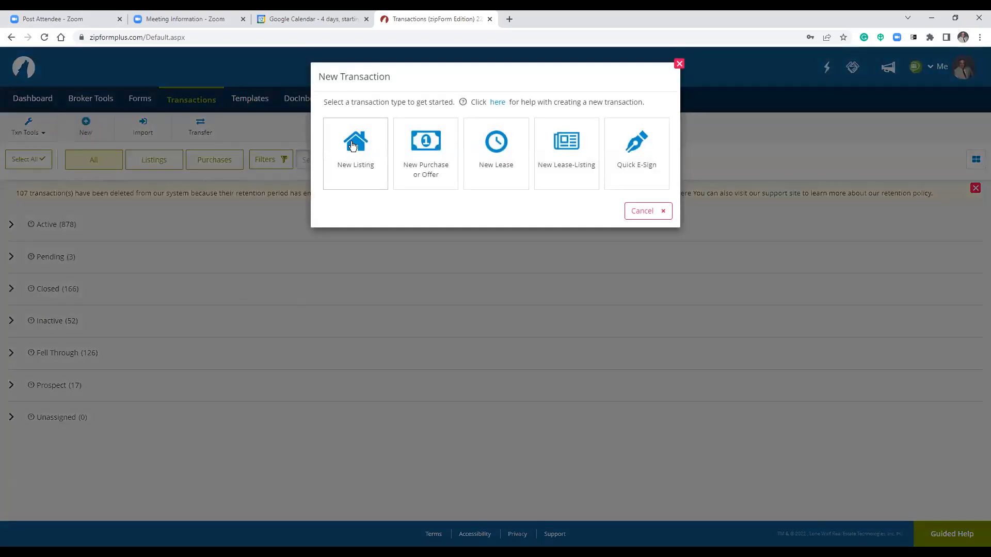
Start a new listing transaction and name it '123 a st'.
click(680, 63)
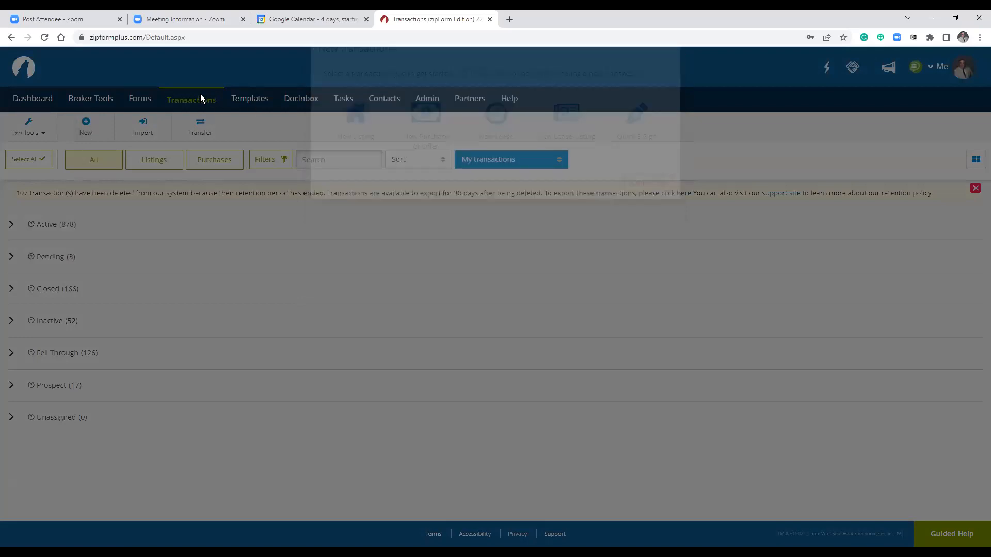
click(86, 123)
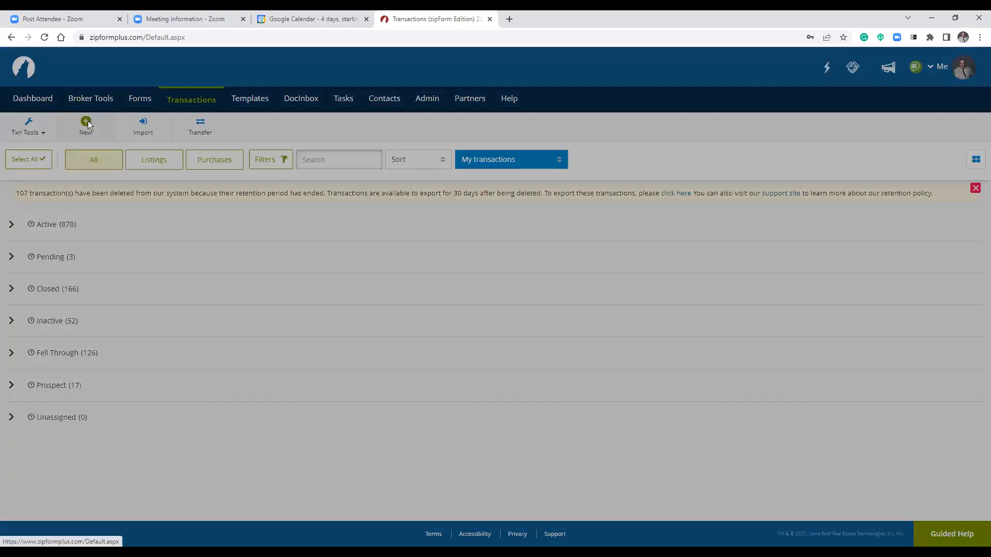
click(354, 146)
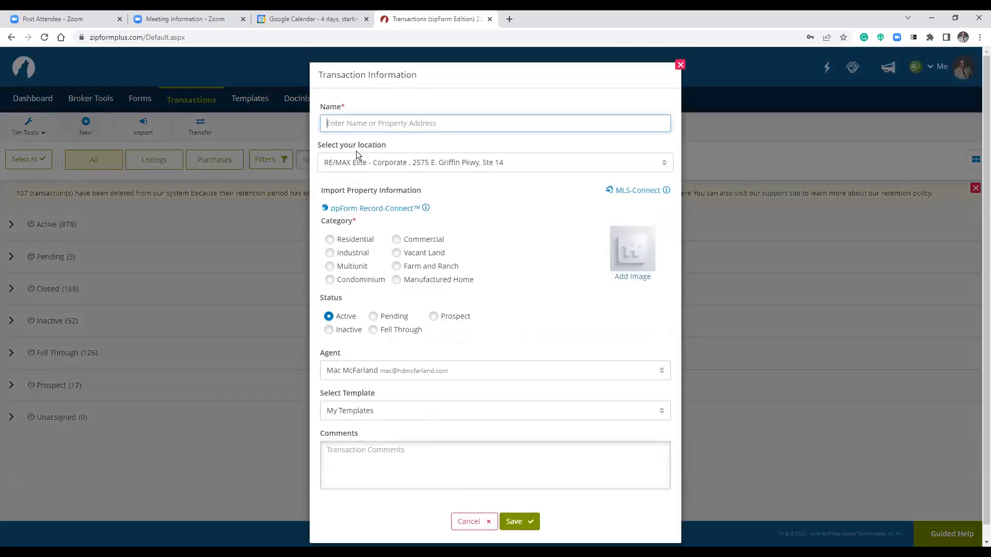
text(123 a st)
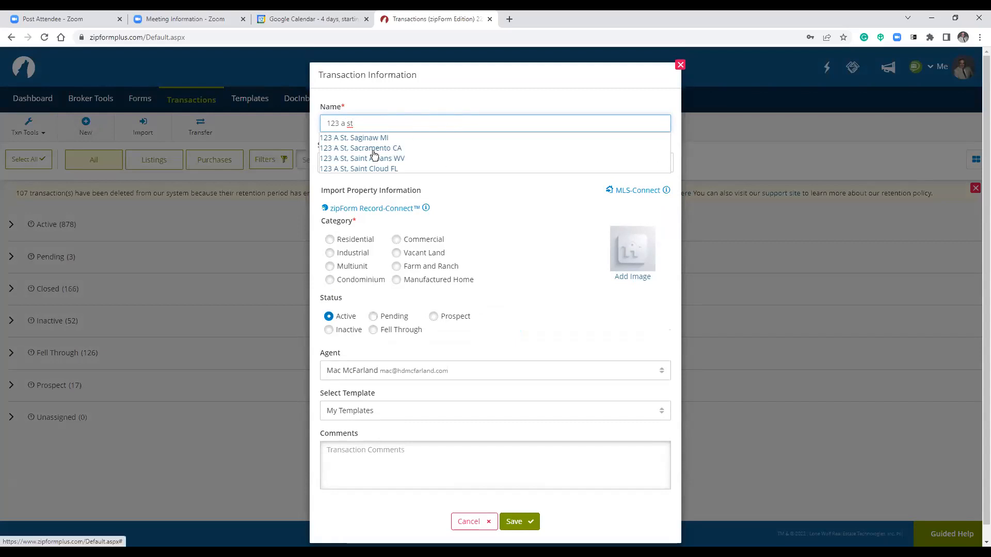
click(503, 203)
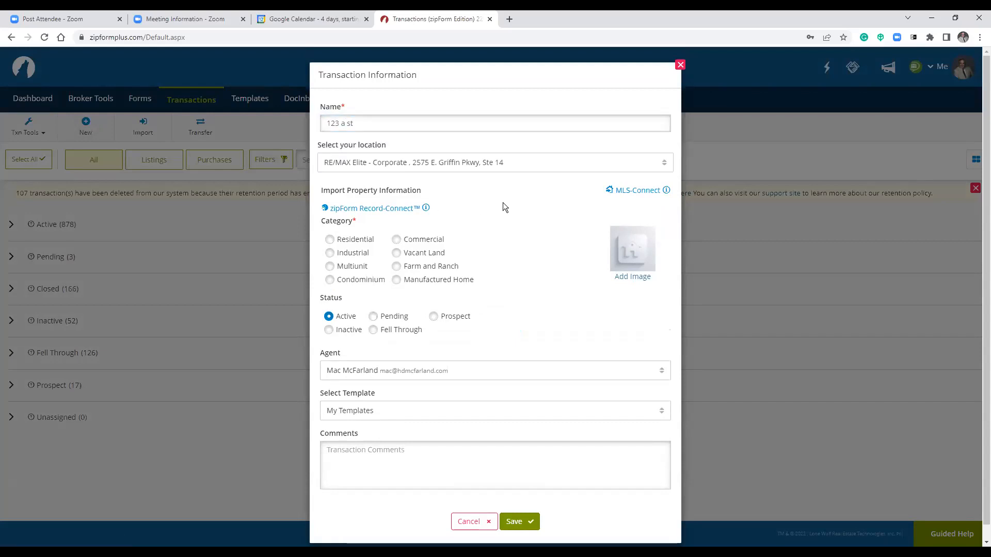
Review MLS-Connect's MLS and Property listing type, then close it without importing.
click(631, 192)
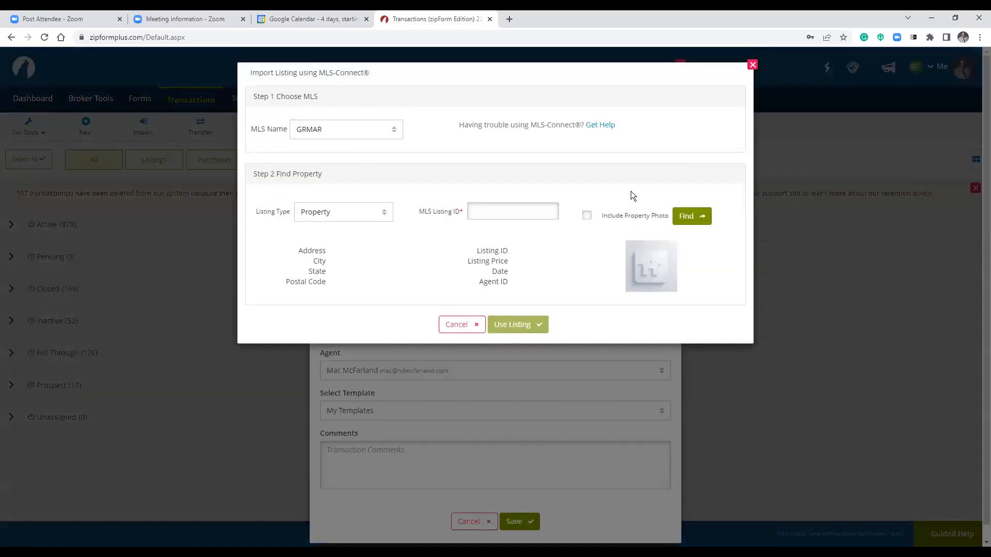
click(381, 140)
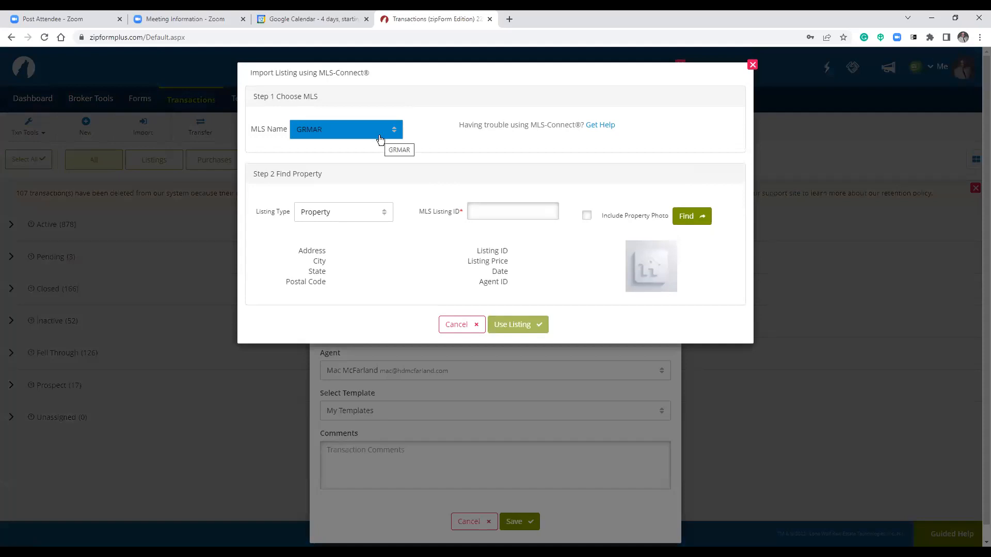
click(371, 218)
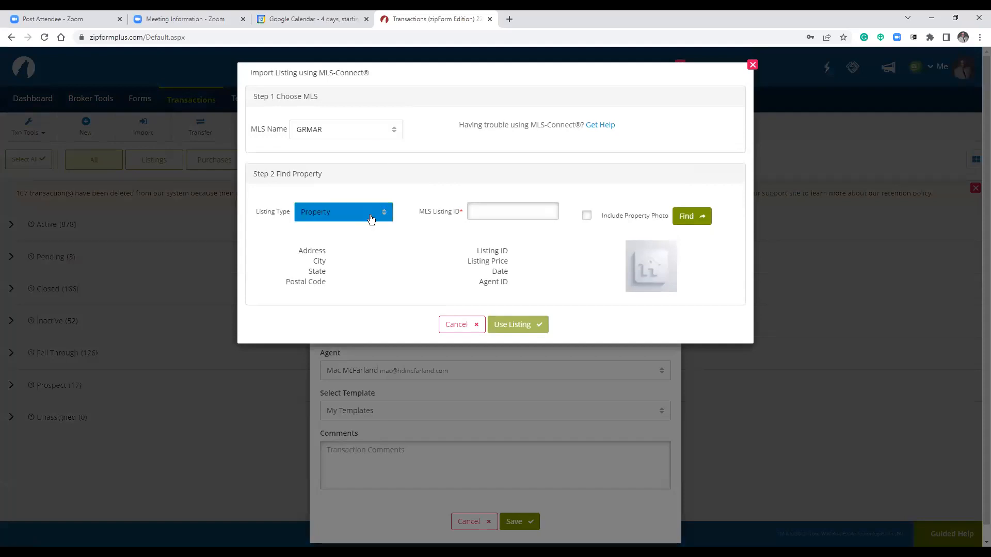
click(367, 222)
click(356, 241)
click(517, 215)
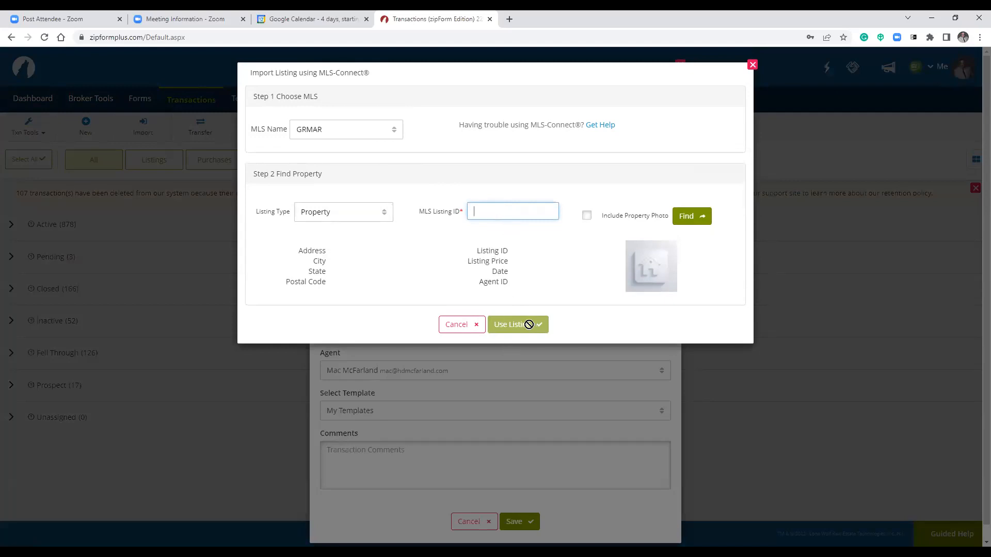
click(753, 65)
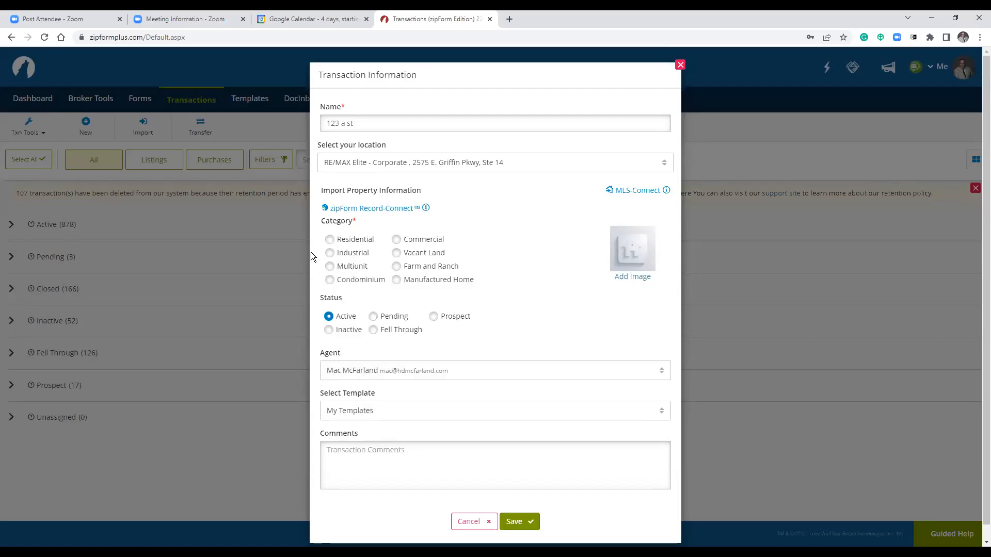
Choose the Residential category and the 'Personal - New agent 5 12 22' template, then save the listing.
click(331, 240)
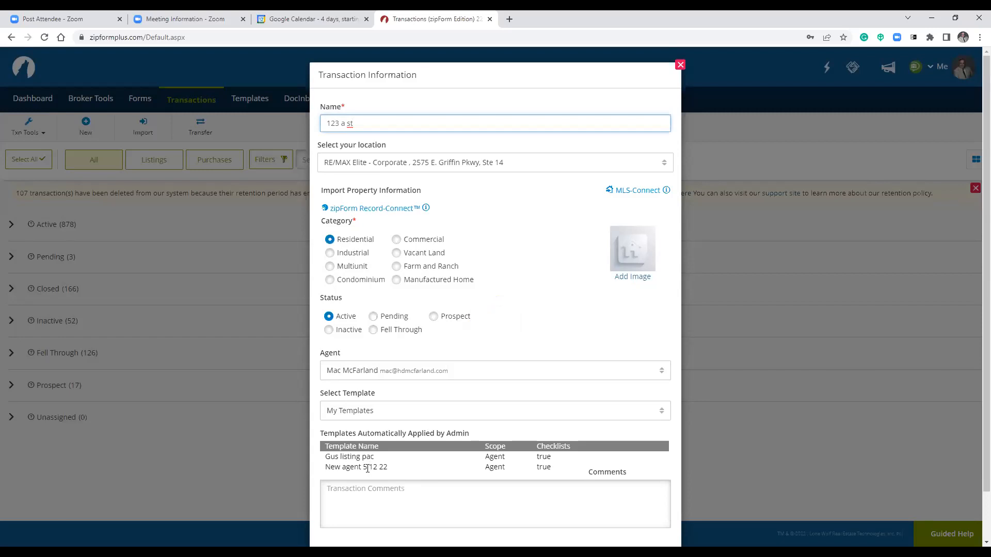
click(424, 412)
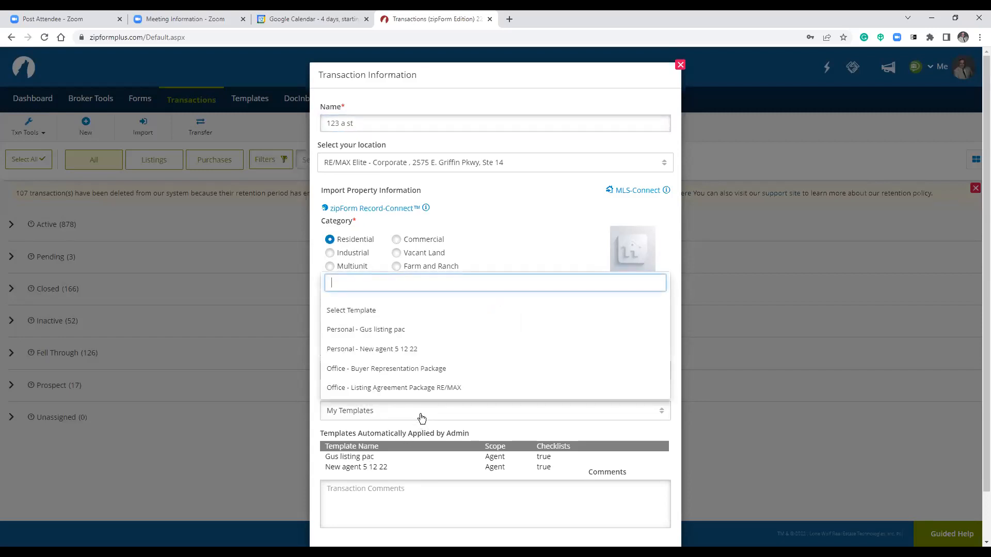
click(415, 353)
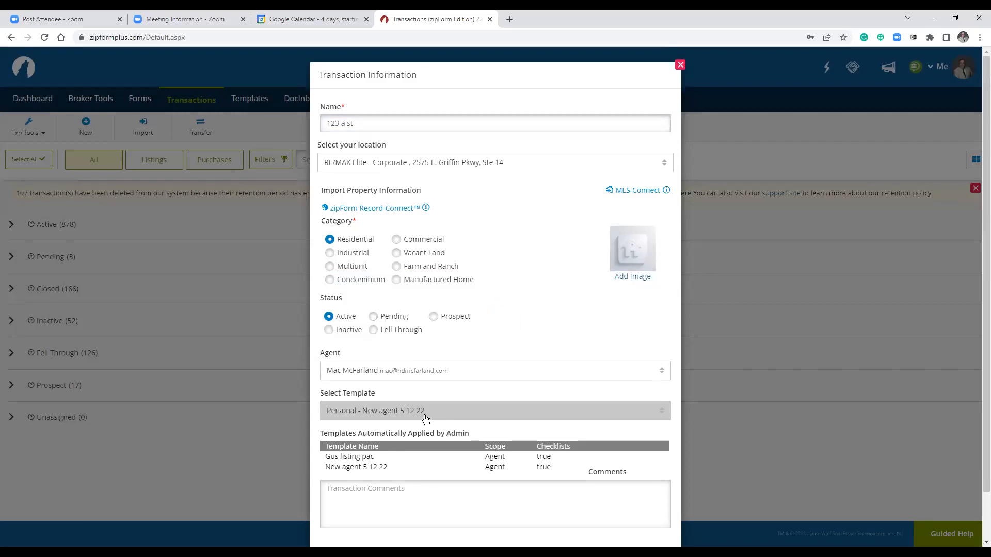
scroll(438, 414, down, 1)
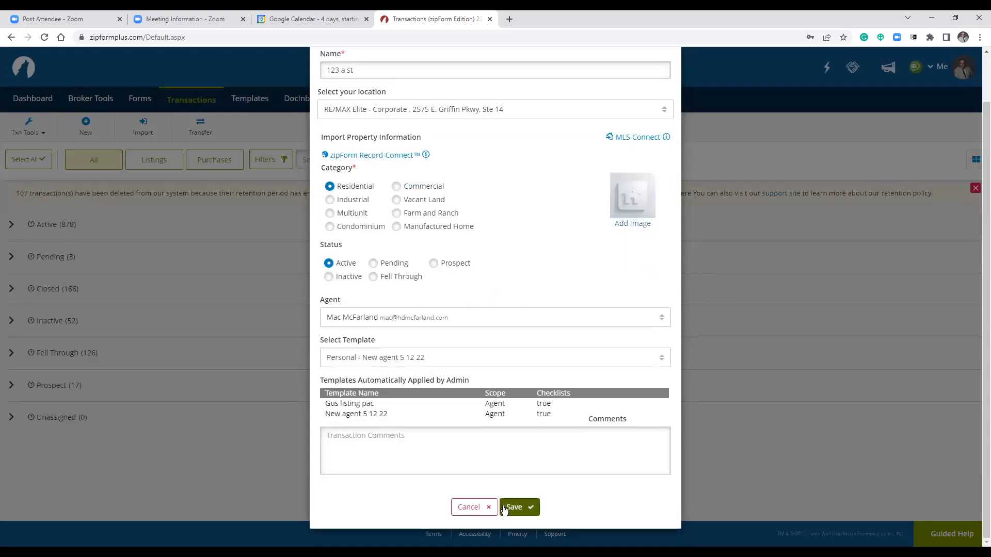
click(518, 509)
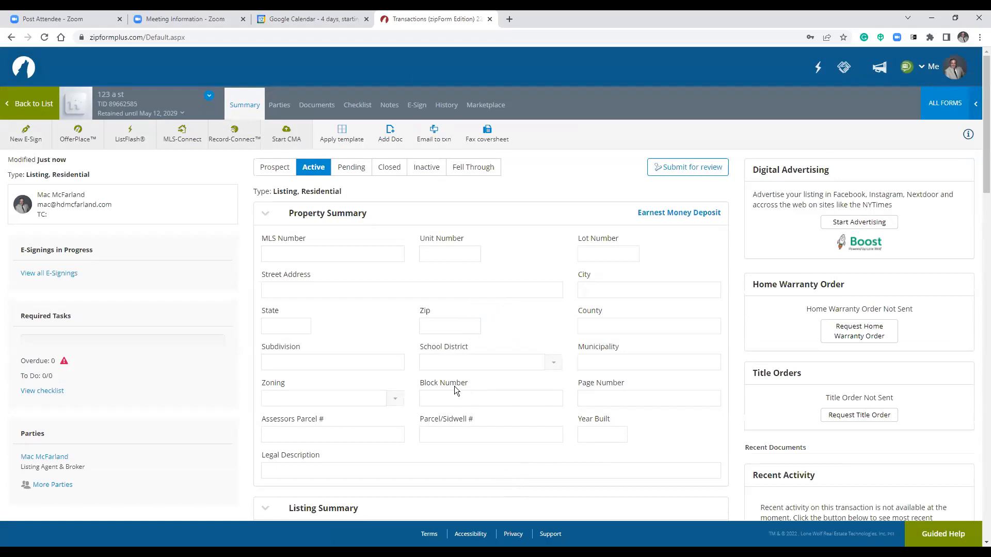
Browse the Initial Docs, Funding, Archive and Offers folders, then show all documents.
click(323, 106)
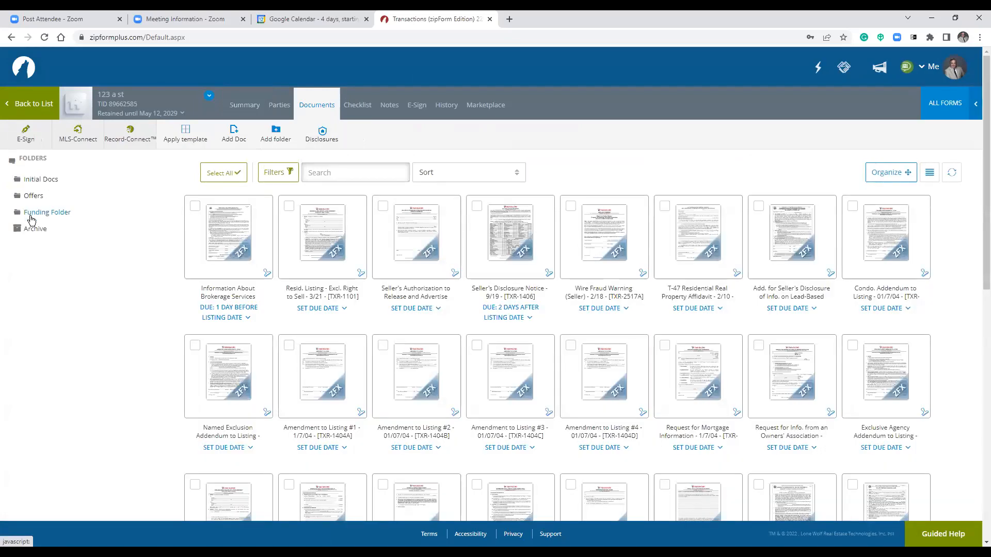
click(45, 180)
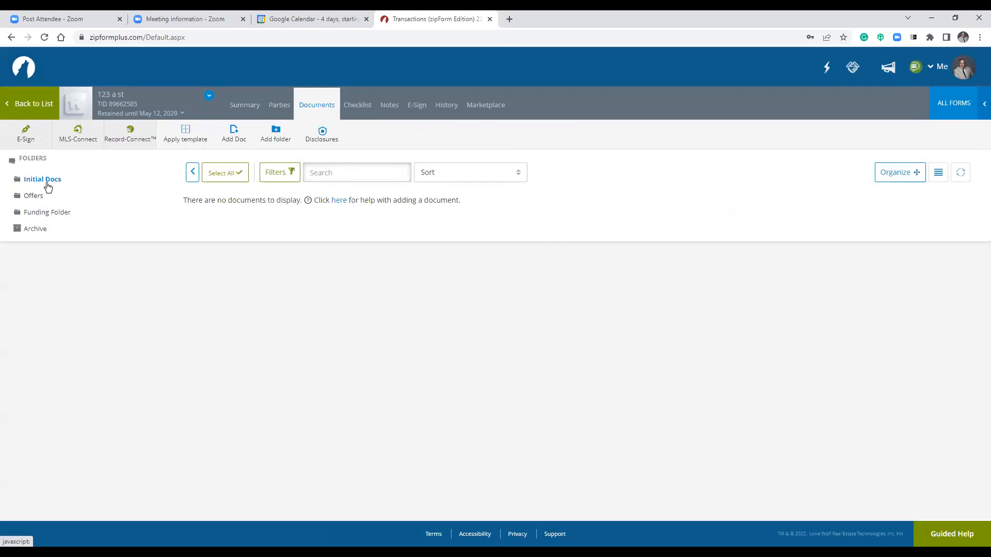
click(42, 213)
click(40, 231)
click(33, 197)
click(42, 217)
click(44, 182)
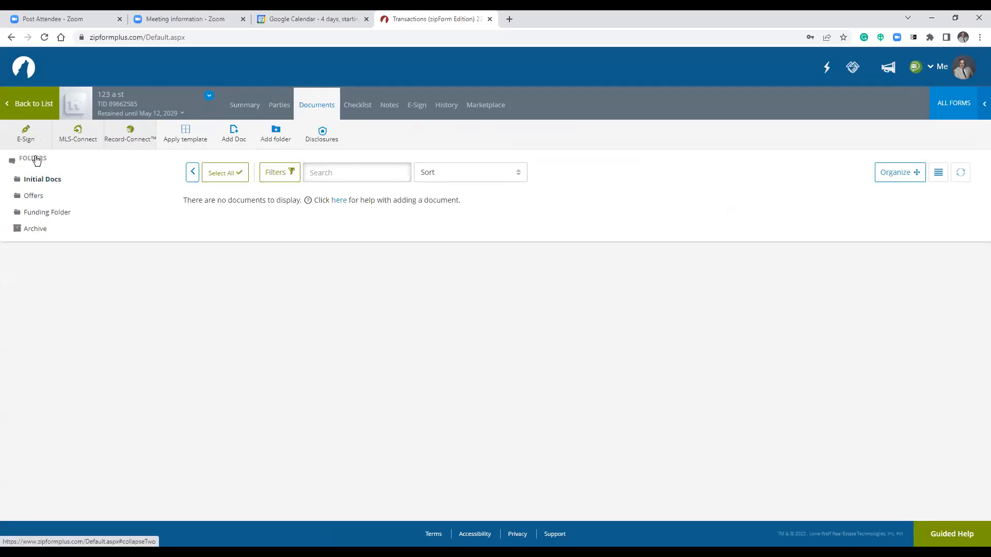
click(35, 159)
Check the Information About Brokerage Services and Resid. Listing forms, returning to documents after each.
click(213, 223)
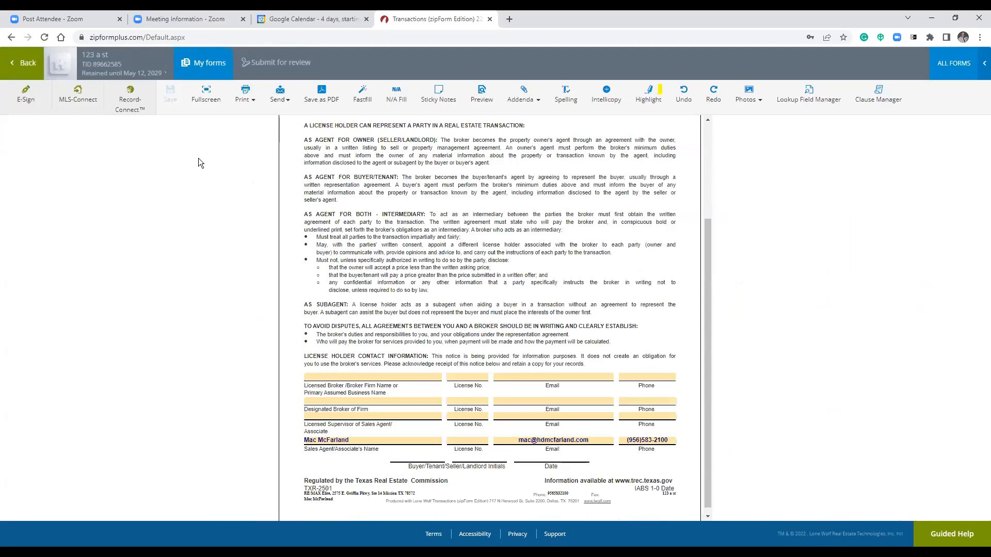
click(25, 64)
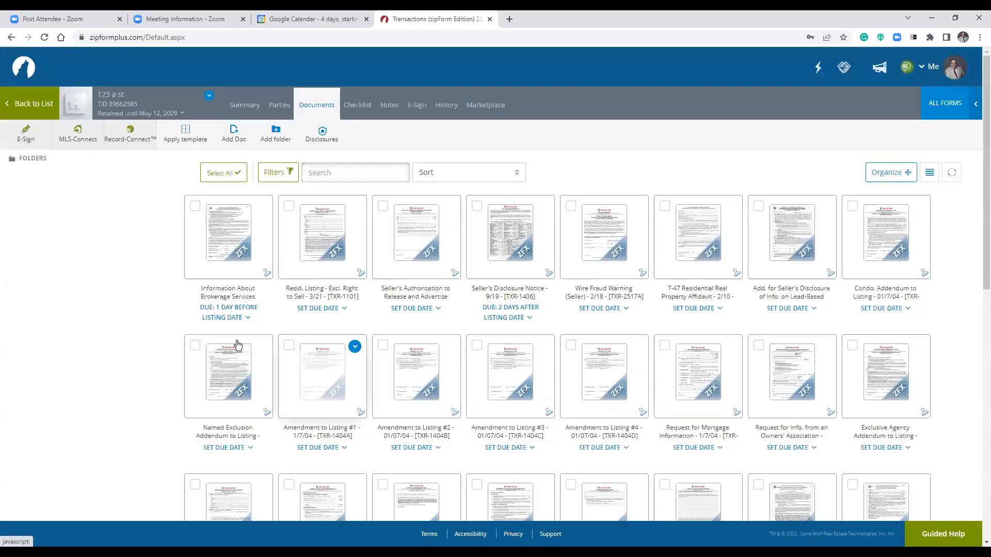
click(308, 255)
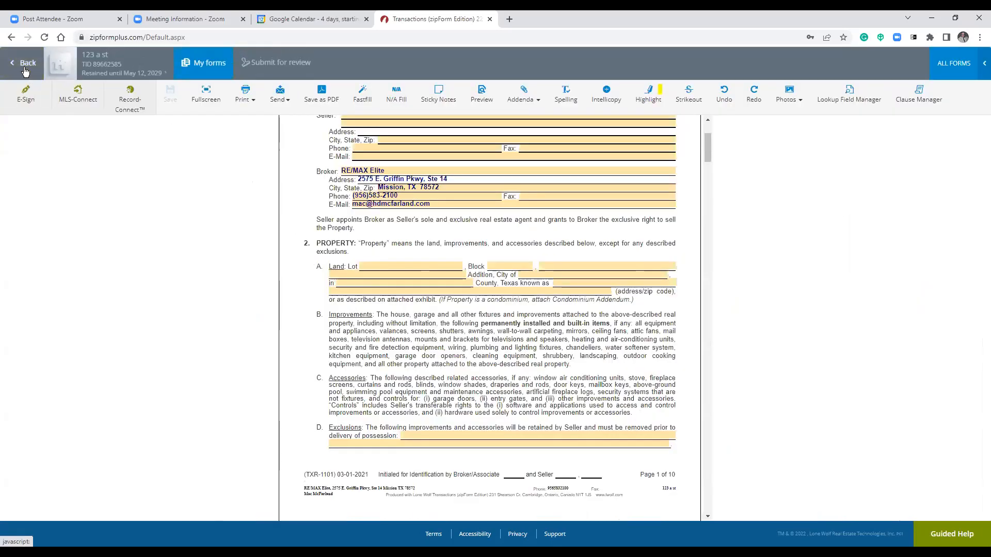
click(24, 71)
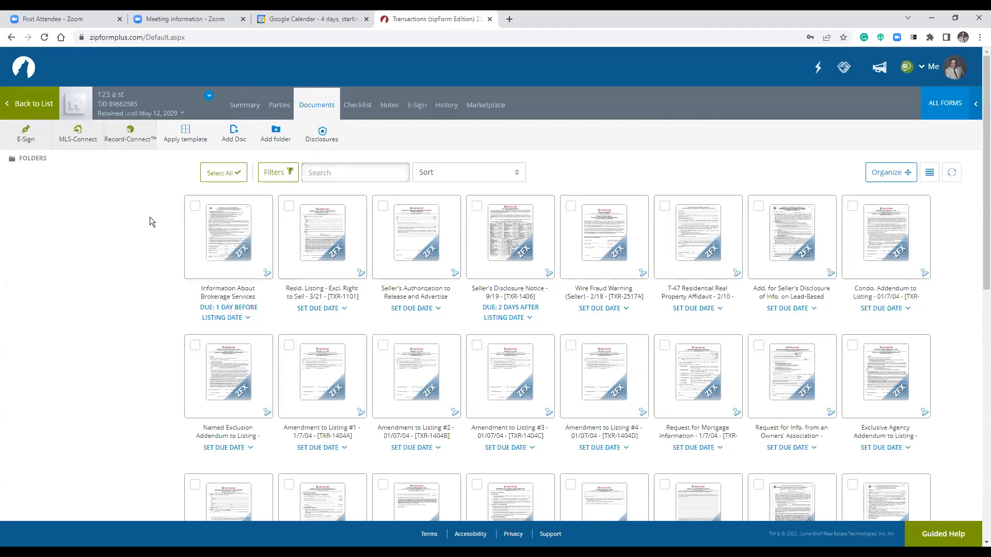
Apply the New agent 5 12 22 template again, accepting the duplicate checklist warning.
click(181, 136)
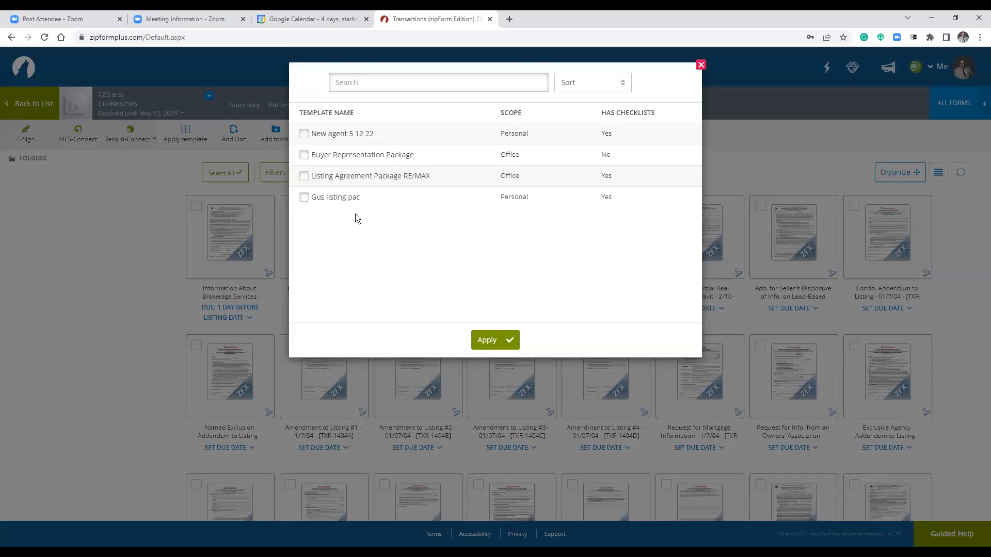
click(303, 134)
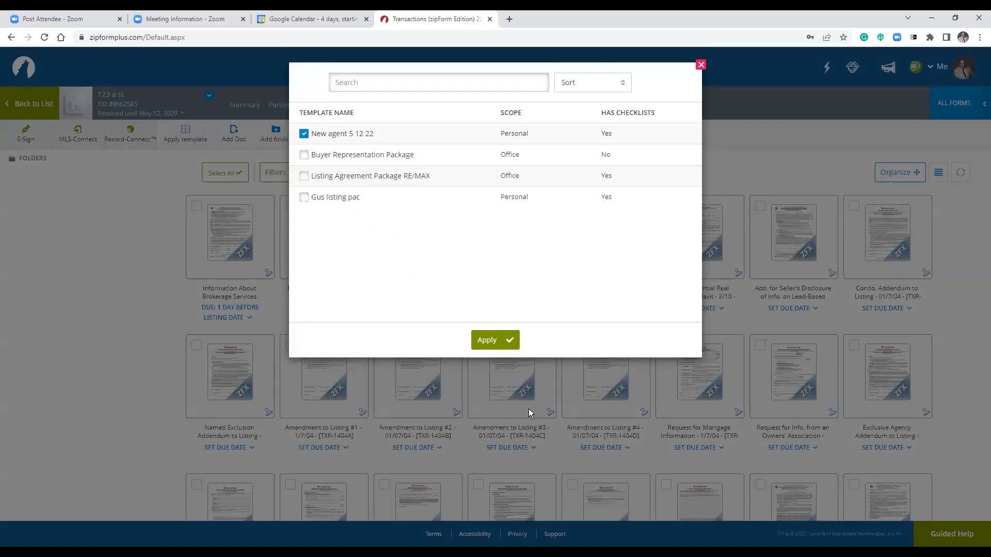
click(499, 342)
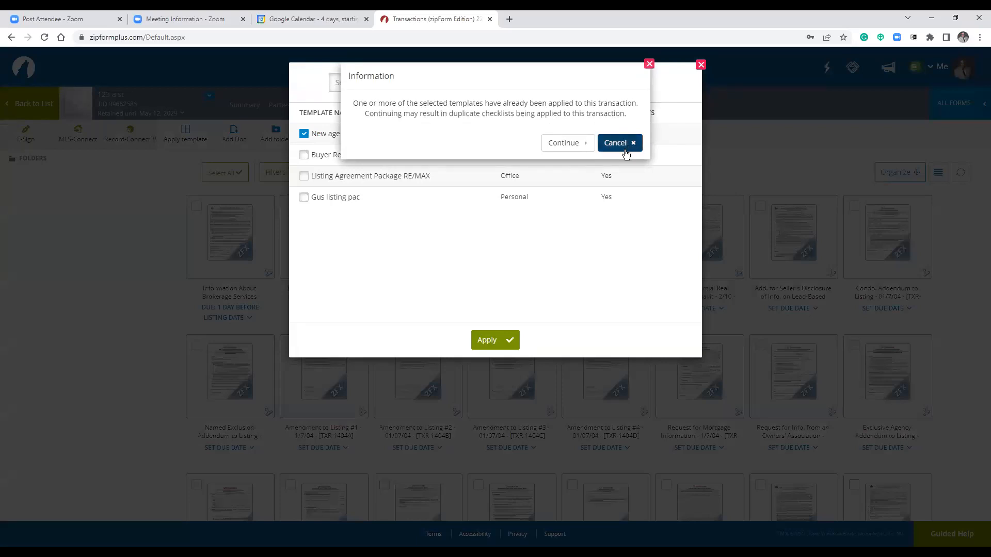
click(625, 150)
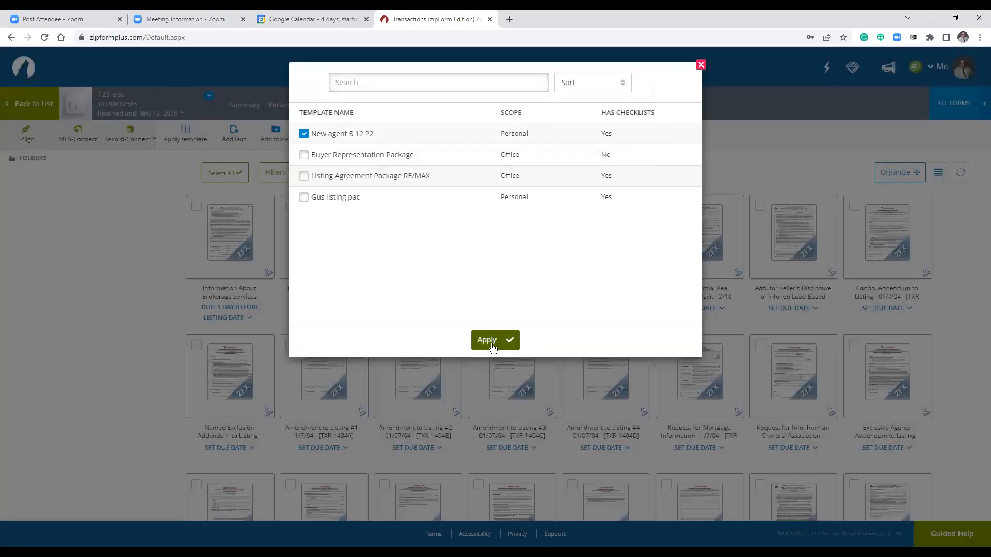
click(493, 346)
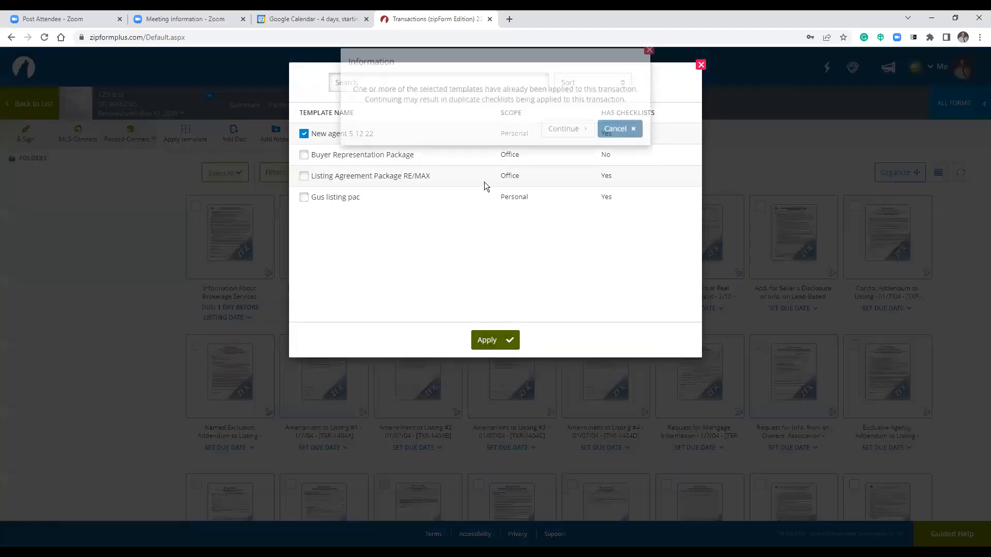
click(562, 143)
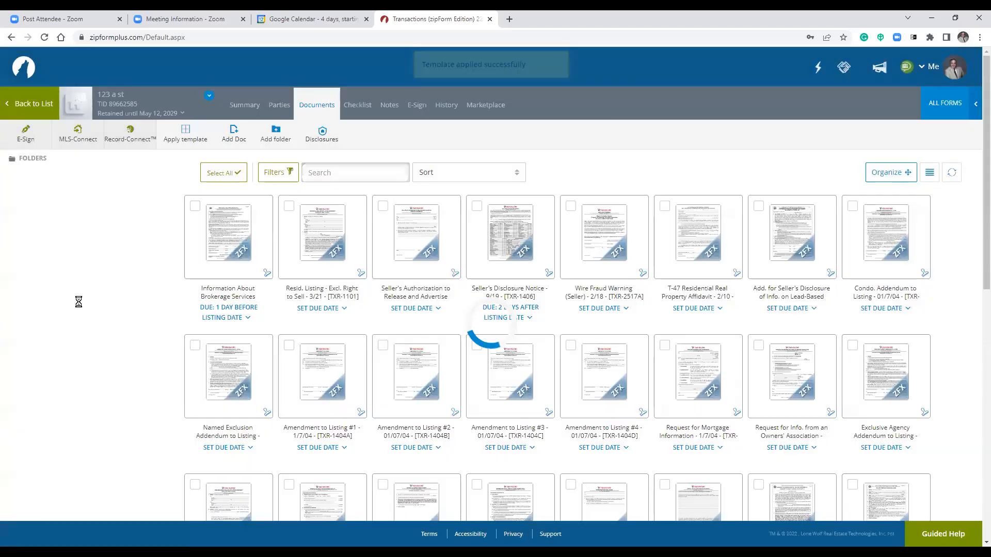
Look through the Initial Docs and Offers folders, then switch to the Summary page.
click(32, 160)
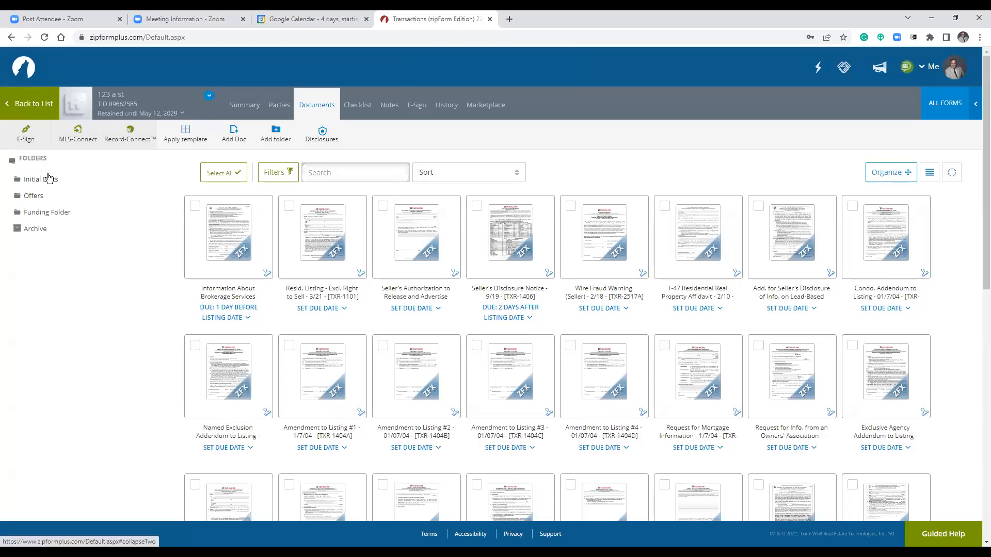
click(48, 183)
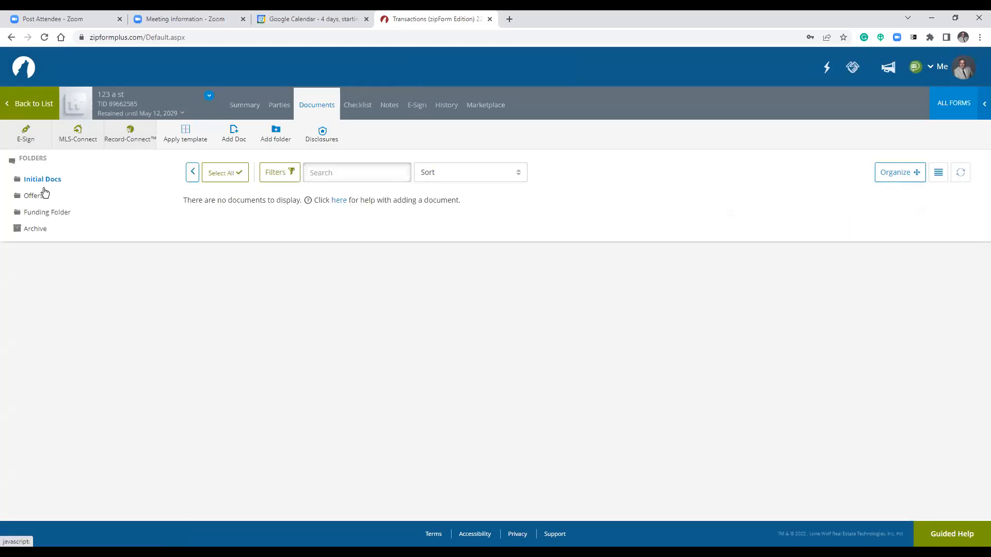
click(37, 198)
click(244, 110)
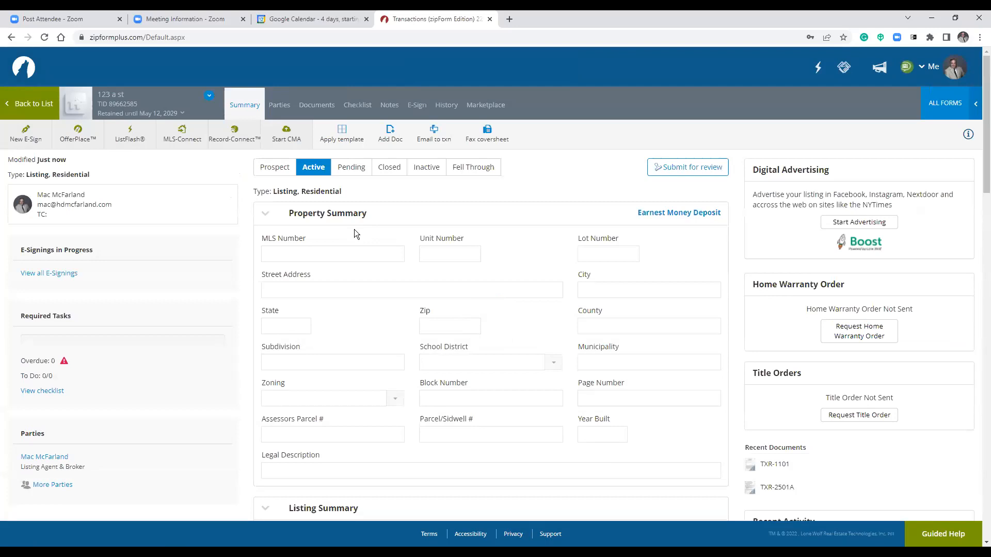
click(369, 255)
scroll(483, 356, down, 20)
scroll(484, 364, down, 8)
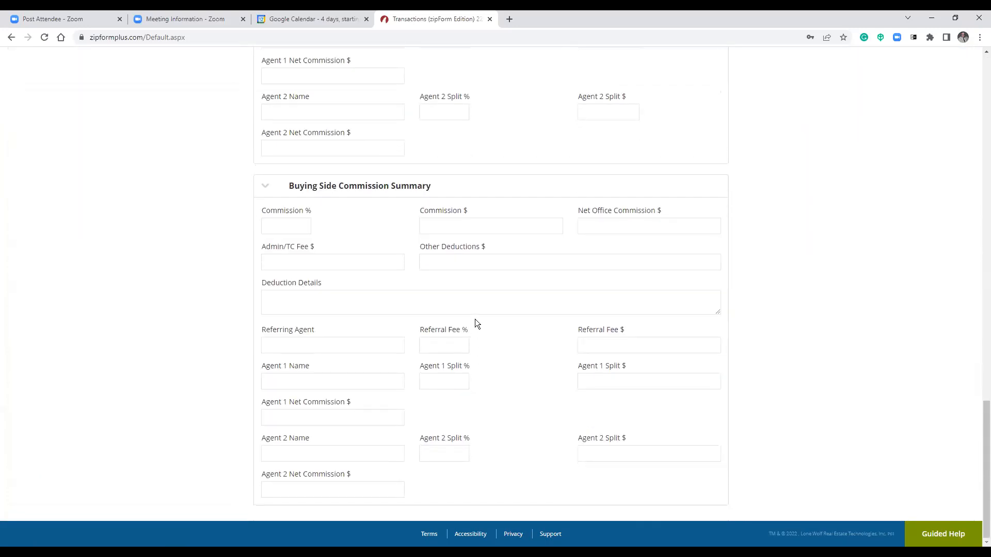
scroll(514, 400, up, 20)
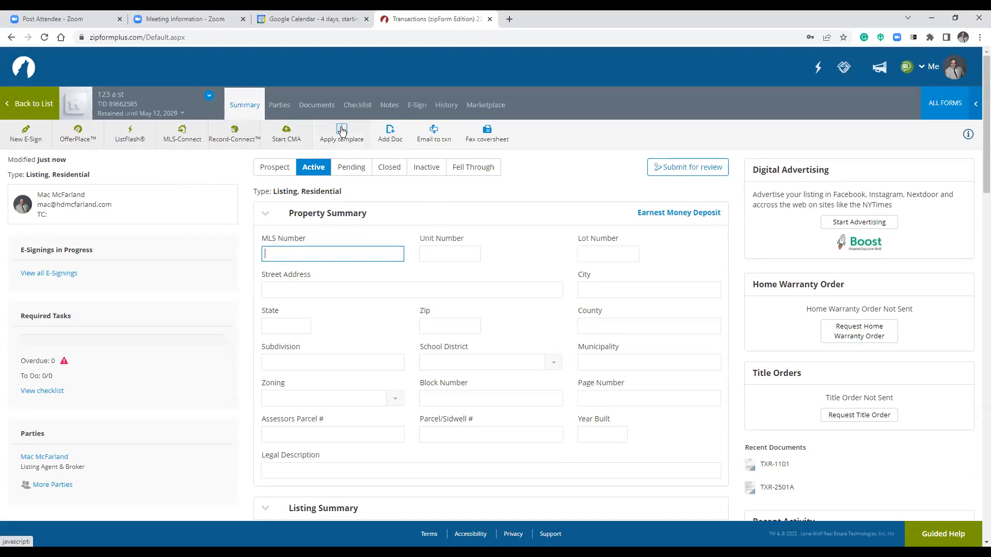
click(392, 137)
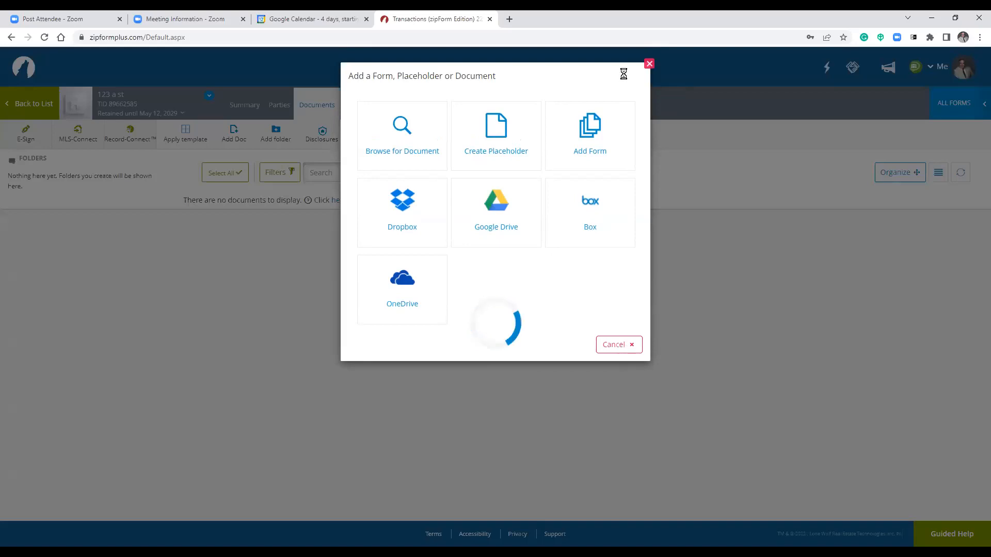
click(649, 64)
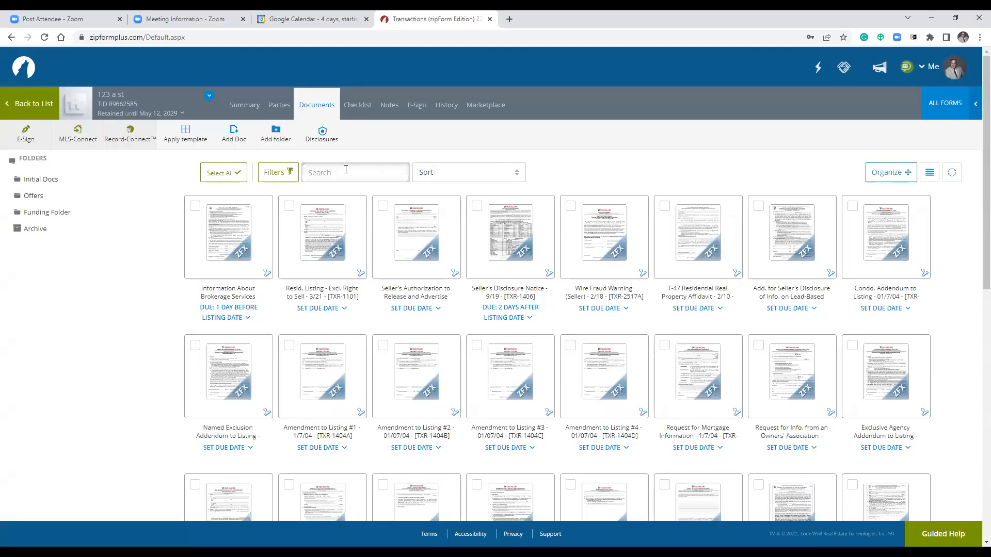
click(247, 108)
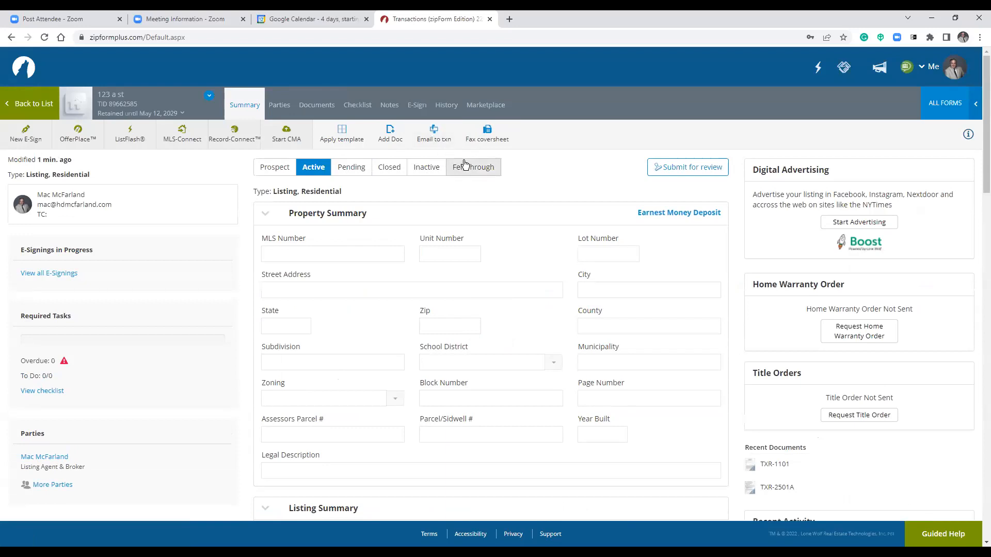
Open the E-mail to Transaction details and select the 123 a st transaction's e-mail address.
click(432, 136)
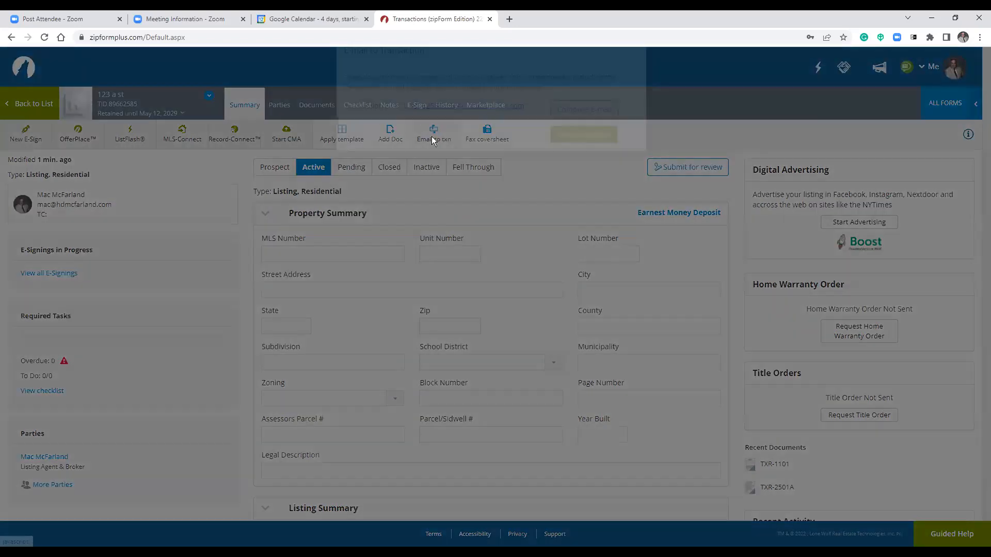
click(645, 65)
click(439, 142)
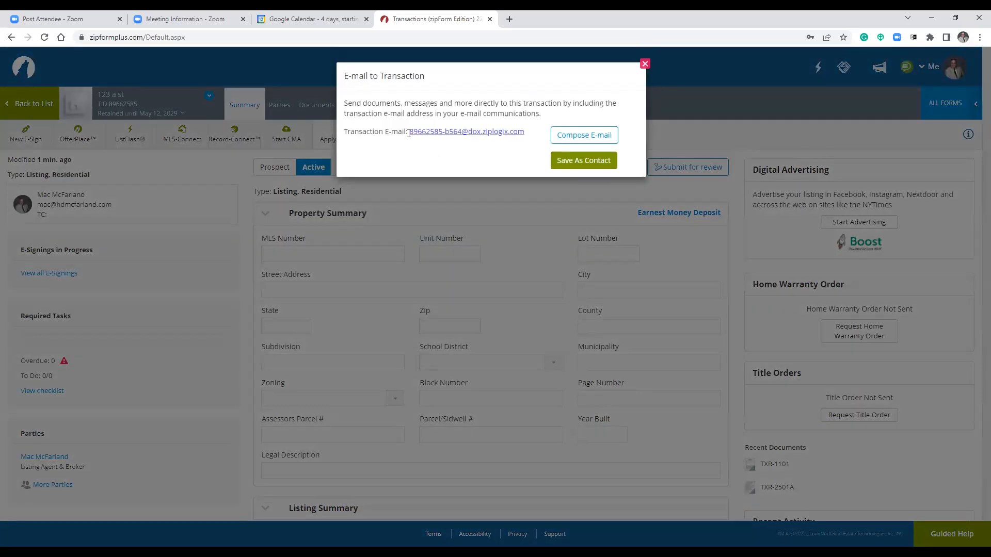
drag(408, 133, 533, 140)
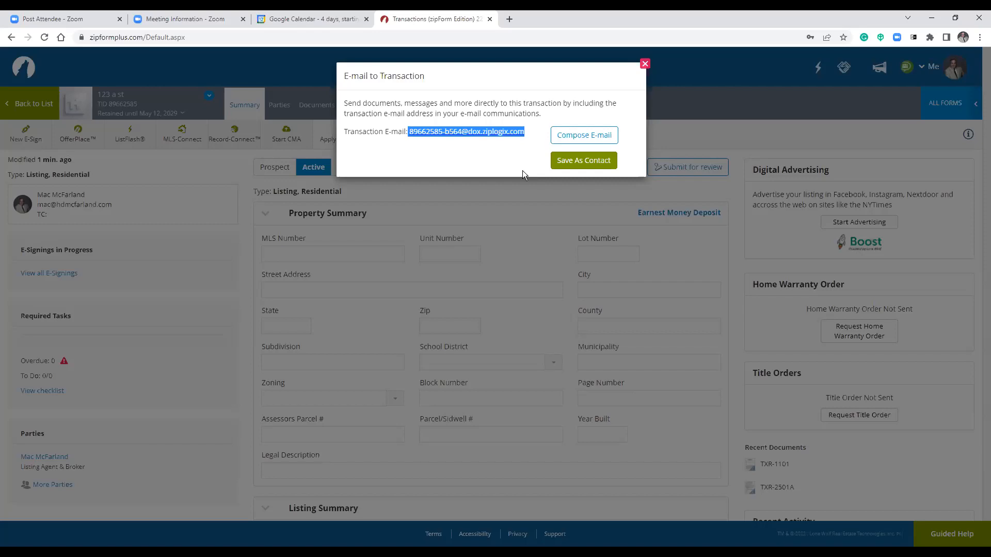
Close the E-mail to Transaction box to return to the 123 a st Summary page.
click(645, 64)
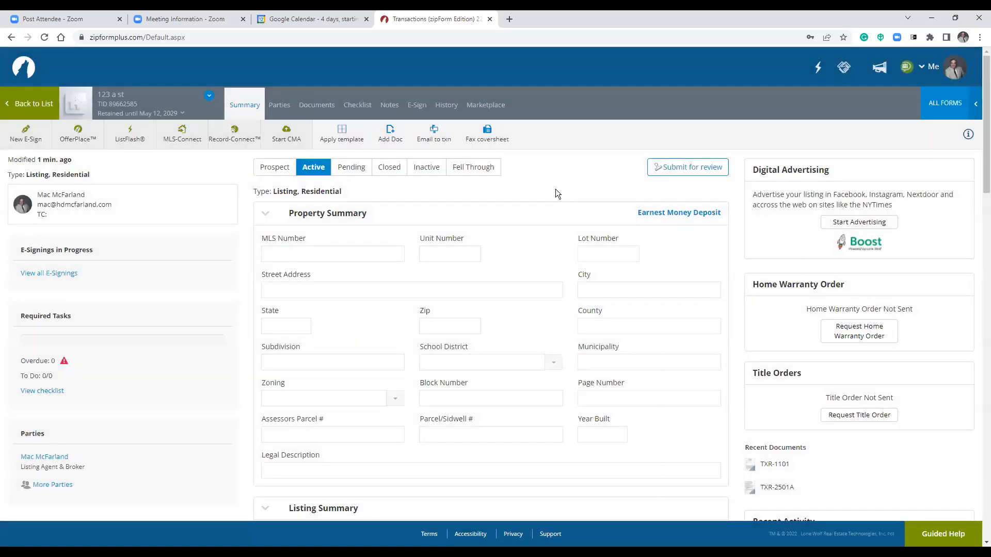
Drag the Information About Brokerage Services form from Documents into the Offers folder and open Offers.
click(311, 110)
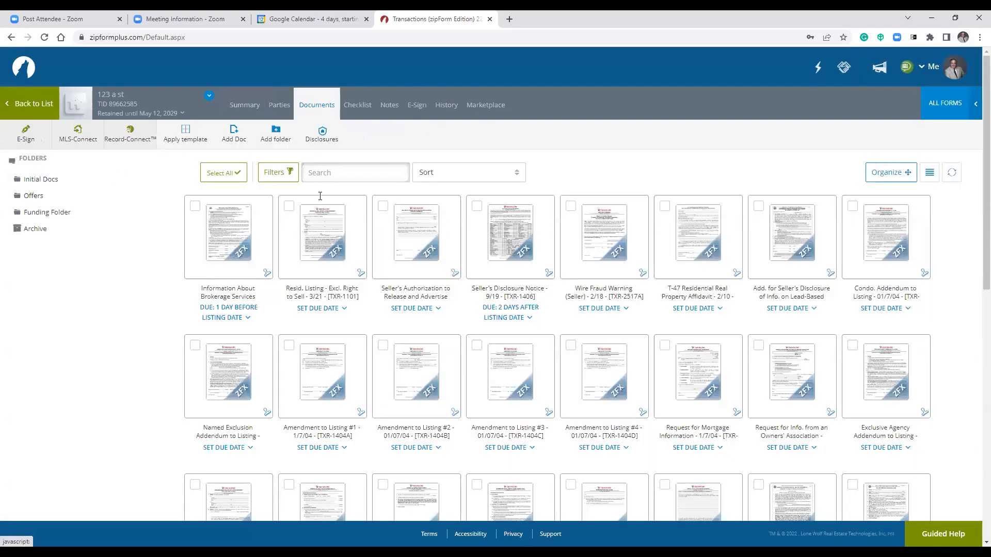
scroll(901, 297, down, 15)
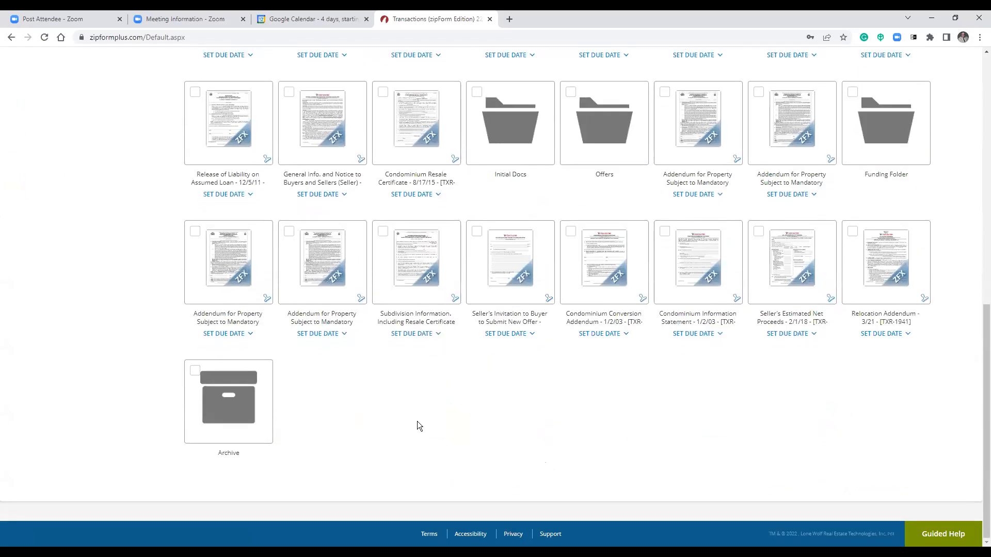
scroll(425, 398, up, 15)
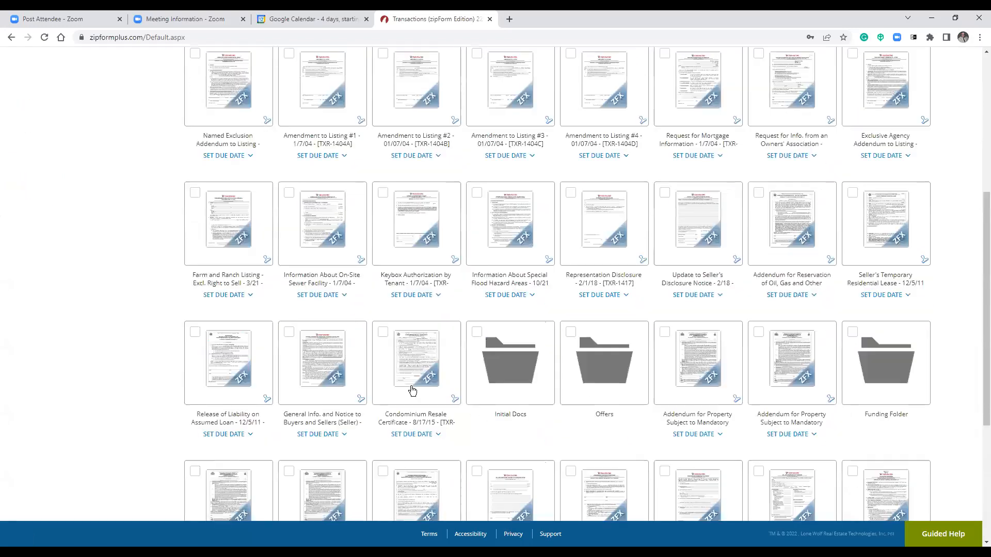
scroll(486, 266, down, 15)
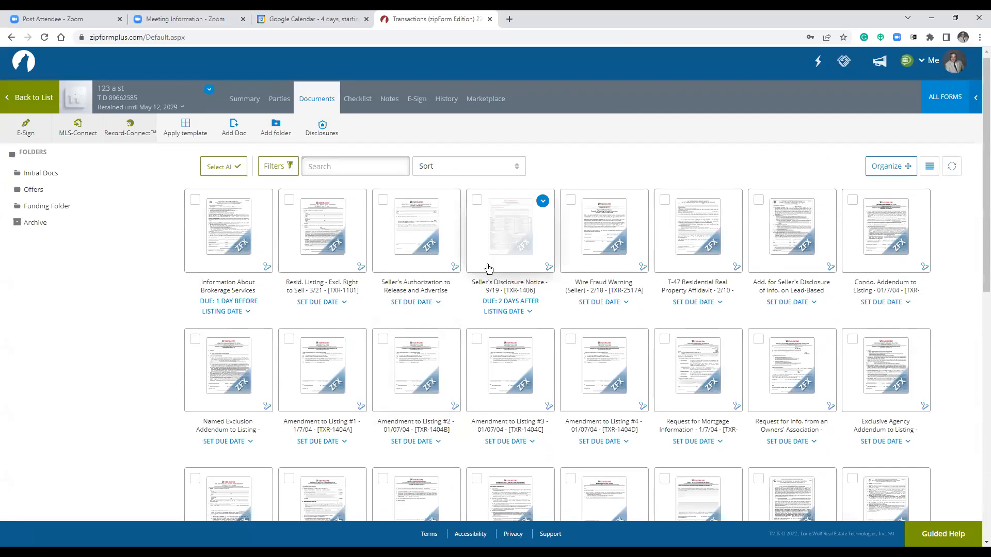
scroll(316, 356, up, 15)
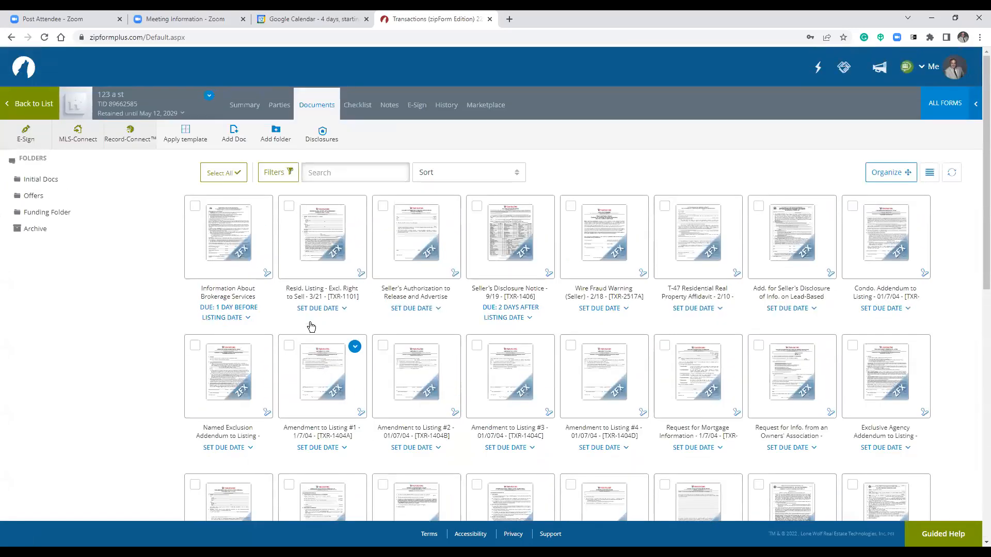
drag(228, 244, 31, 193)
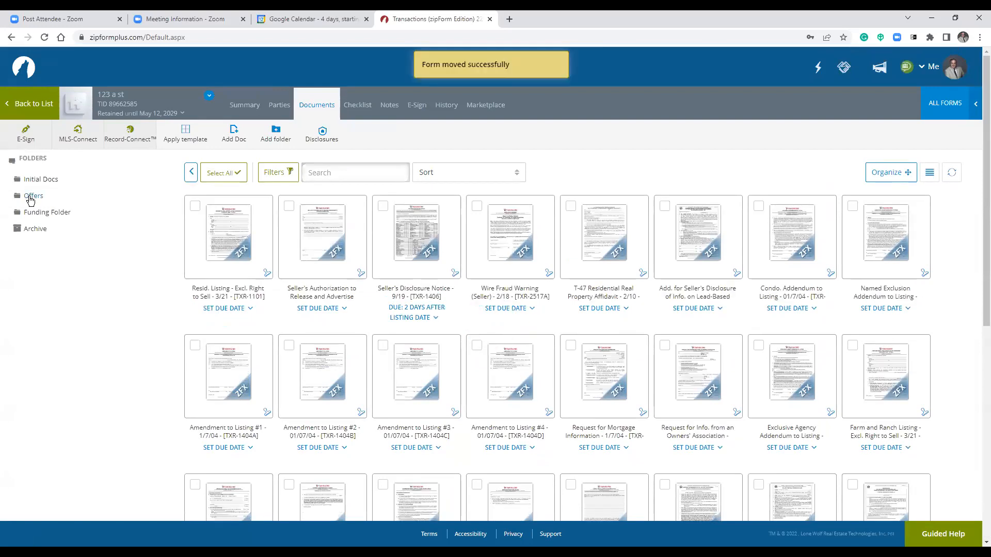
click(30, 198)
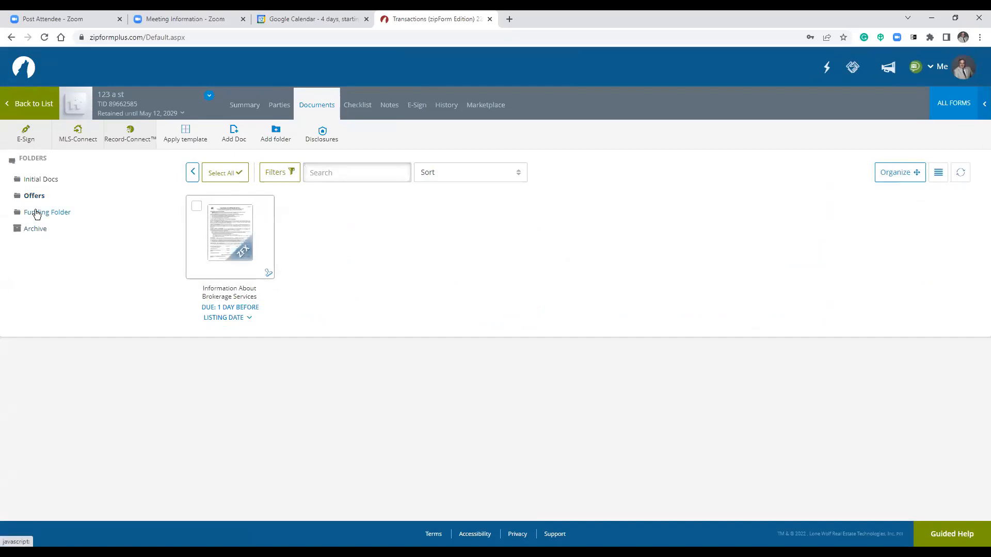
Create a 'Keris offer' subfolder in Offers and move the brokerage services form into it.
click(277, 132)
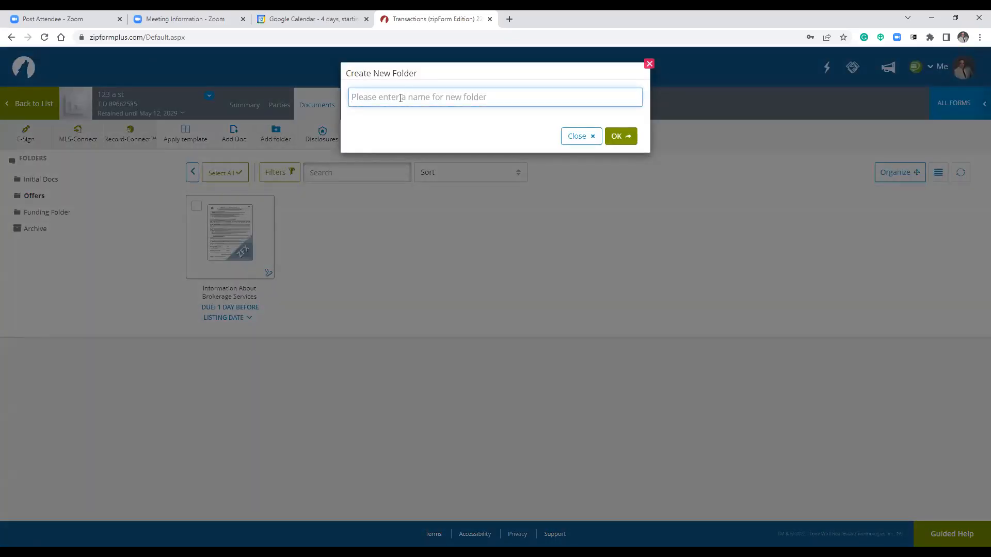
text(Ker)
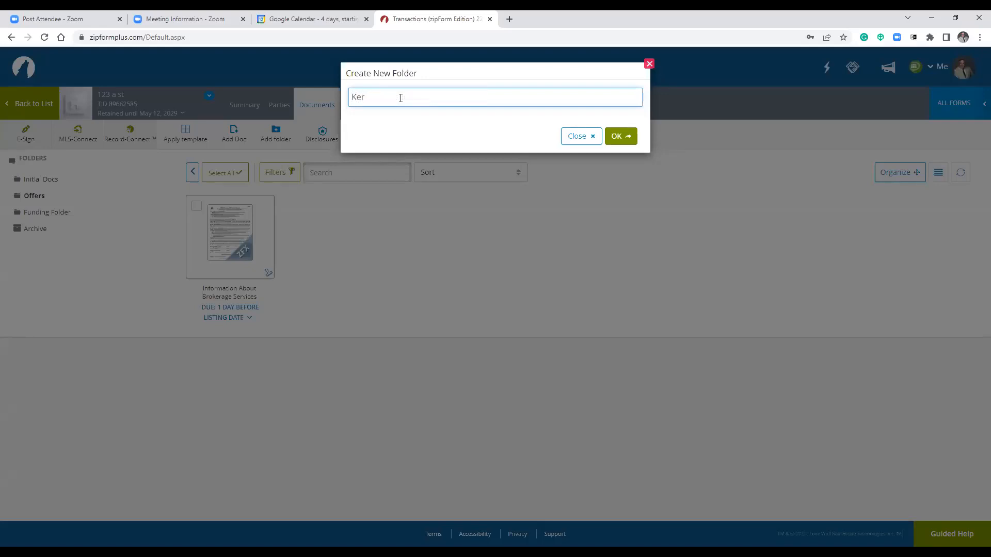
text(is offer)
click(622, 136)
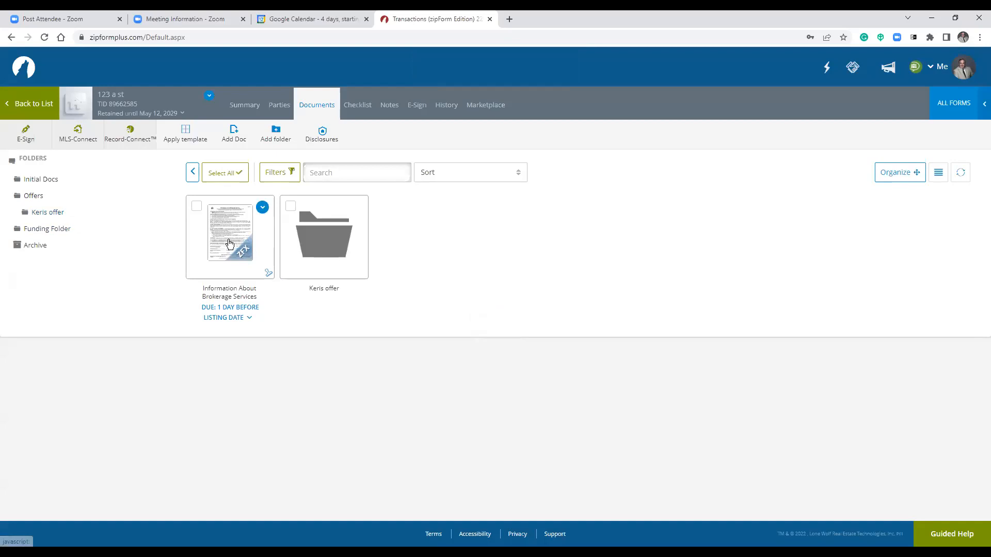
drag(230, 238, 311, 247)
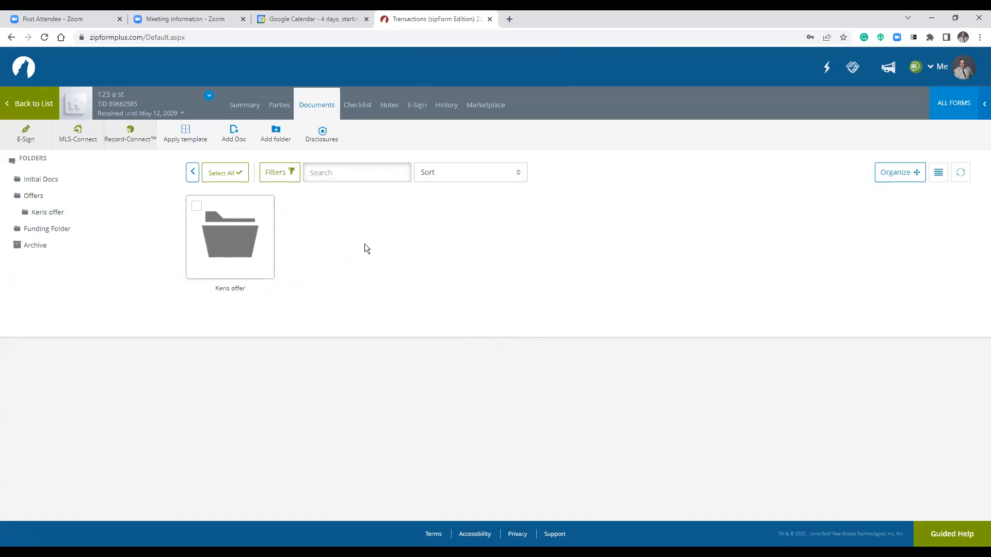
On the Summary page, view the transaction's e-mail address and close the dialog.
click(245, 115)
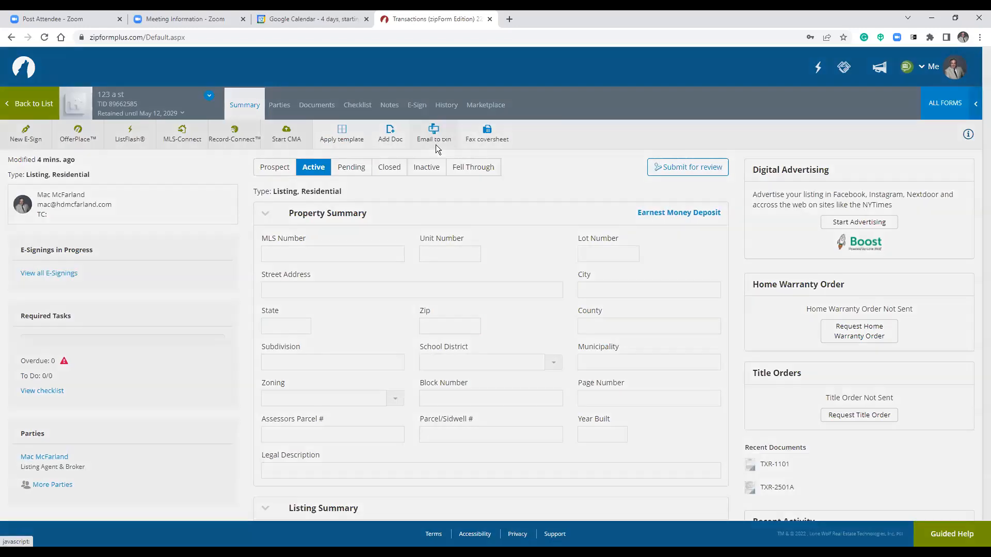
click(435, 146)
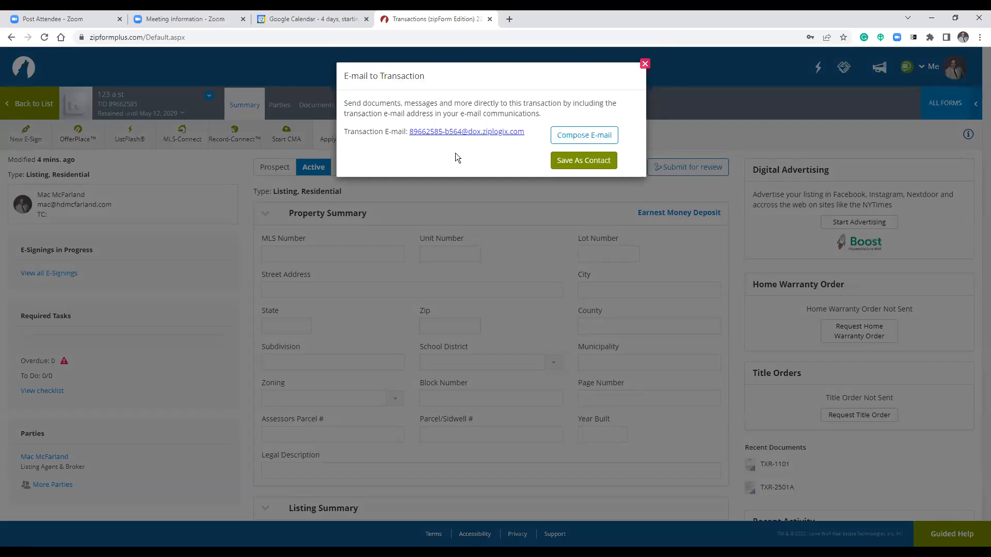
click(644, 64)
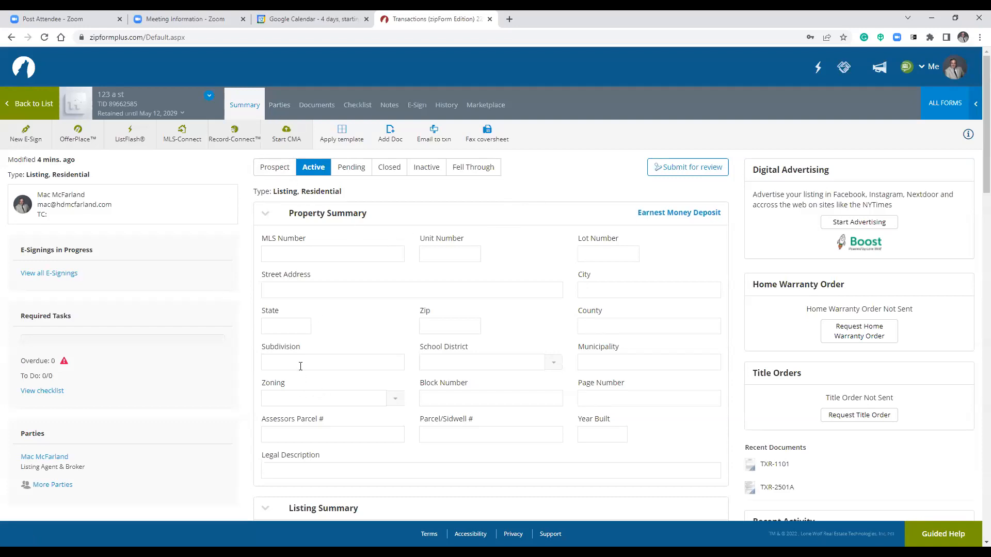
From the Parties page, send the listing agent a secure message reading 'check this out'.
scroll(324, 361, down, 4)
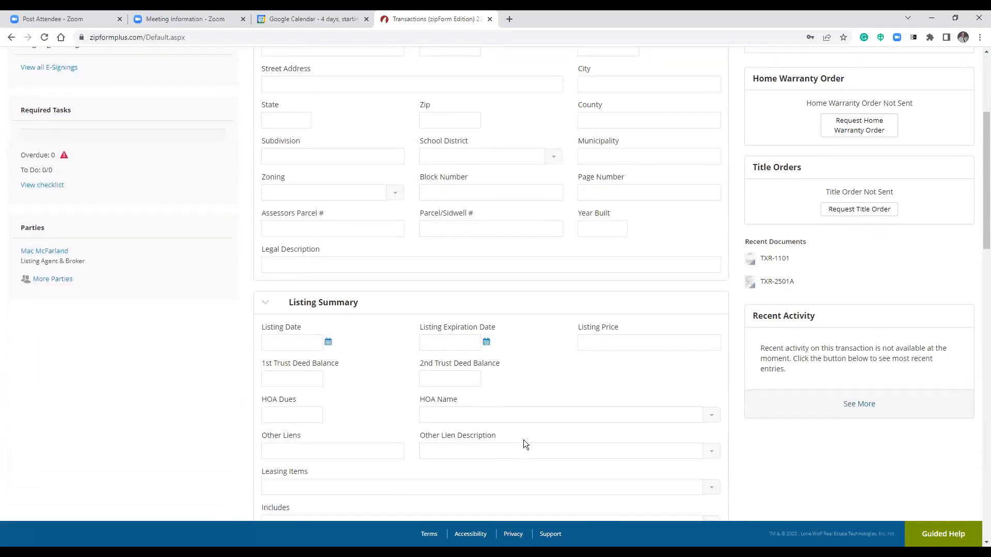
scroll(465, 403, up, 4)
scroll(455, 387, down, 4)
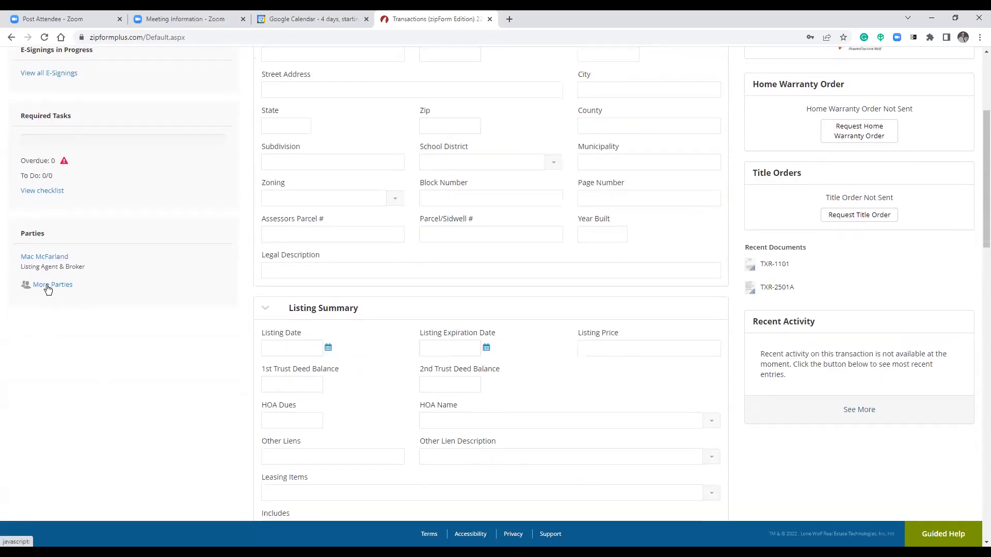
scroll(358, 340, up, 4)
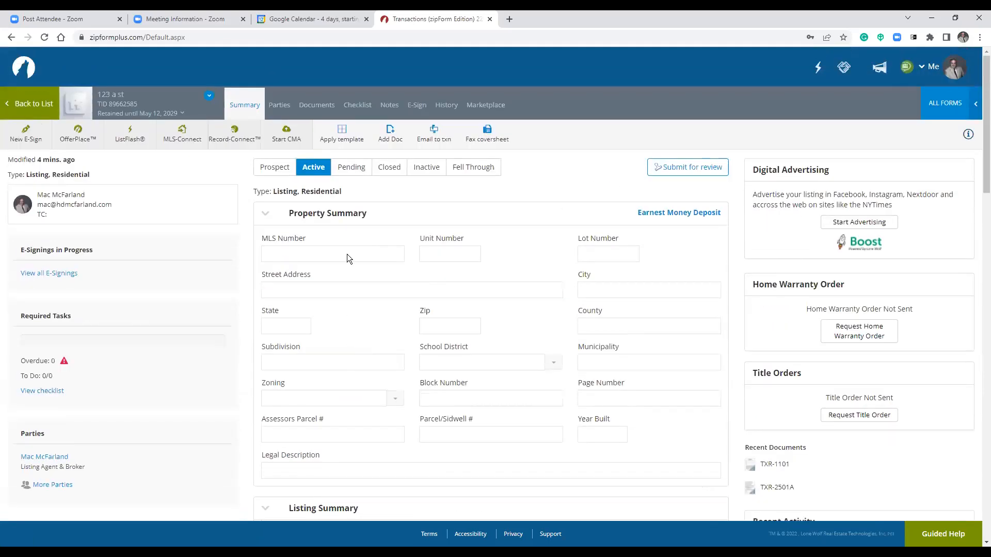
click(278, 106)
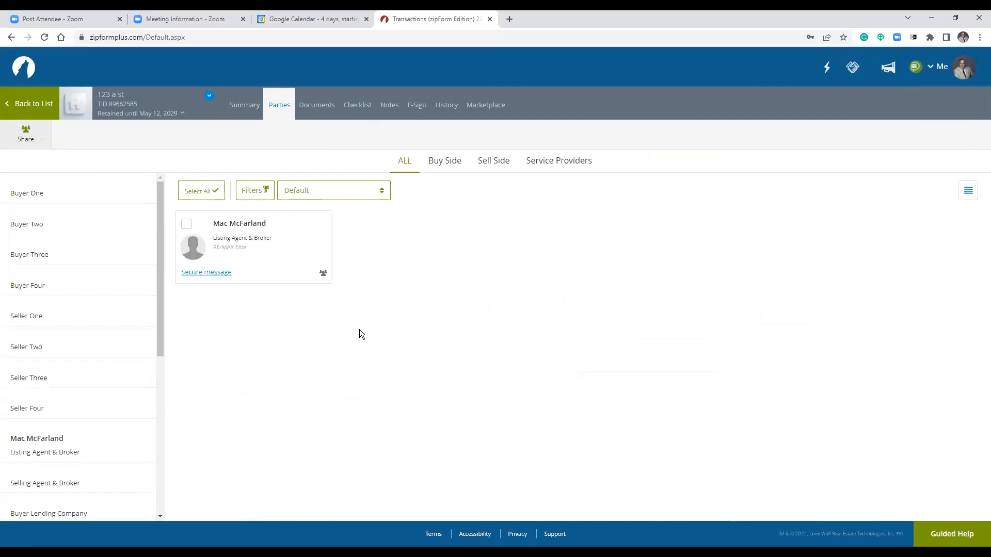
click(217, 274)
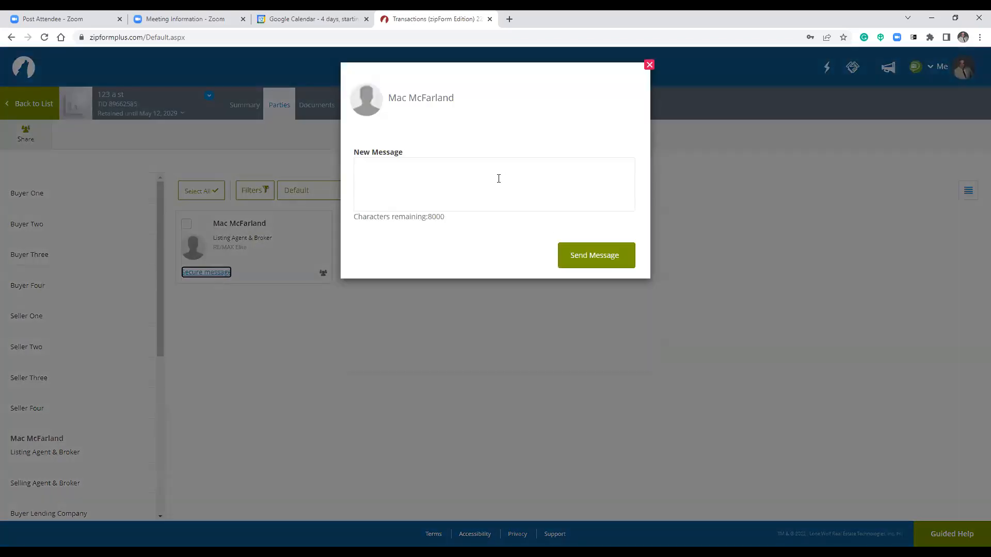
click(496, 178)
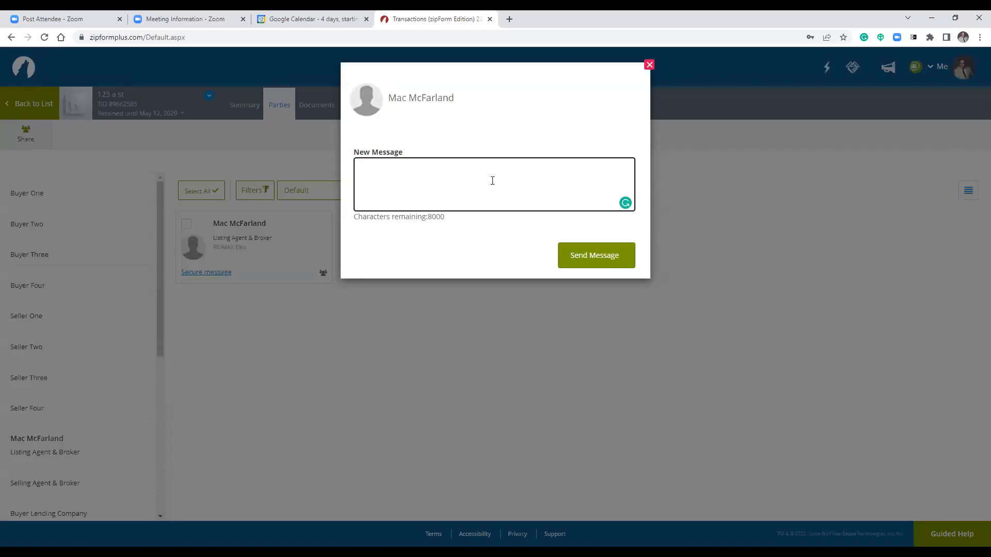
text(ck this out)
click(611, 258)
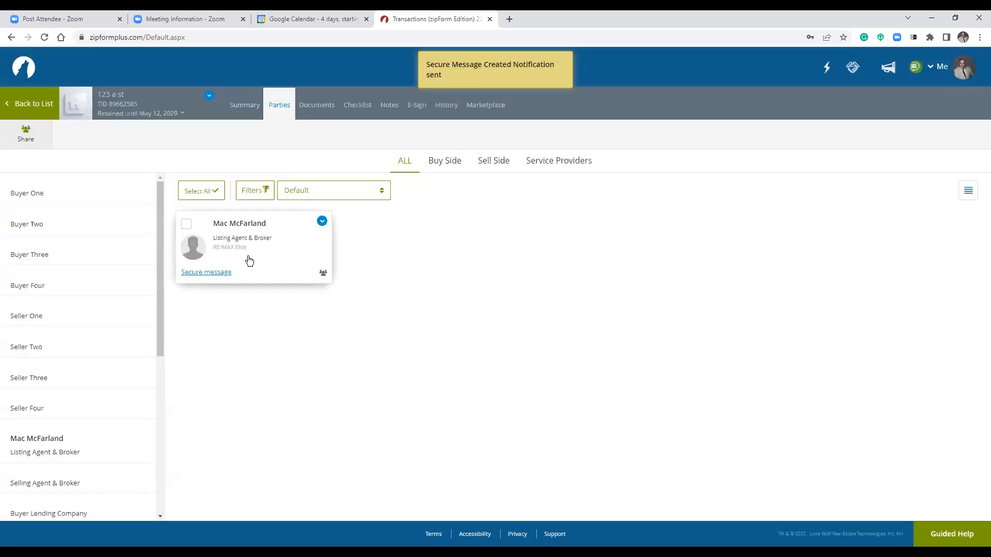
click(232, 227)
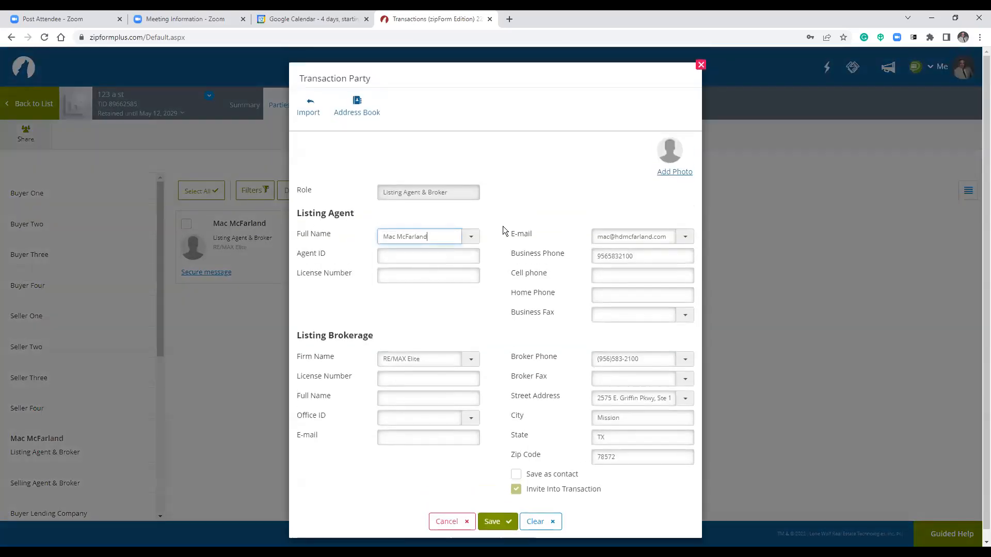
click(700, 65)
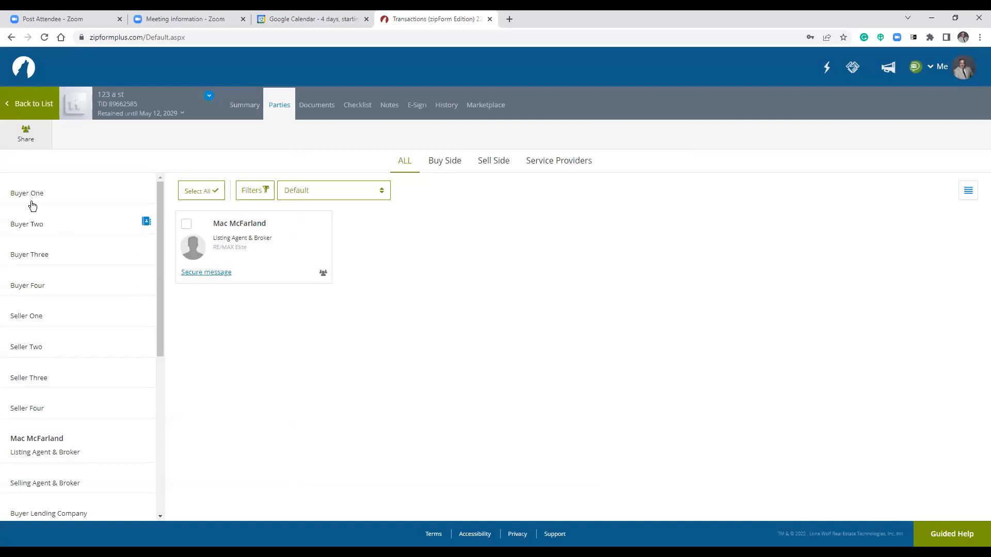
Add a Buyer One party, entering the buyer's first name and e-mail address.
click(16, 196)
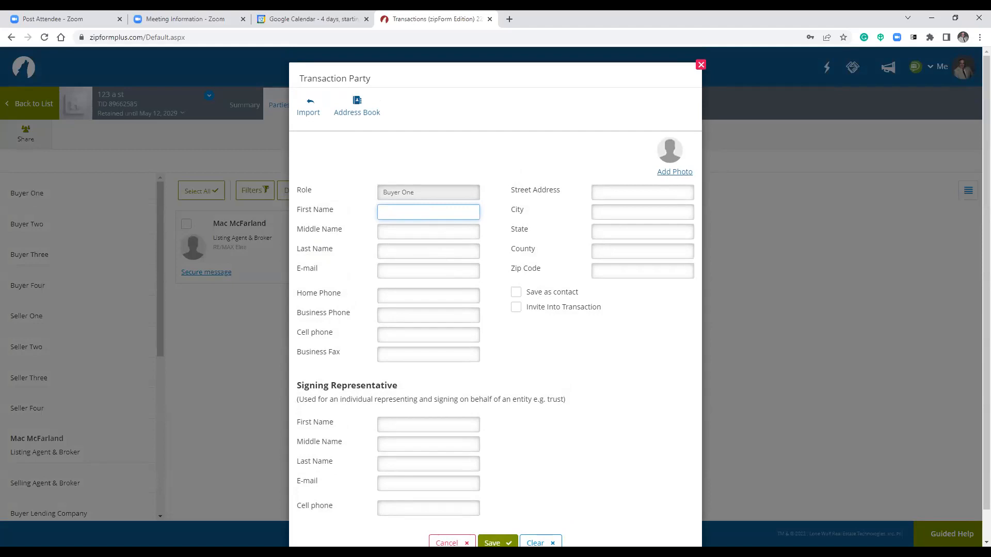
click(425, 205)
scroll(482, 343, down, 1)
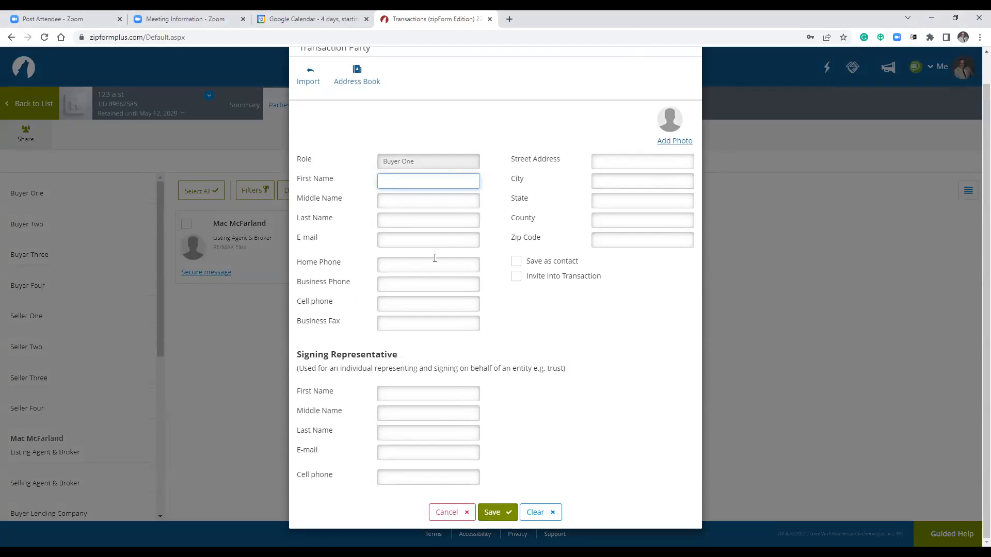
text(fffff)
click(429, 239)
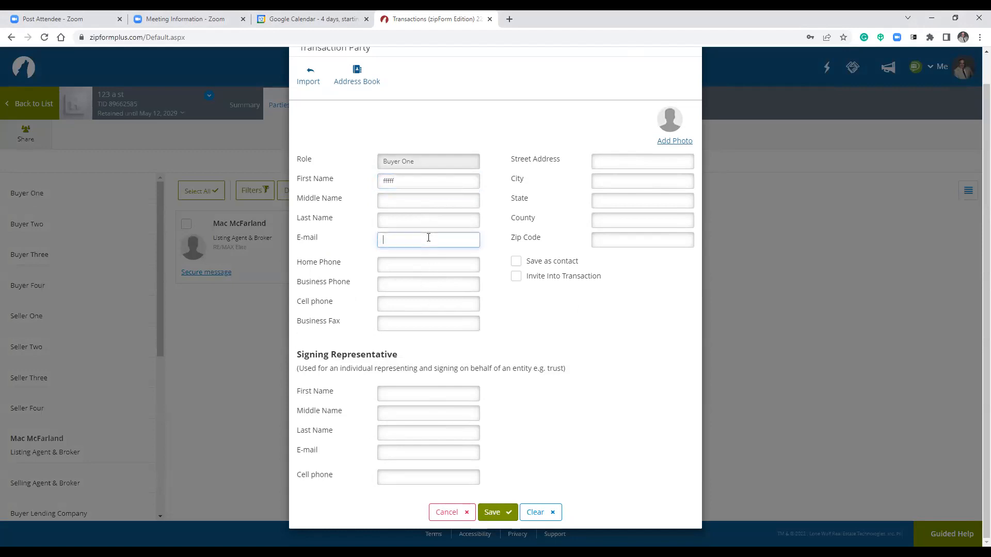
text(ffff)
key(BackSpace)
key(BackSpace)
key(BackSpace)
key(BackSpace)
text(ff)
key(BackSpace)
key(BackSpace)
text(ffff)
key(BackSpace)
key(BackSpace)
key(BackSpace)
key(BackSpace)
Mark the buyer as a saved contact, pick a category, and save the party.
click(534, 262)
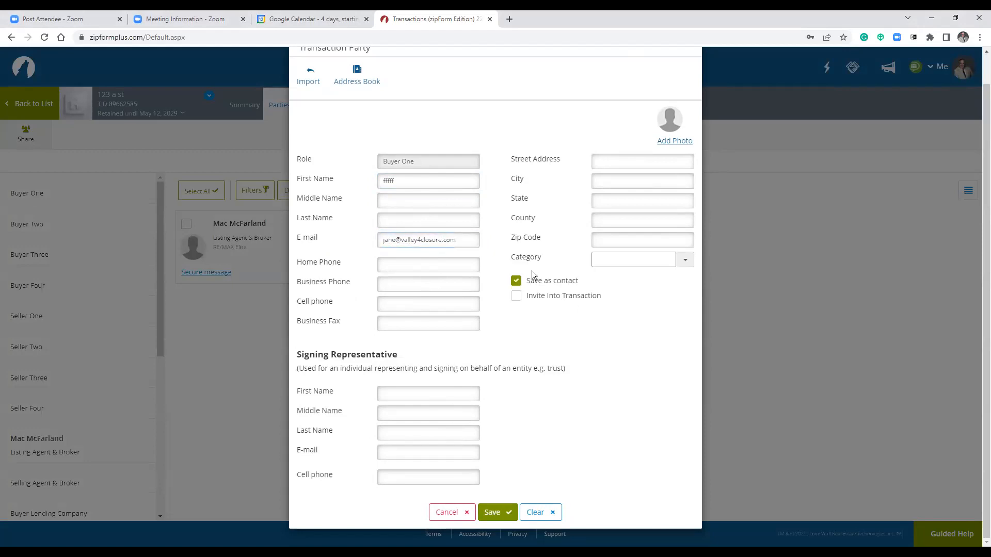
click(678, 262)
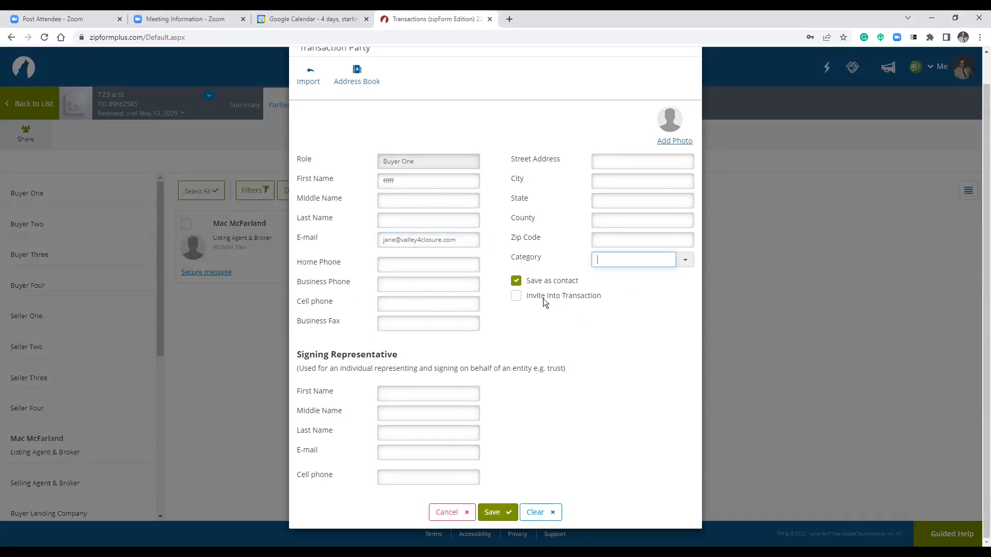
click(491, 516)
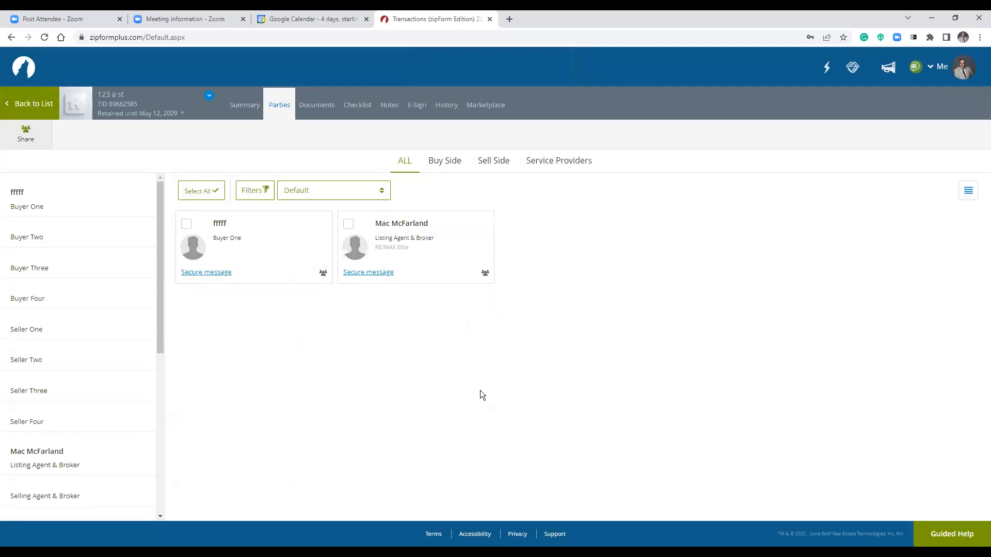
Browse the Buy Side, Sell Side and Service Providers party lists, then return to Summary.
click(453, 168)
click(508, 164)
click(550, 164)
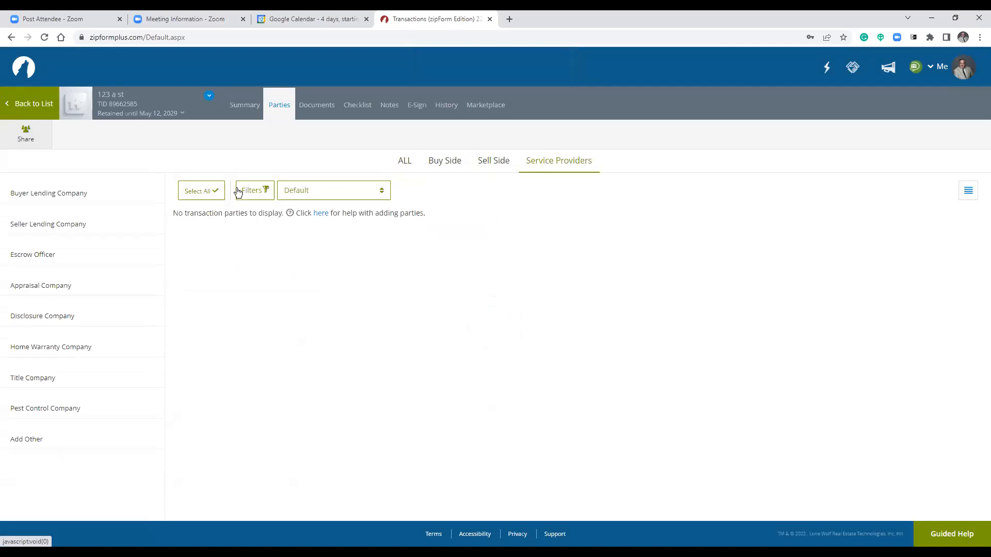
click(236, 105)
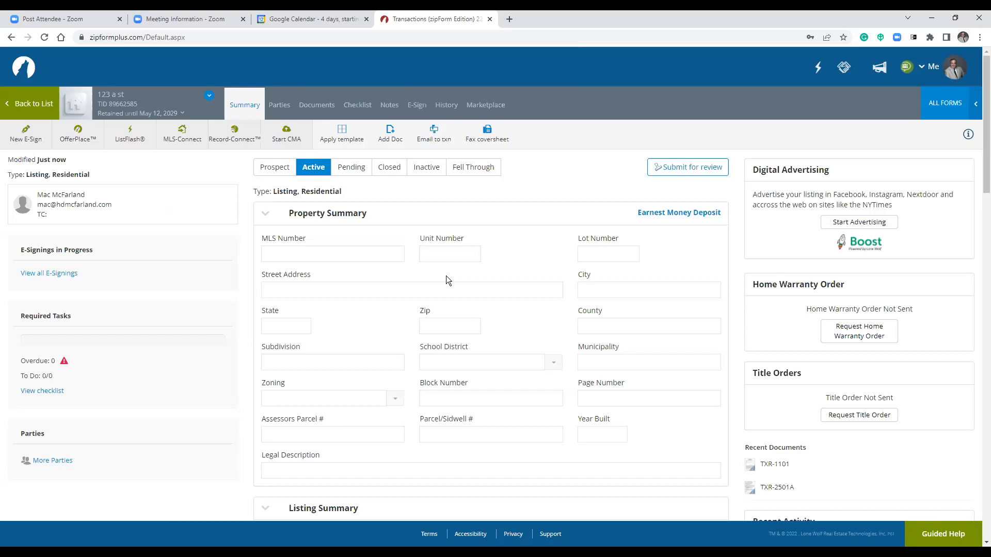
click(448, 106)
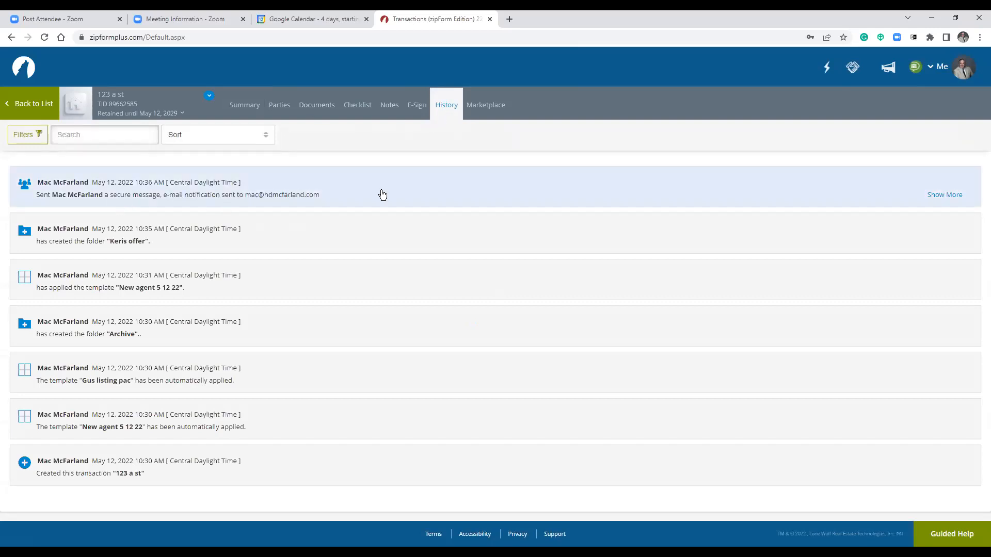
click(951, 198)
click(948, 199)
click(936, 195)
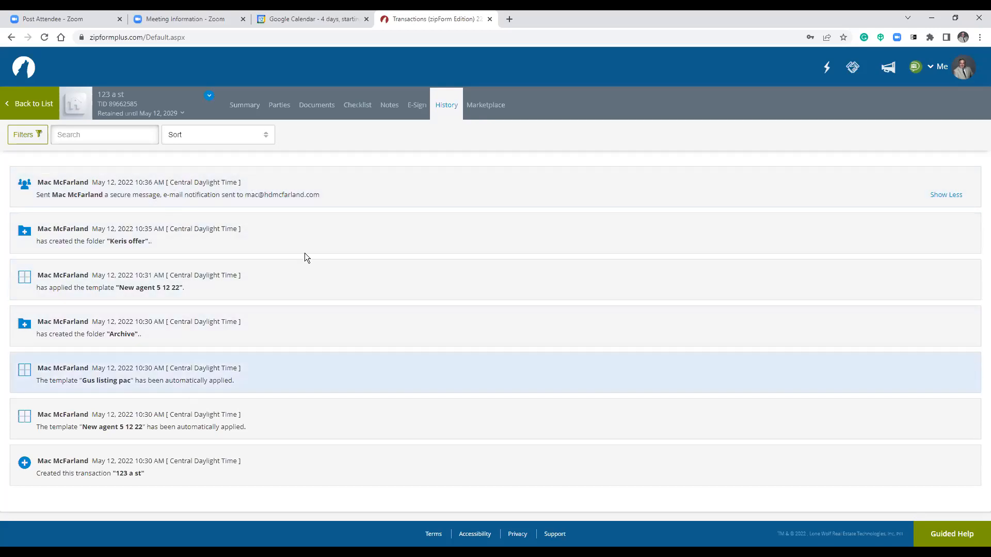
click(246, 106)
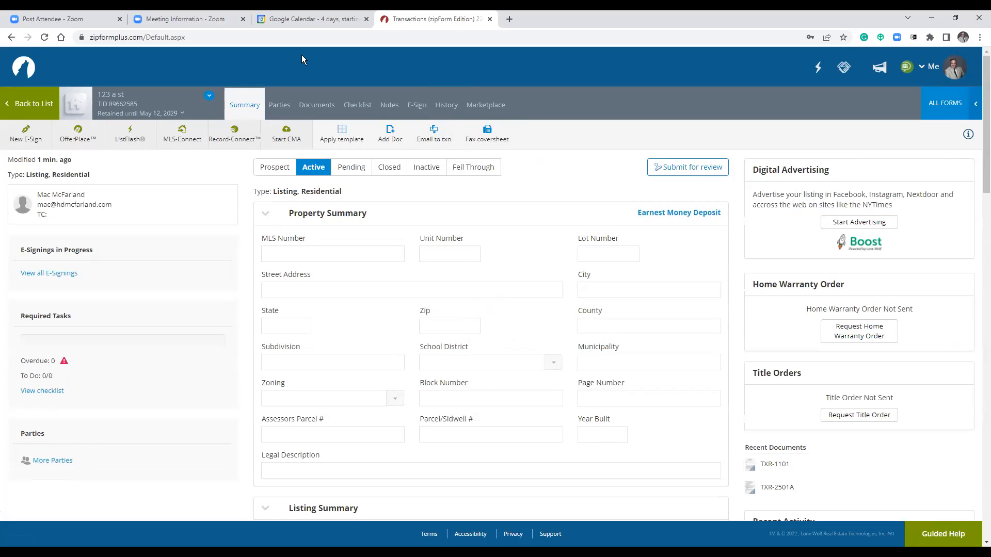
Write a new user note reading 'just sent email cking on APP' in the Notes tab.
click(280, 105)
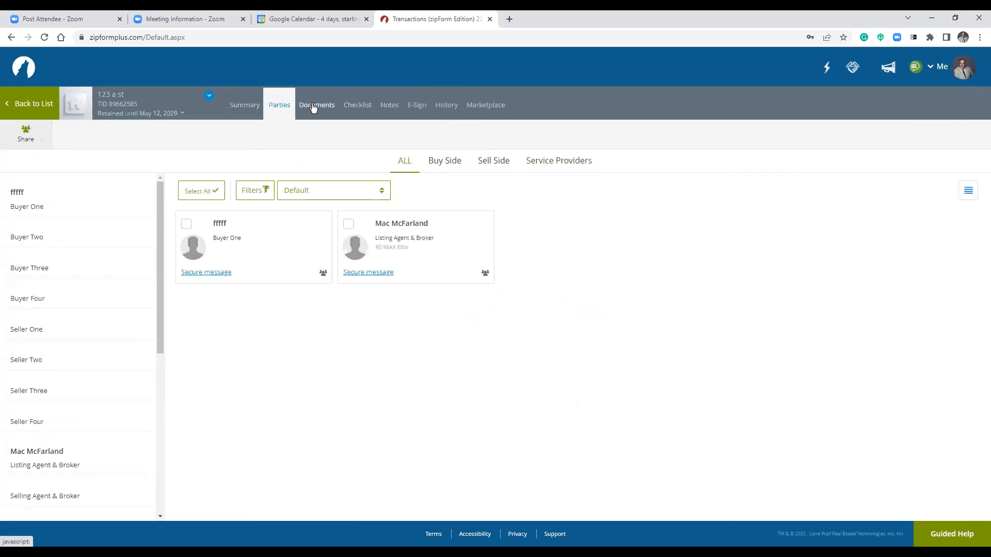
click(243, 109)
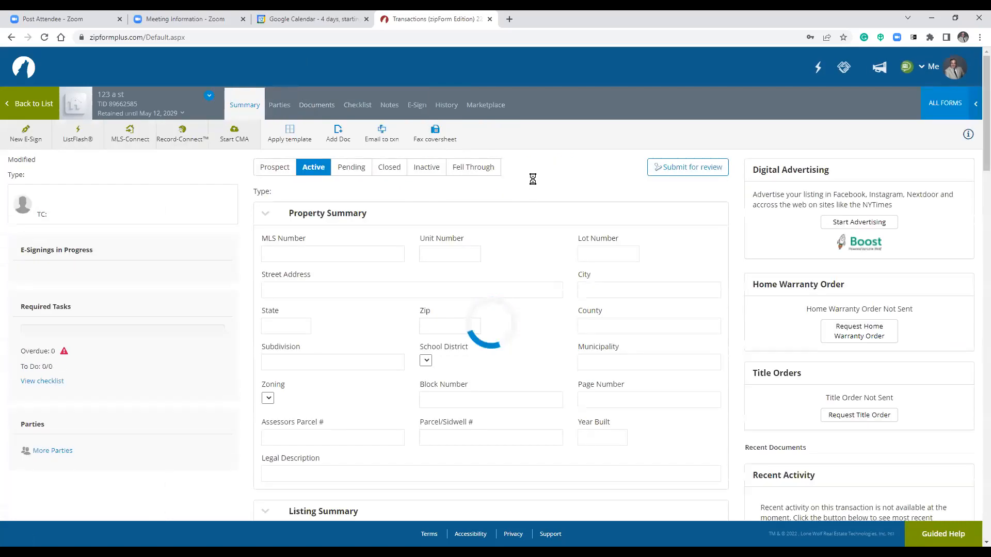
click(390, 107)
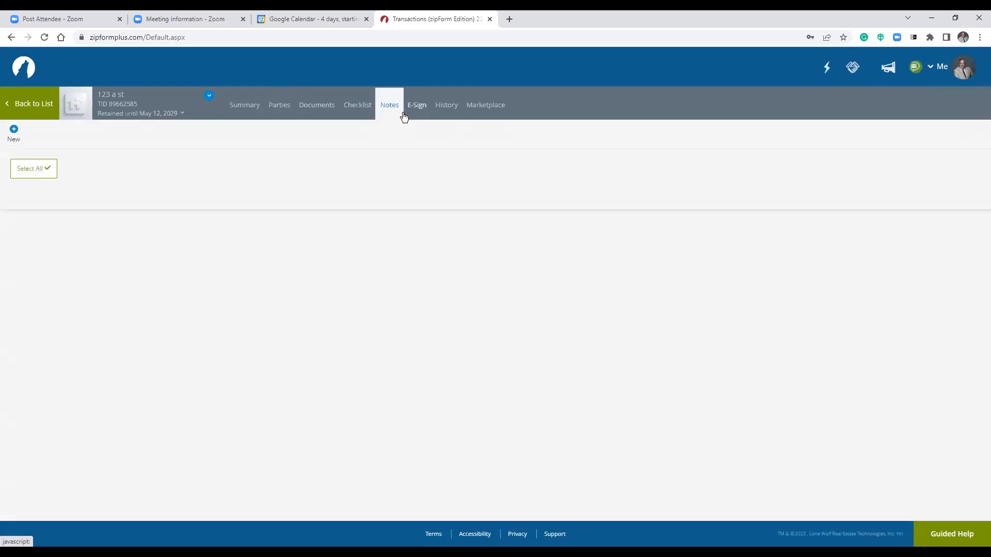
click(13, 132)
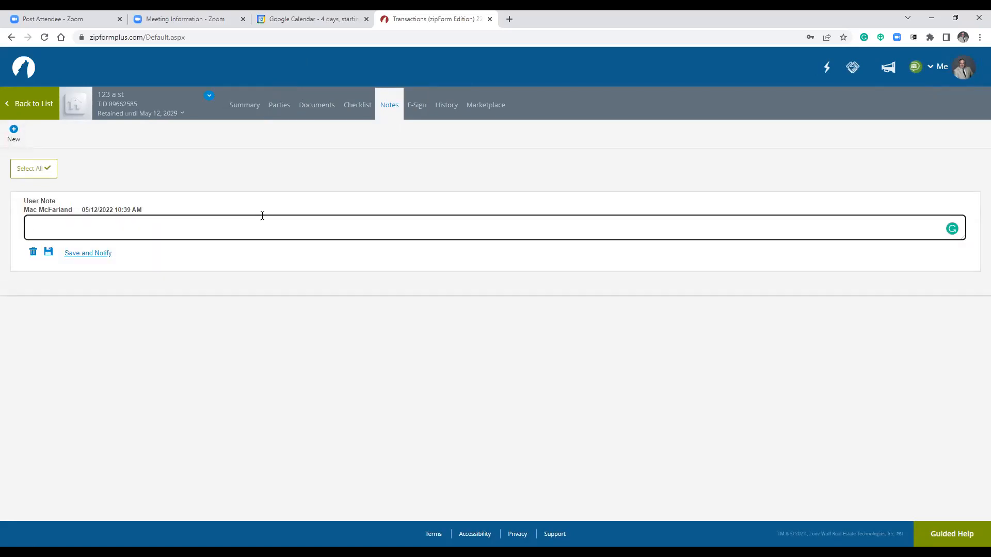
text(just sent email ce)
text(ing on APP)
Save the note with notification, checking Copy me and leaving form sticky notes excluded.
click(91, 253)
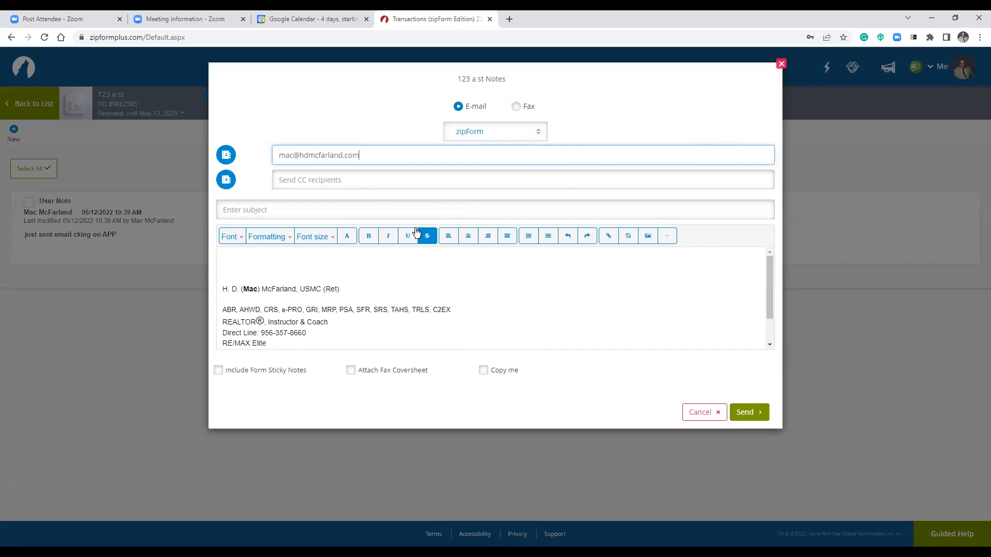
click(399, 205)
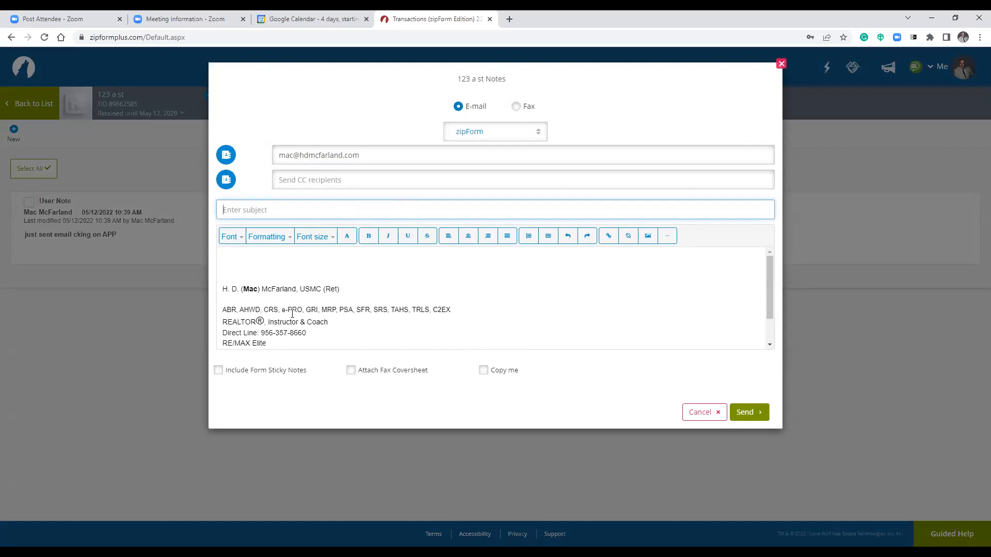
click(484, 371)
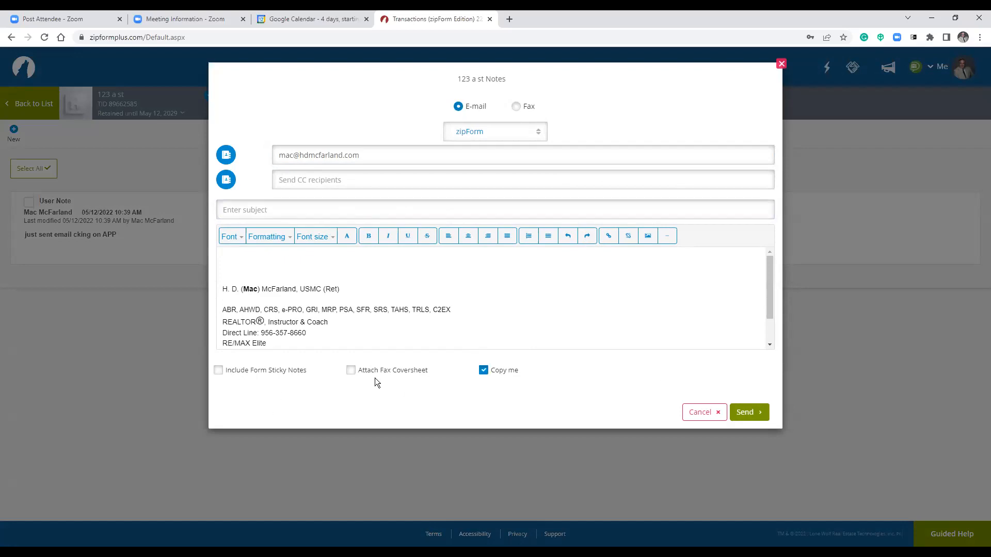
click(220, 373)
click(219, 373)
click(360, 208)
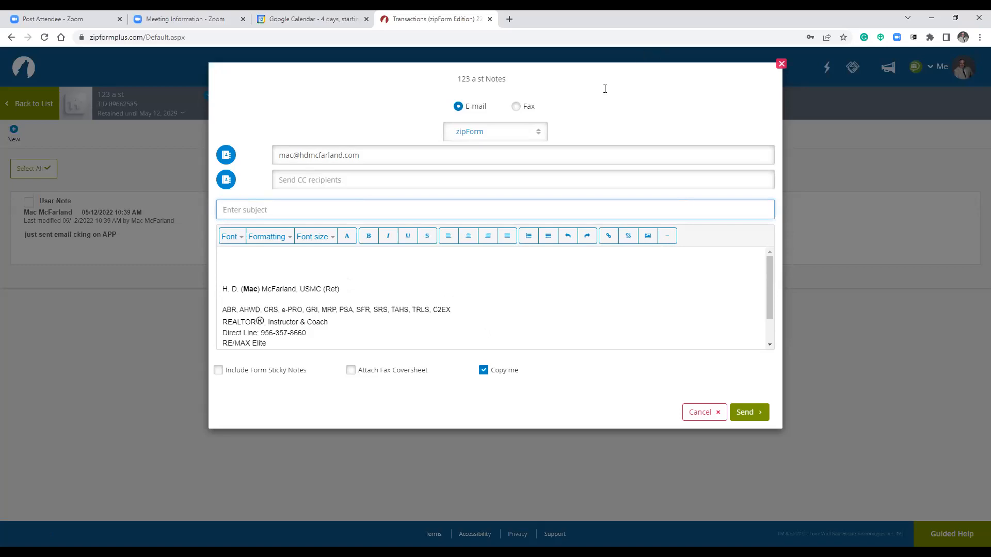
Try the Fax option with a cover sheet, then cancel the notification without sending.
click(516, 106)
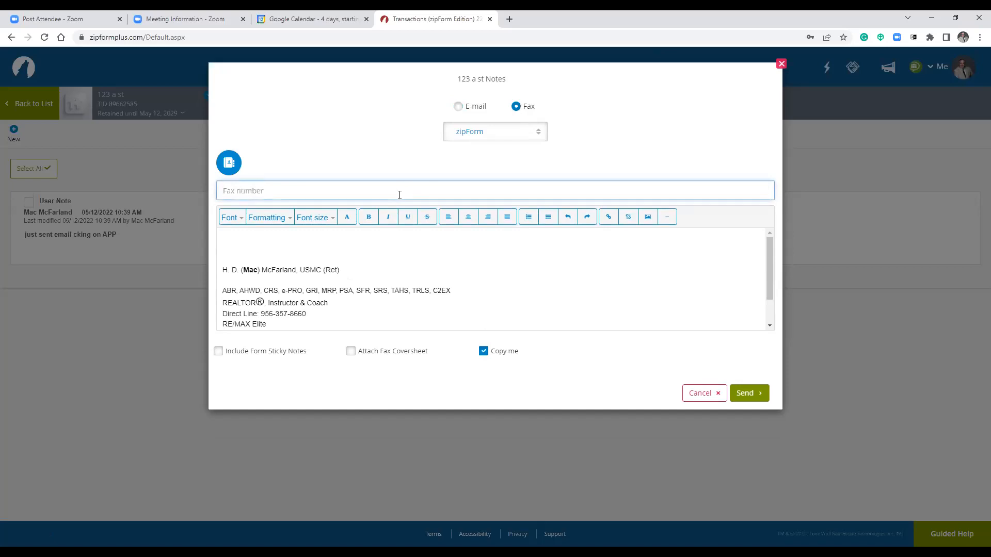
click(351, 352)
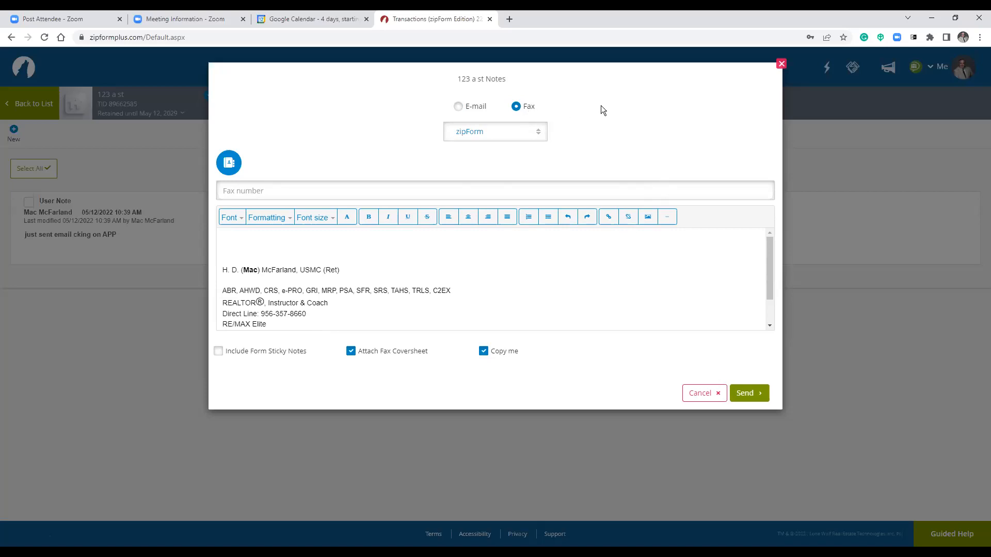
click(687, 394)
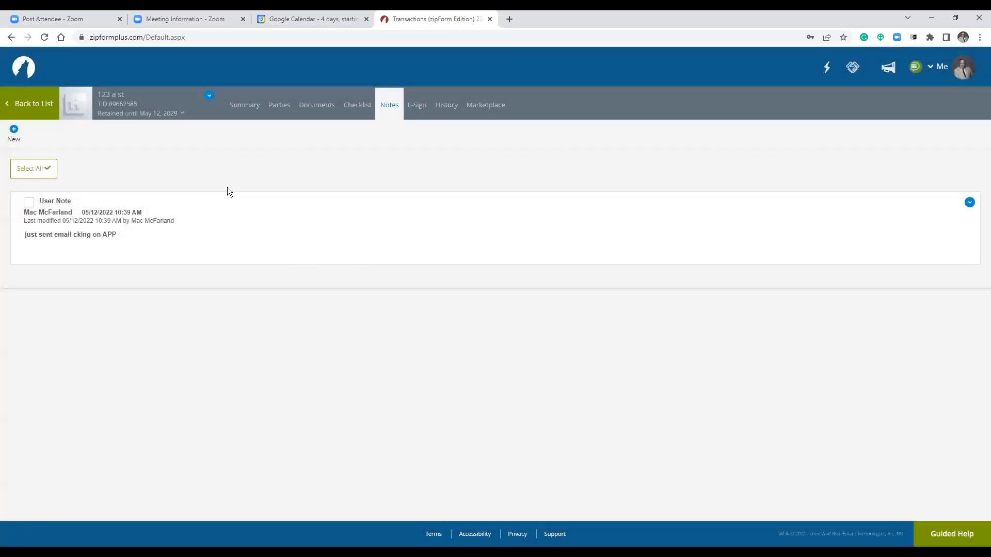
Go back to the 123 a st transaction's Summary page.
click(245, 106)
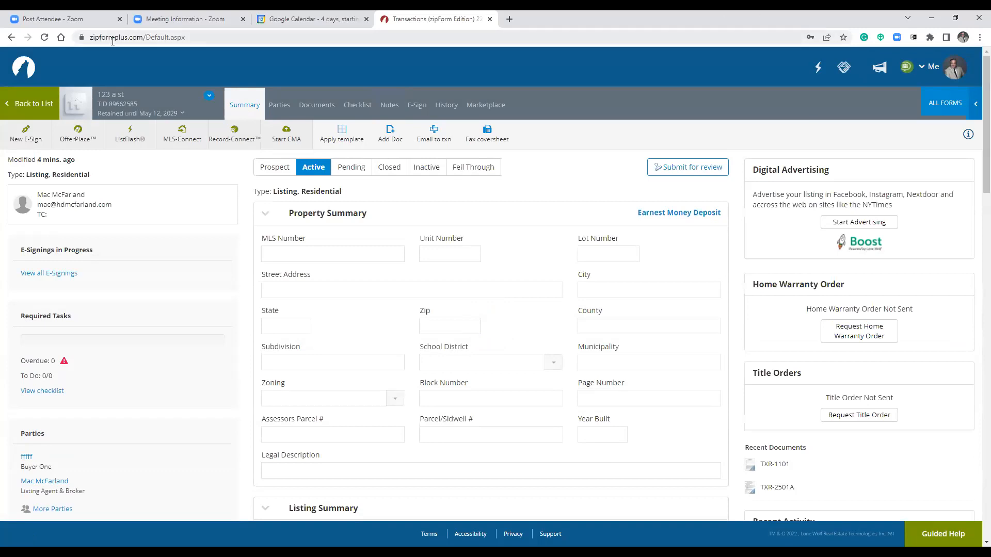
In a new tab, go to texasrealestate.com and sign in to zipForm Plus.
click(508, 19)
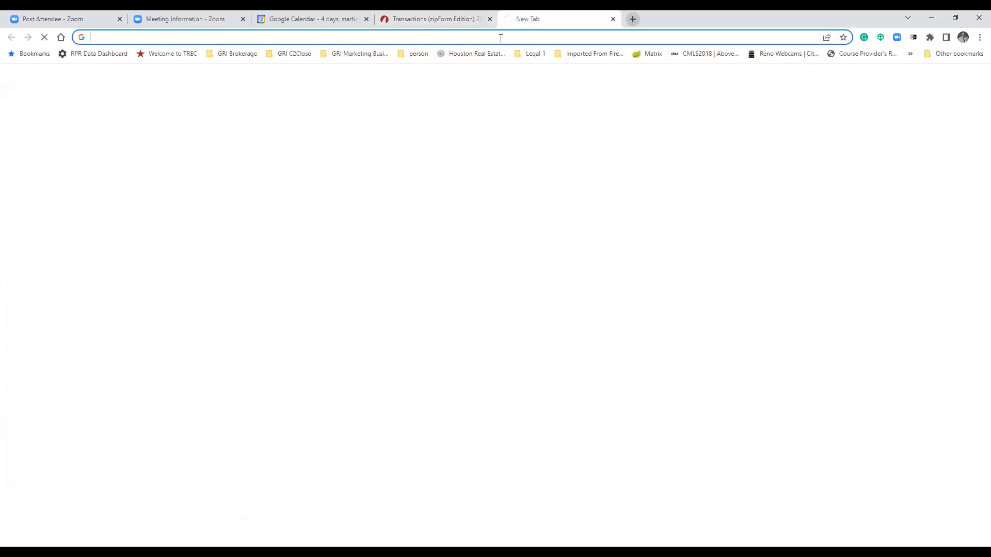
text(texasrealestate.com)
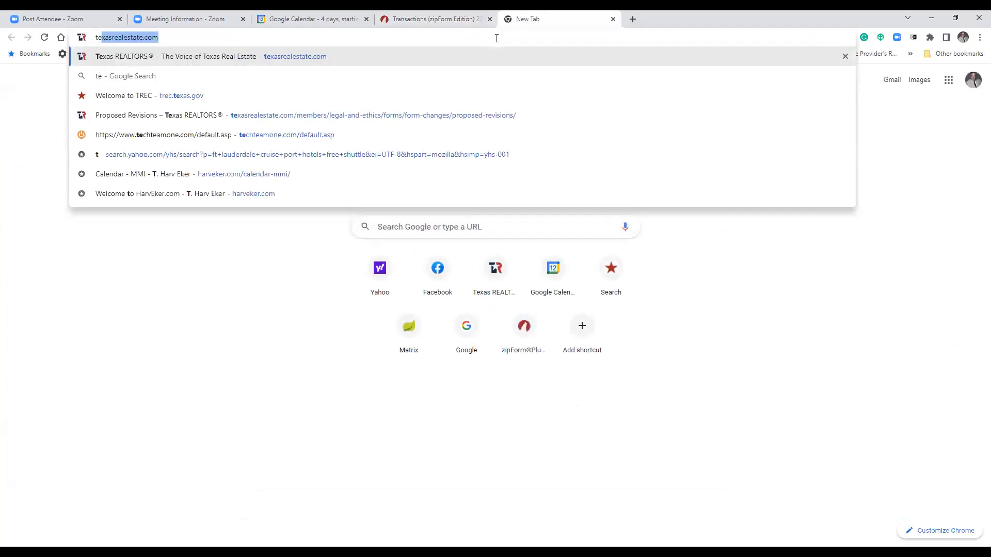
key(Return)
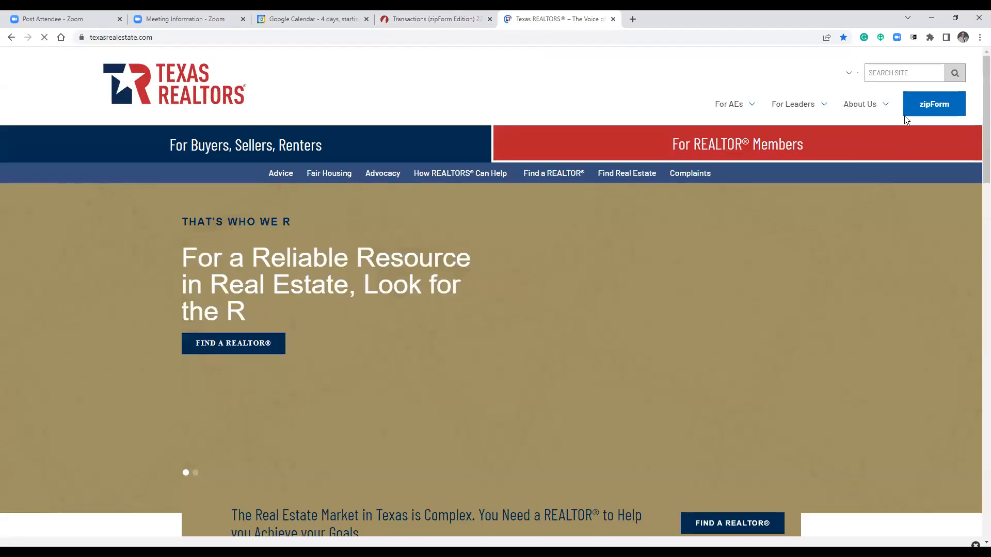
click(926, 106)
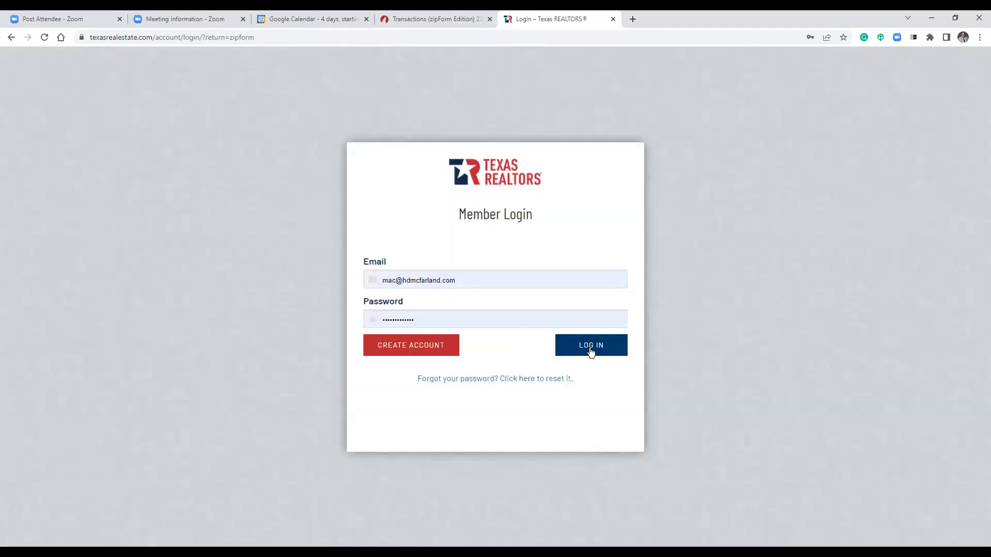
click(590, 349)
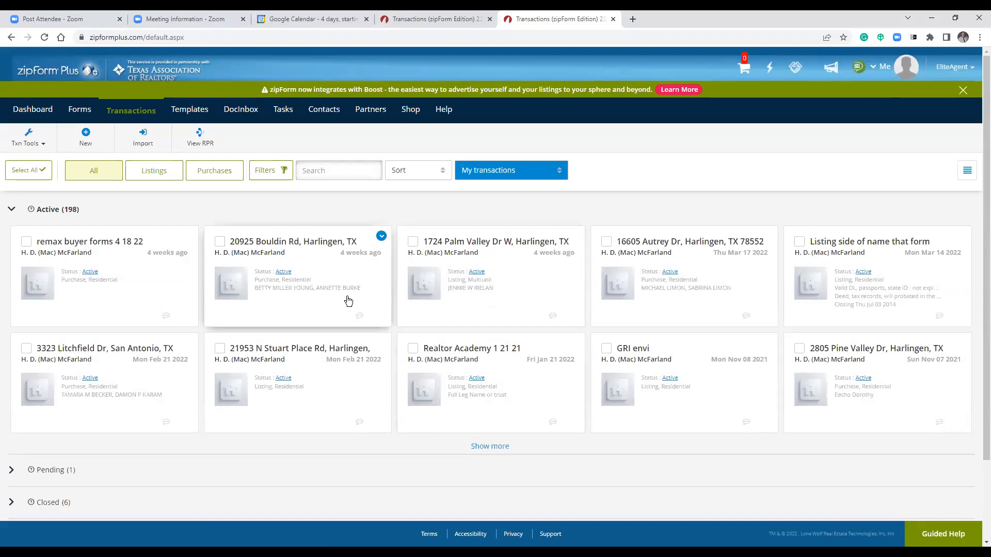
click(11, 210)
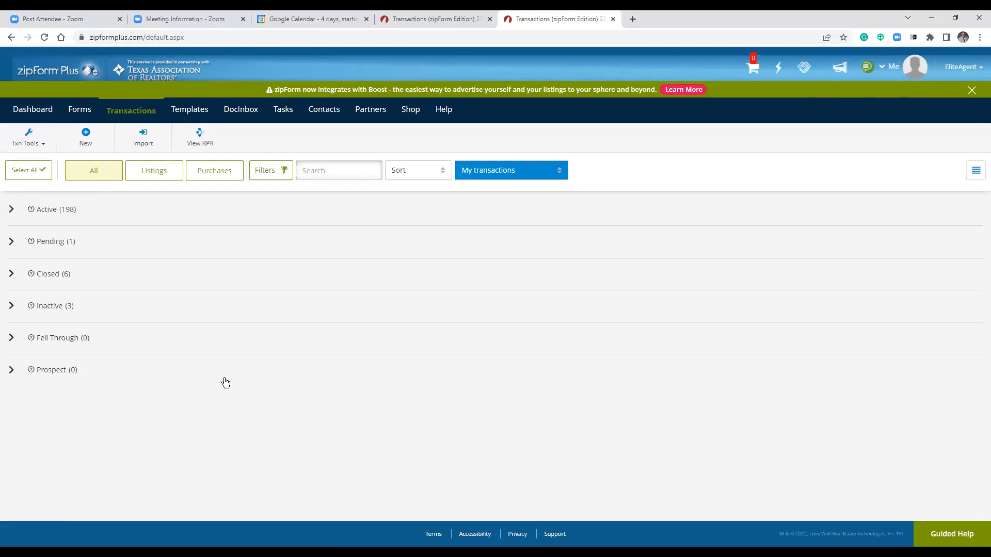
Peek into the Closed and Inactive transaction groups, then re-expand the Active group.
drag(44, 276, 46, 276)
click(10, 277)
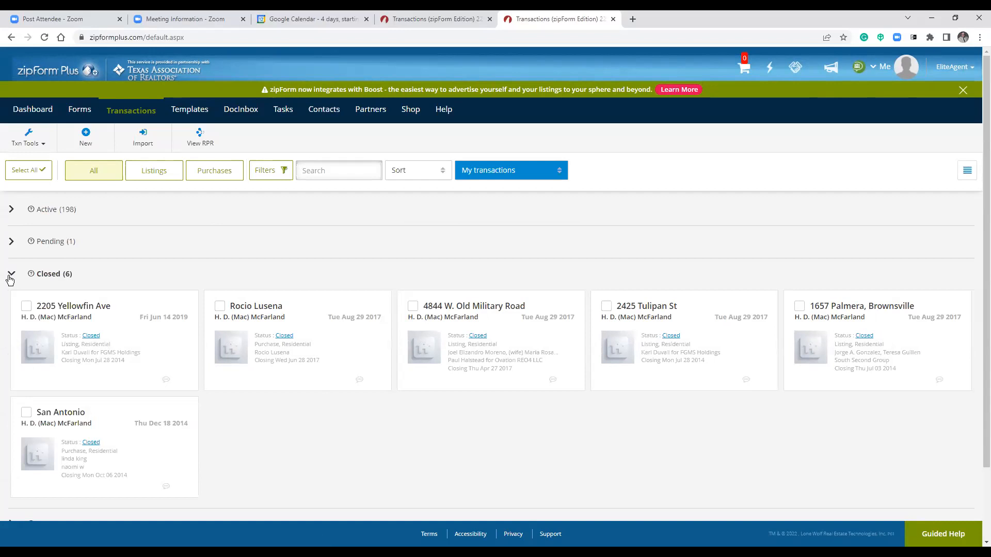
click(10, 277)
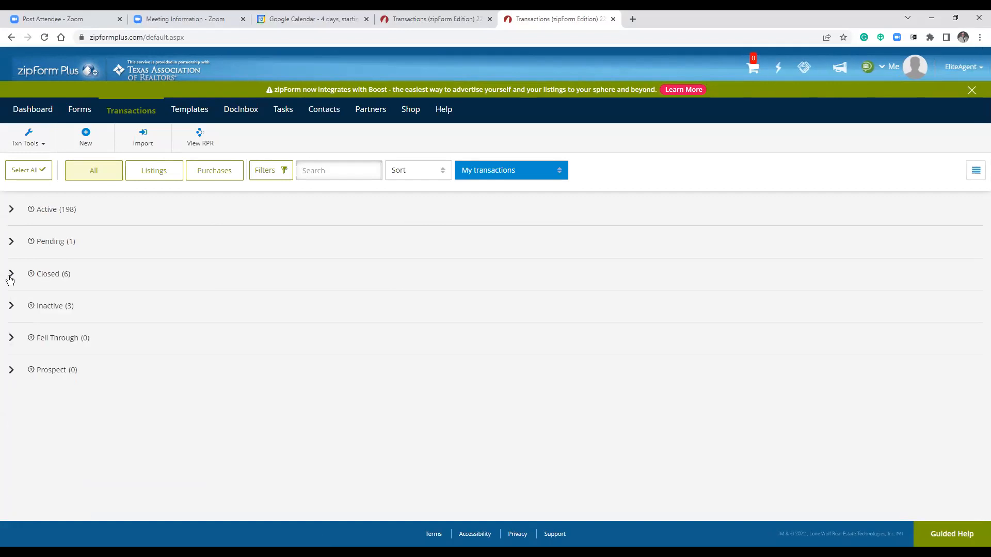
click(11, 308)
click(12, 308)
click(12, 209)
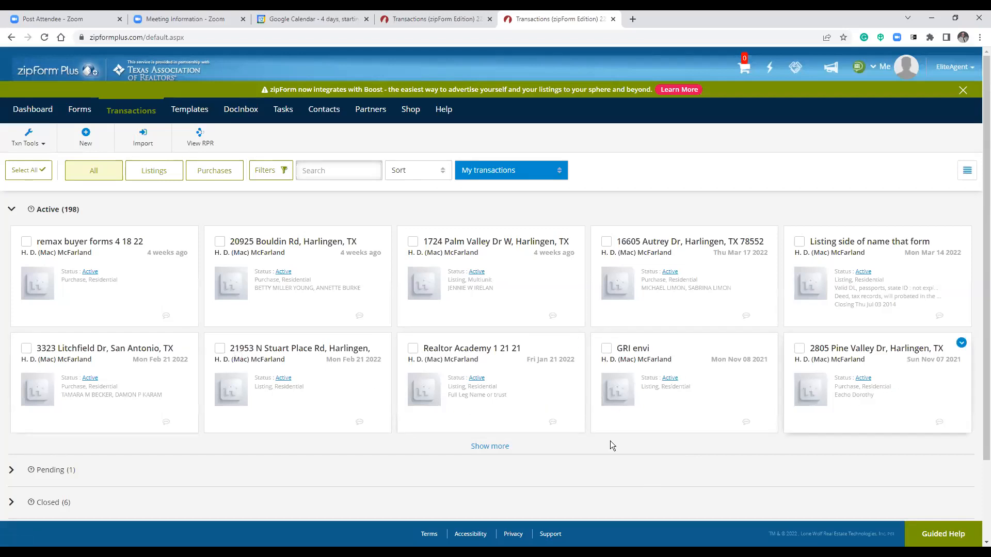
Load more Active transaction cards, scroll through them, and return to the Search box at the top.
click(487, 446)
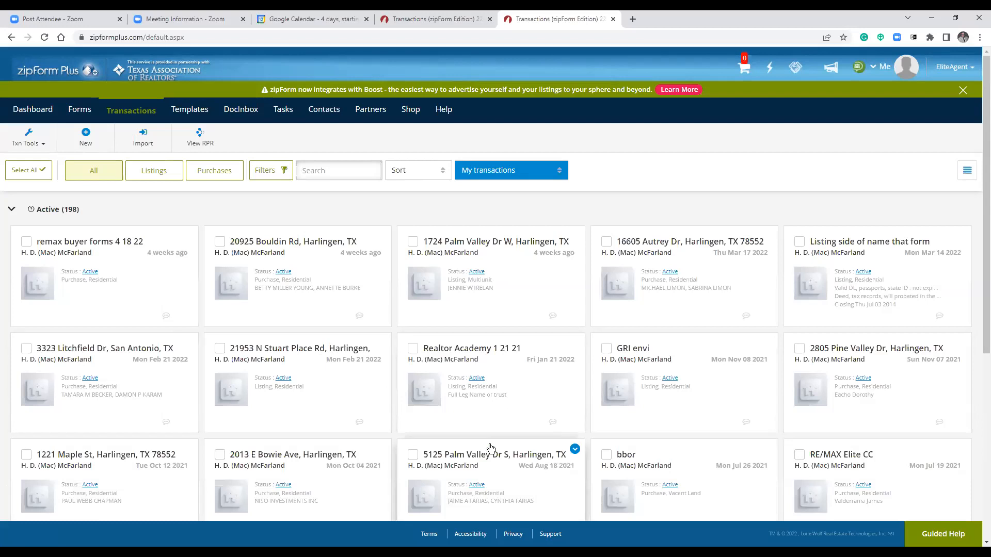
scroll(490, 448, down, 6)
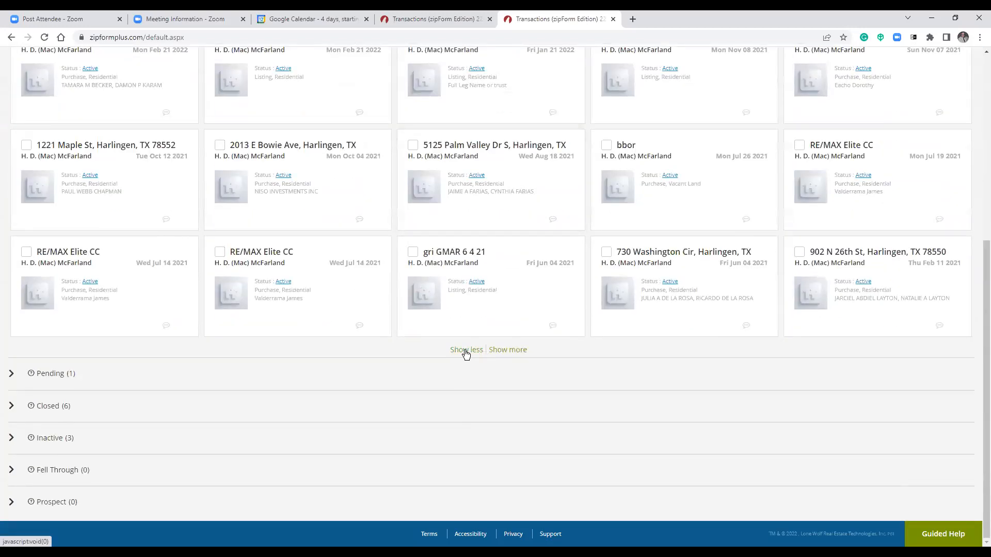
click(464, 350)
click(483, 352)
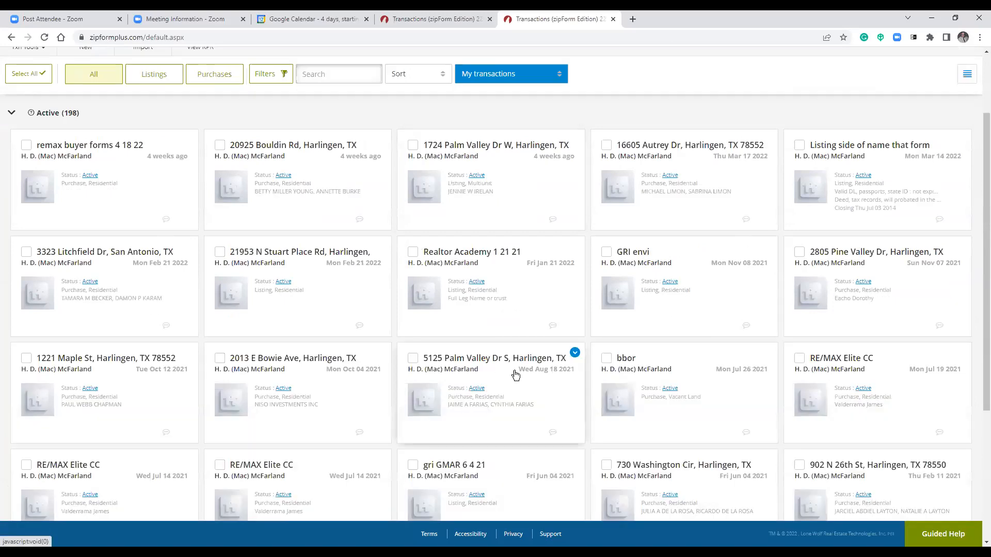
scroll(514, 413, down, 3)
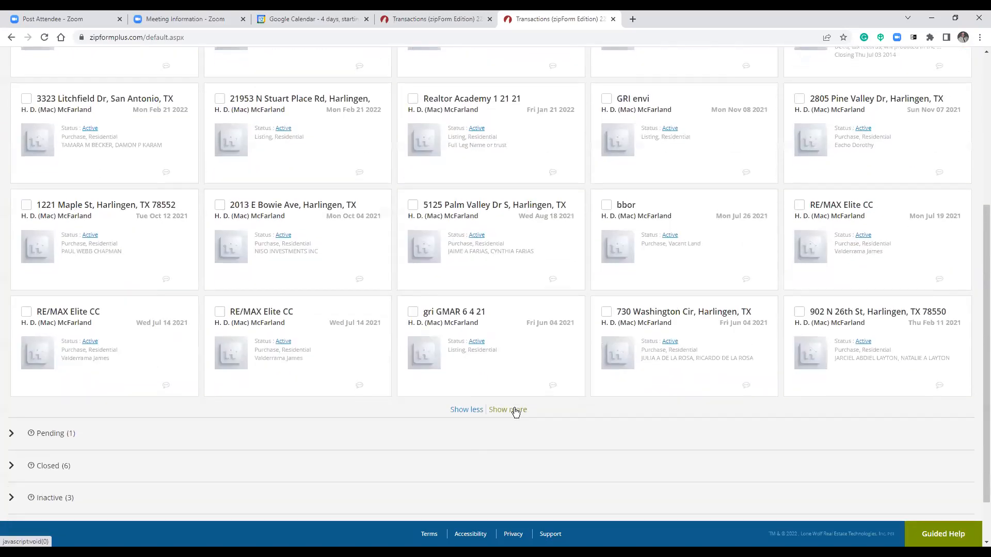
scroll(537, 361, down, 1)
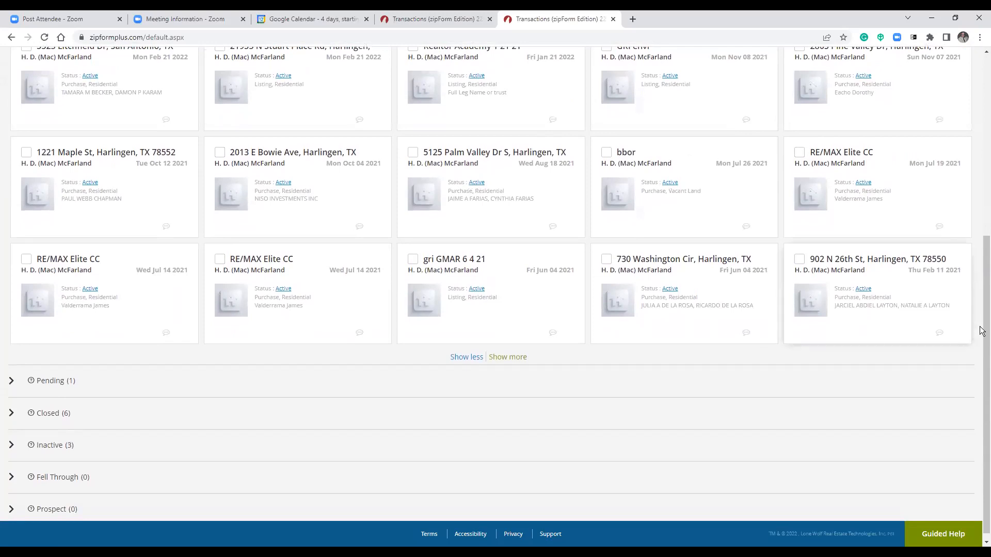
click(980, 170)
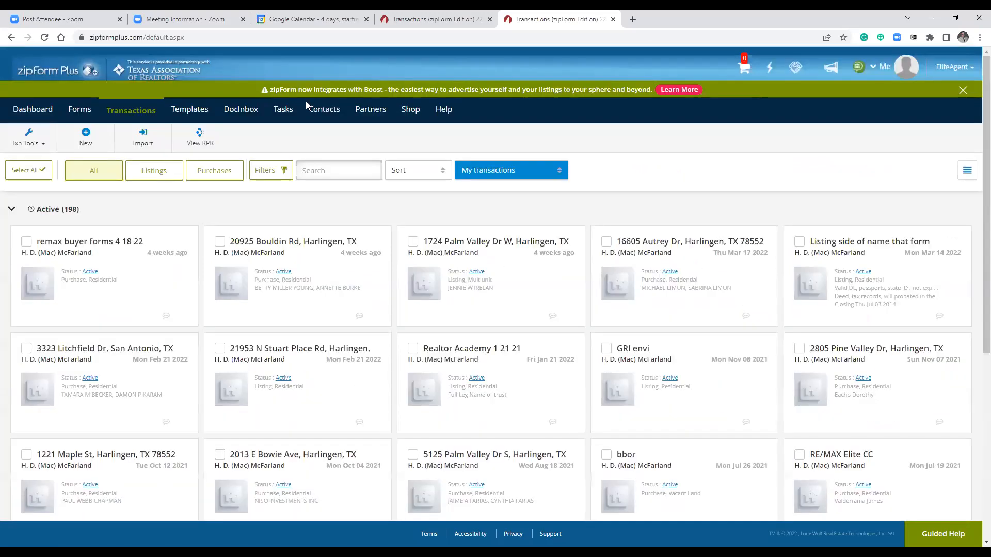
click(324, 170)
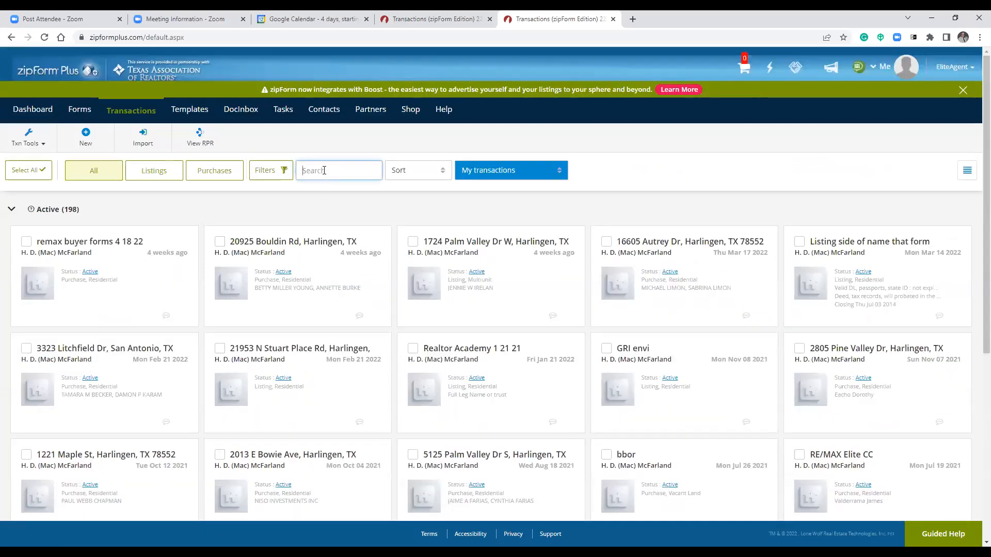
Search transactions for 'la fe' and open the first match's Documents list.
text(la fer)
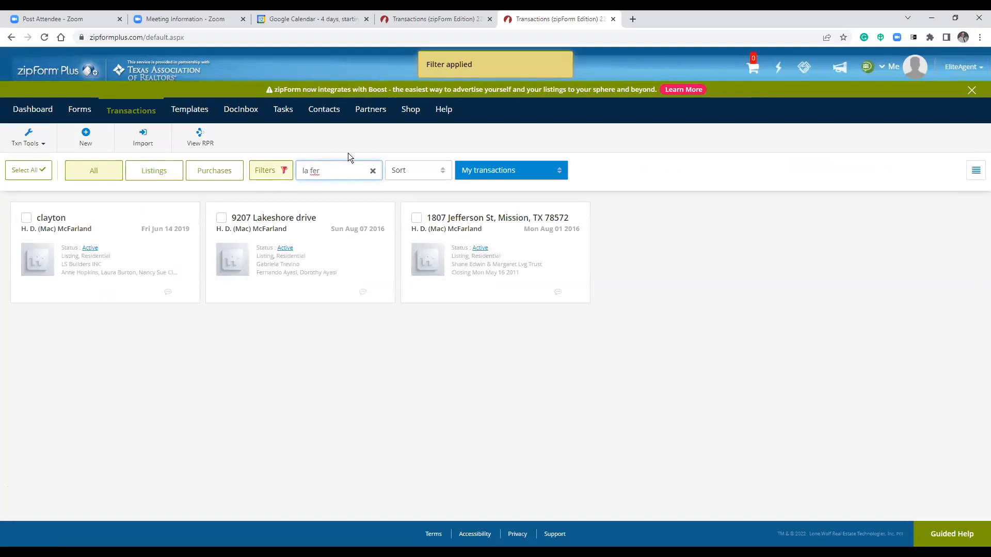
click(46, 220)
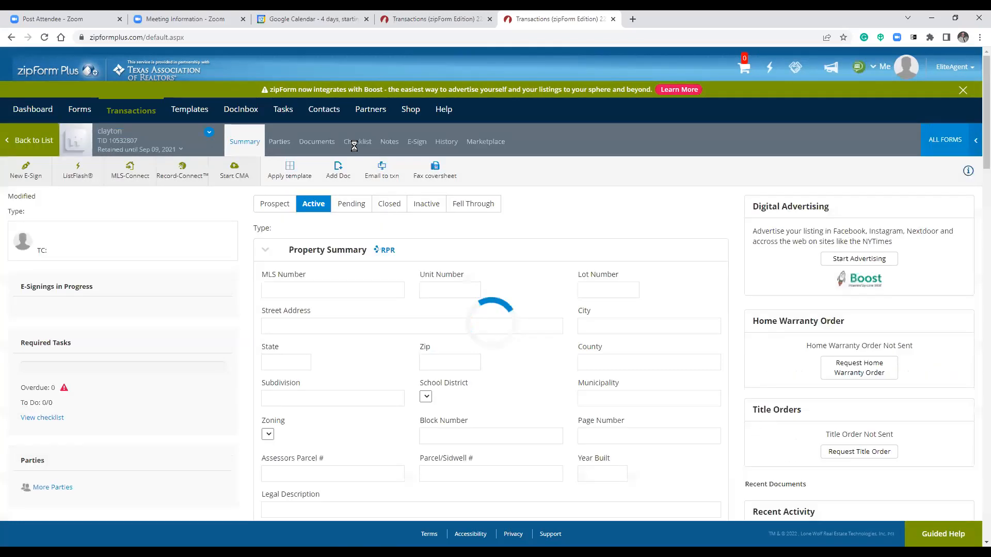
click(320, 143)
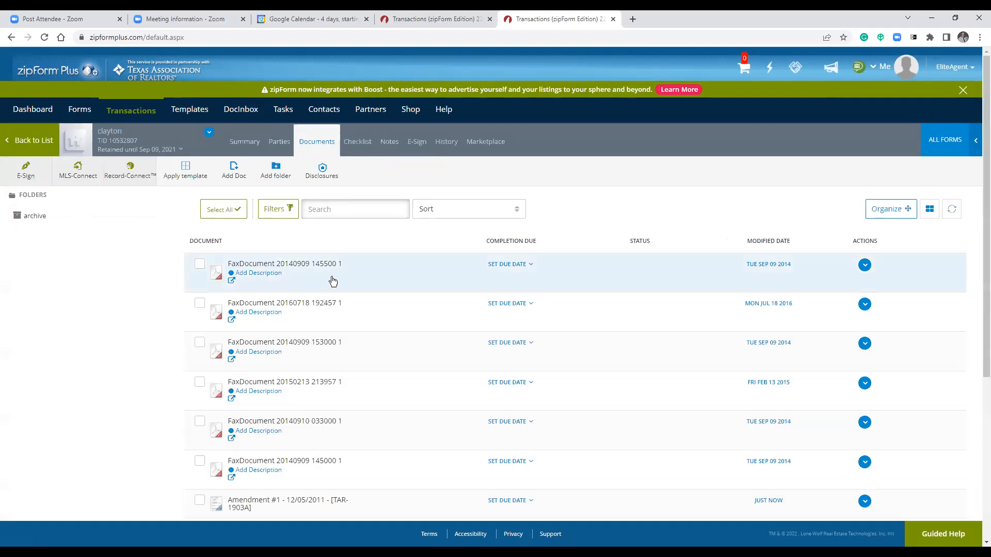
click(292, 268)
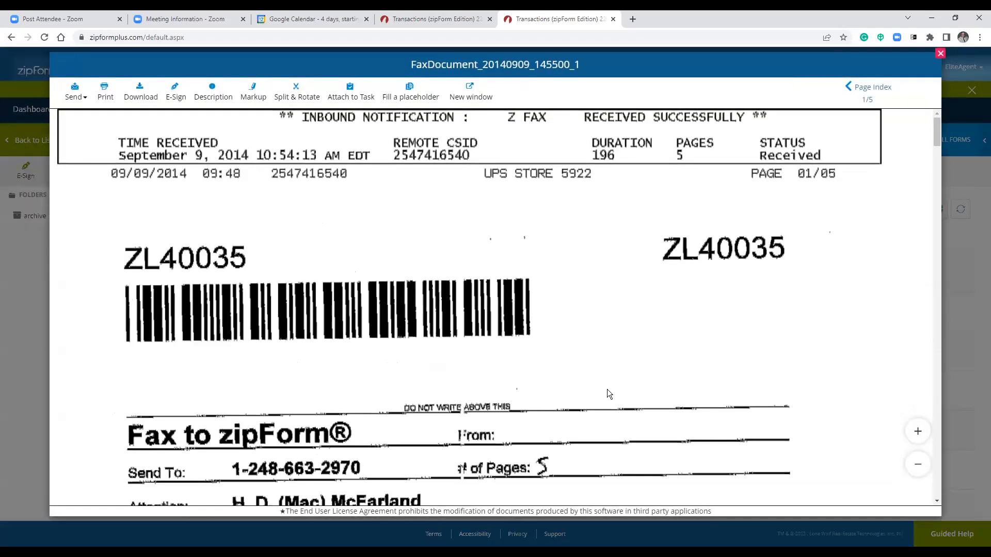
scroll(595, 381, down, 2)
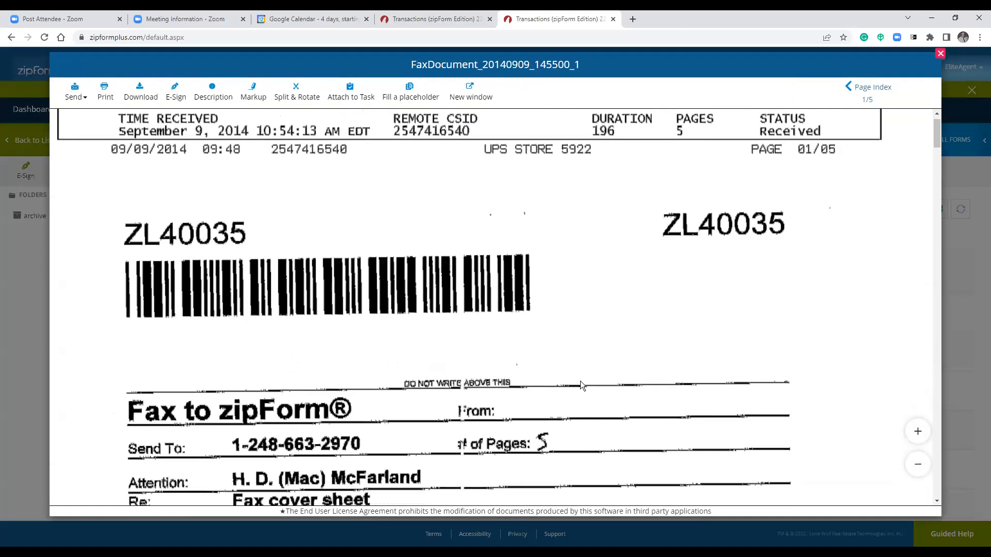
scroll(234, 356, down, 1)
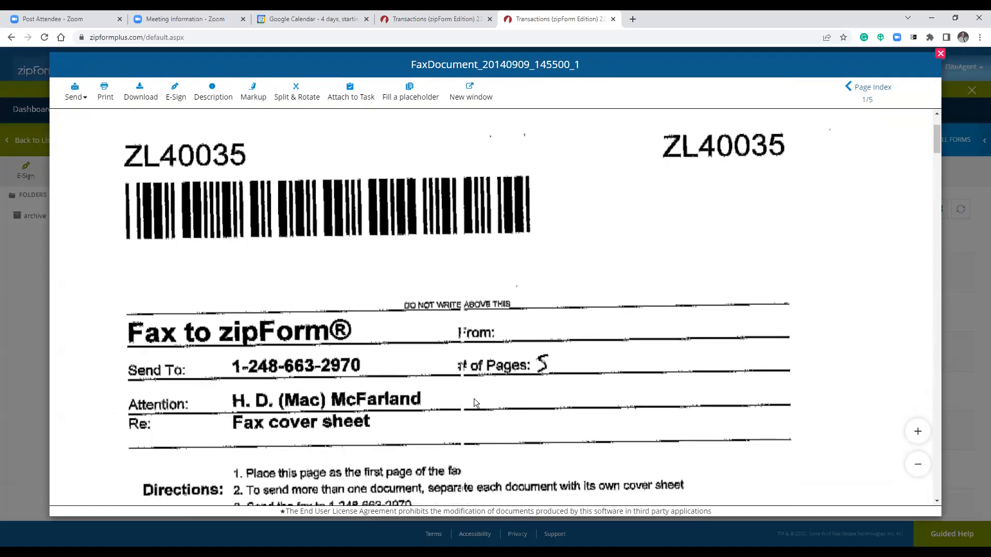
scroll(534, 359, down, 1)
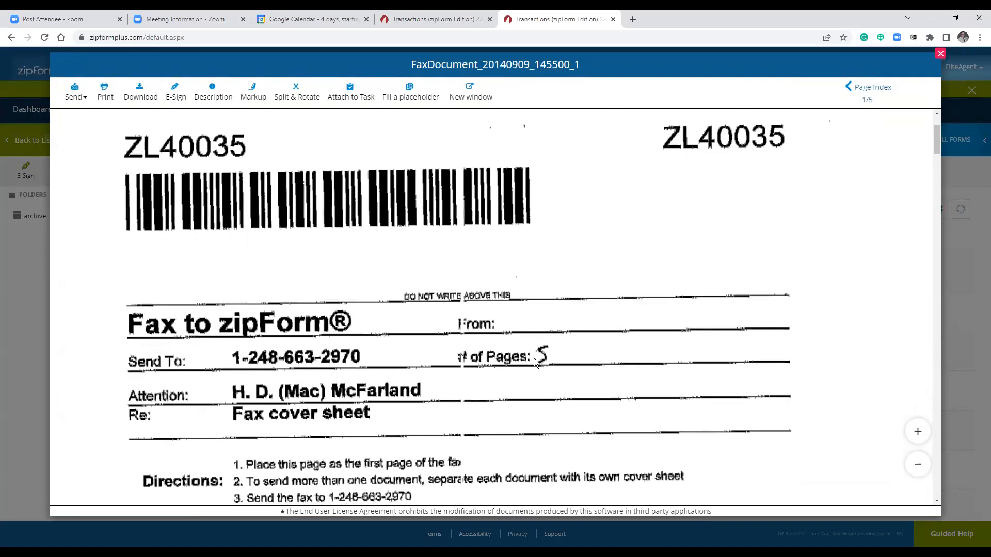
scroll(506, 328, up, 2)
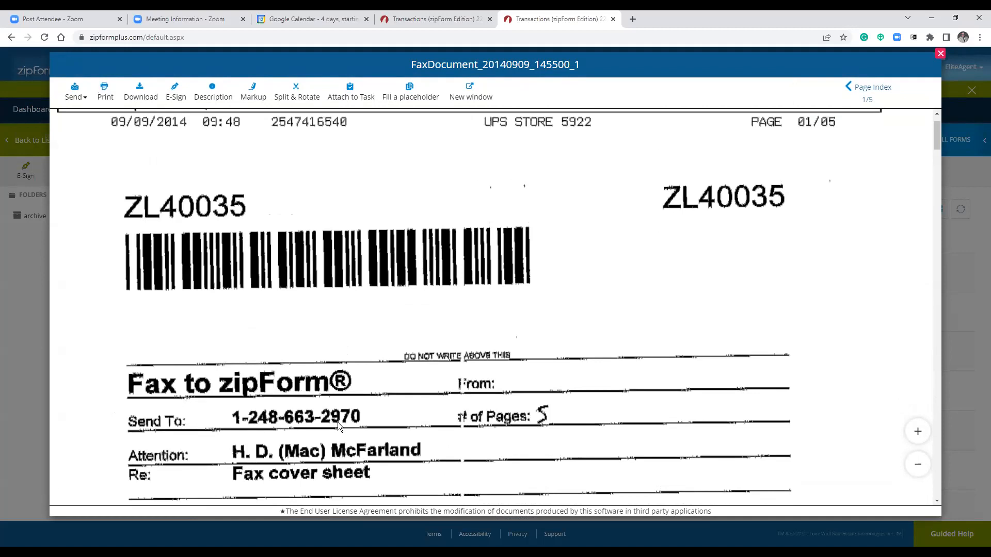
scroll(559, 357, down, 10)
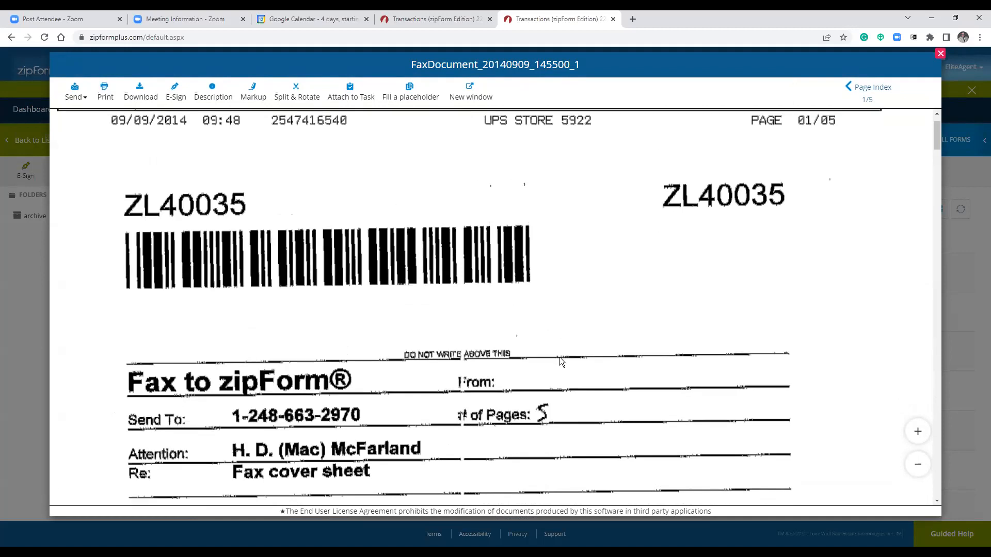
scroll(553, 362, down, 20)
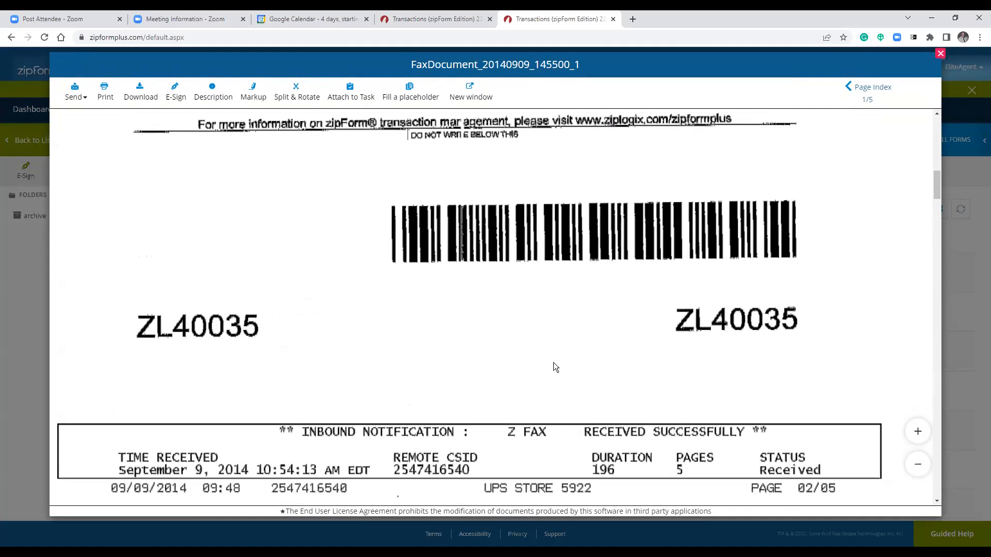
scroll(549, 362, up, 10)
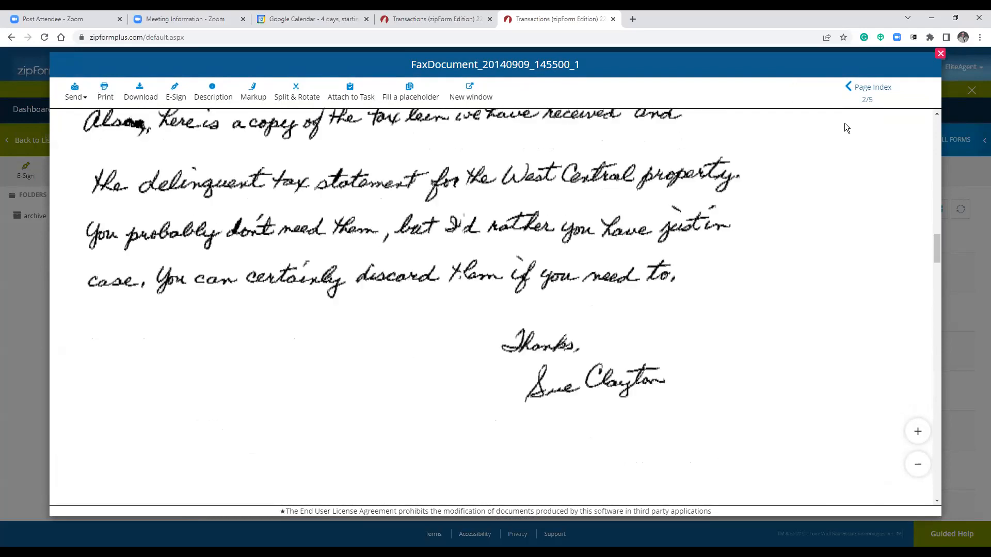
click(941, 53)
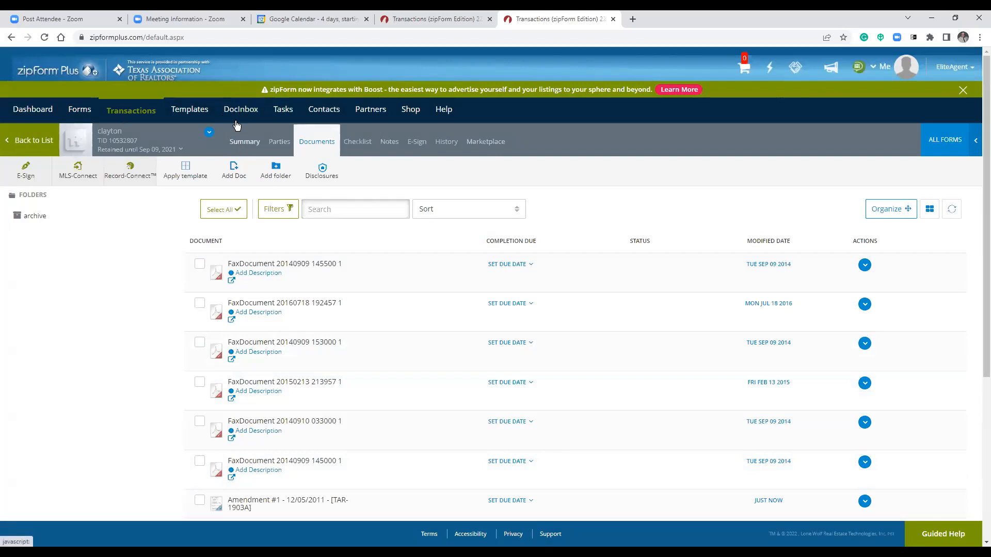
click(243, 136)
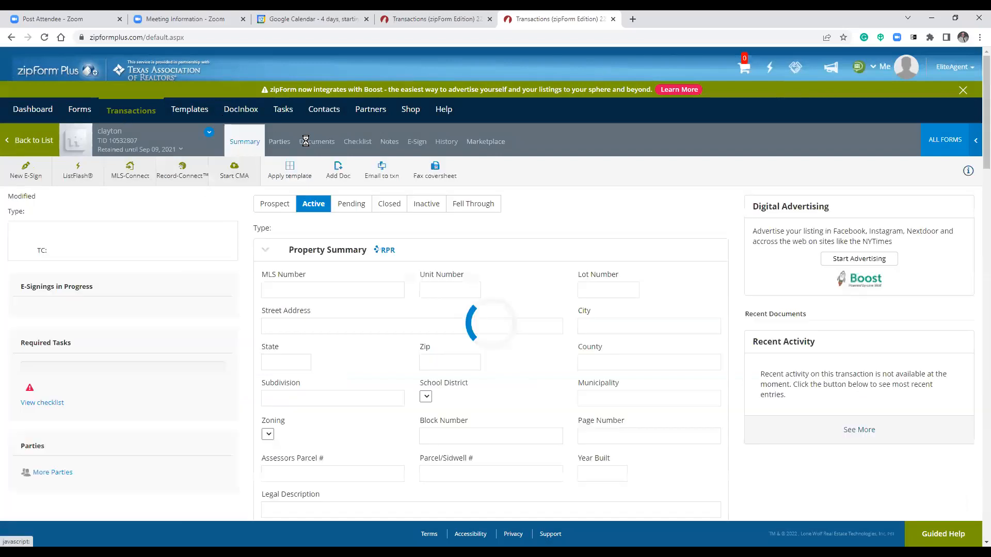
Close the extra browser tab and bring up the 123 a st fax cover sheet.
click(612, 19)
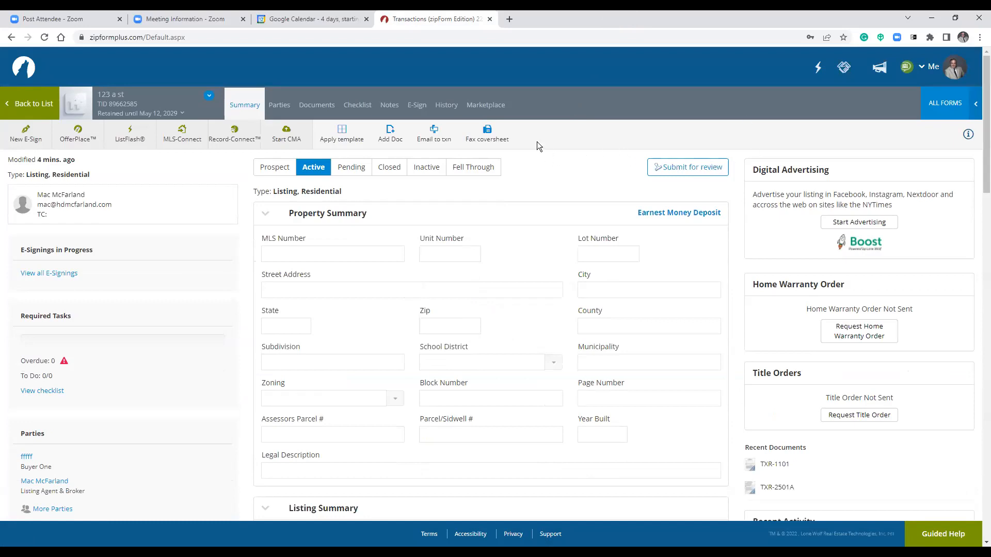
click(485, 137)
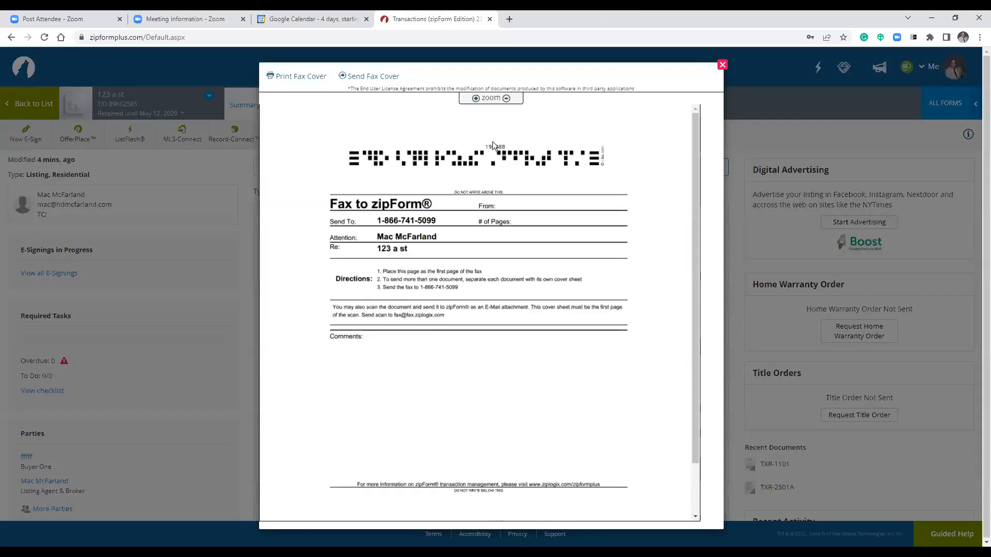
click(723, 66)
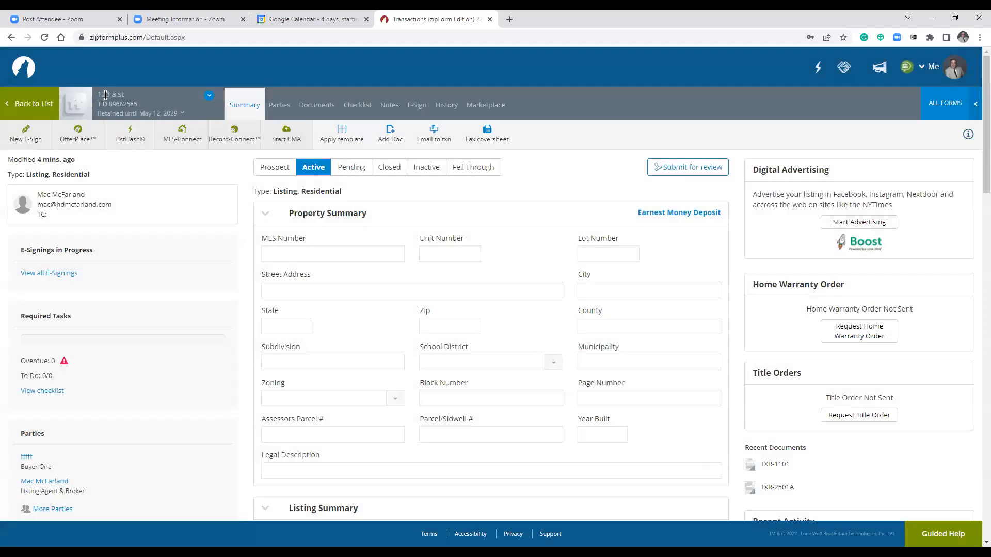
click(489, 136)
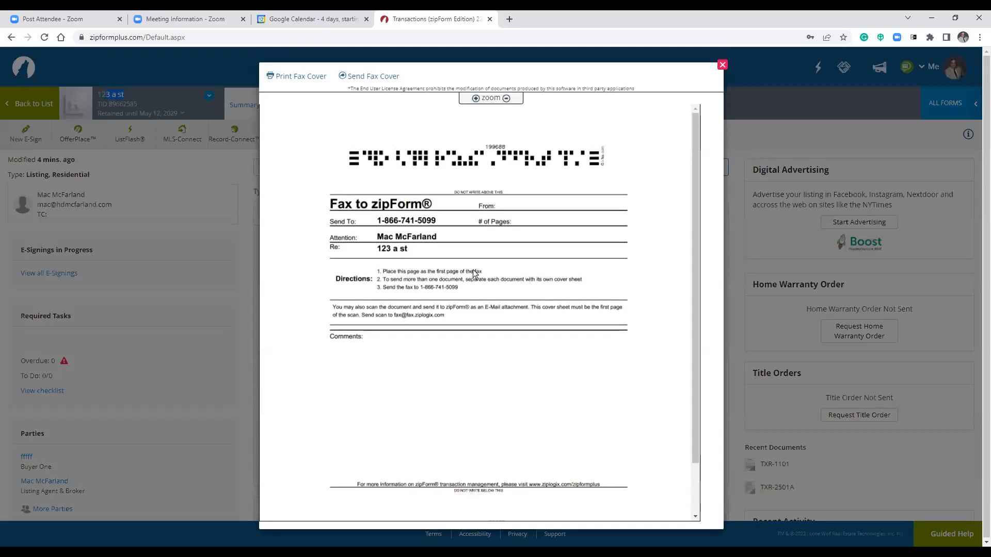
scroll(472, 269, down, 1)
scroll(468, 258, up, 1)
Start sending the fax cover sheet, then dismiss the contact picker and send form unsent.
click(367, 76)
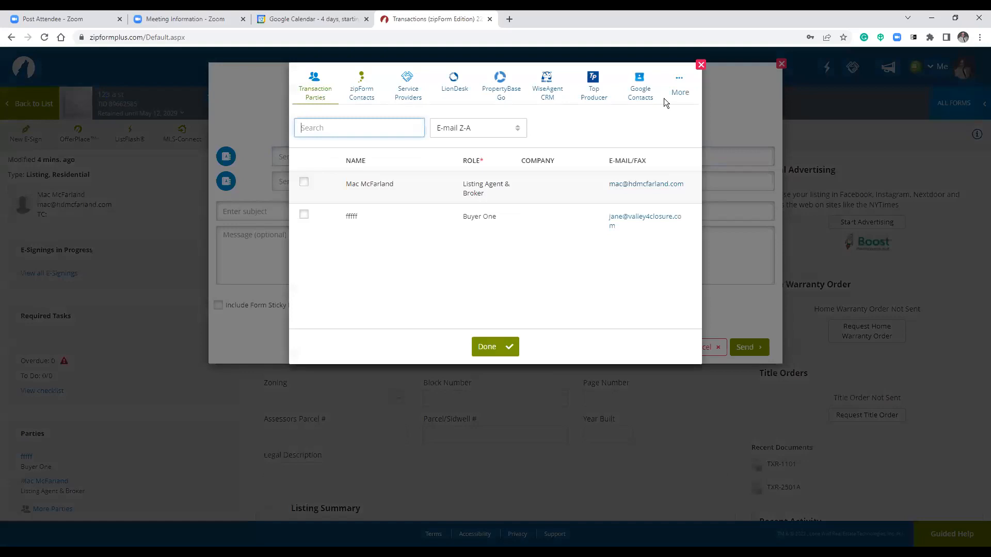
click(701, 65)
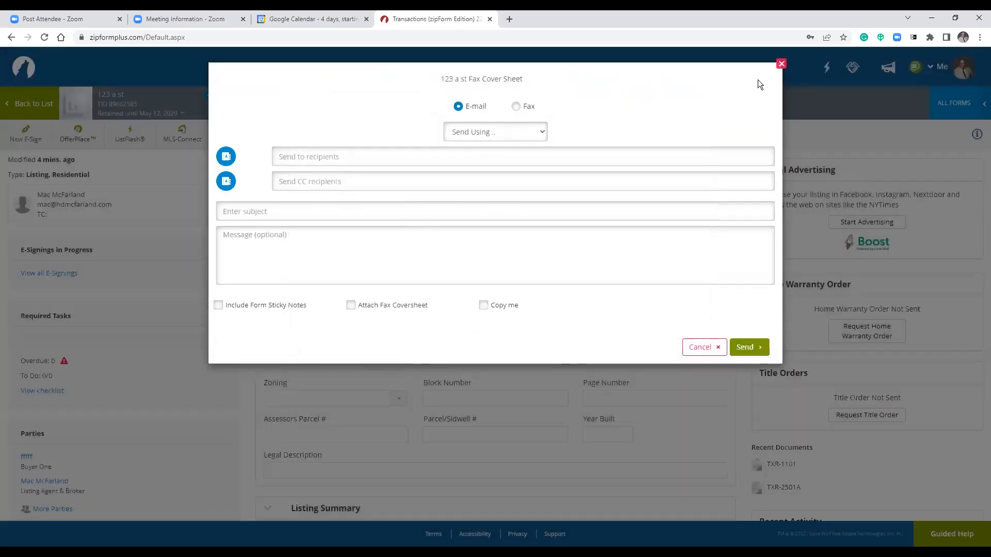
click(782, 65)
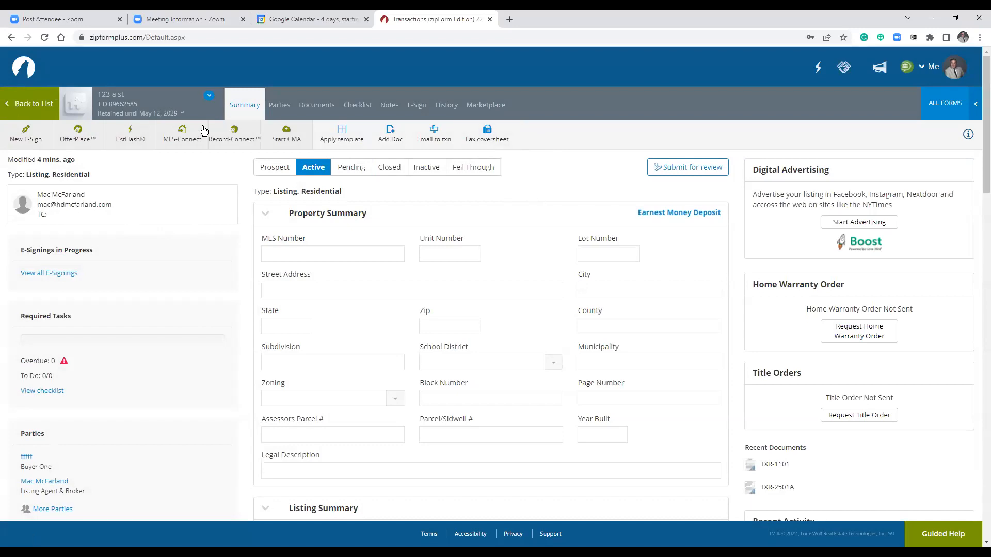
Open the 123 a st Documents list and the Wire Fraud Warning (TXR-2517A) options.
click(321, 112)
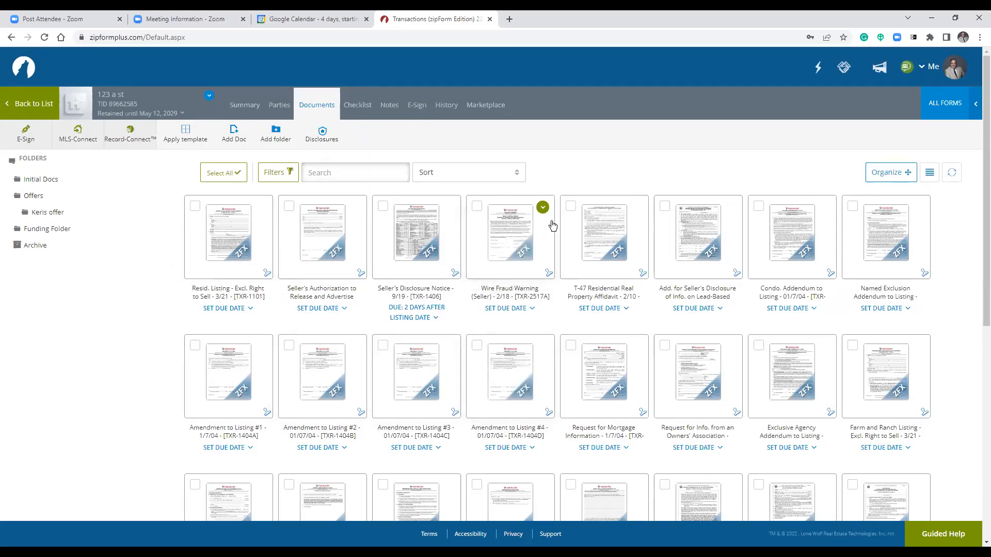
click(542, 208)
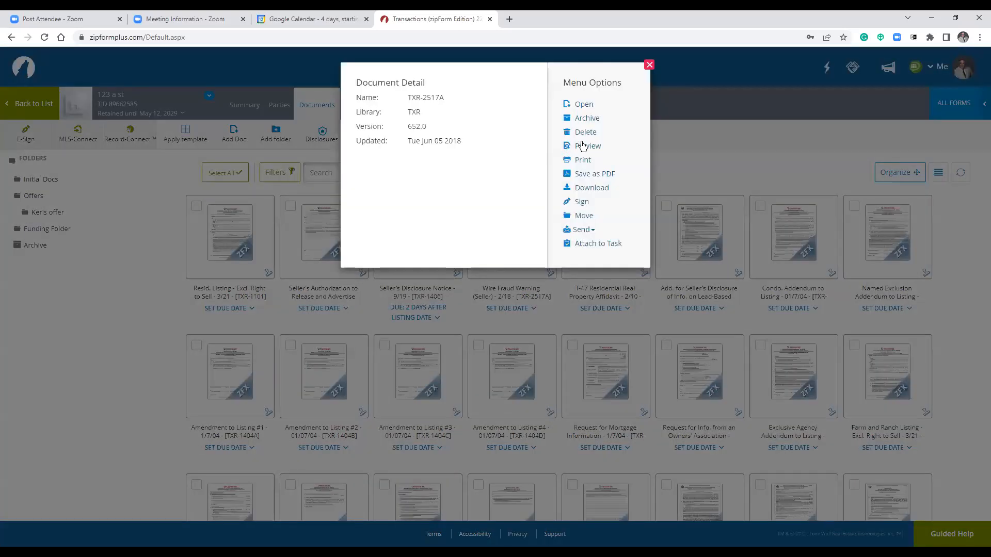
Delete the Wire Fraud Warning form and open Seller's Authorization to Release and Advertise.
click(580, 132)
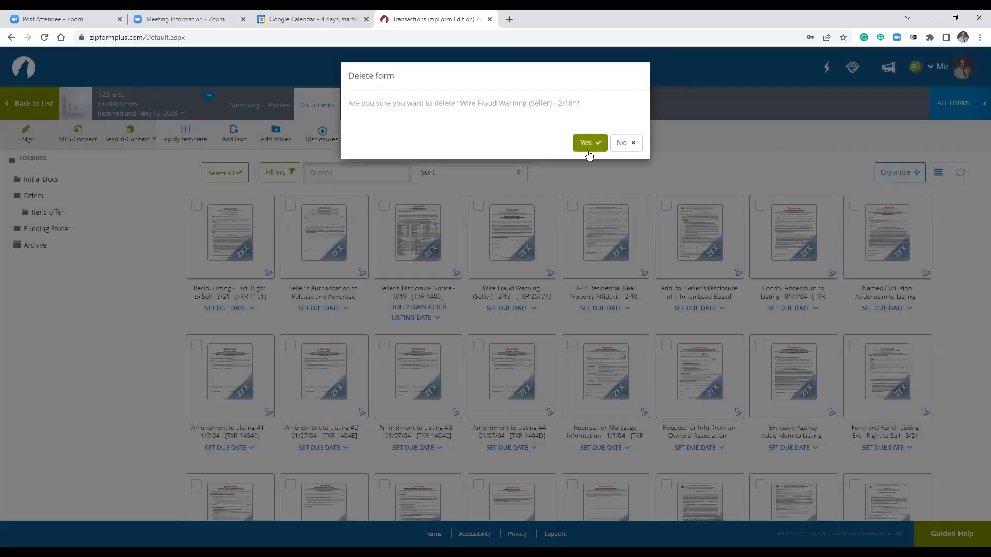
click(589, 153)
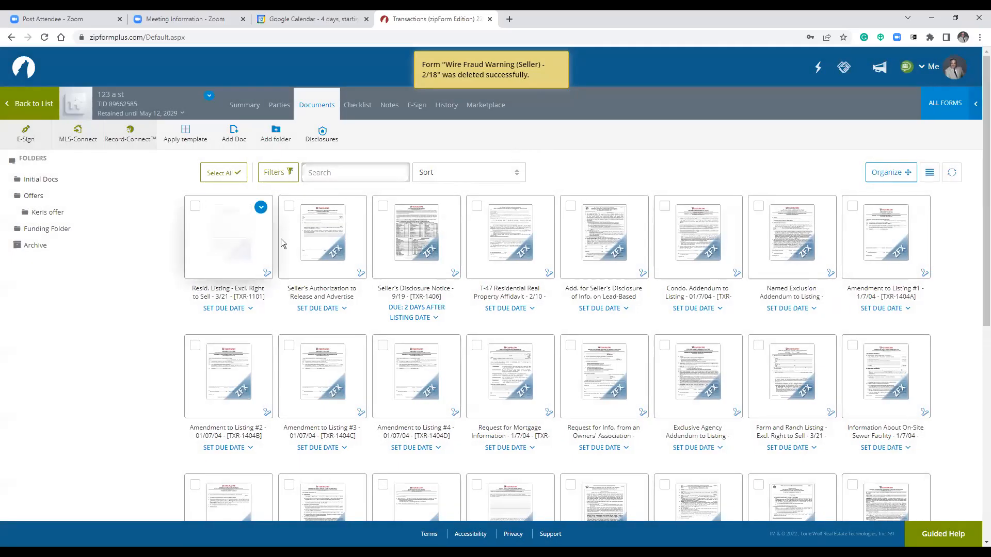
click(303, 242)
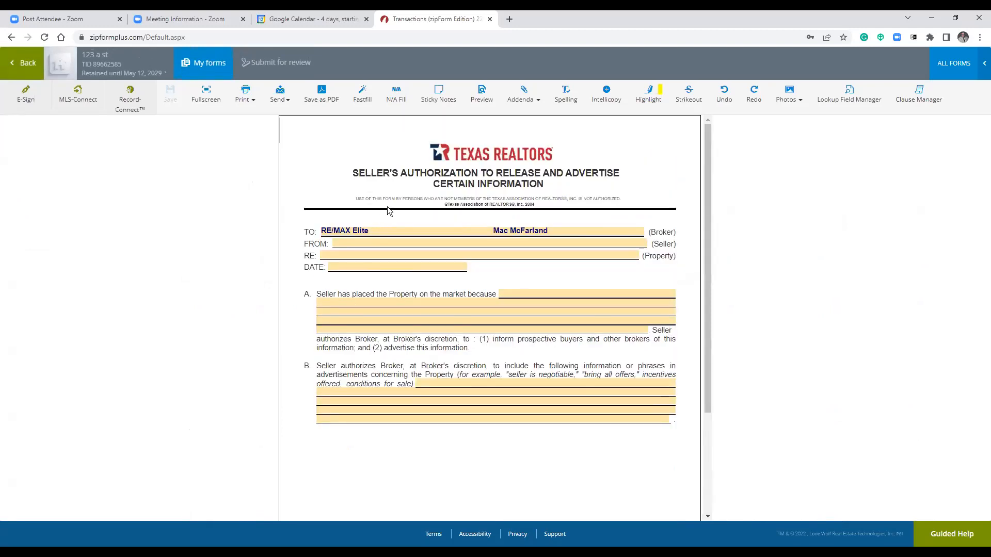
click(286, 63)
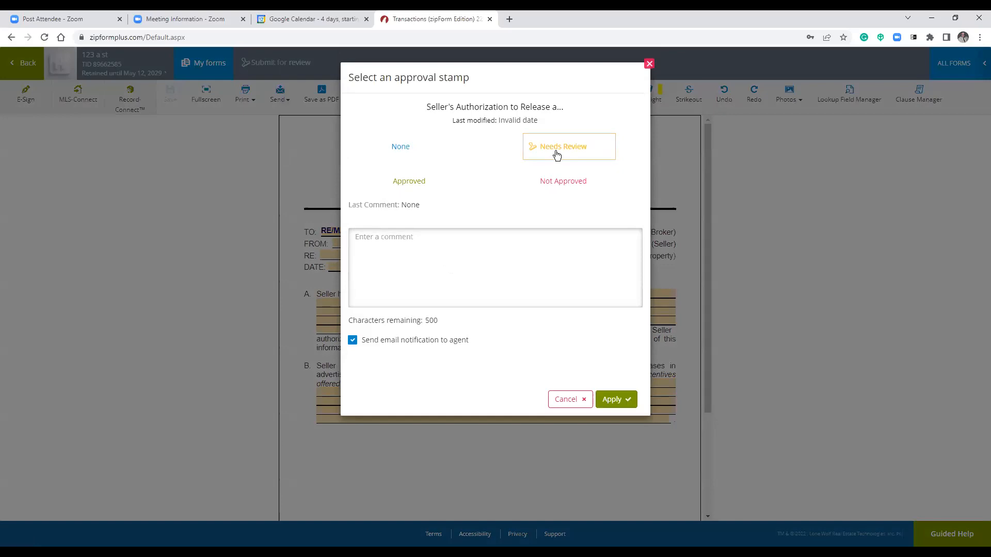
click(405, 257)
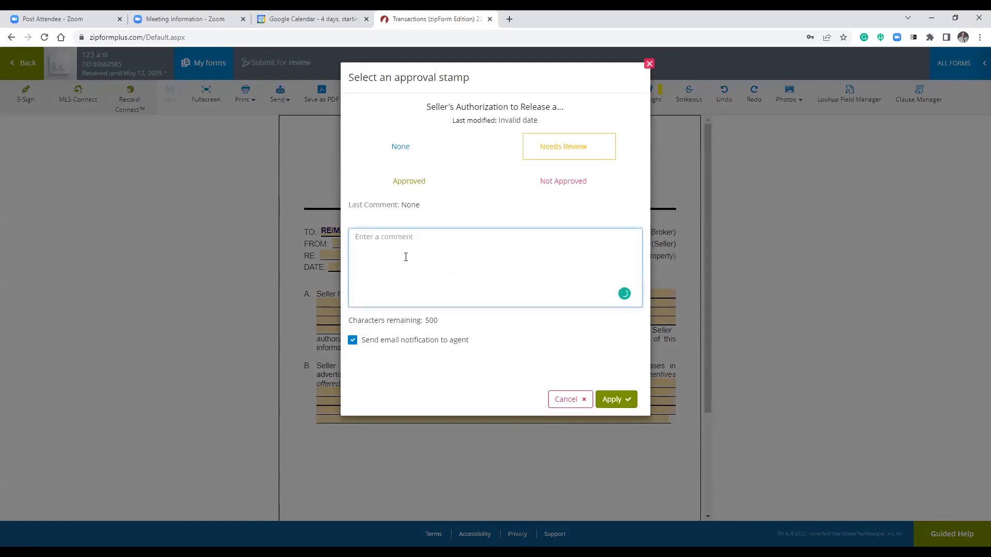
text(adfd)
key(BackSpace)
key(BackSpace)
key(BackSpace)
key(BackSpace)
click(616, 399)
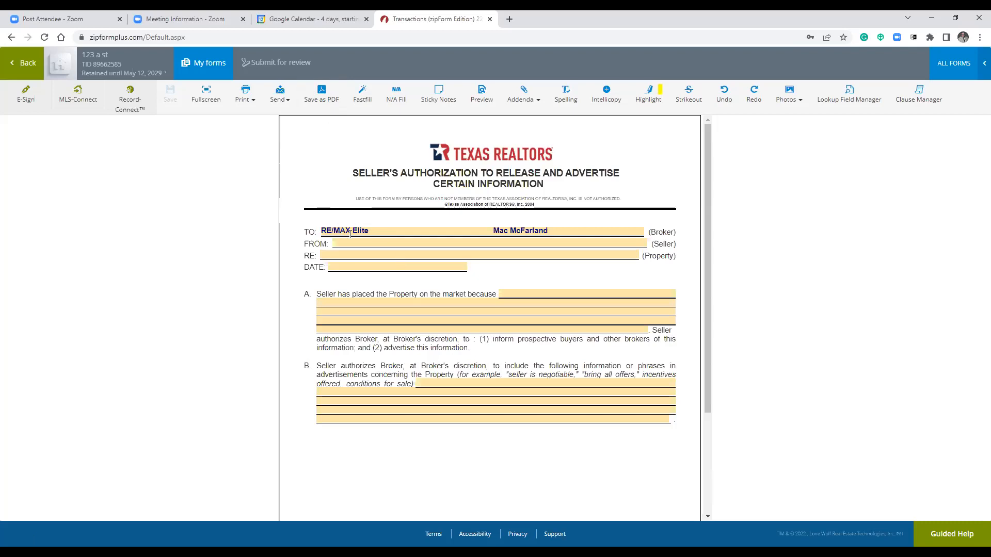
scroll(386, 302, down, 1)
scroll(386, 302, down, 3)
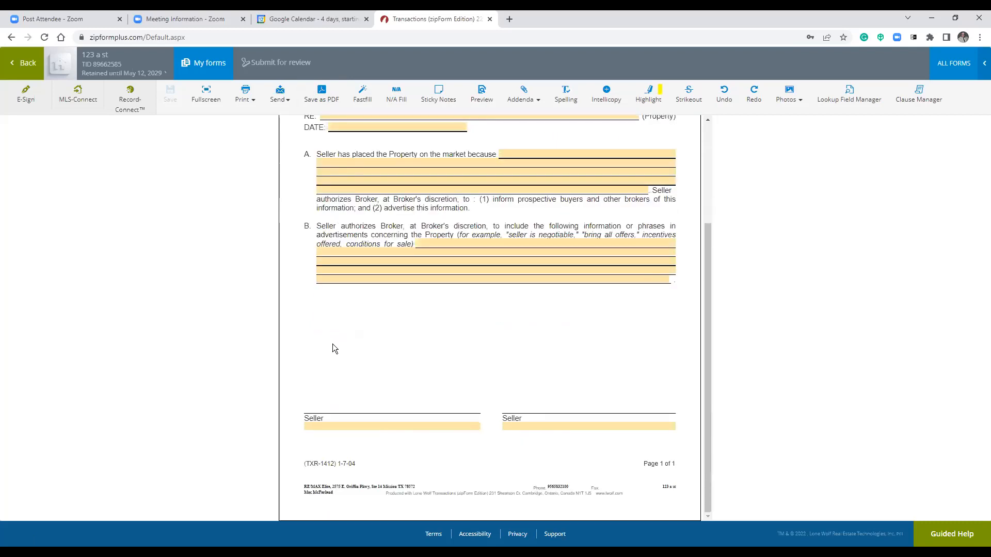
scroll(348, 232, up, 3)
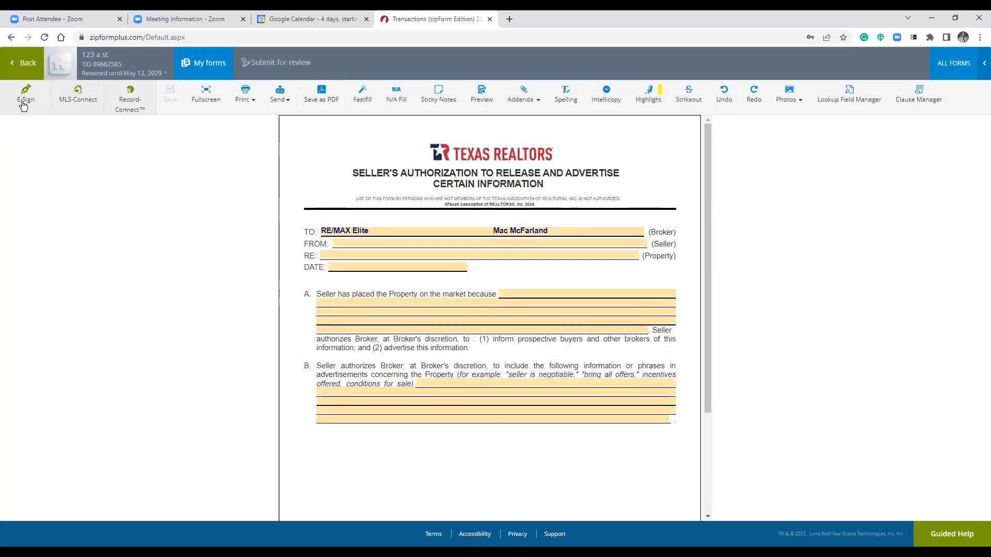
Start an e-sign packet for the Seller's Authorization form and advance to choosing signers.
click(23, 98)
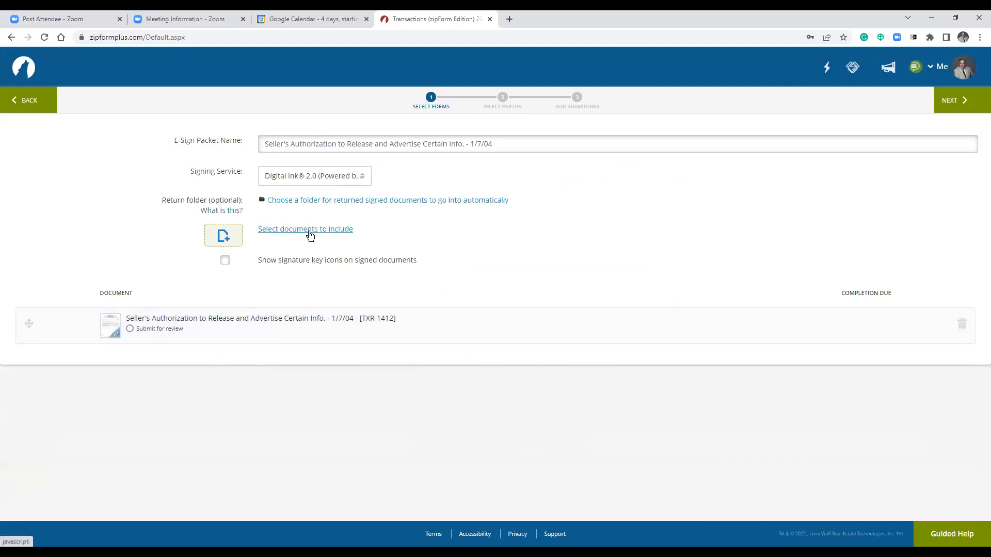
click(962, 105)
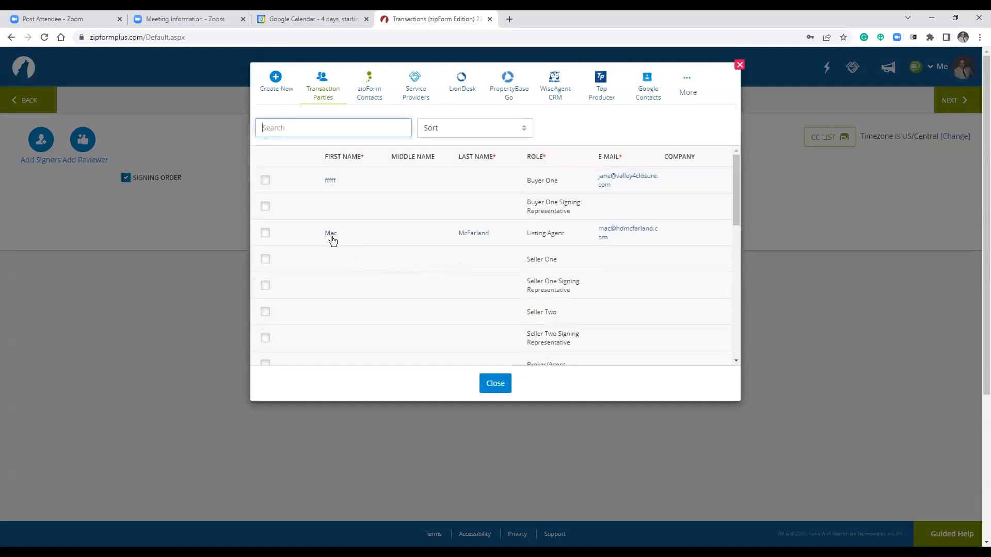
Add the Listing Agent as a signer, then enter Buyer One's last name and add Buyer One.
click(266, 184)
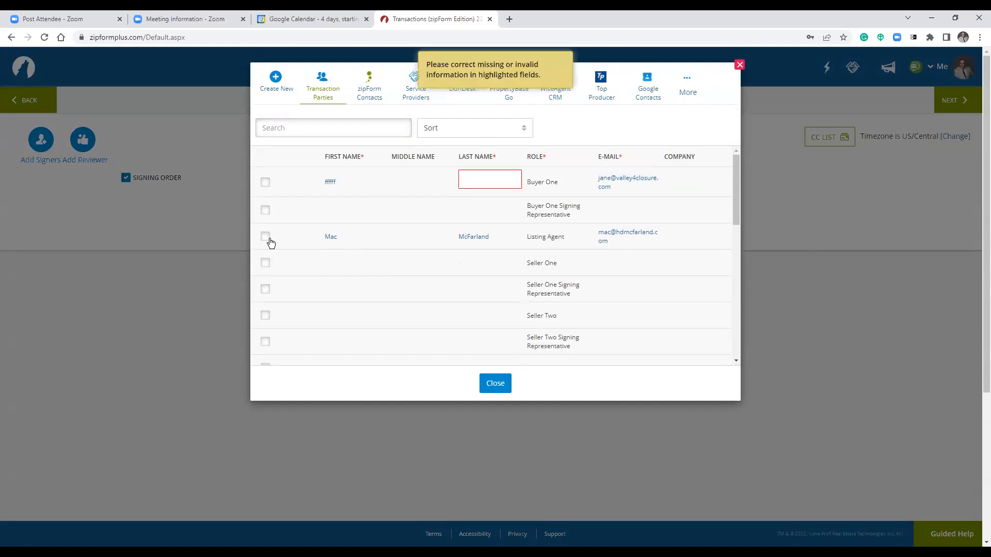
click(493, 180)
click(266, 238)
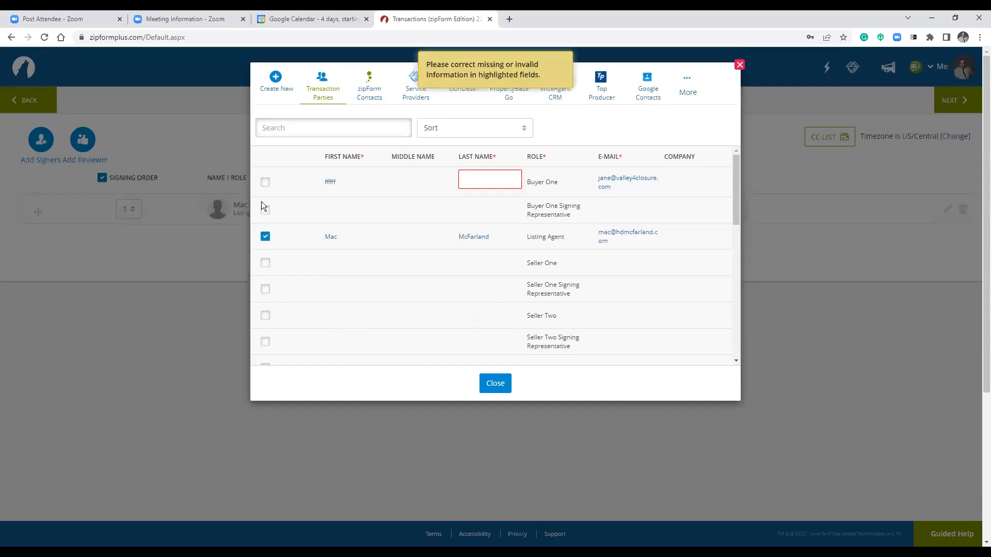
click(481, 181)
text(ZCXVZXCV)
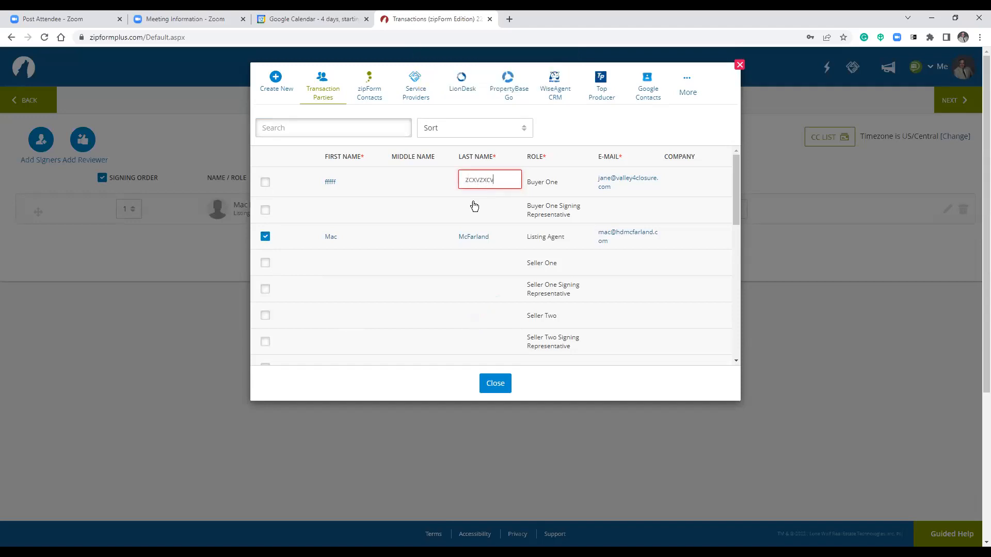
click(266, 184)
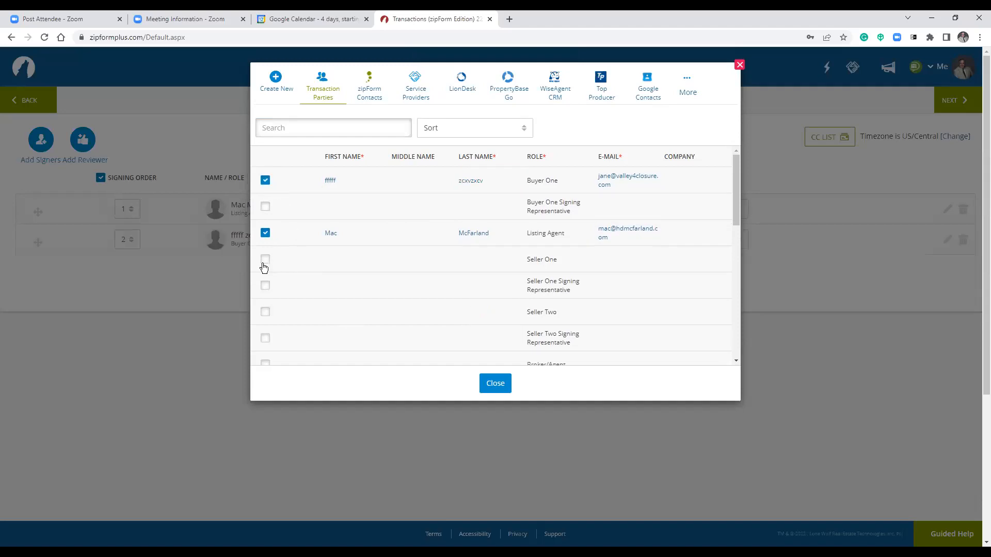
Enter Seller One's first and last names and try adding them, which flags a missing e-mail.
click(338, 260)
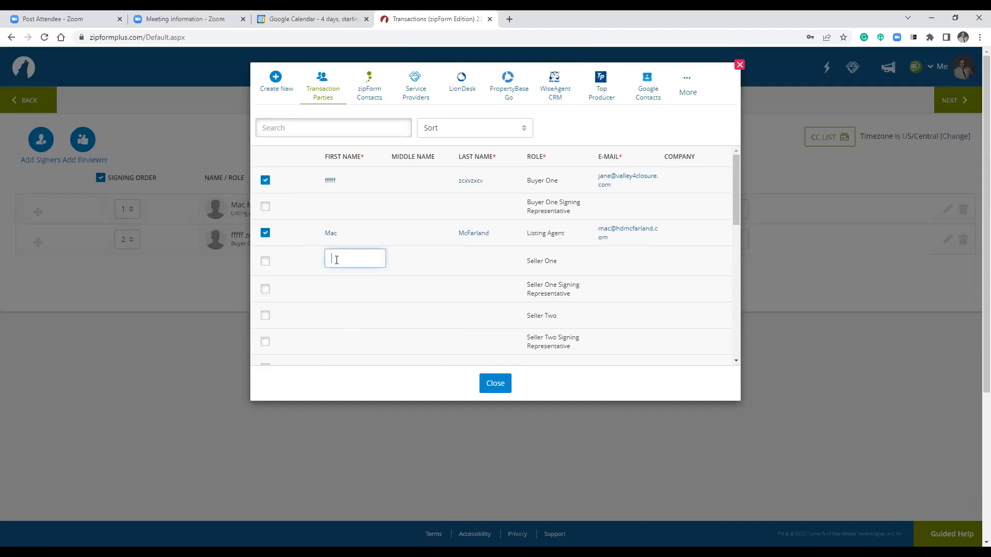
text(sdfgdf)
key(Tab)
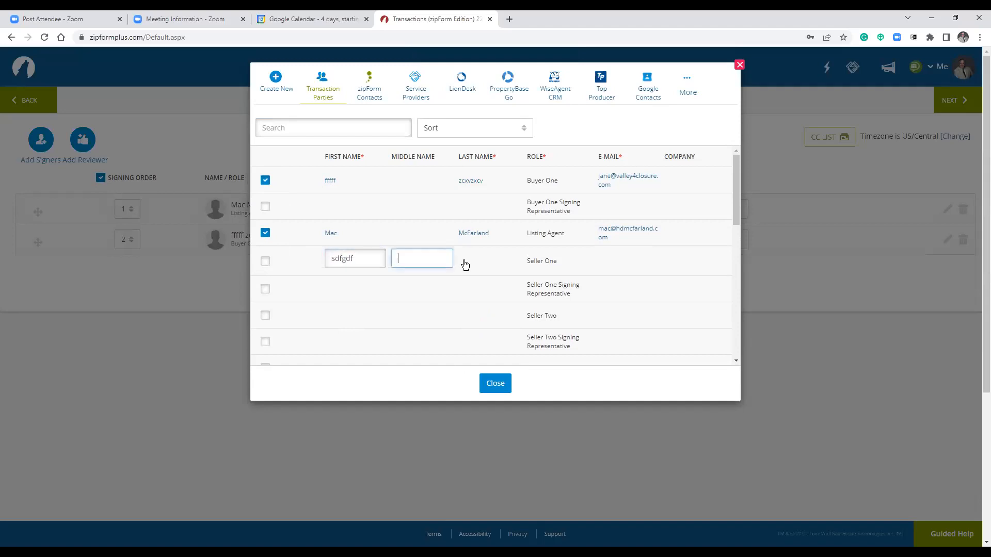
click(474, 260)
text(sdfgfd)
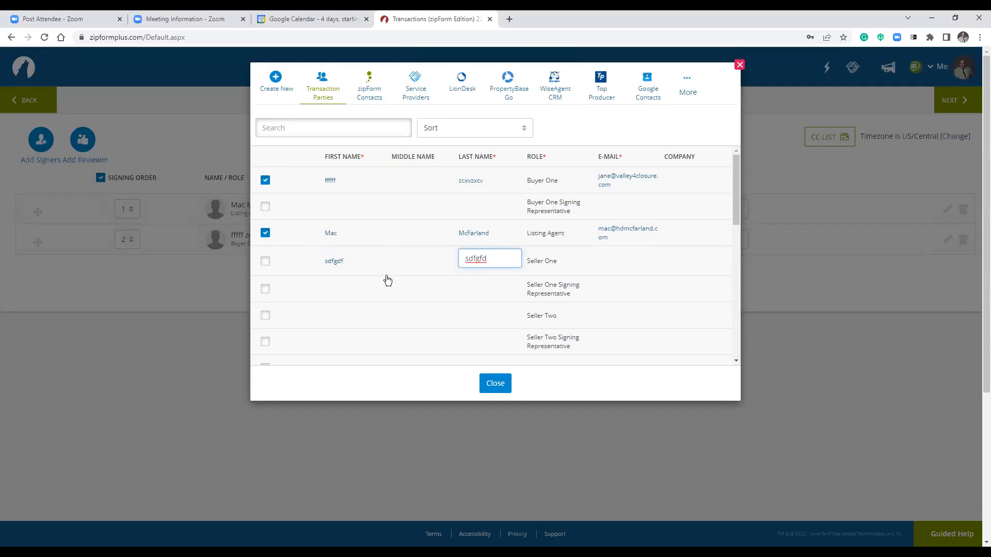
click(333, 294)
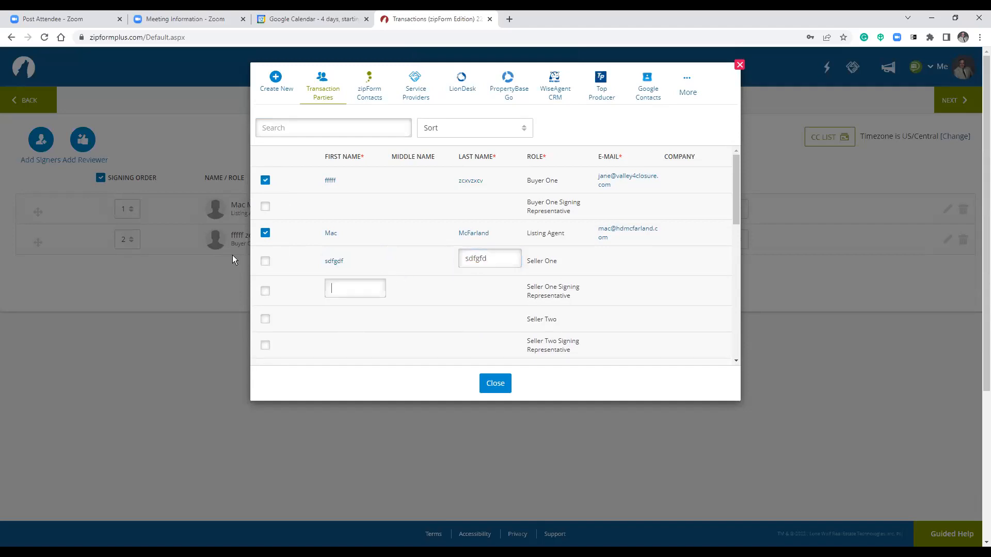
click(267, 261)
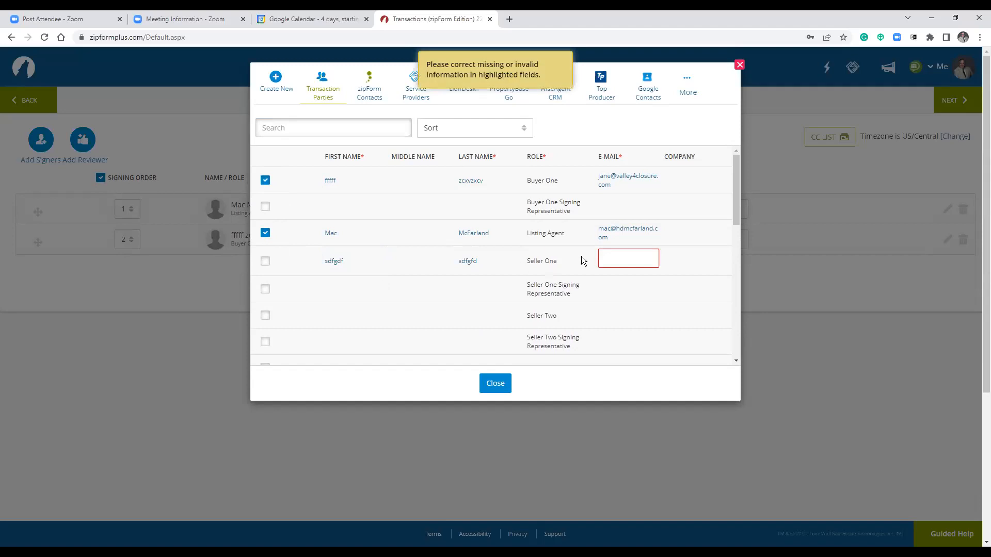
click(627, 256)
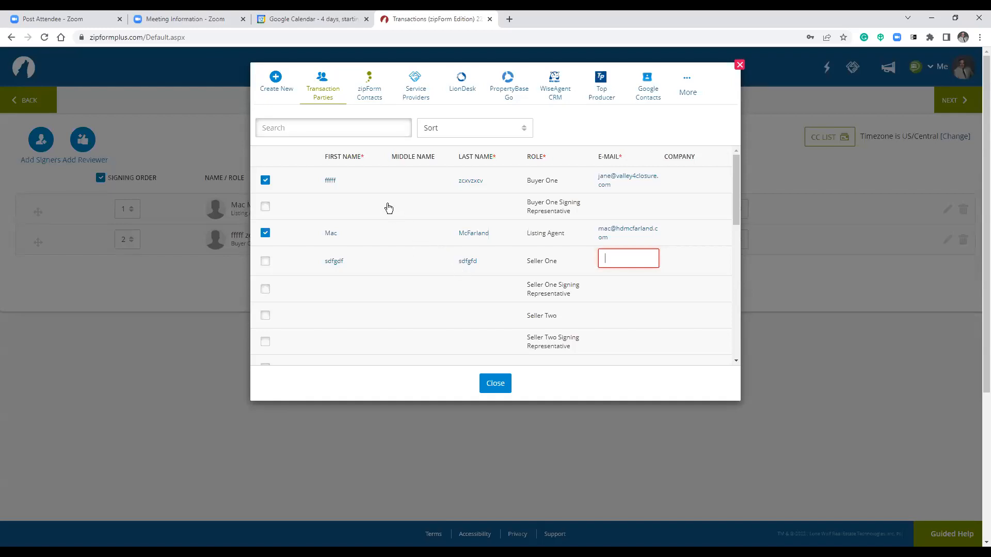
Leave the e-mail blank, keep Listing Agent and Buyer One as signers, and turn off Signing Order.
click(648, 122)
click(496, 383)
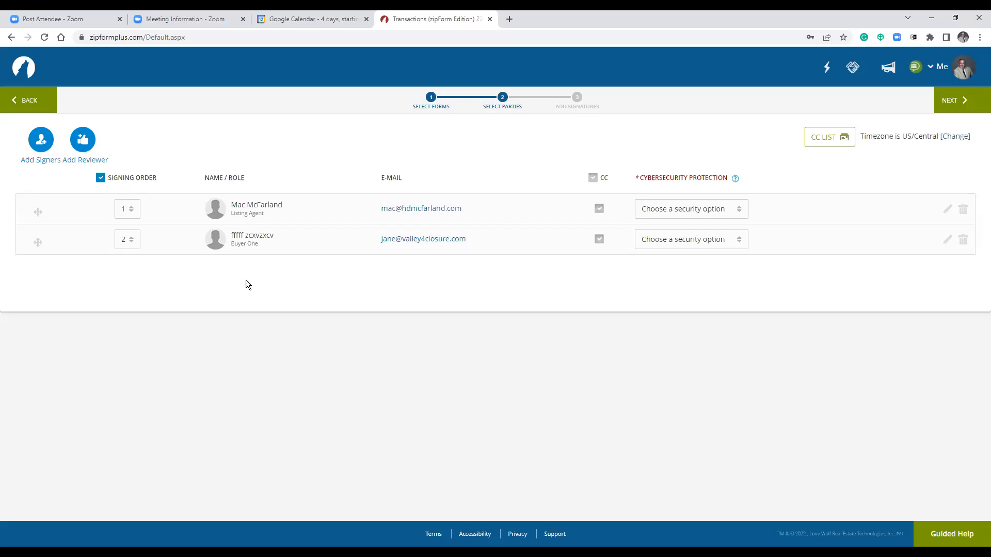
click(101, 177)
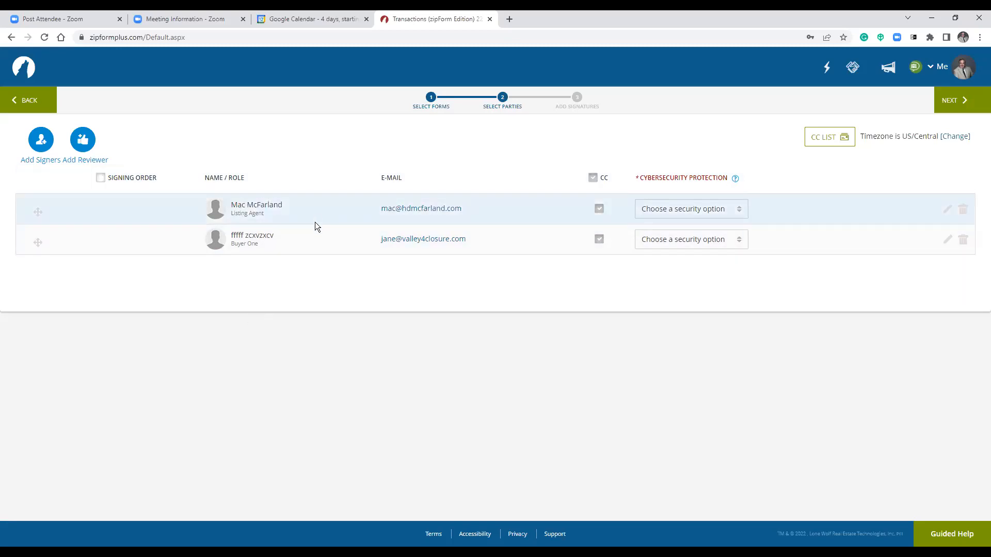
Check Add Signers and Add Reviewer without changes, then advance to Step 4: Design.
click(38, 144)
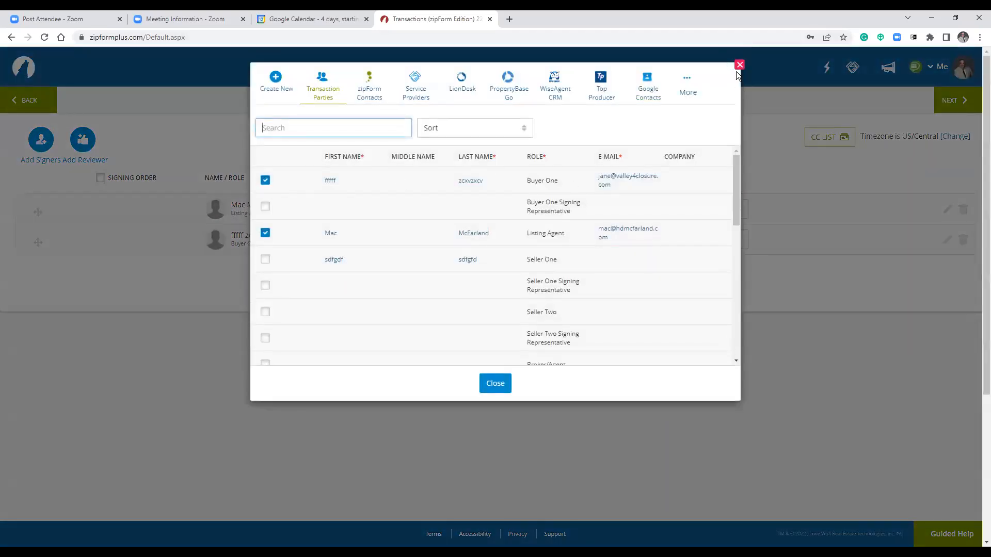
click(740, 65)
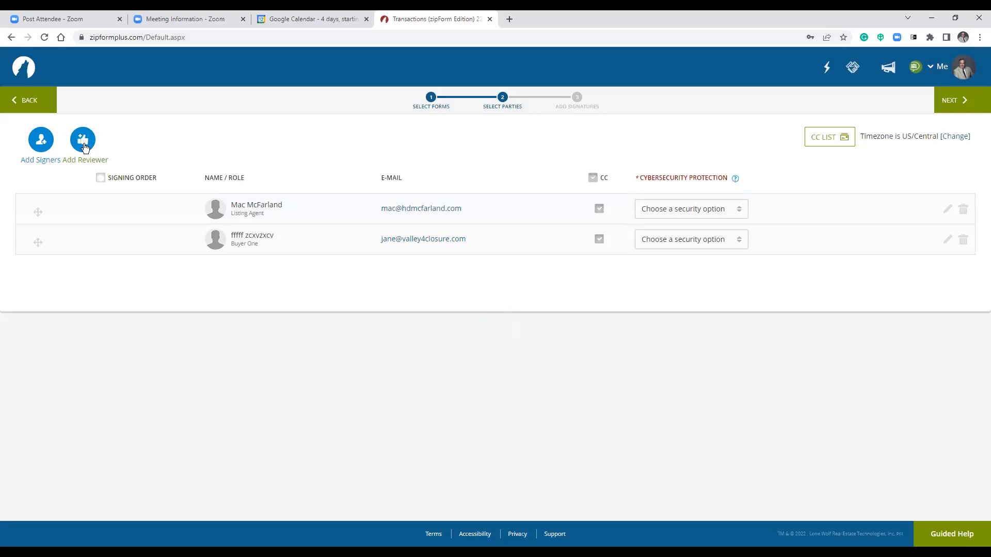
click(83, 149)
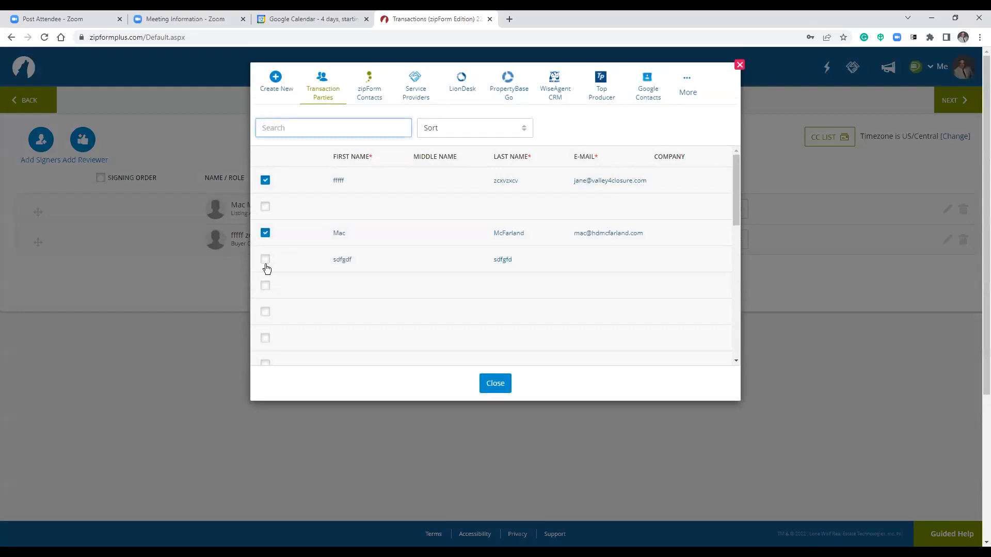
click(740, 65)
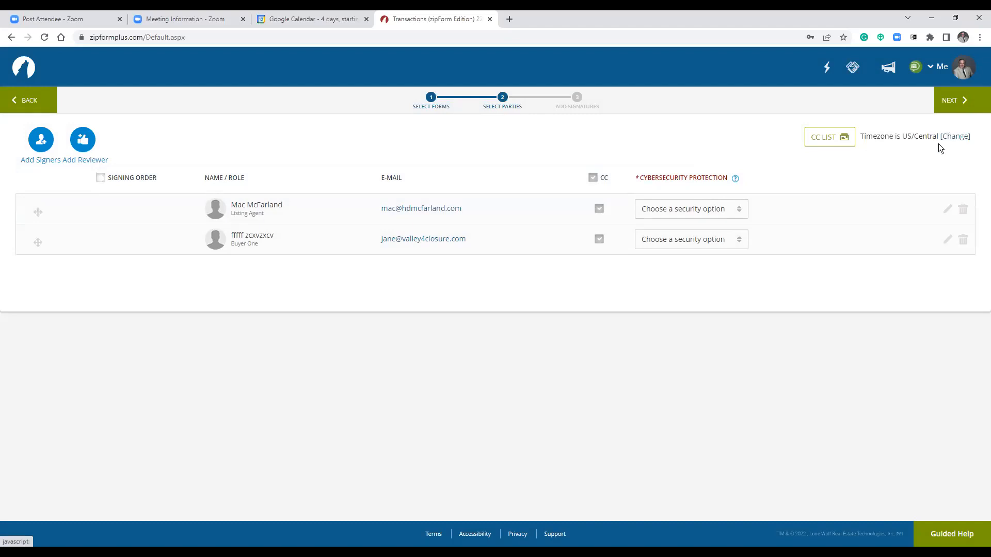
click(946, 102)
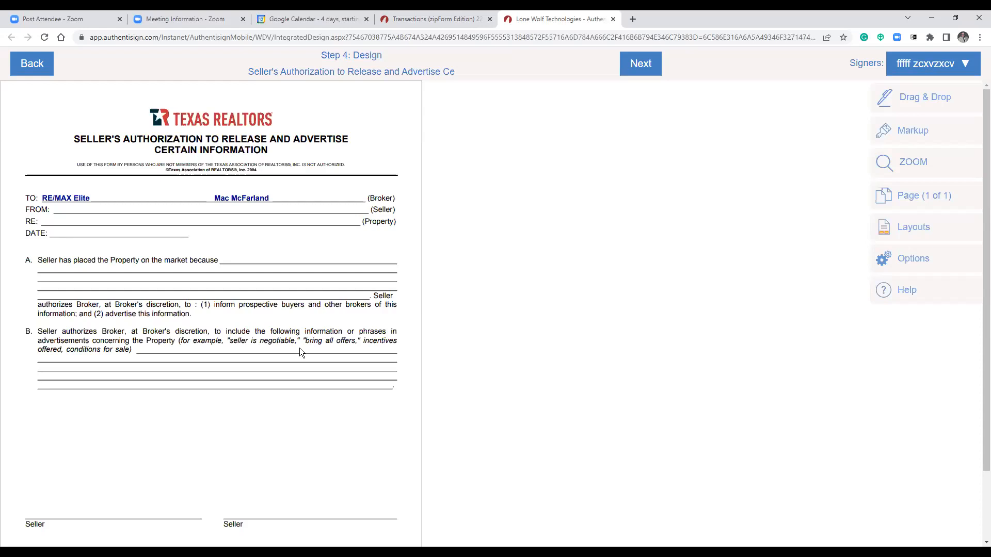
Scroll the Seller's Authorization form to its Seller lines and bring up the signing-field palette.
scroll(300, 348, down, 3)
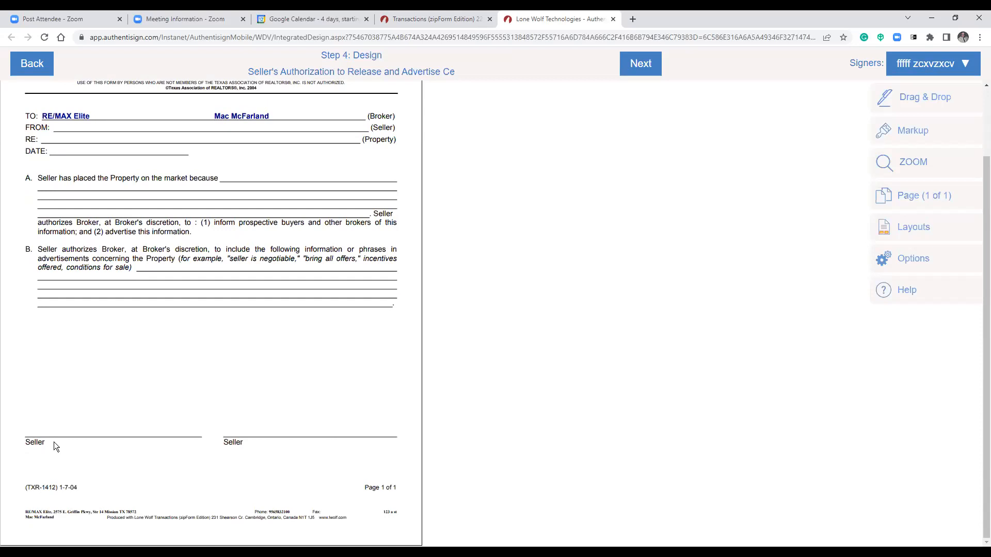
click(897, 103)
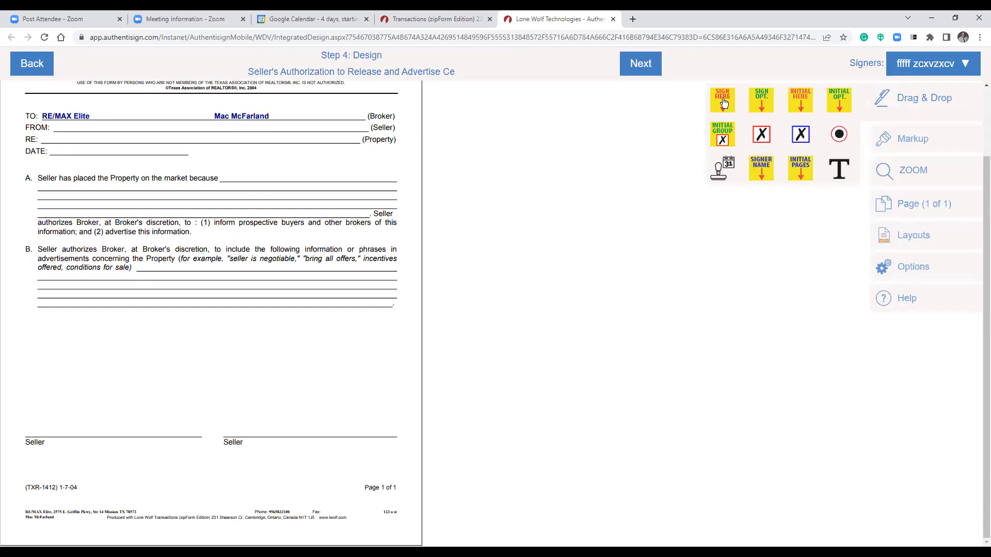
Place the first signer's Sign Here and auto-date fields on the left Seller line, deleting the stray right signature.
drag(722, 103, 488, 214)
drag(124, 355, 40, 384)
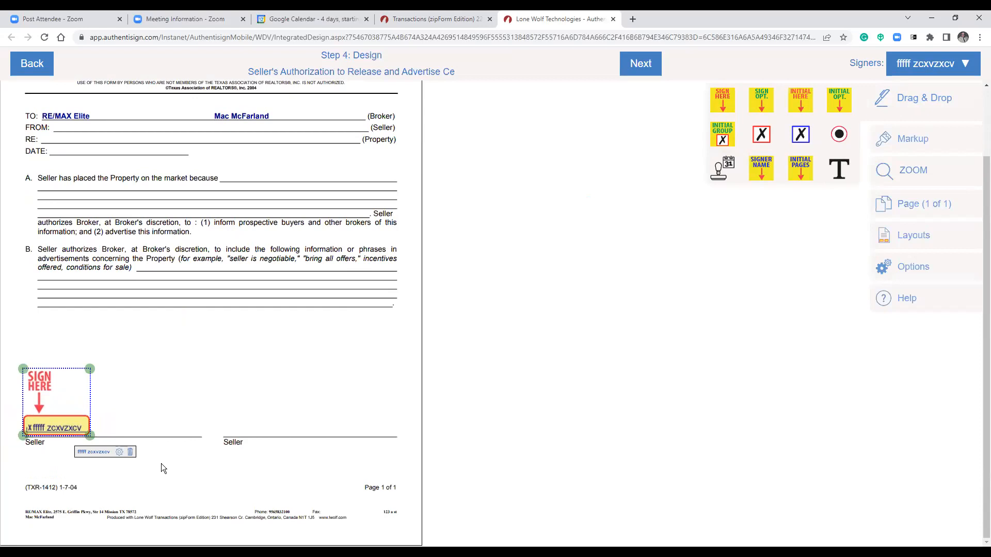
click(244, 472)
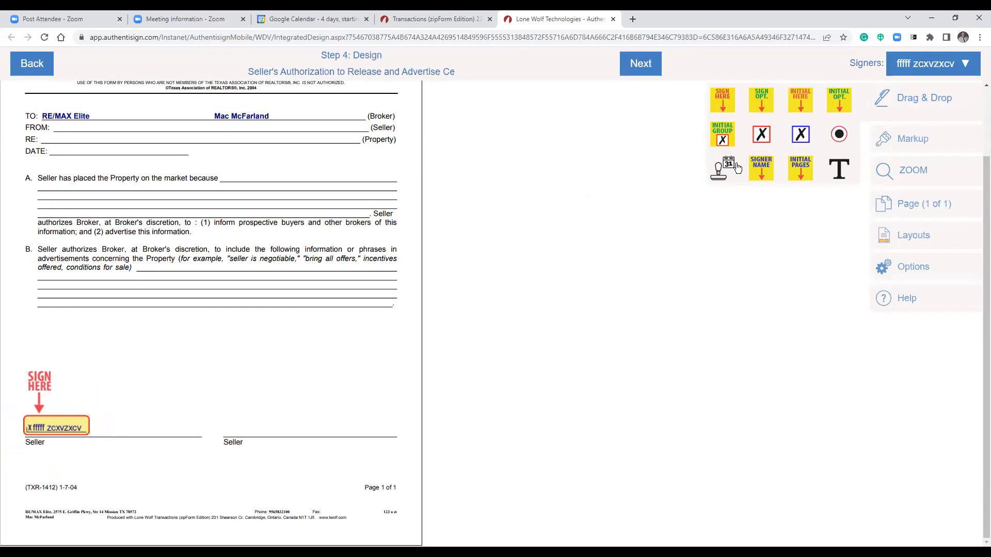
drag(722, 177, 150, 449)
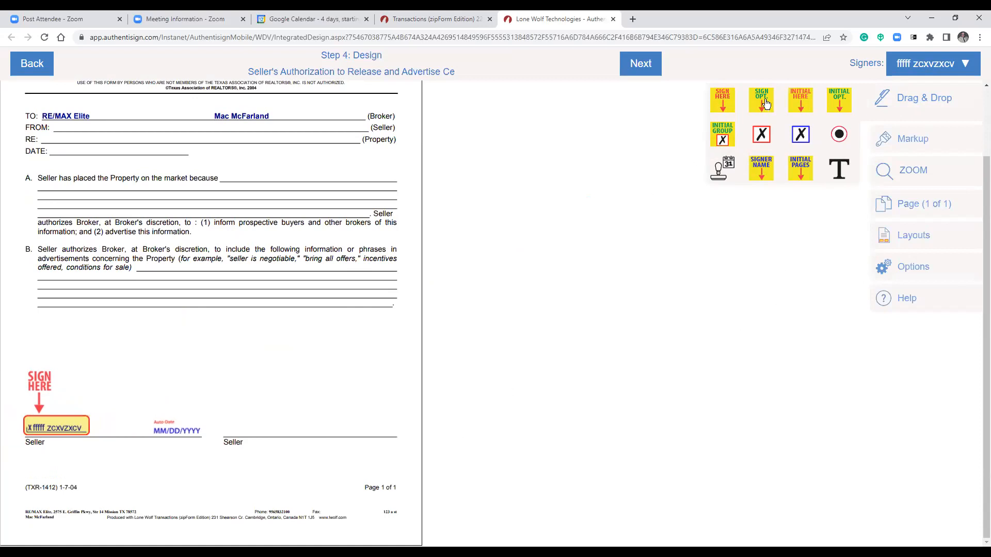
drag(726, 105, 245, 385)
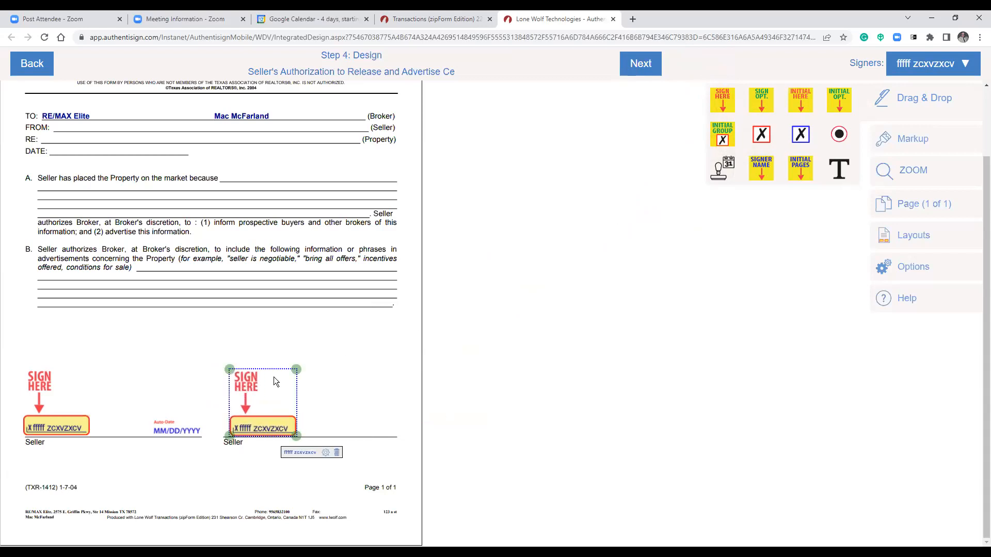
click(337, 453)
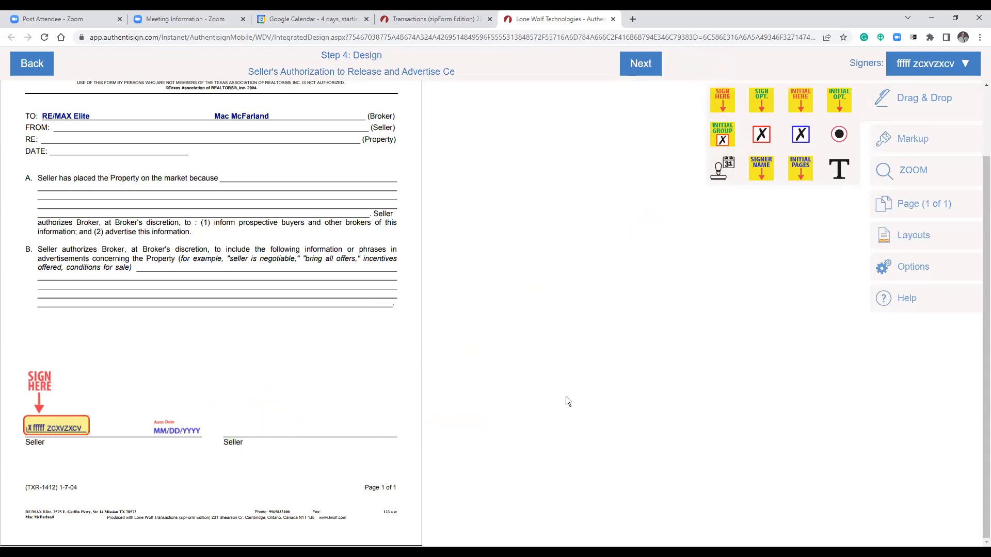
Switch to the second signer and place its Sign Here and auto-date fields on the right Seller line.
click(967, 66)
click(919, 114)
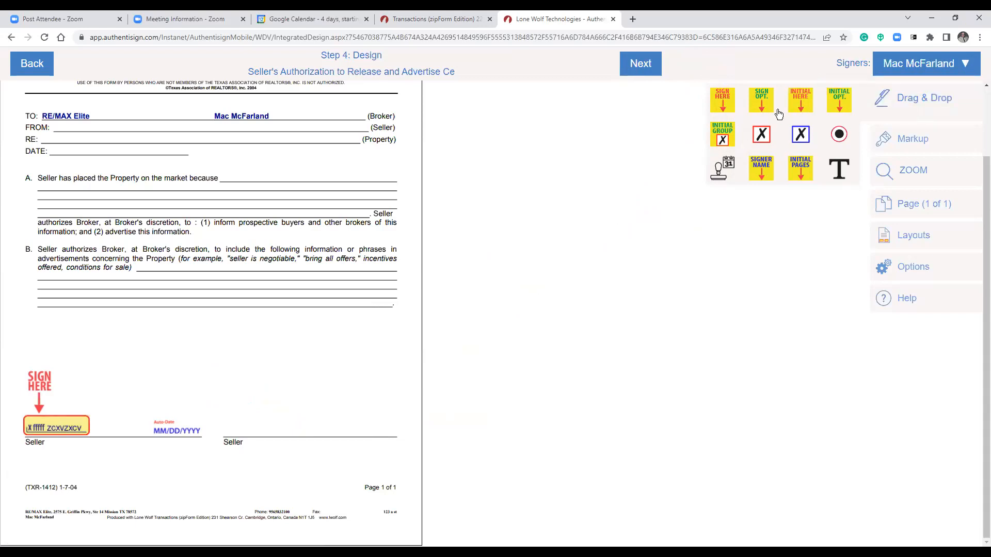
drag(729, 107, 252, 389)
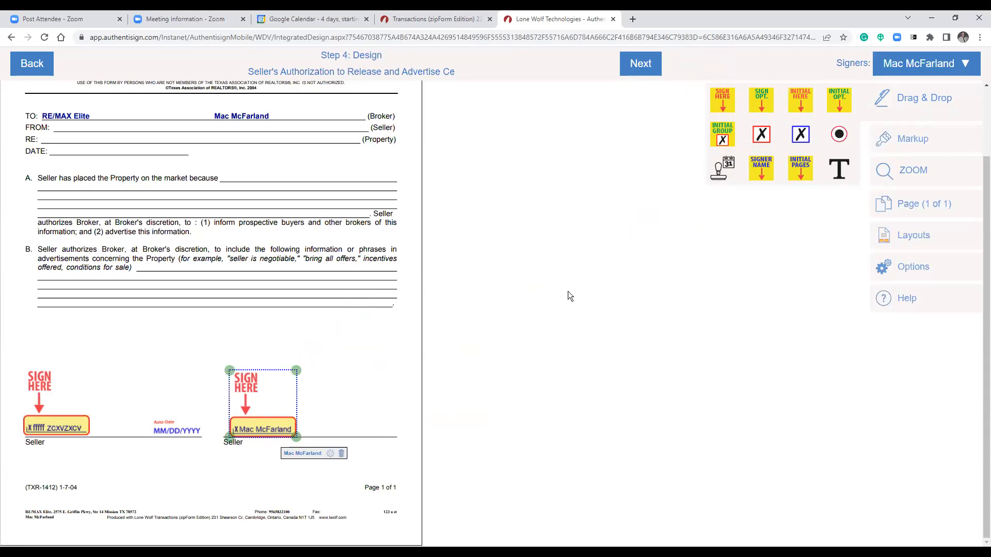
mouse_move(721, 180)
mouse_down()
mouse_move(328, 423)
mouse_move(356, 433)
mouse_up()
click(264, 235)
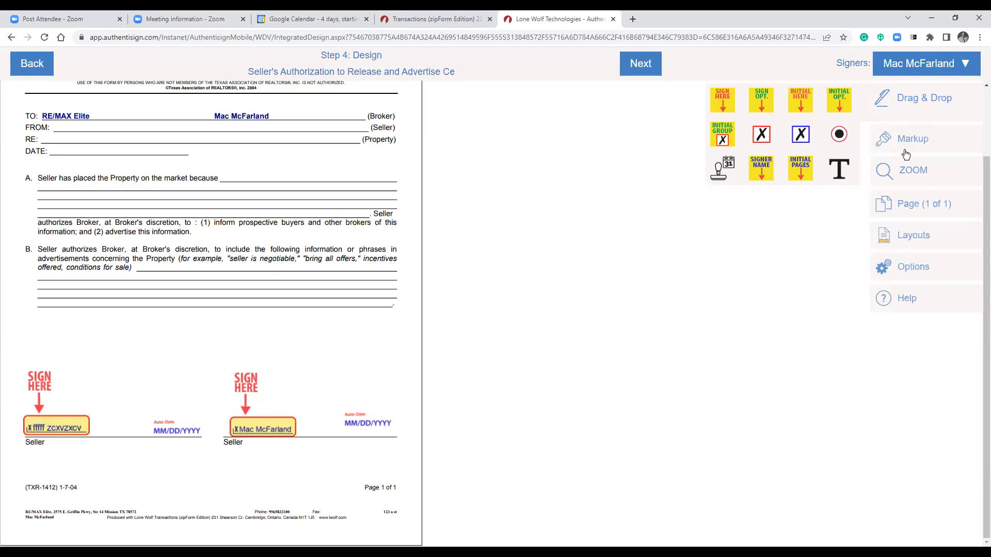
click(889, 143)
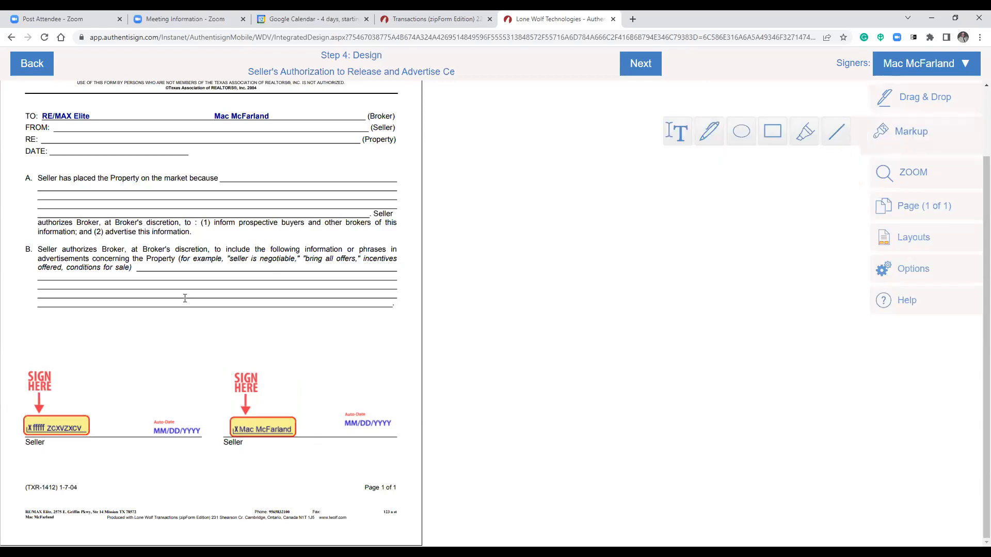
Strike out 'to include the following', add both signers' initials in paragraph B, and finish the design.
drag(212, 248, 307, 248)
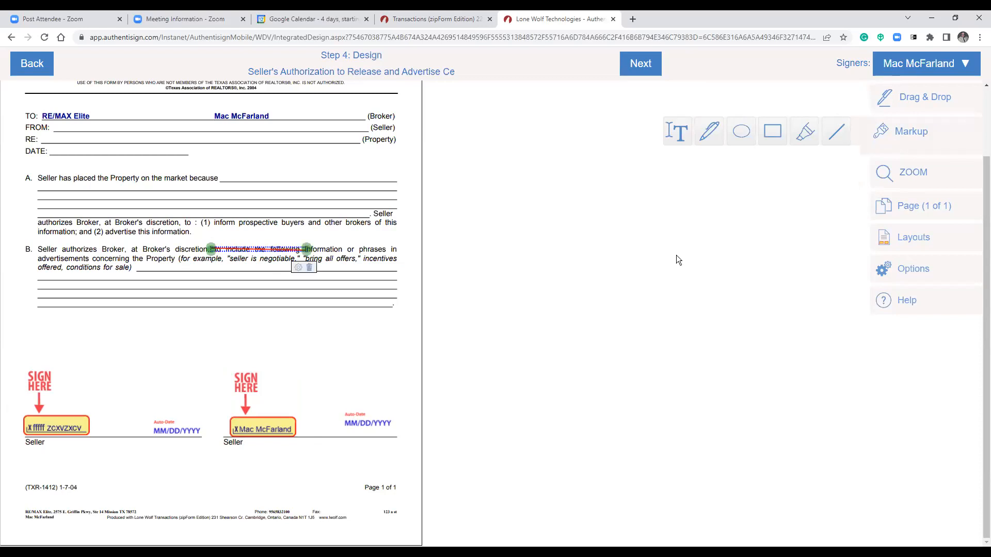
click(907, 98)
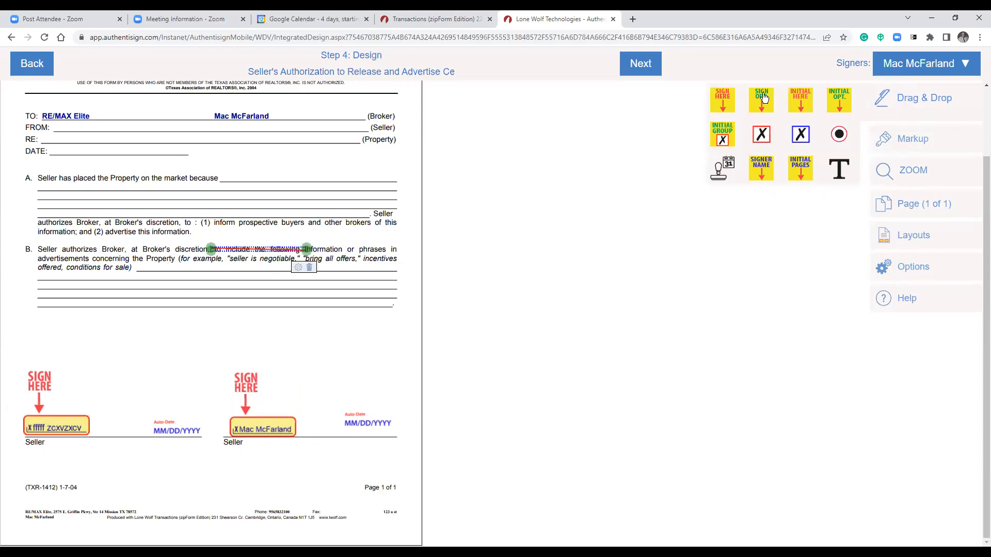
drag(801, 100, 321, 236)
click(919, 59)
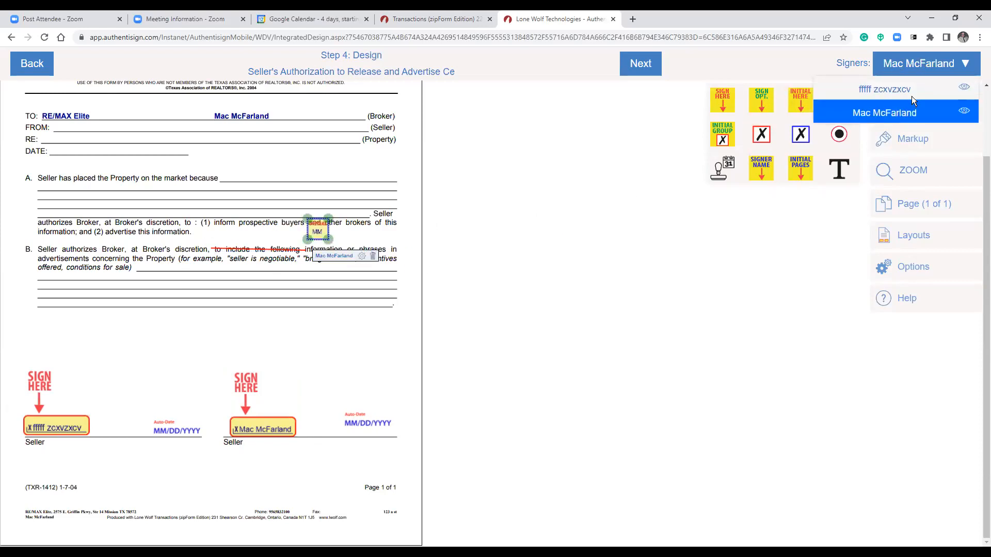
click(906, 90)
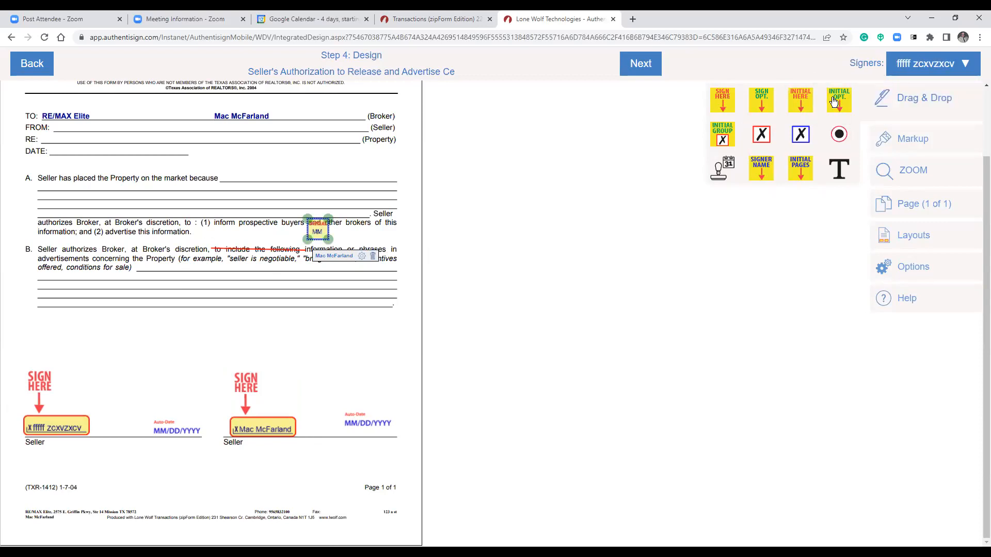
drag(801, 100, 380, 239)
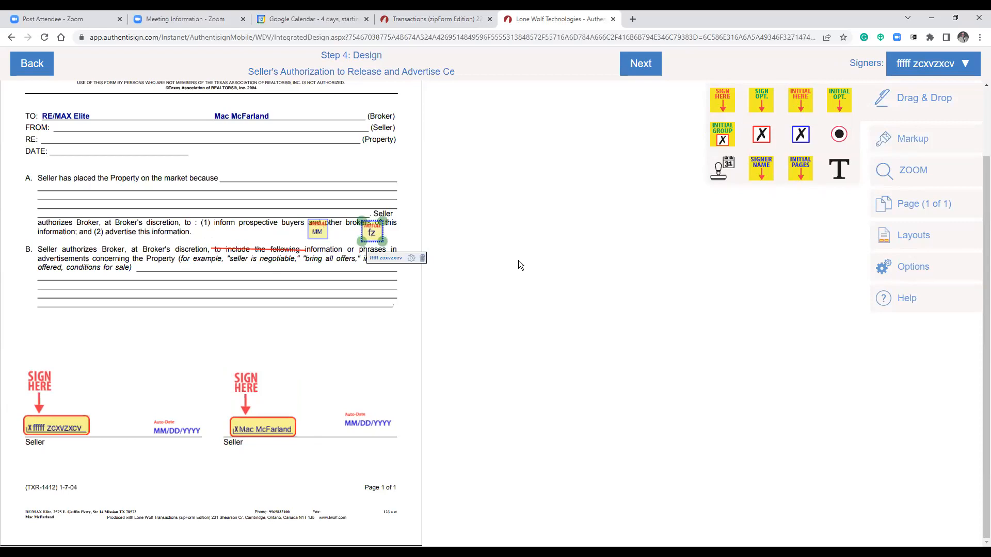
click(621, 67)
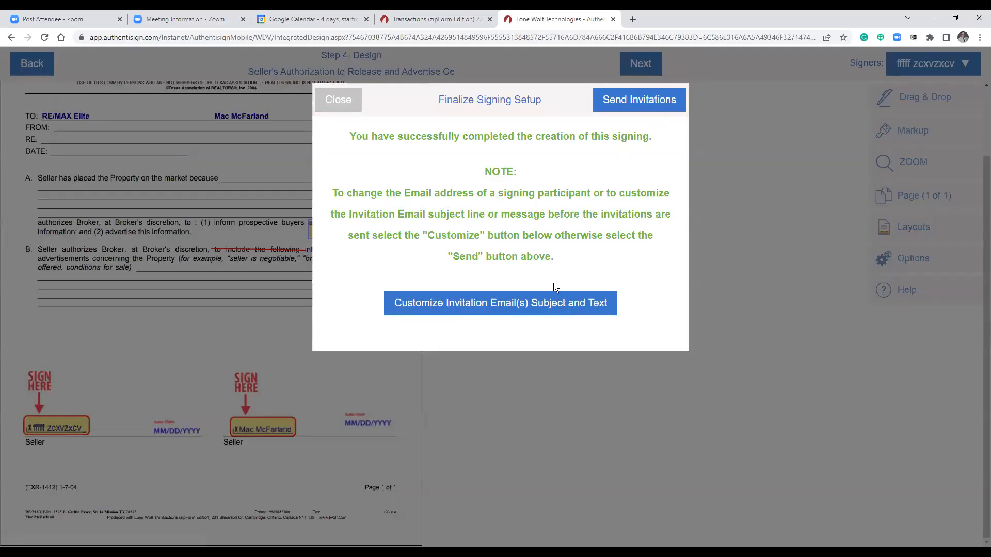
Dismiss the Finalize Signing Setup confirmation and close the Lone Wolf Authentisign browser tab.
click(333, 103)
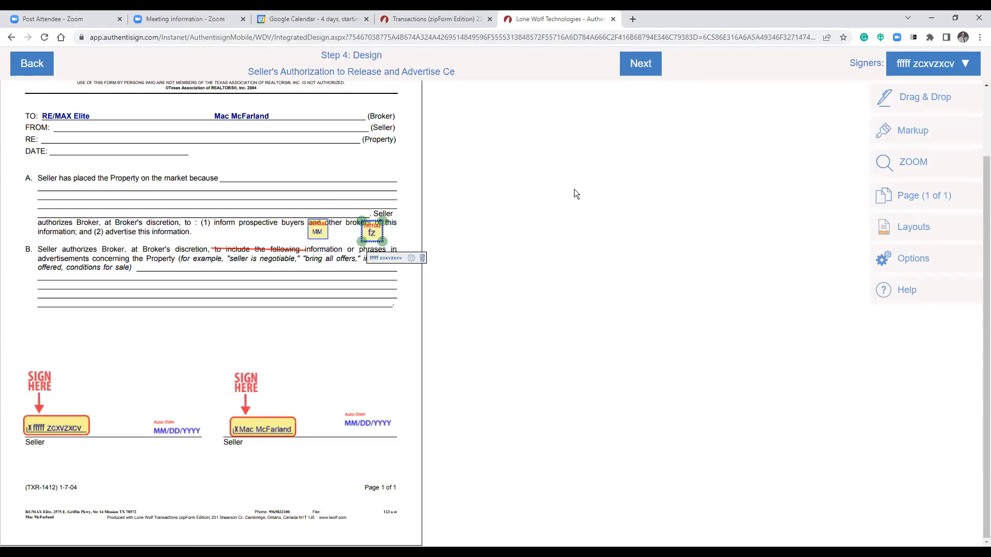
click(459, 19)
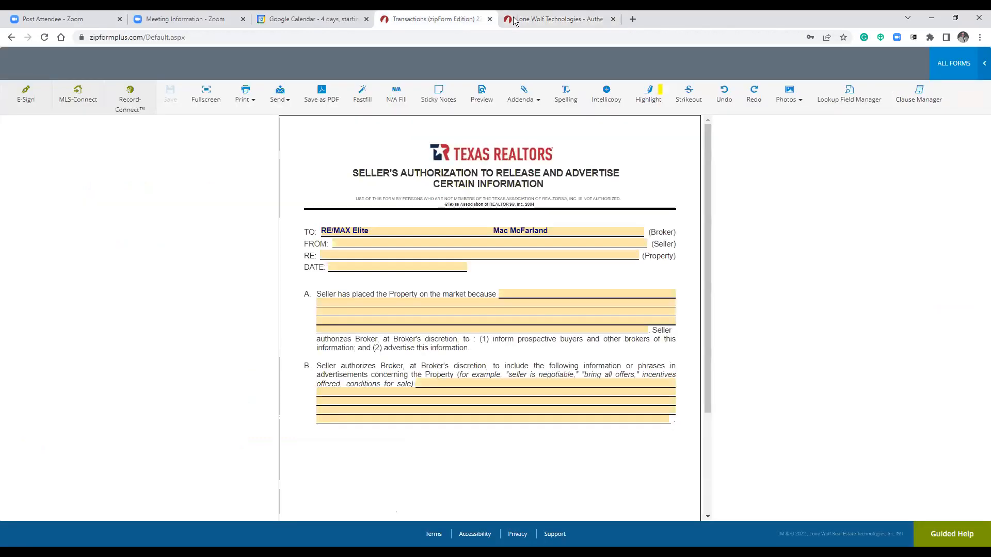
click(618, 20)
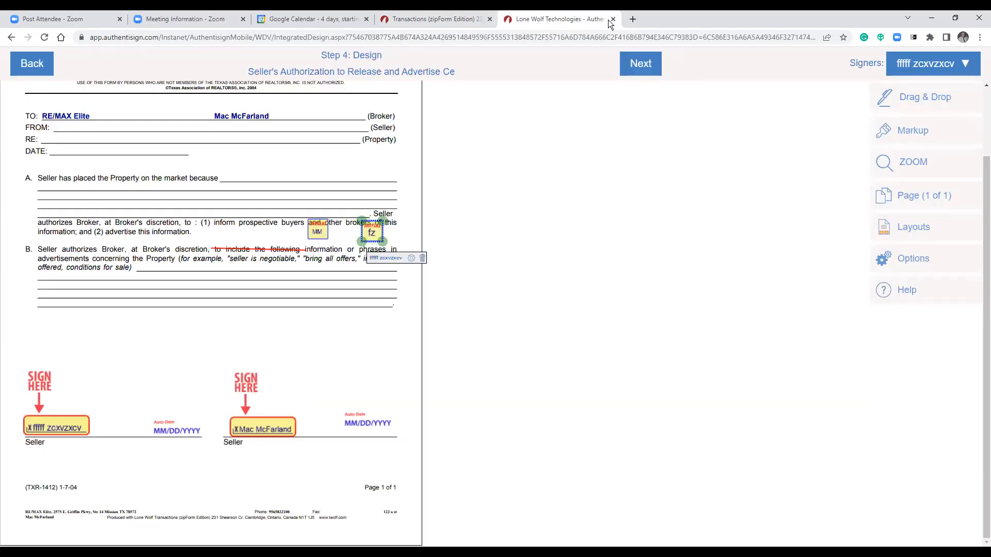
click(613, 19)
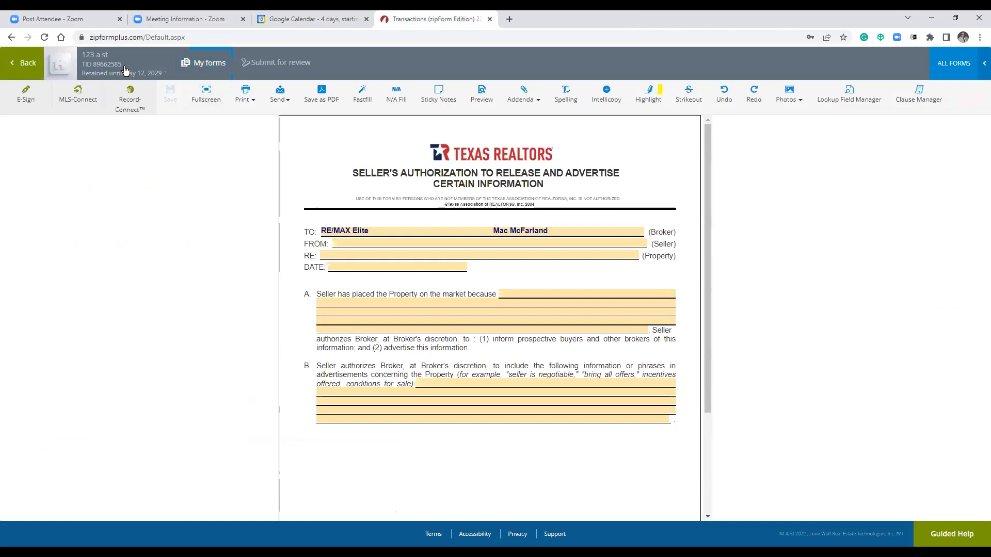
Return to the transaction's documents and show the Seller's Authorization e-sign packet with its pending signers.
click(14, 70)
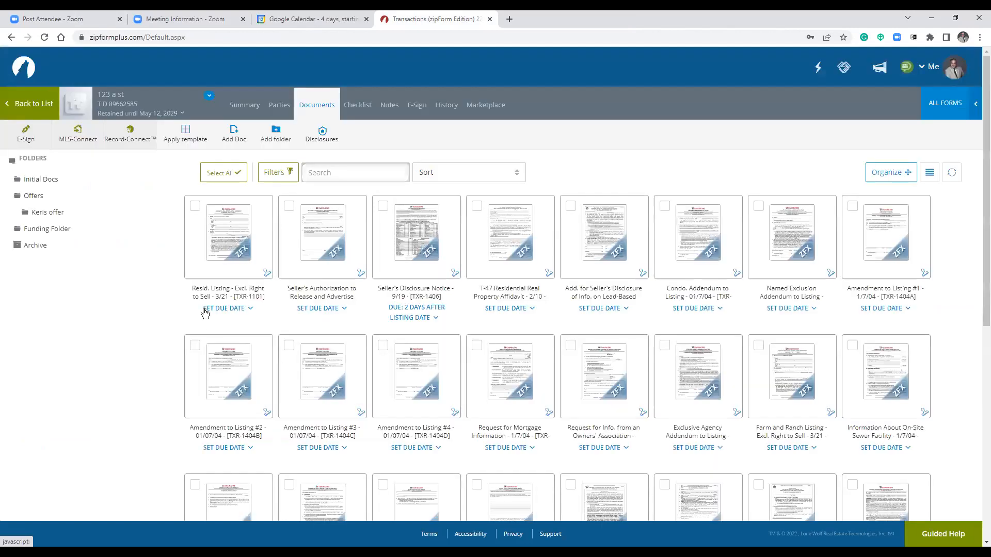
click(417, 108)
click(416, 105)
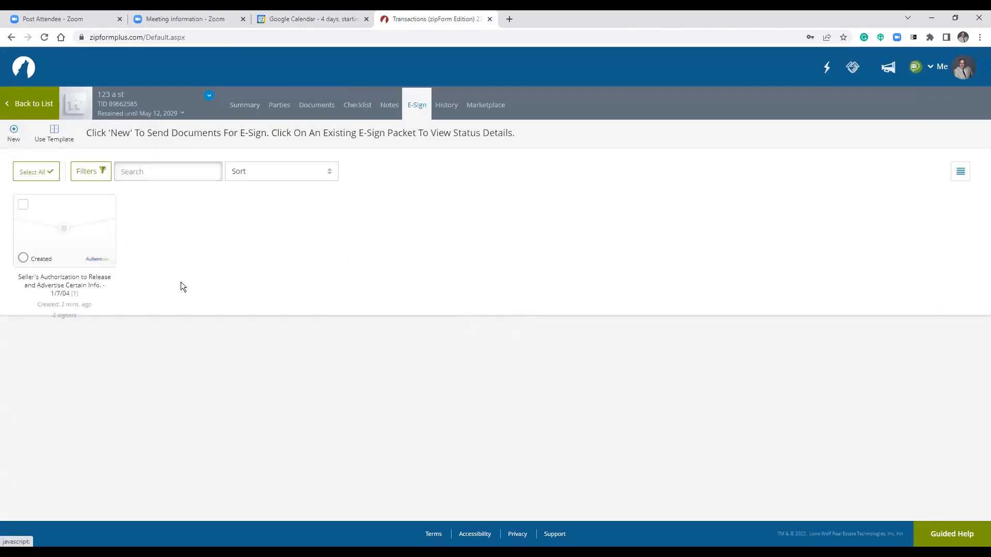
click(44, 247)
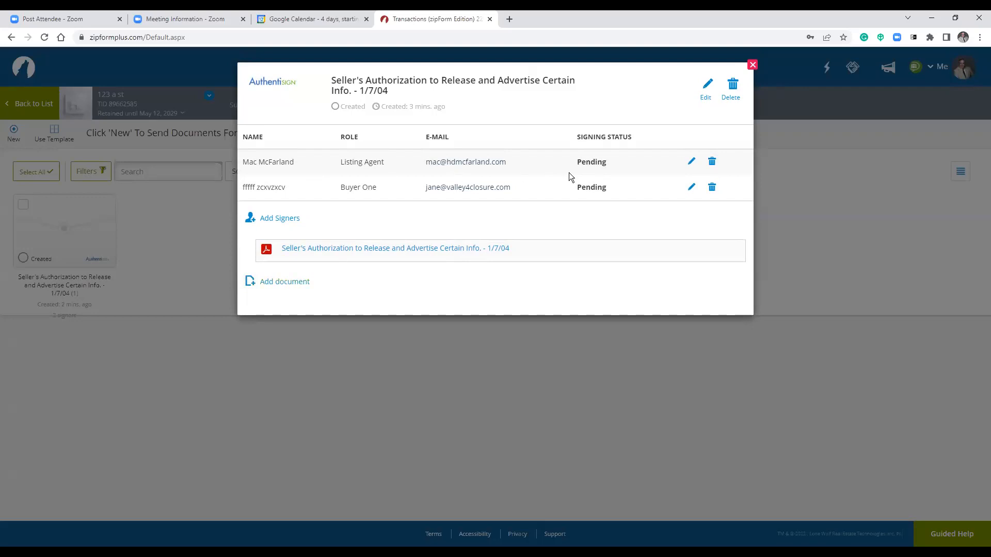
Remove the Listing Agent signer, then delete and confirm removal of the Seller's Authorization packet.
click(711, 162)
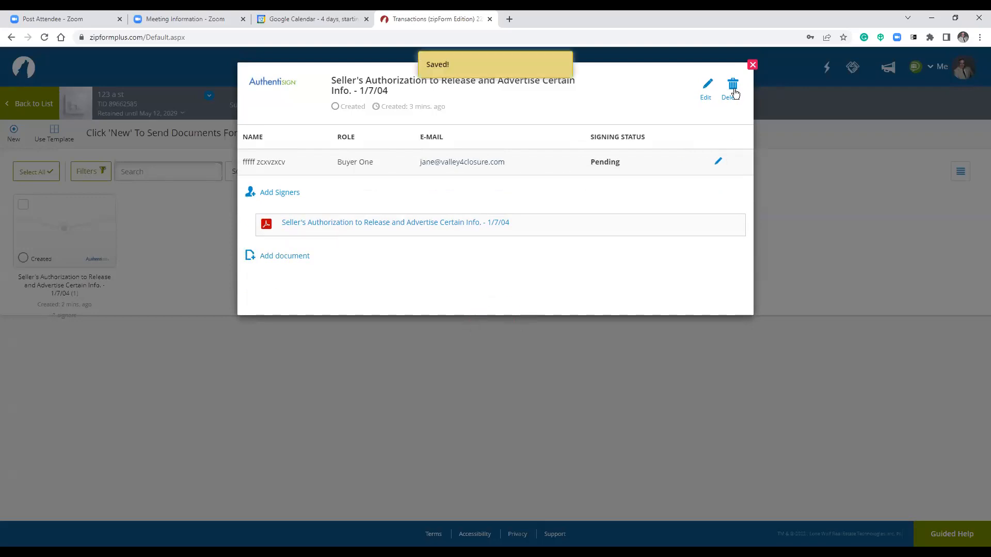
click(732, 86)
click(588, 142)
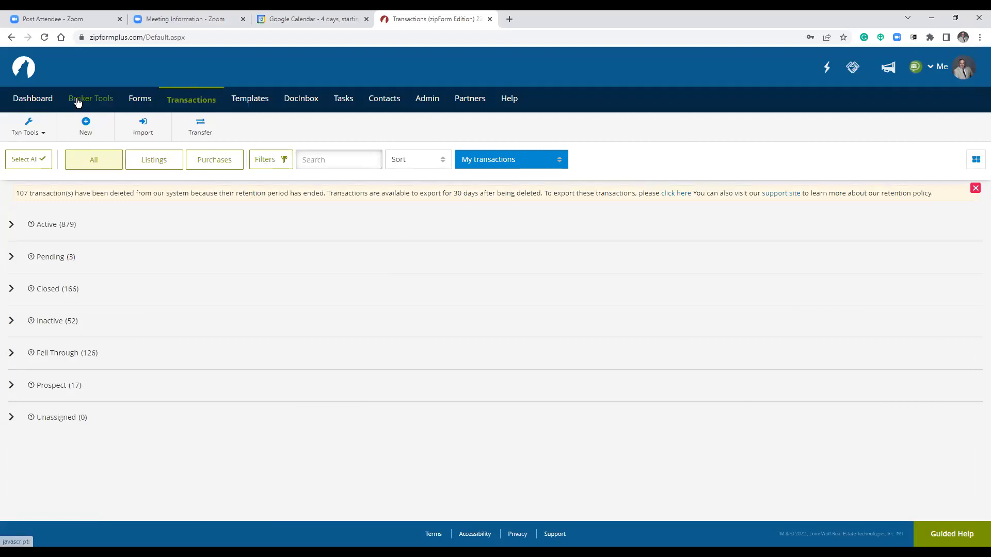
From the Active transactions list, reopen 123 a st and show its Documents tab.
click(191, 102)
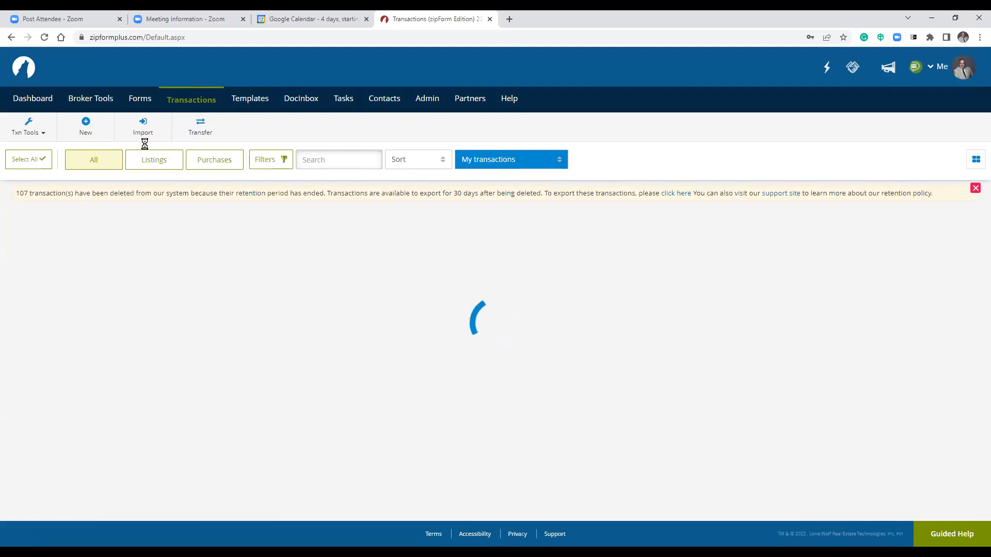
click(12, 226)
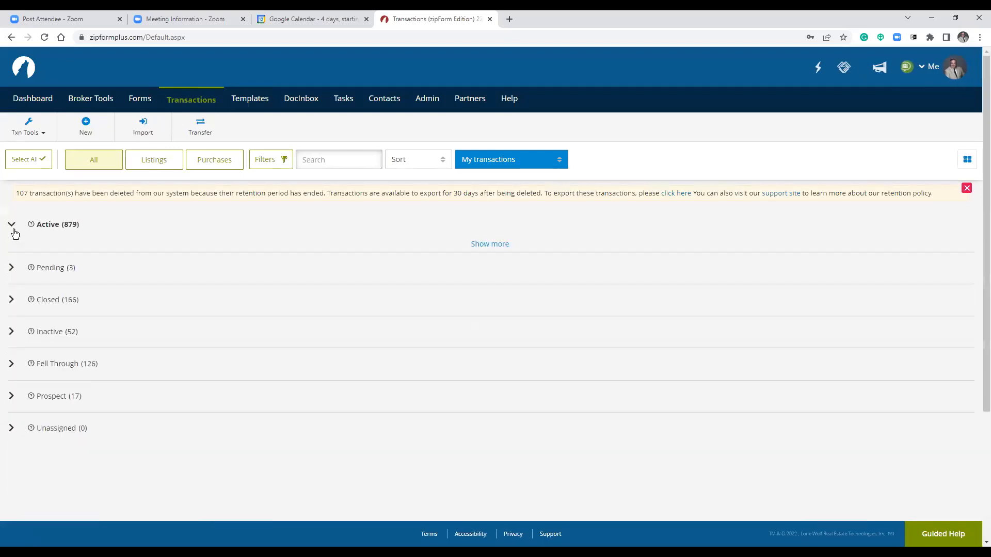
click(89, 268)
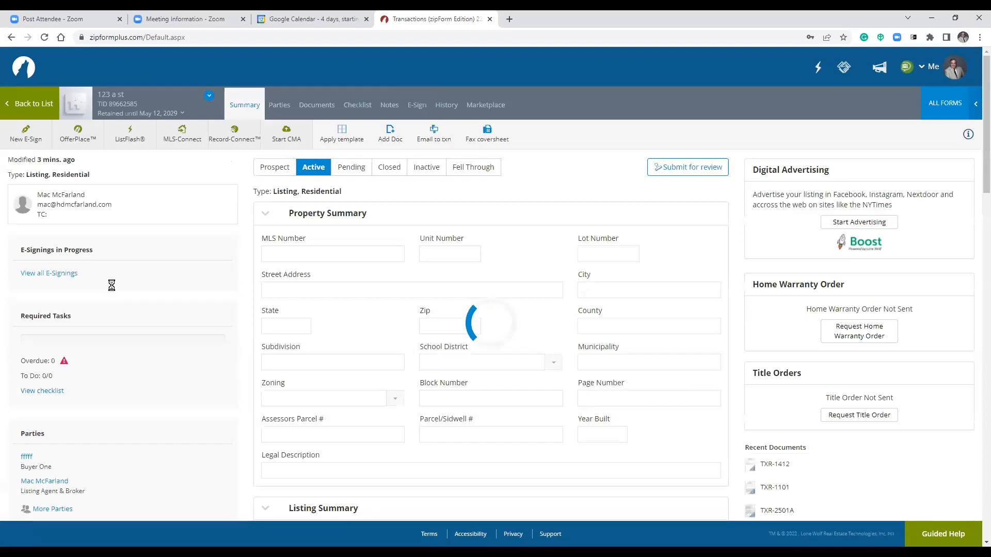
click(313, 104)
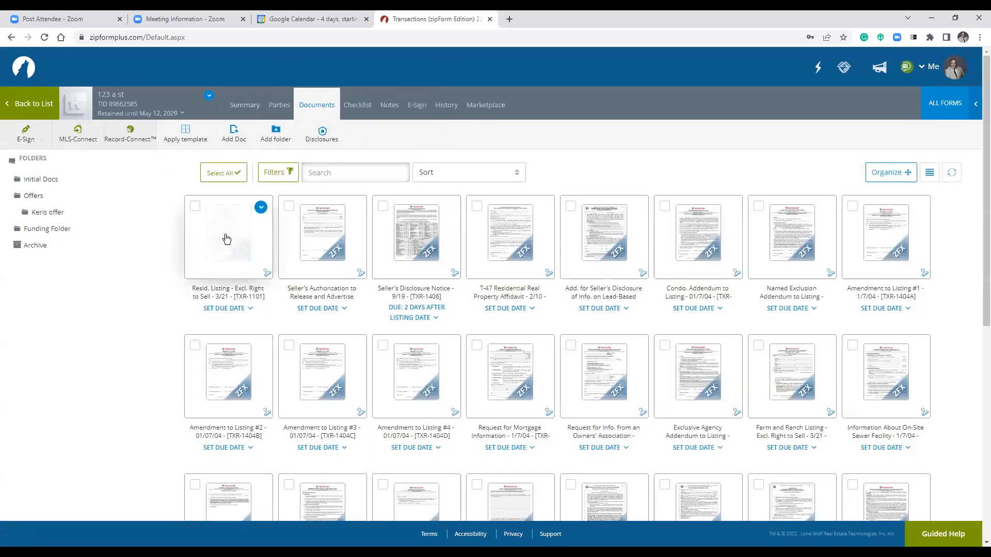
click(322, 134)
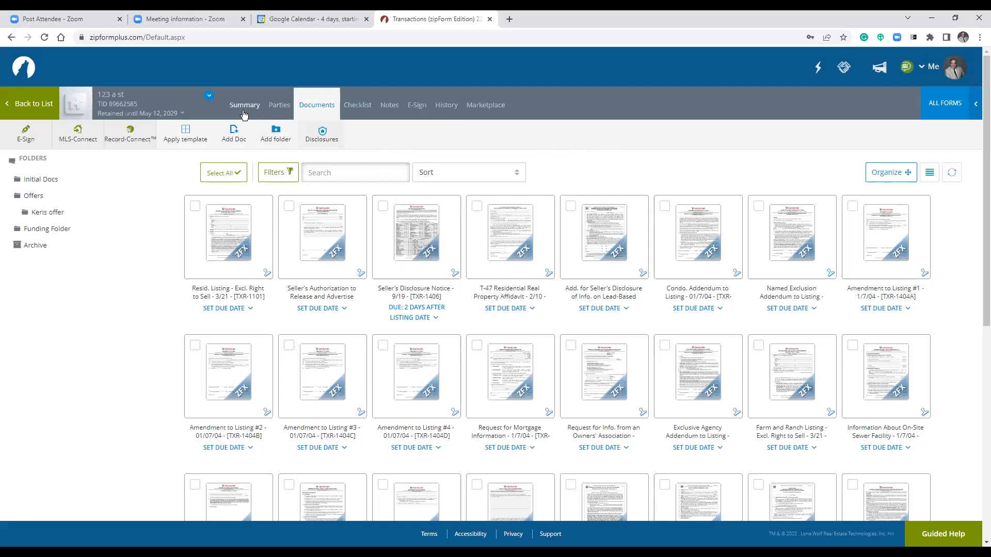
click(324, 135)
Open the Resid. Listing - Excl. Right to Sell form from the transaction's documents grid.
scroll(461, 470, down, 3)
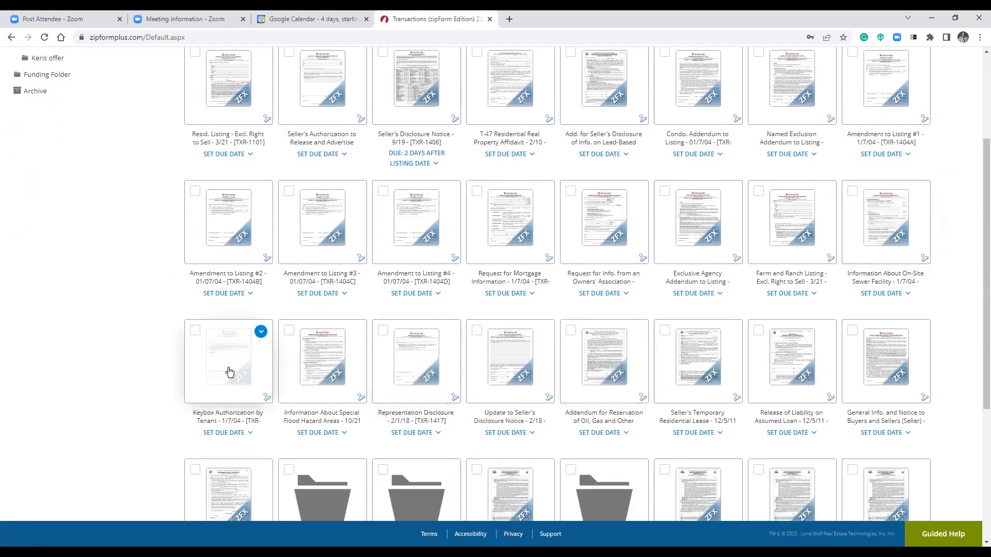
scroll(231, 374, down, 3)
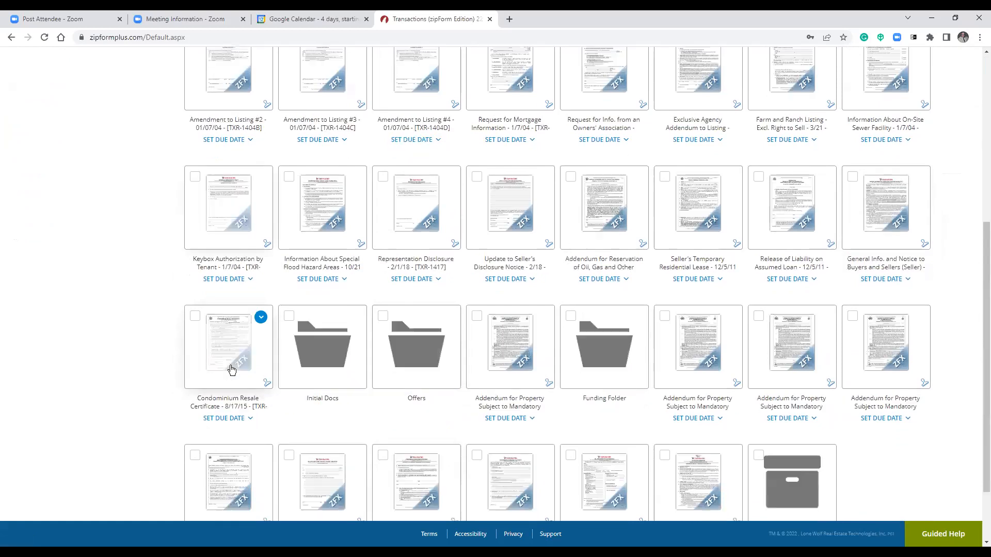
scroll(248, 341, up, 6)
click(225, 245)
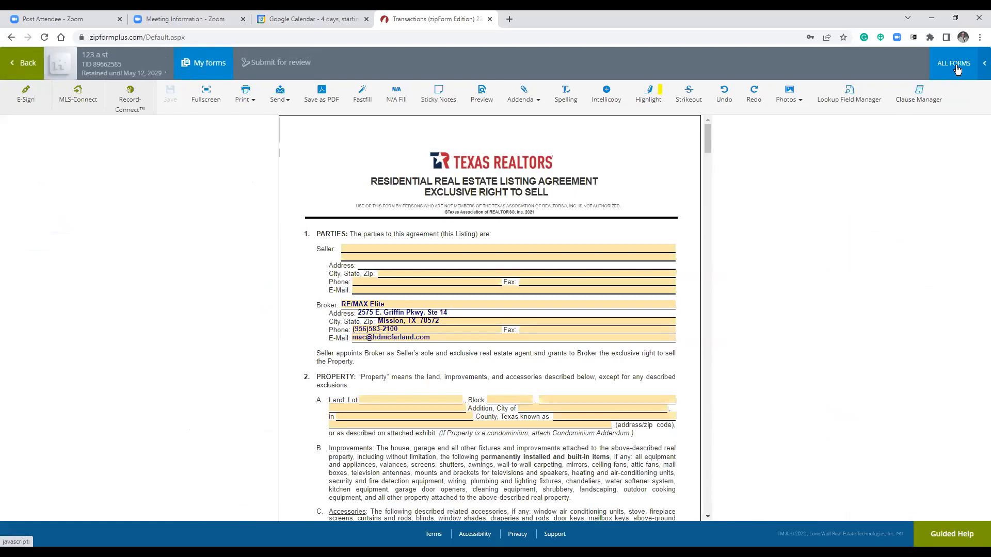
Show the Form Libraries panel, trying RE/MAX Elite - Corporate before settling on Texas Realtors®.
click(981, 64)
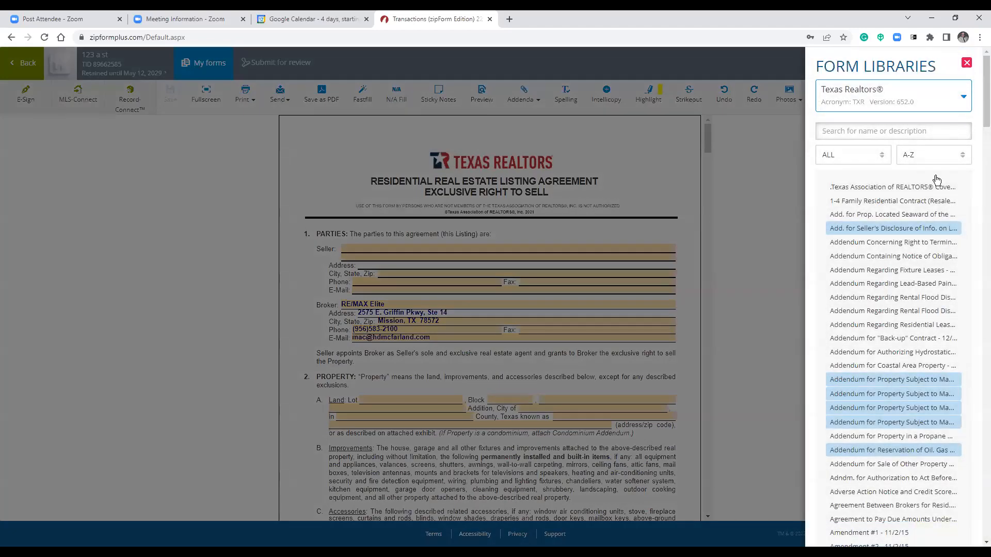
mouse_move(898, 204)
mouse_move(866, 204)
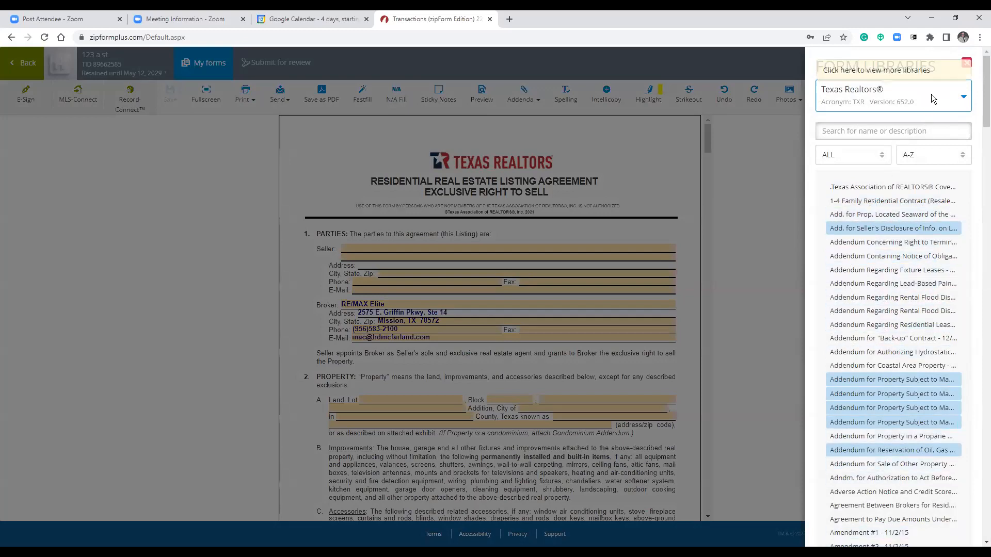
click(950, 100)
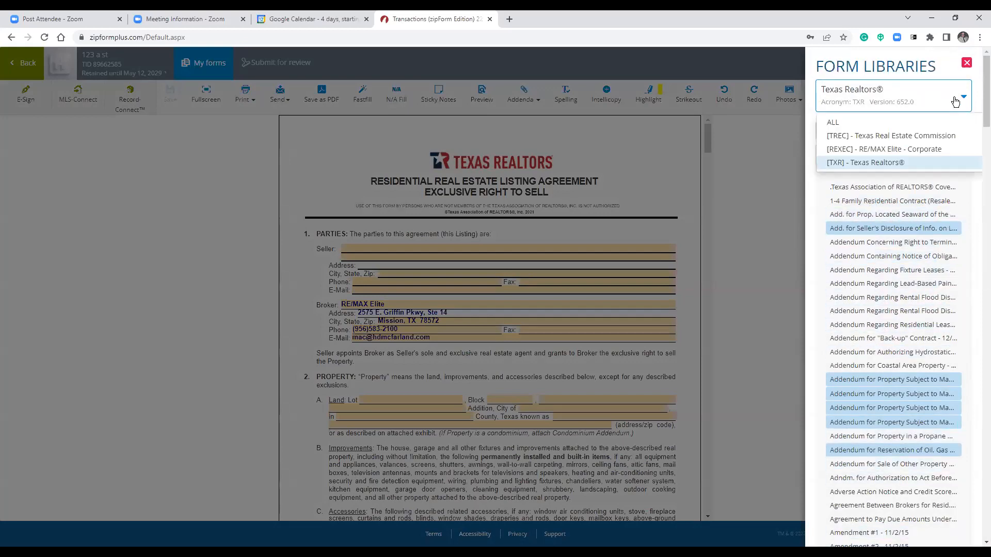
click(916, 154)
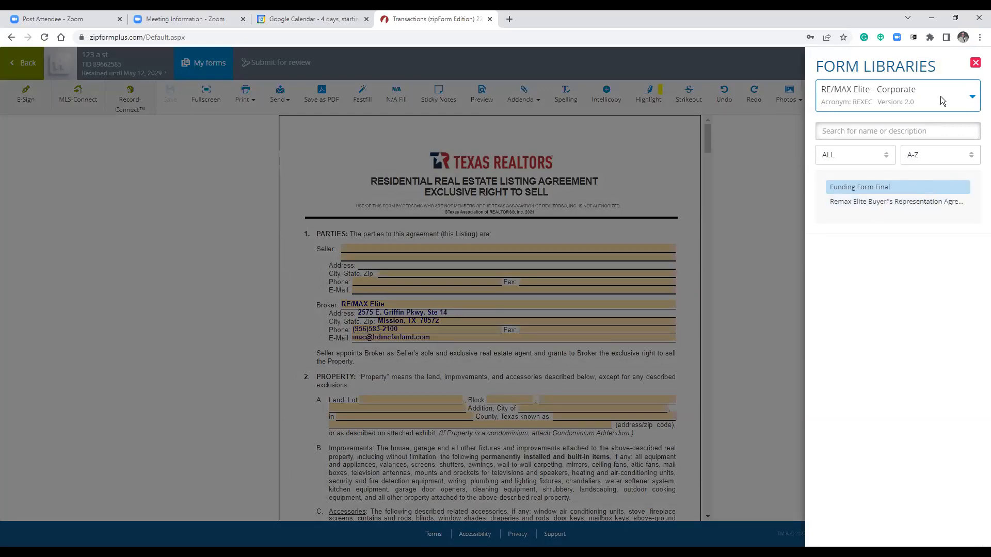
click(970, 98)
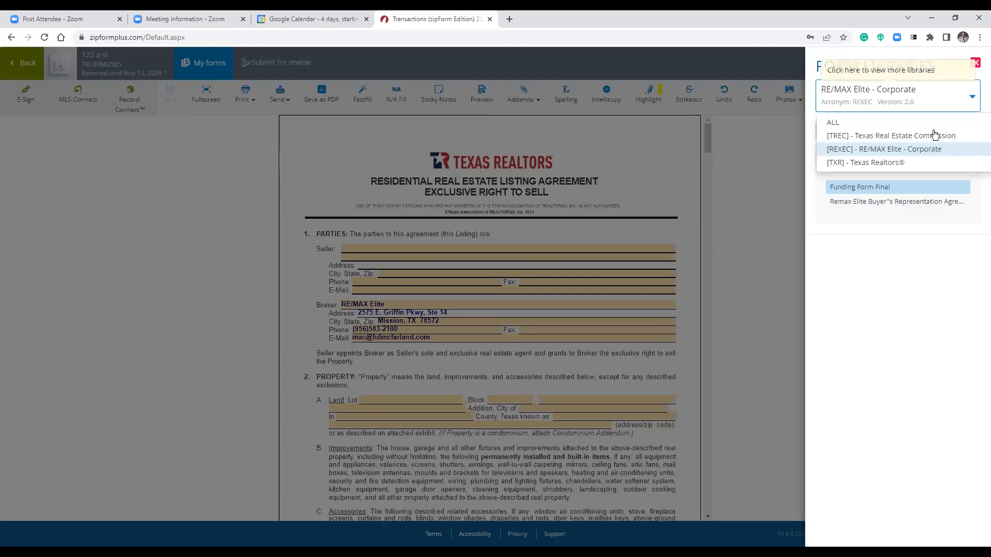
click(903, 164)
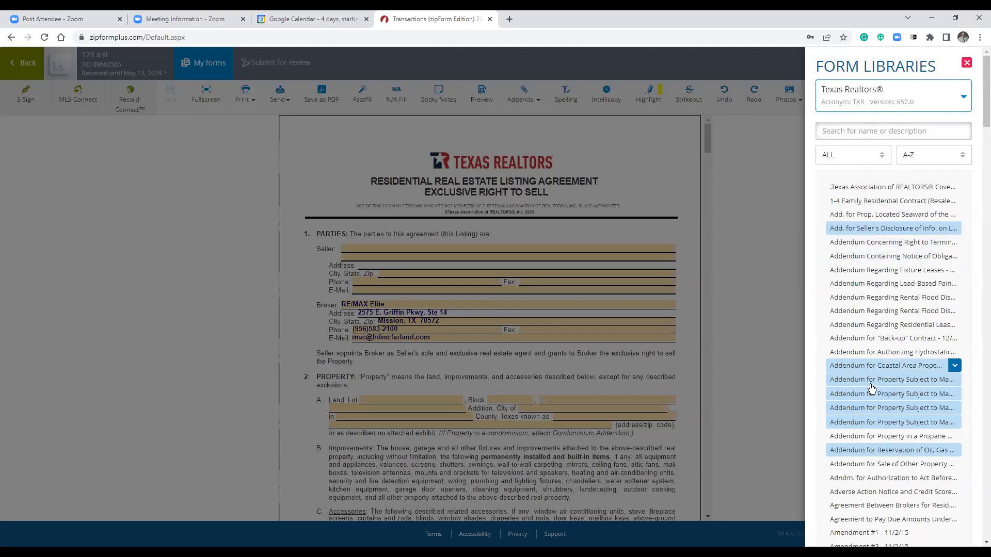
Add the Addendum Regarding Lead-Based Paint - 10/14/03 from the Texas Realtors® library.
scroll(883, 419, down, 1)
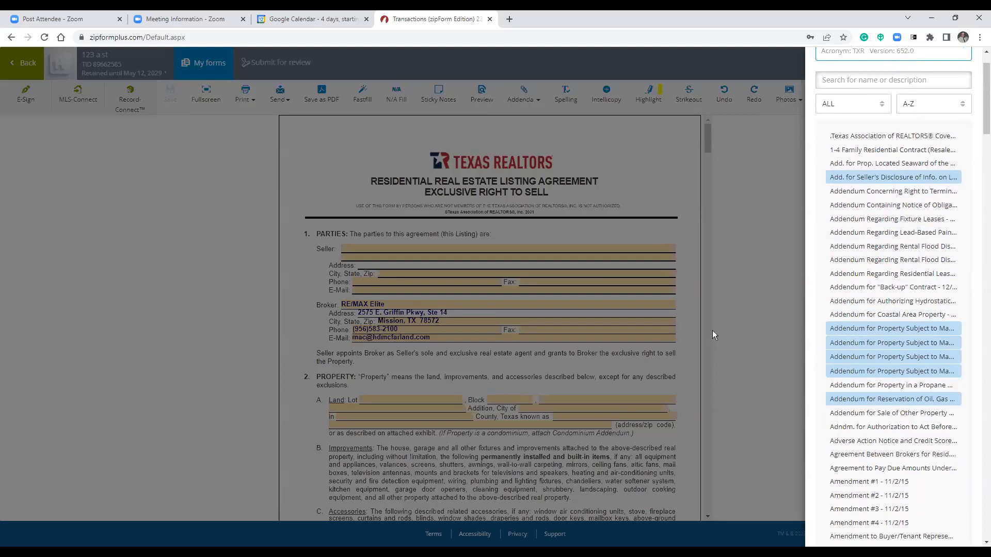
click(851, 232)
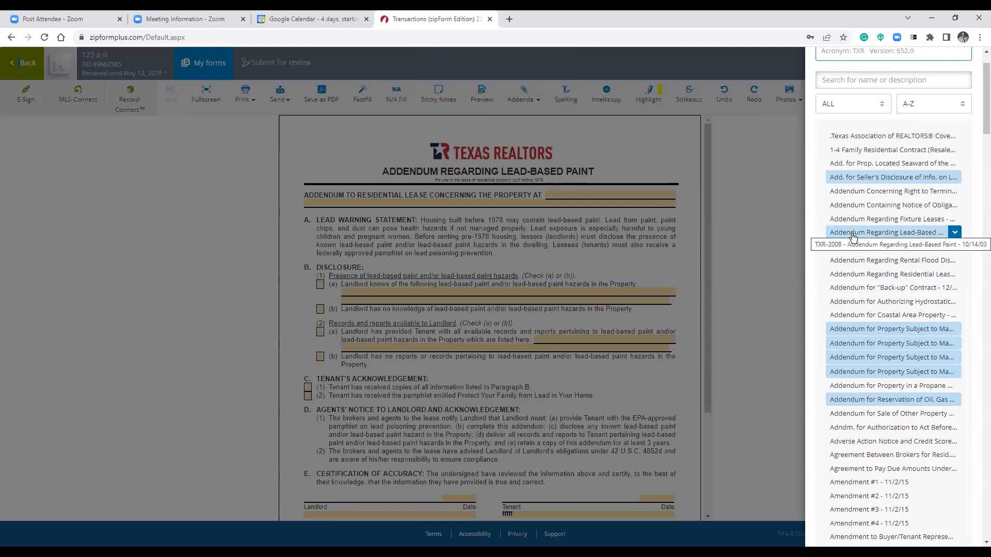
scroll(870, 200, up, 1)
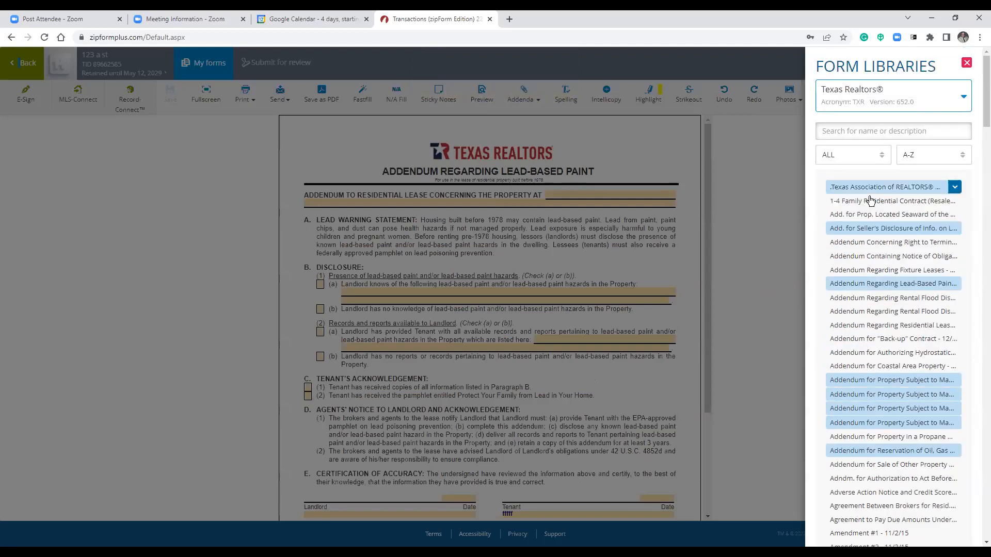
Find 'fde' in the form libraries, open Form Description and Reference, and close the panel.
click(855, 131)
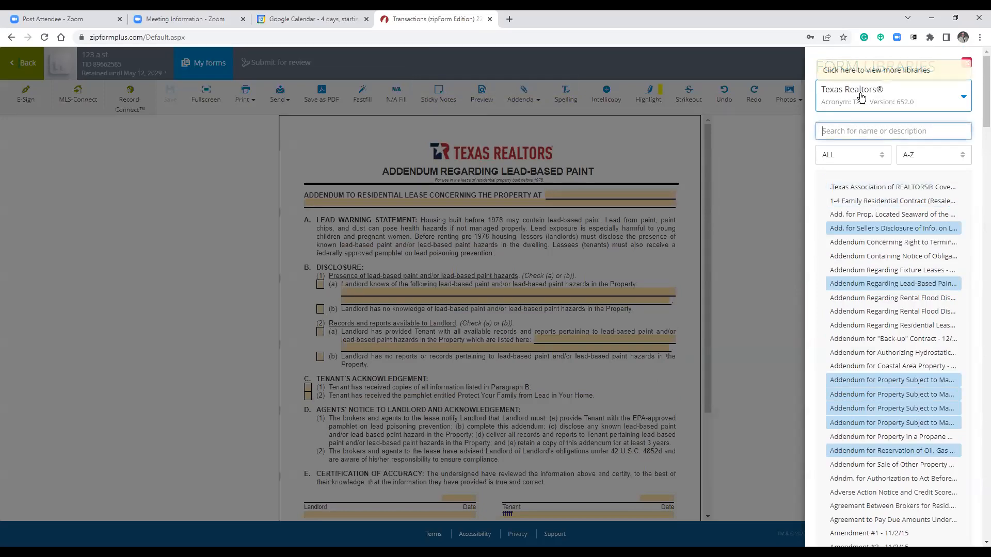
text(fdes)
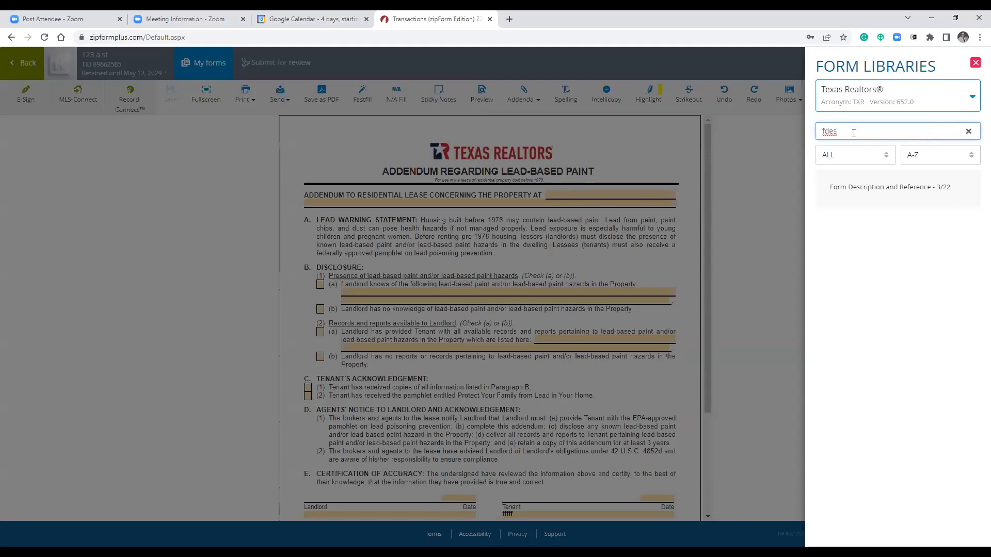
click(850, 187)
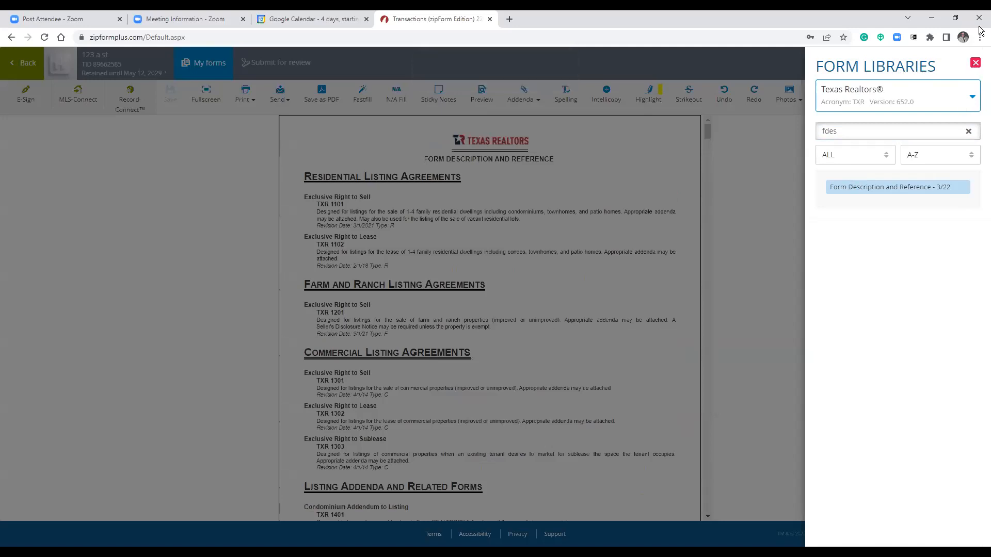
click(976, 62)
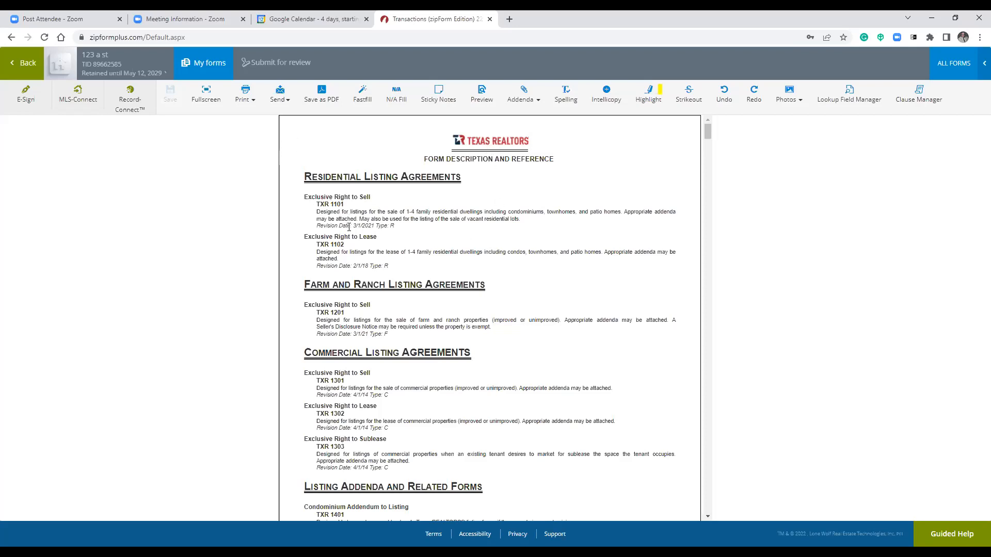
Expand the forms guide to full width and select the TXR 1401 and TXR 1101 descriptions.
click(207, 97)
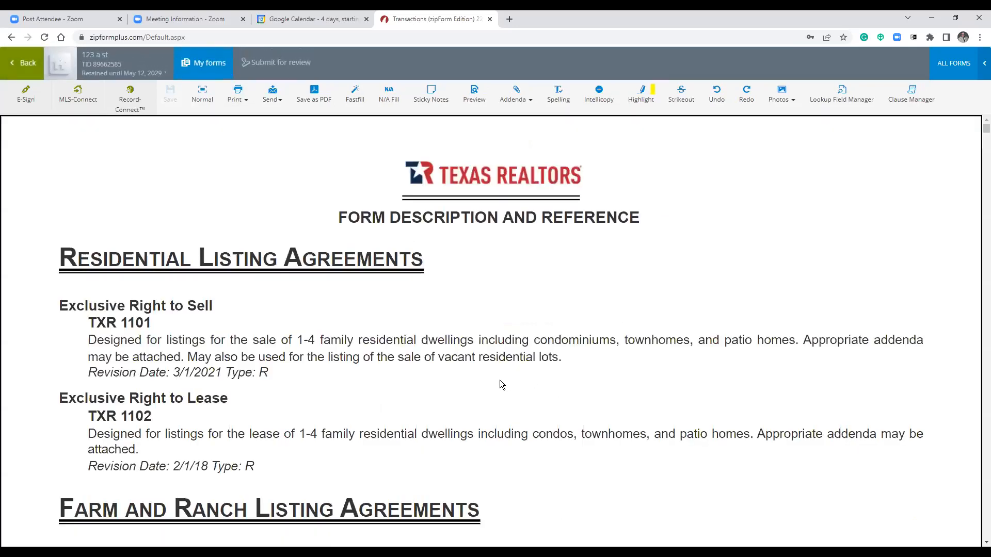
scroll(500, 385, down, 10)
scroll(439, 368, down, 3)
scroll(437, 366, up, 7)
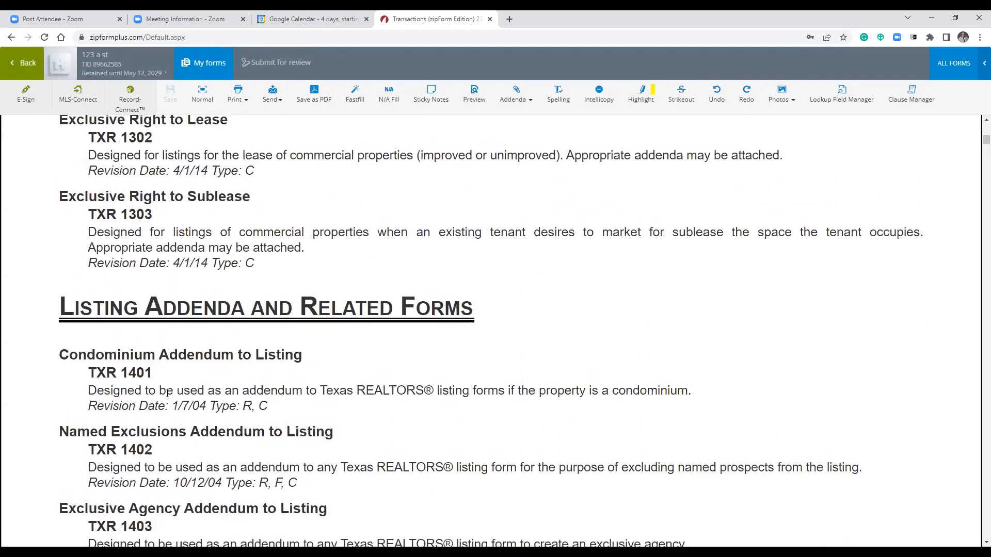
drag(145, 390, 327, 391)
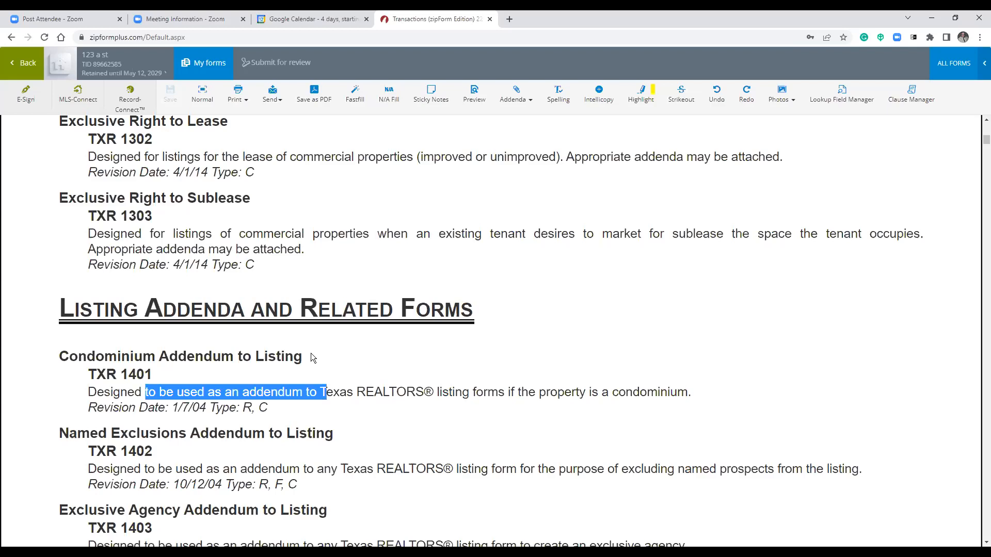
scroll(422, 424, up, 10)
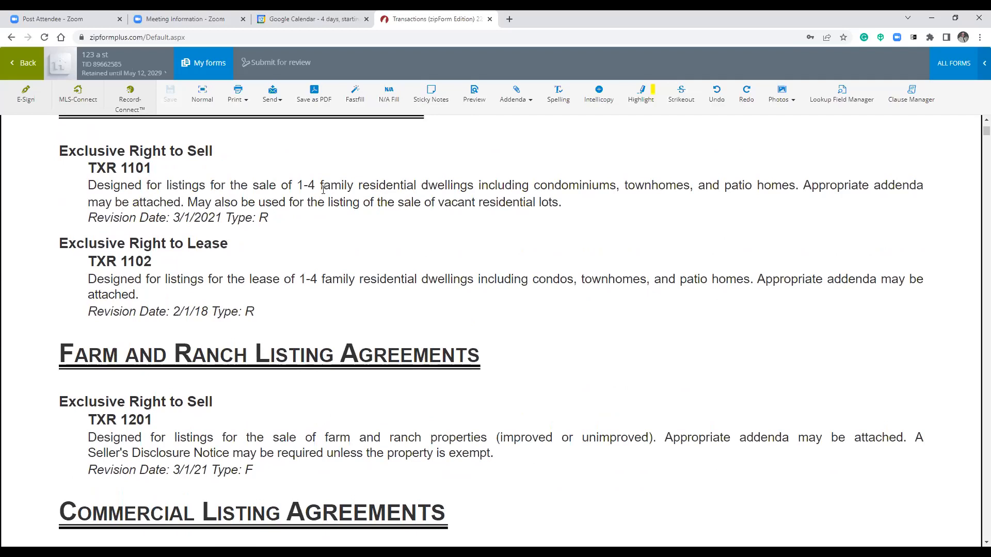
drag(322, 187, 568, 205)
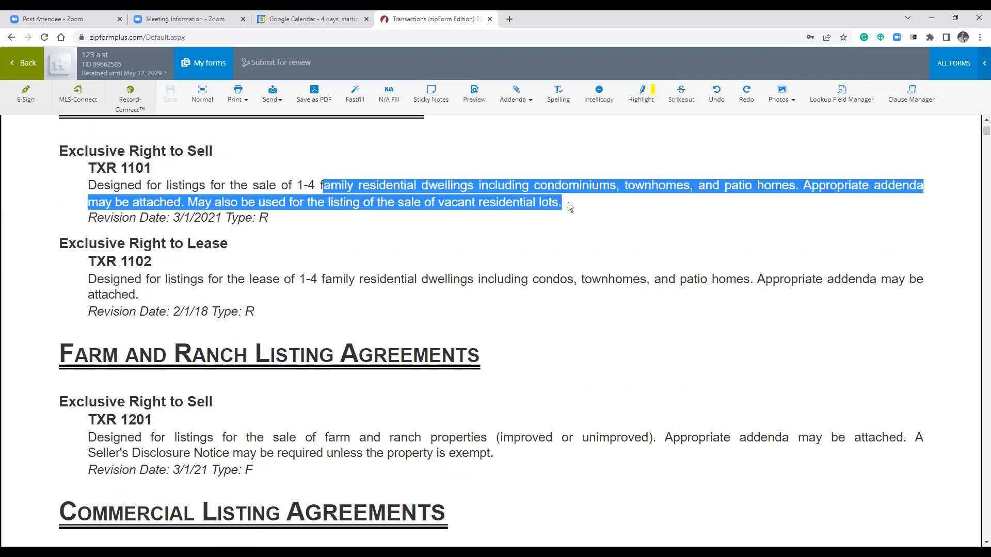
click(560, 234)
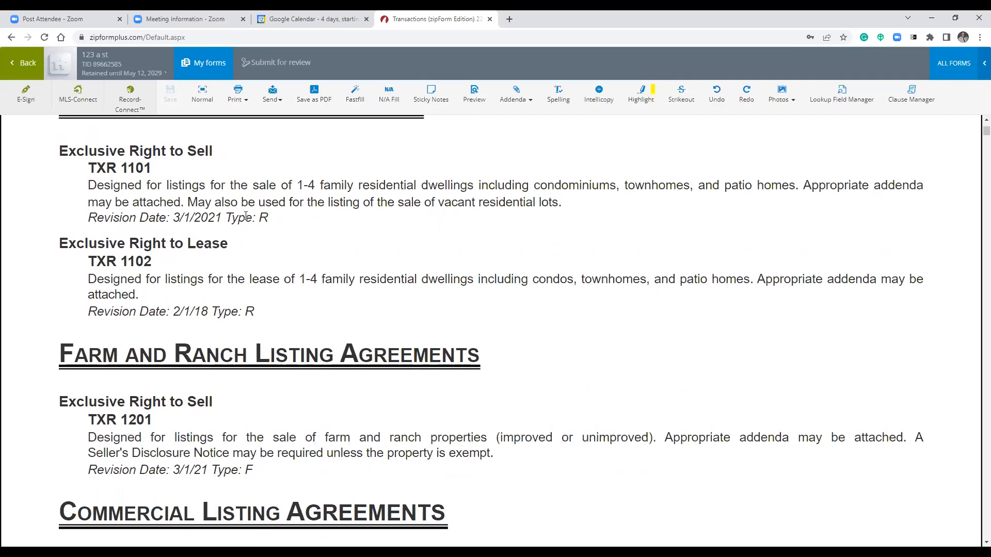
Select the vacant residential lots sentence and a few further passages, then clear the selection.
drag(187, 202, 564, 204)
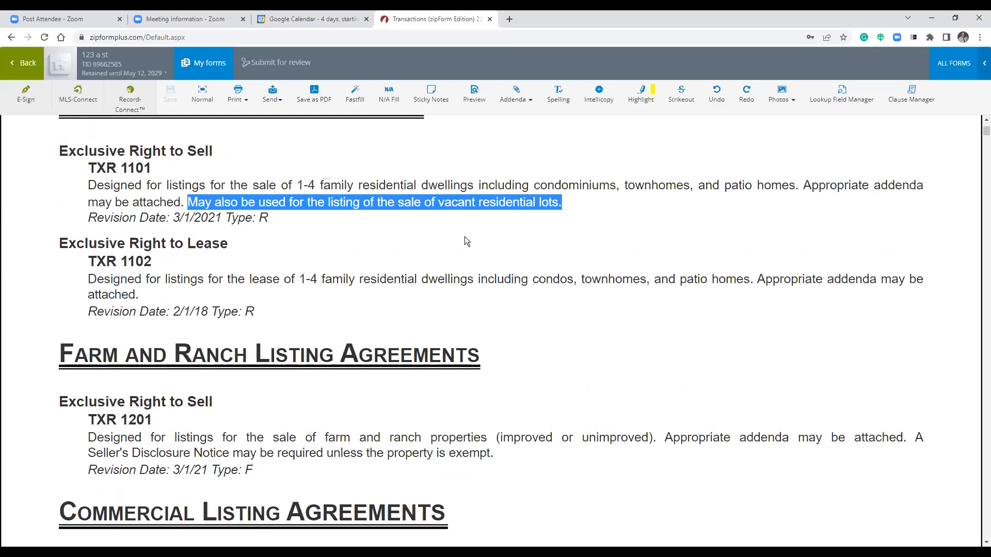
scroll(464, 243, down, 15)
scroll(463, 443, down, 5)
drag(214, 254, 228, 269)
drag(308, 295, 351, 305)
click(382, 372)
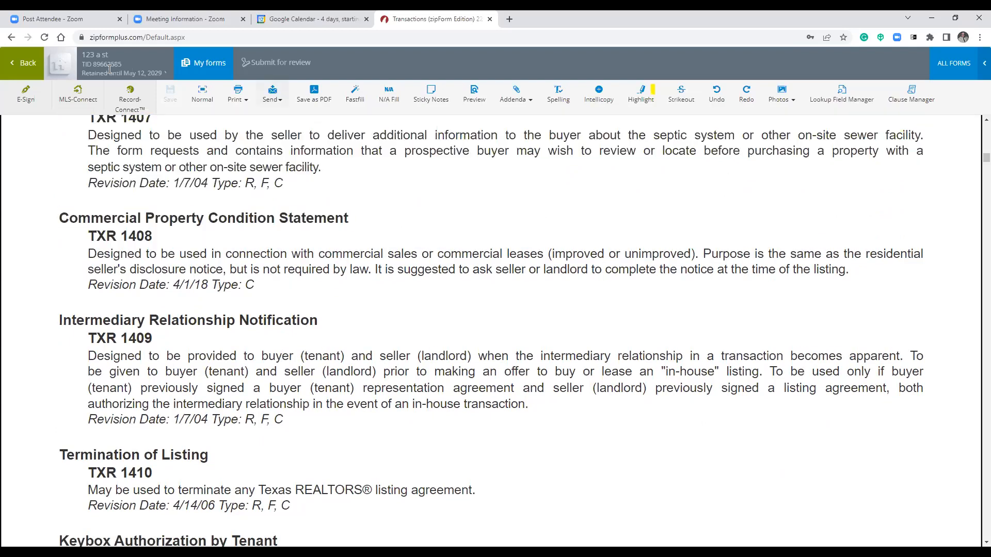
click(25, 70)
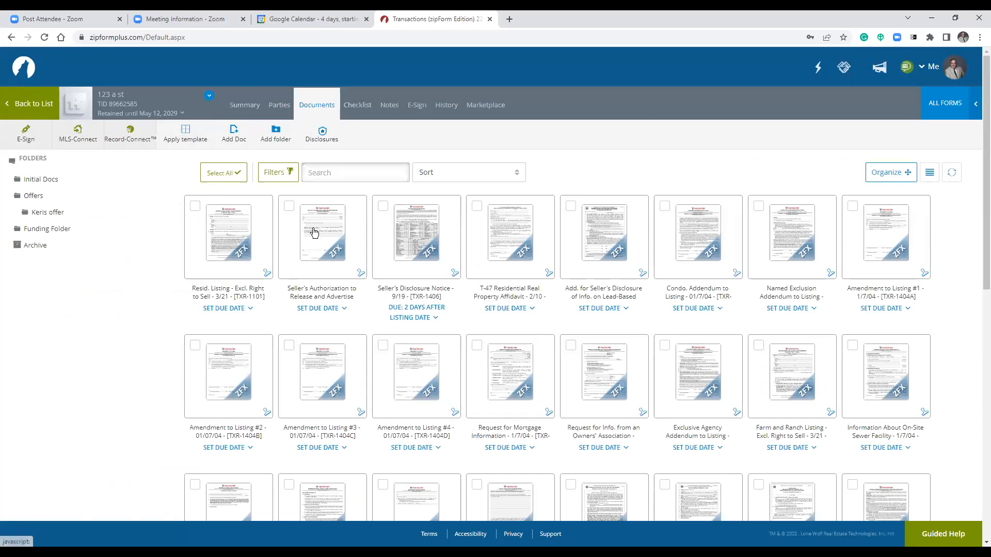
click(224, 252)
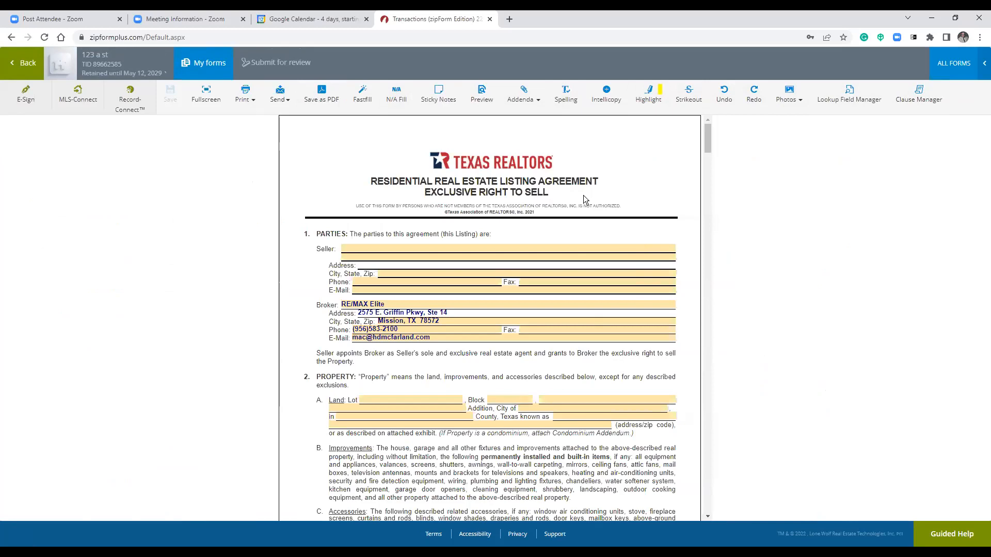
drag(499, 378, 594, 377)
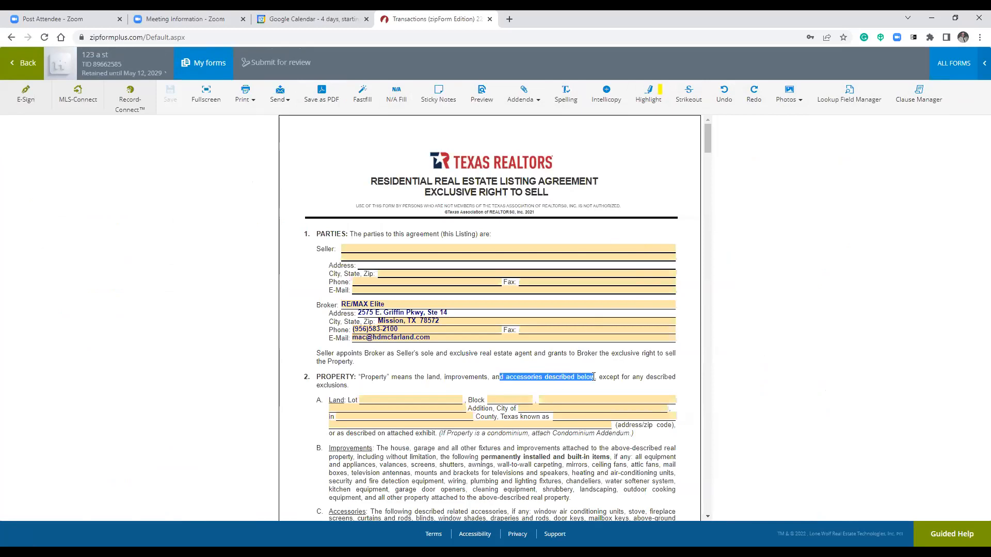
Highlight 'accessories described below' yellow and strike through 'the land, improvements, and' in paragraph 2.
click(654, 101)
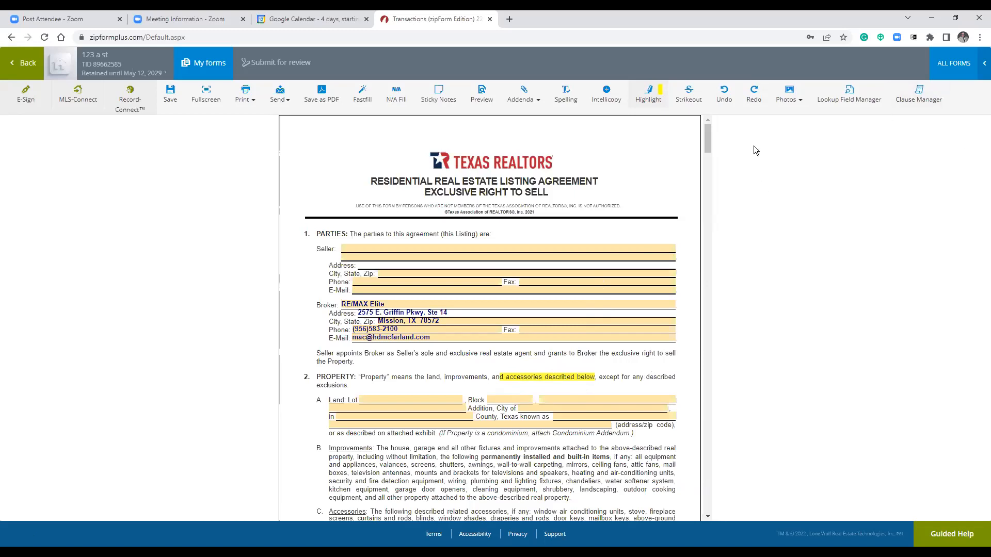
click(688, 93)
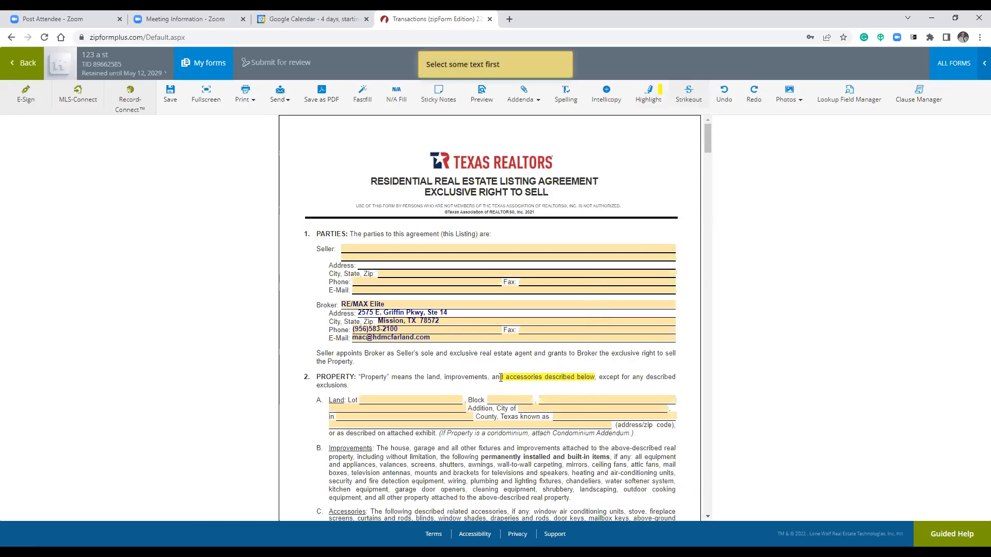
drag(418, 378, 520, 375)
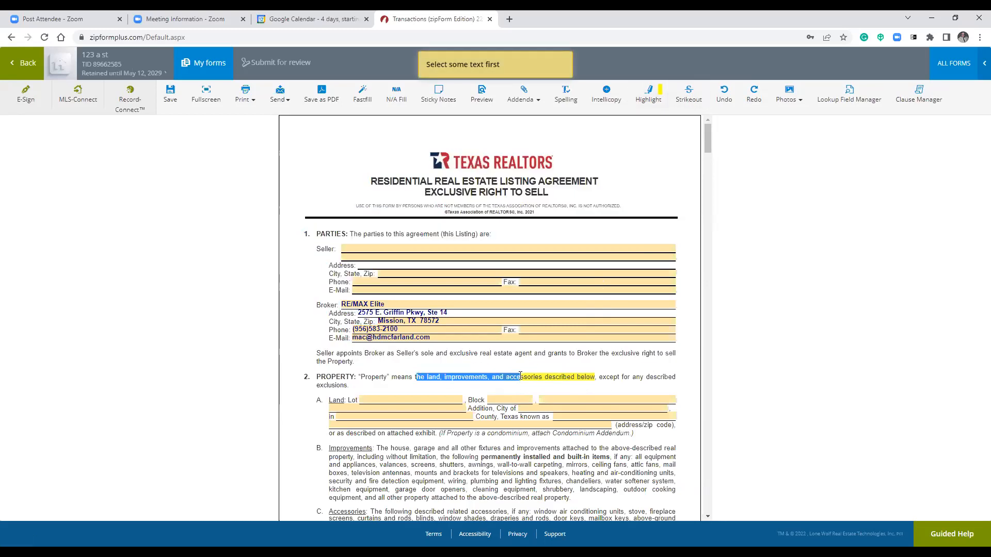
click(689, 94)
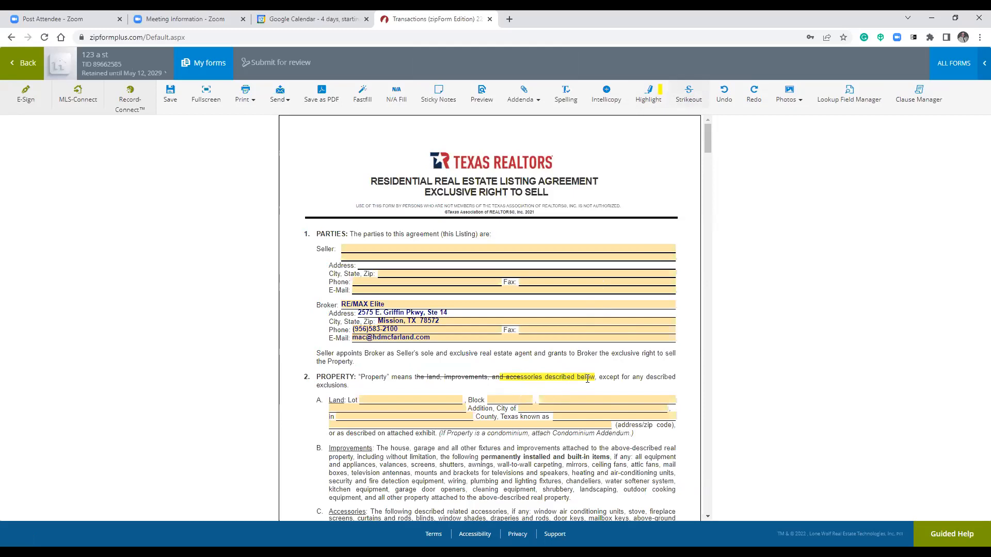
drag(497, 458, 556, 458)
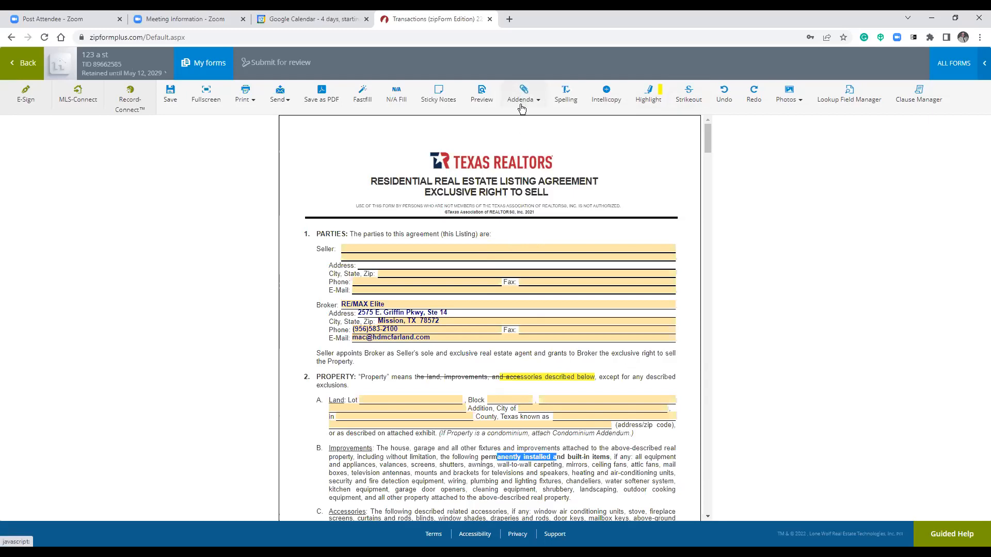
Begin a new addendum paragraph with a trial title 'Par', then abandon it.
click(522, 106)
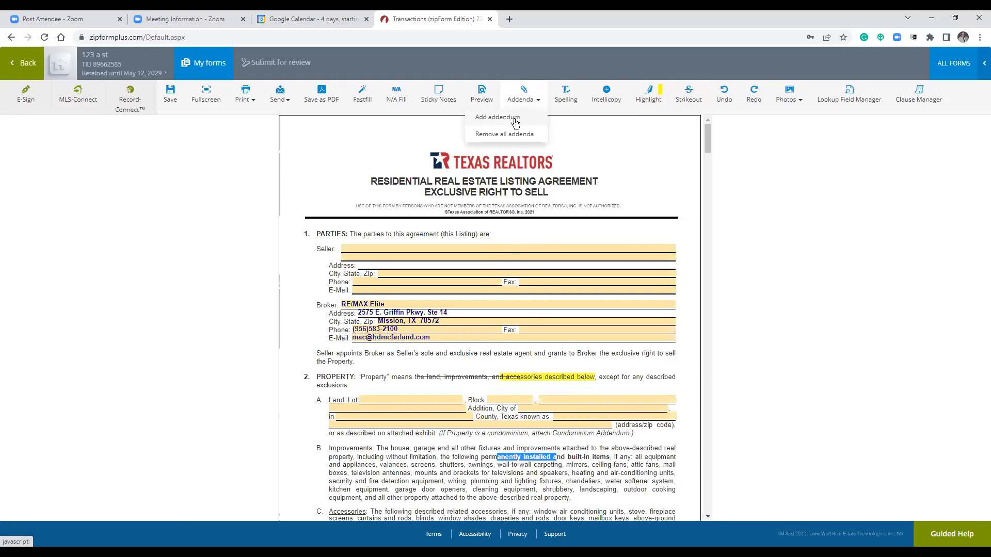
click(278, 183)
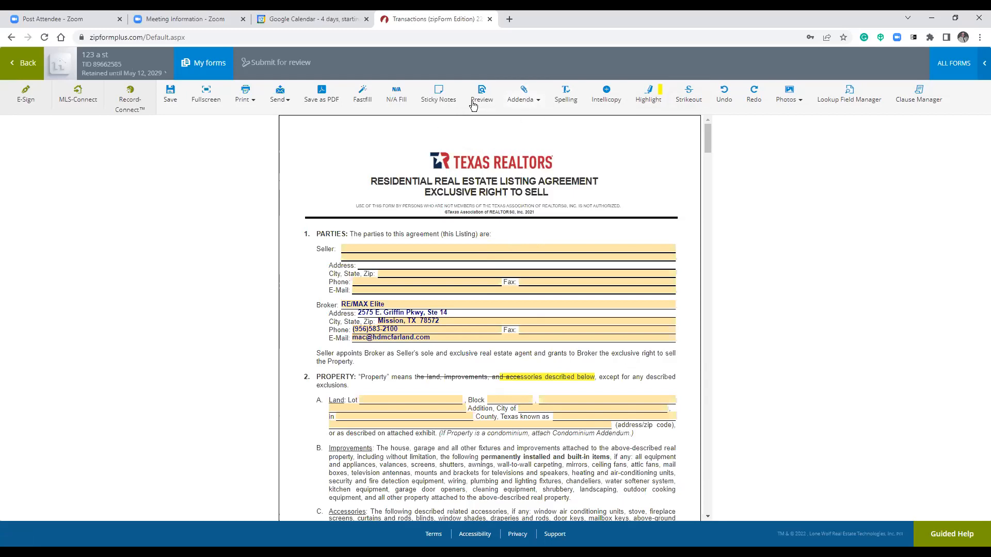
click(523, 93)
click(510, 117)
click(446, 201)
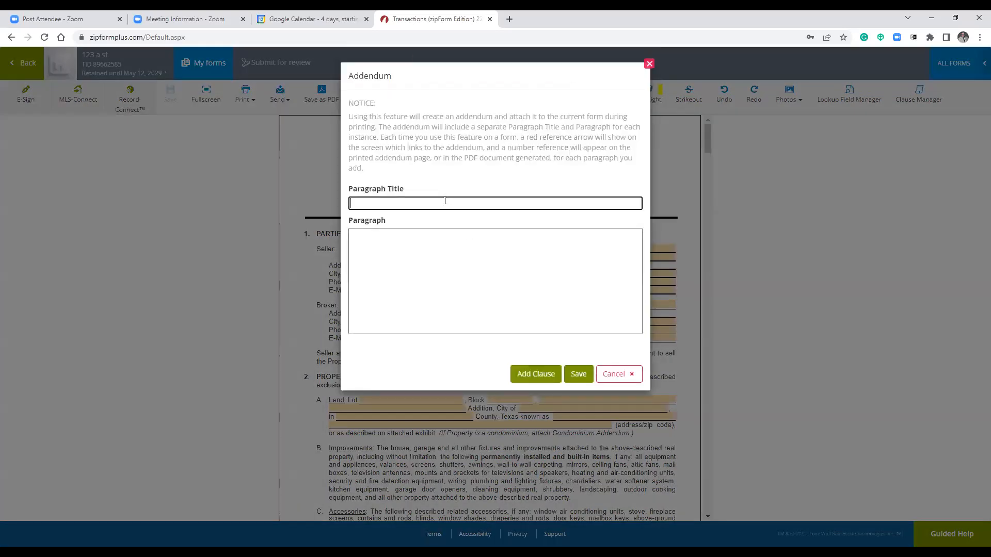
text(Par 1)
key(Tab)
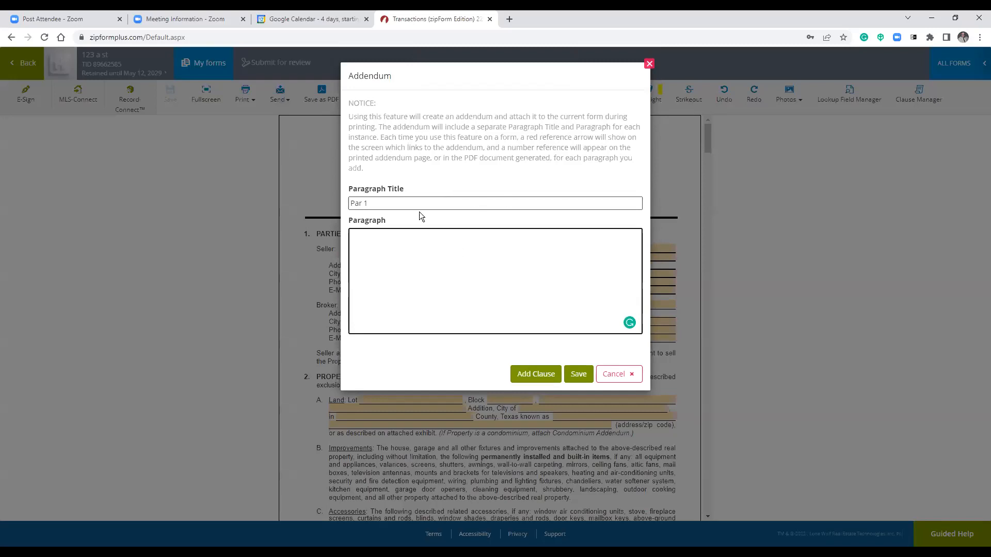
drag(402, 204, 290, 225)
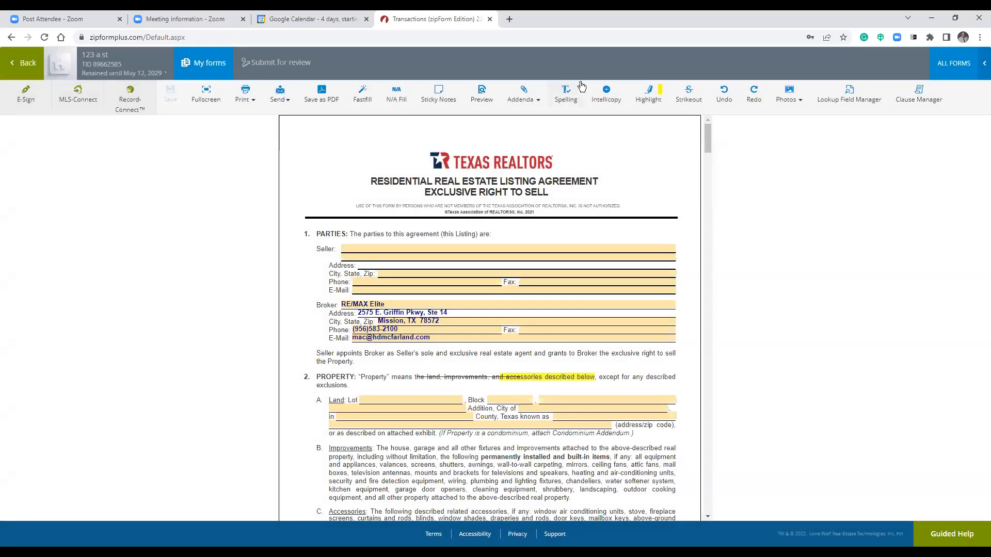
Create and save the 'Parties' addendum paragraph with placeholder body text starting 'Par 1'.
click(522, 98)
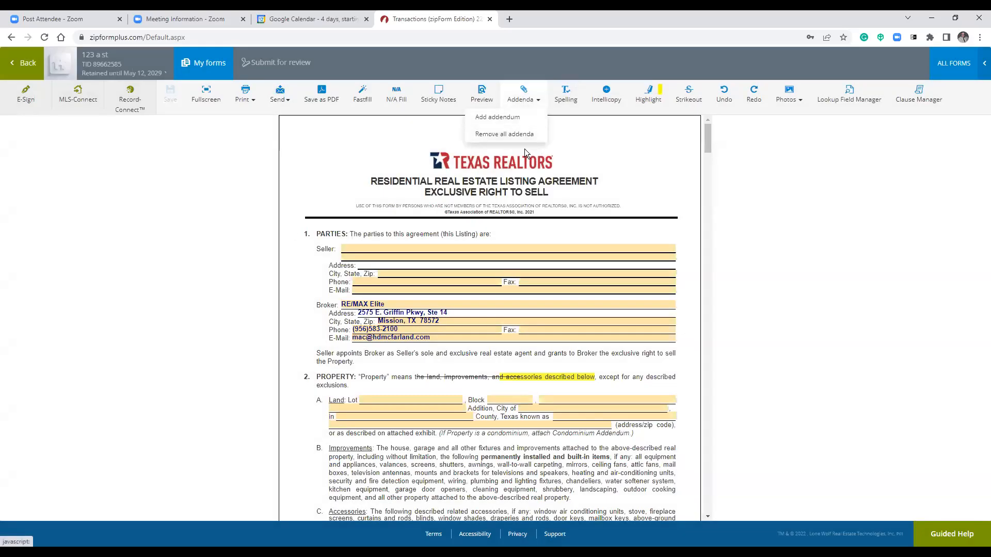
click(495, 119)
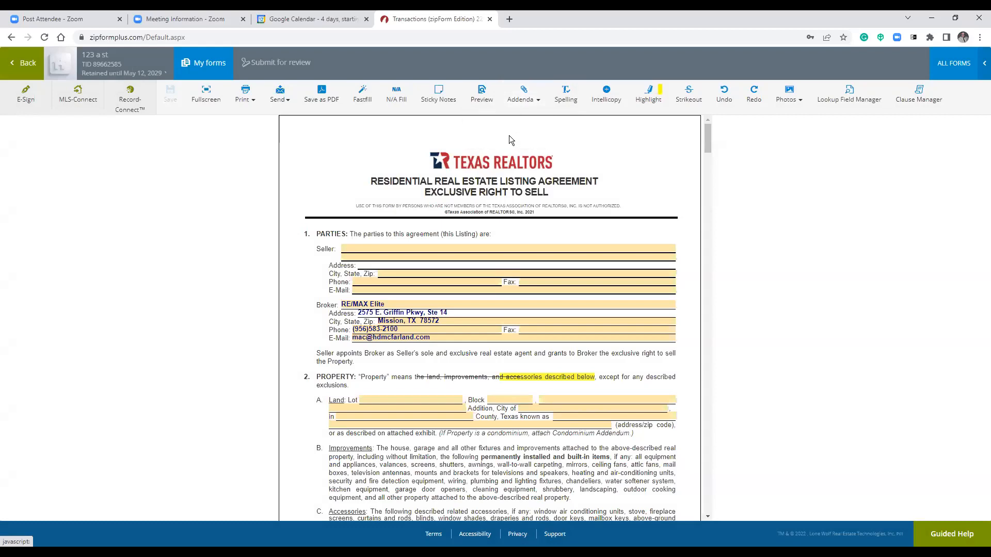
click(483, 204)
text(Parties)
key(Tab)
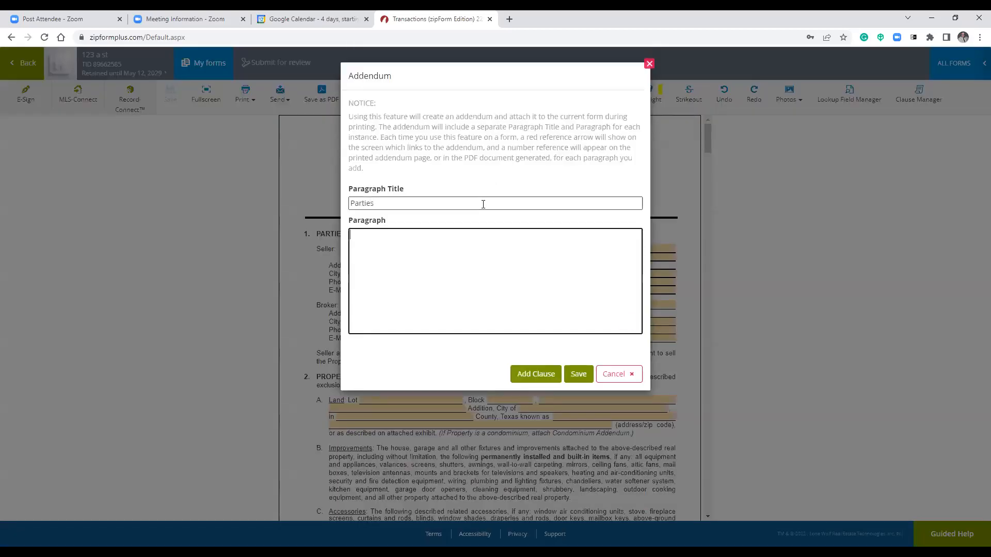
text(Par 1 lksdlfkjasdlvlasdvlknjscdlvnk)
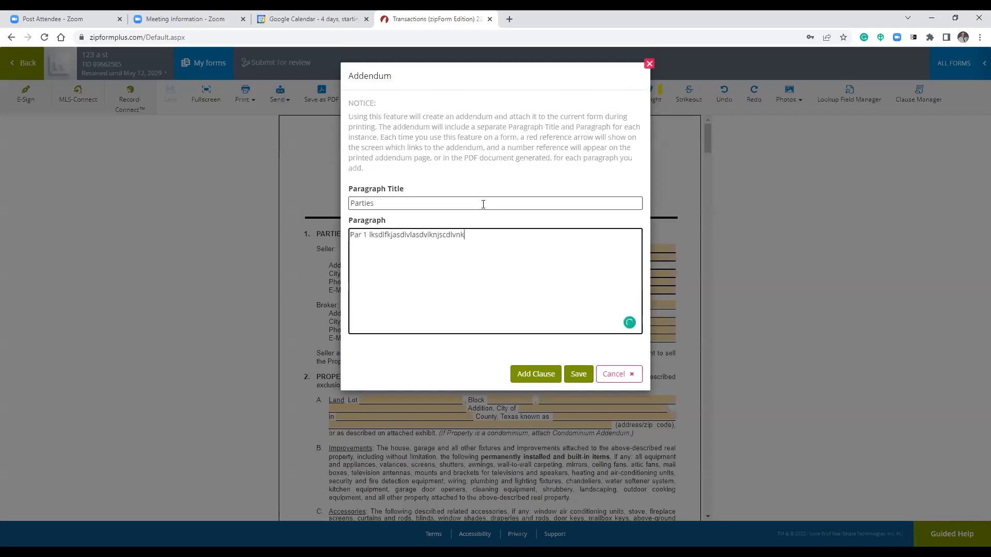
text(ln vscllkndsalkldsklkj vlksdlklvsdkjk)
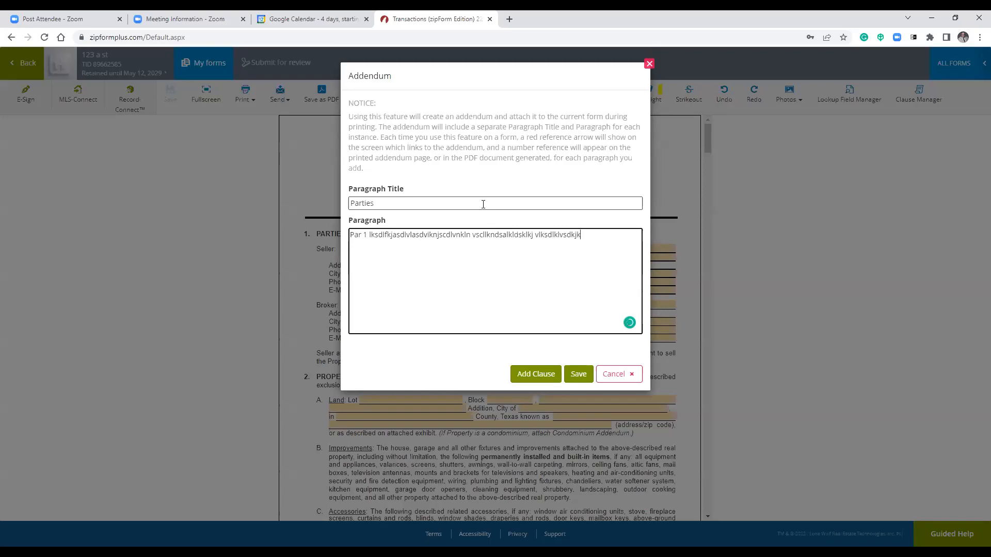
click(579, 374)
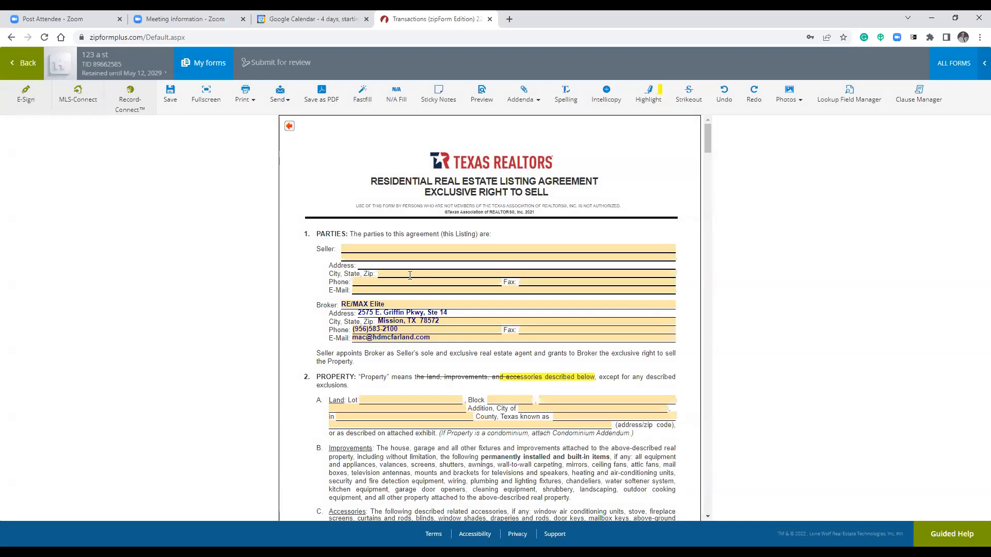
Print this form to PDF, scroll to the page-11 Parties addendum, then close the preview.
click(245, 97)
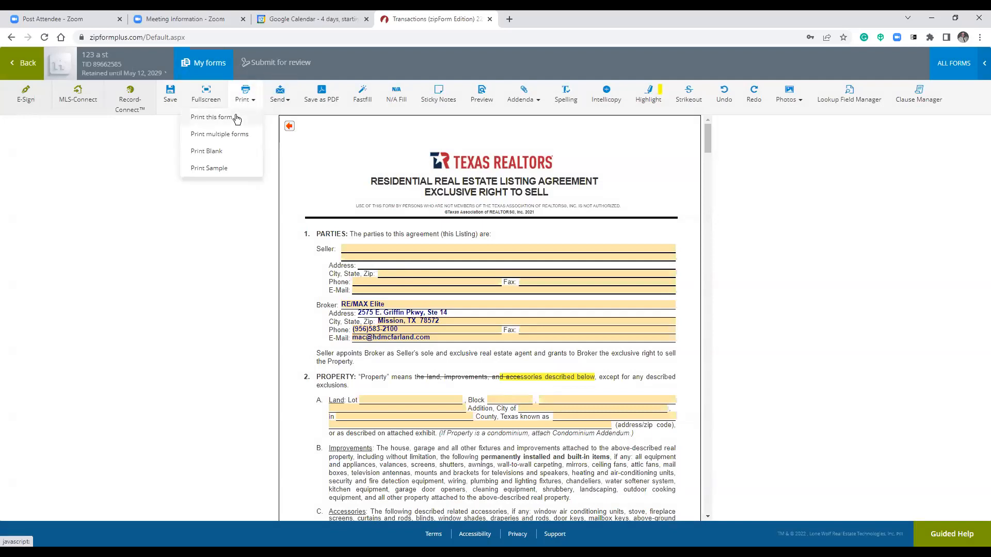
click(237, 117)
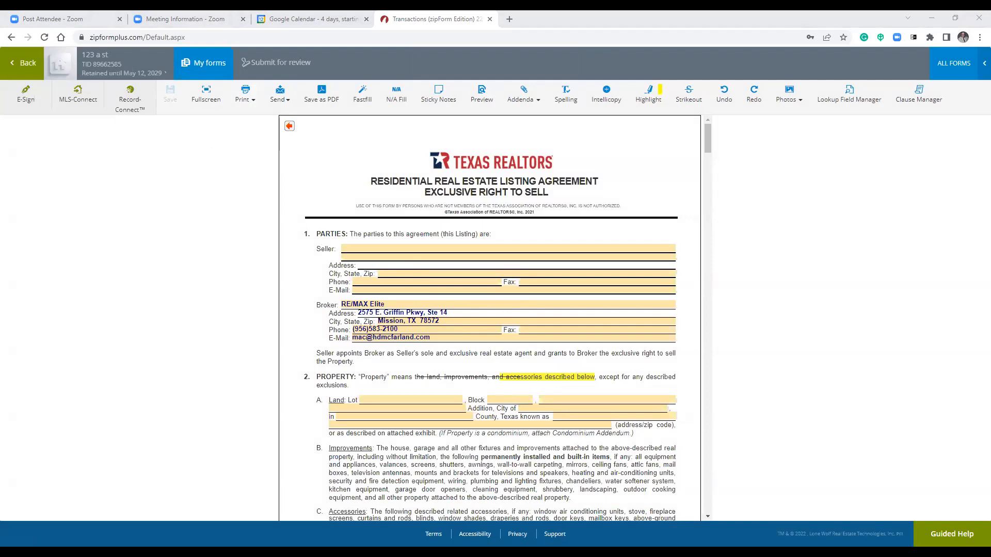
scroll(274, 249, down, 10)
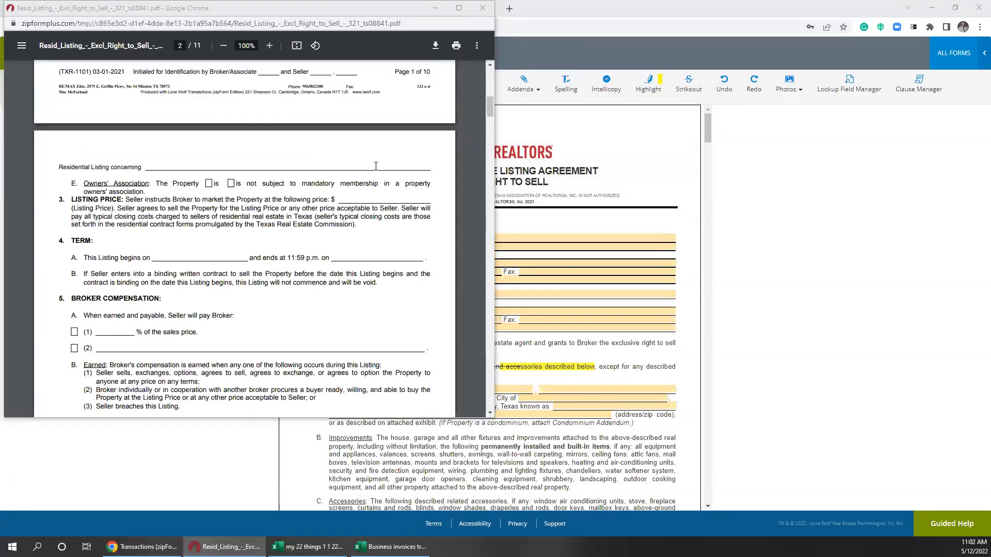
scroll(400, 174, up, 10)
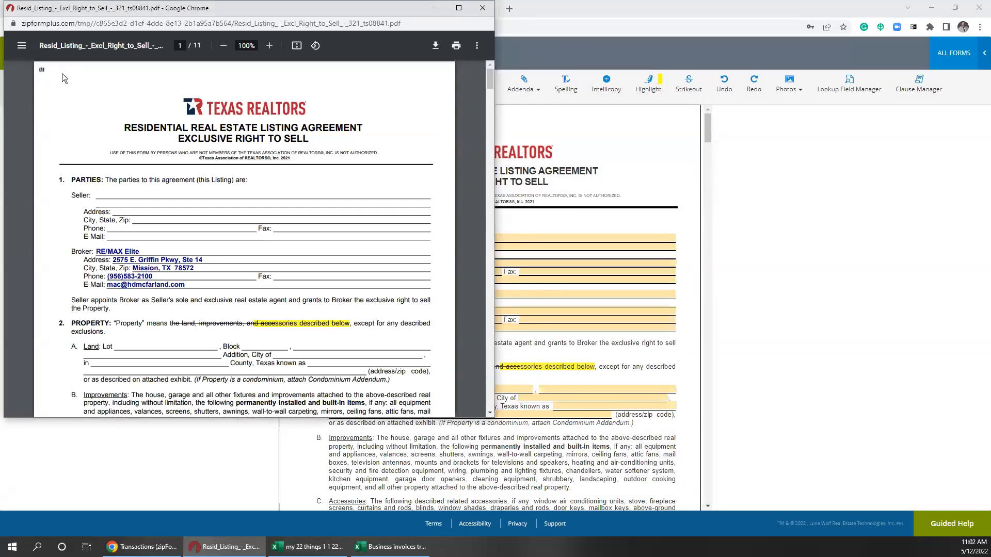
drag(490, 84, 470, 411)
scroll(388, 277, up, 8)
scroll(199, 322, down, 4)
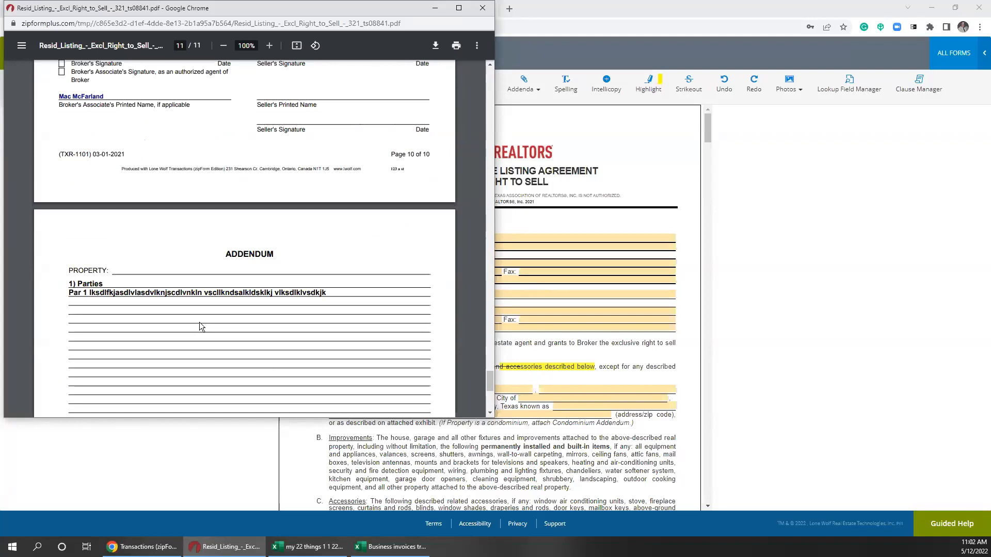
scroll(200, 310, down, 4)
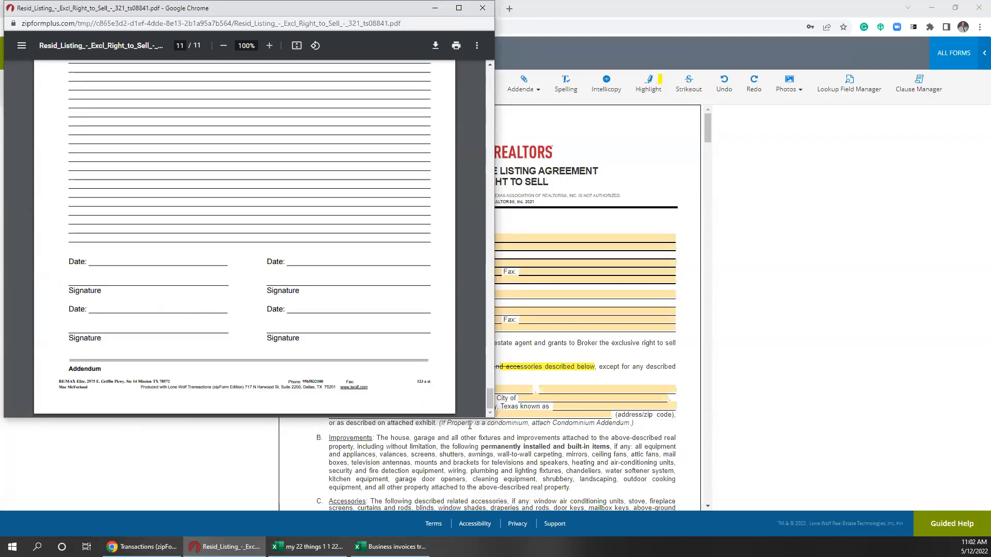
drag(490, 400, 493, 73)
click(483, 8)
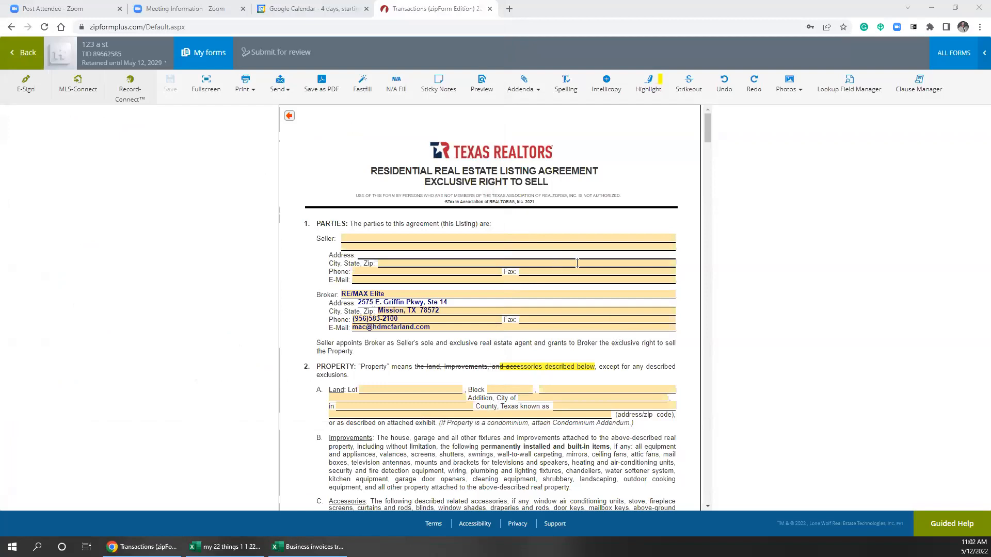
Move focus off the Seller field and display the Print choices, including Print this form and Print Blank.
click(422, 239)
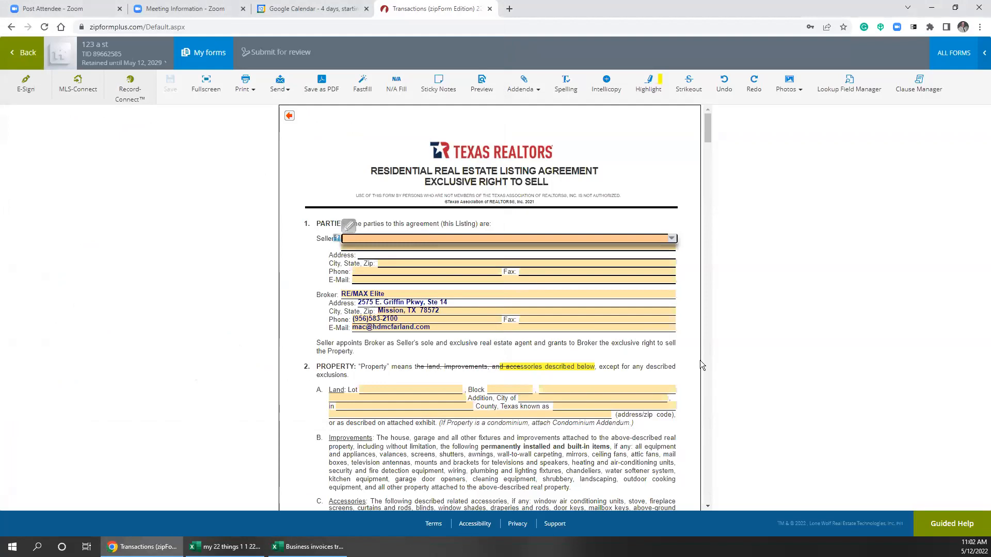
click(682, 366)
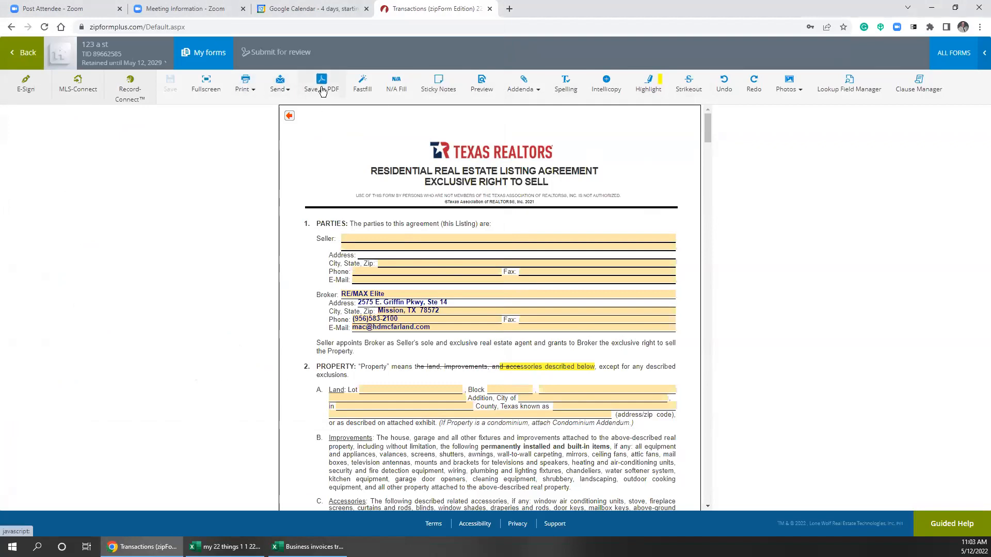
click(253, 89)
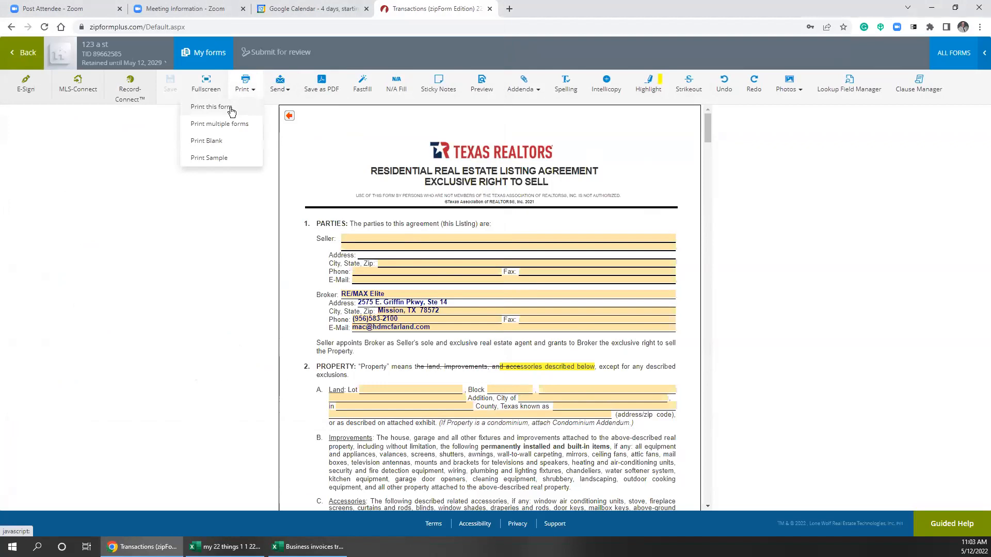
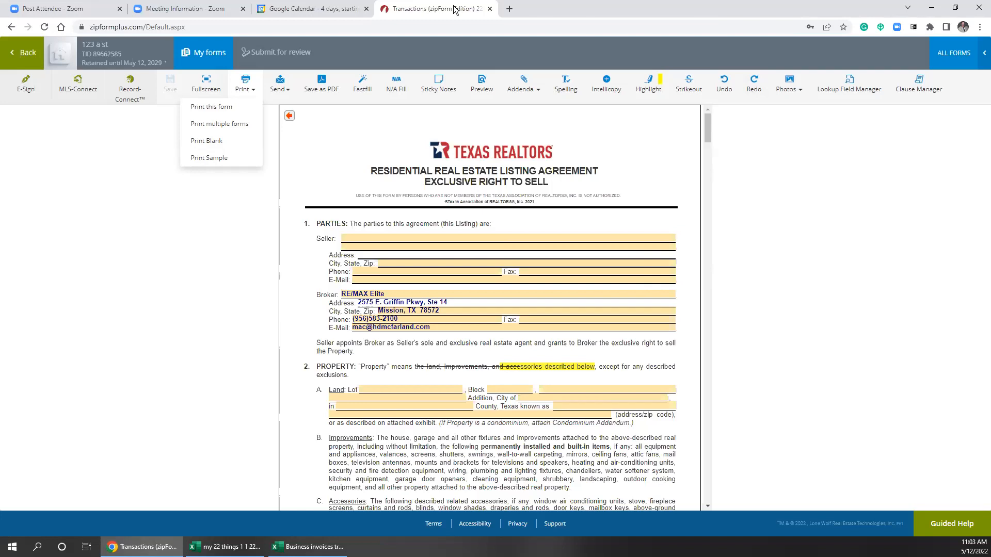
Open a new blank Chrome tab beside the zipForm Plus listing agreement.
click(509, 9)
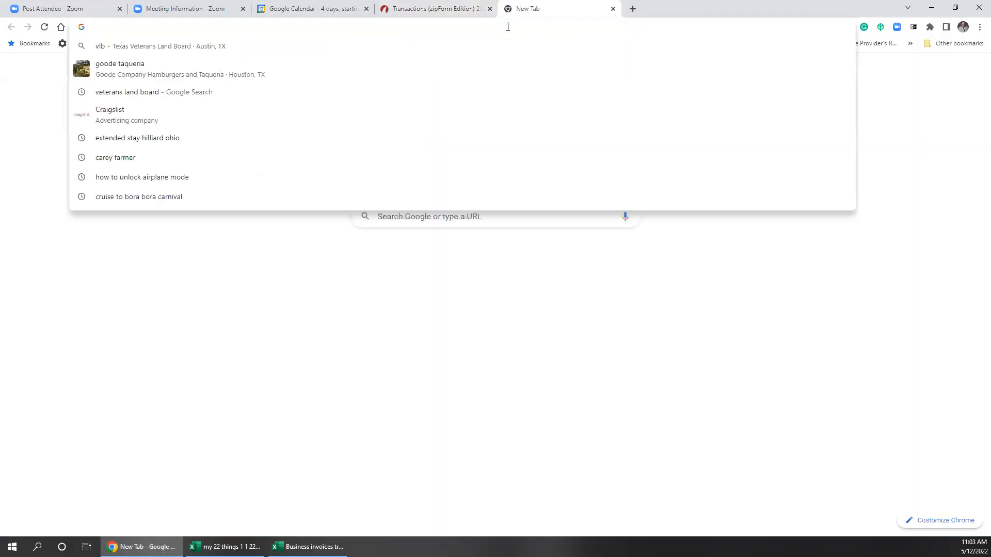
Go to texasrealestate.com and open the members' Blank Form Downloads list of TXR forms 1101–1410.
text(te)
key(Return)
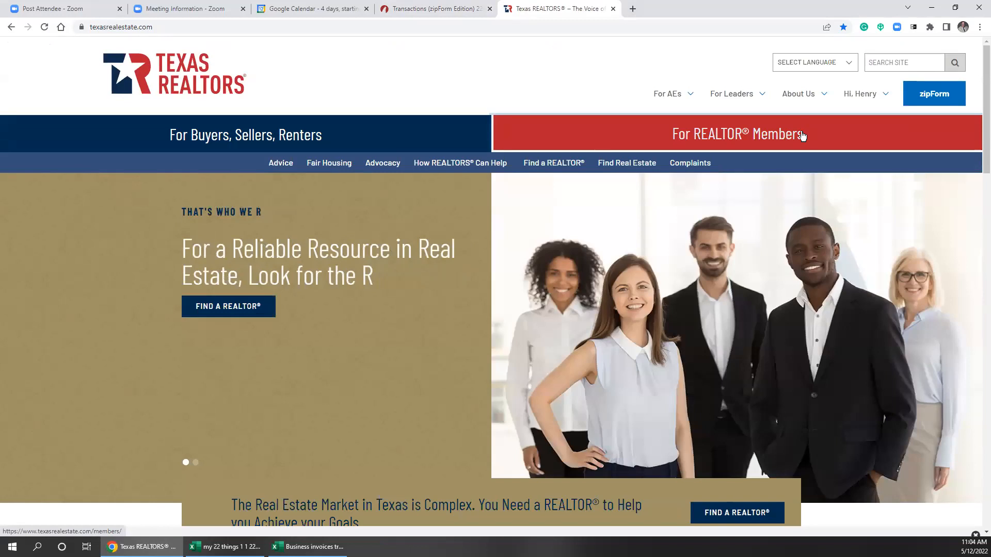
click(783, 137)
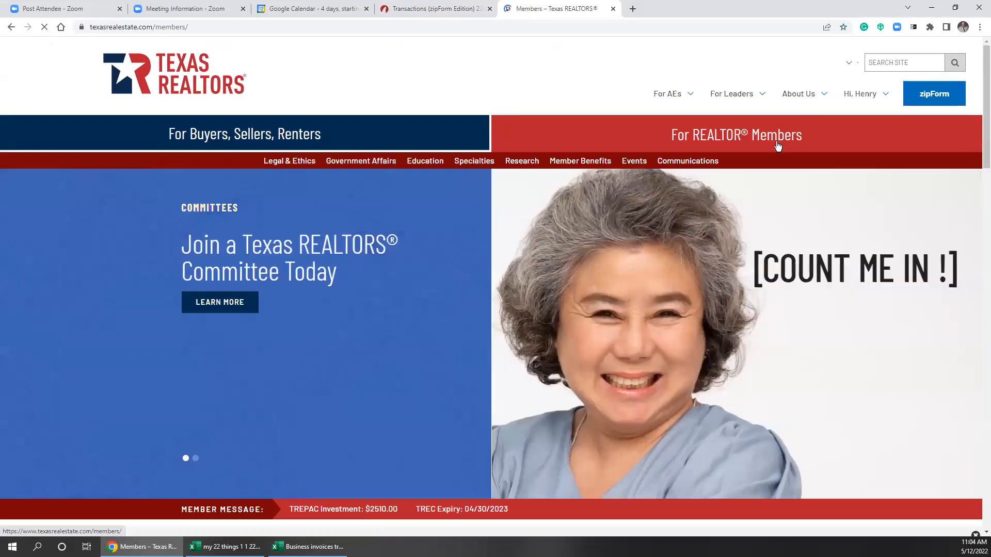
mouse_move(281, 163)
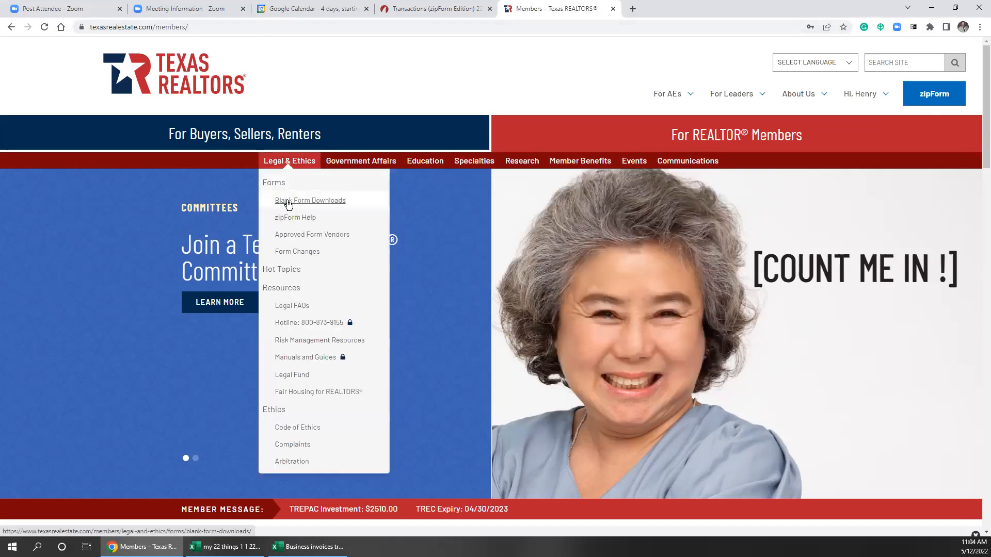
click(287, 204)
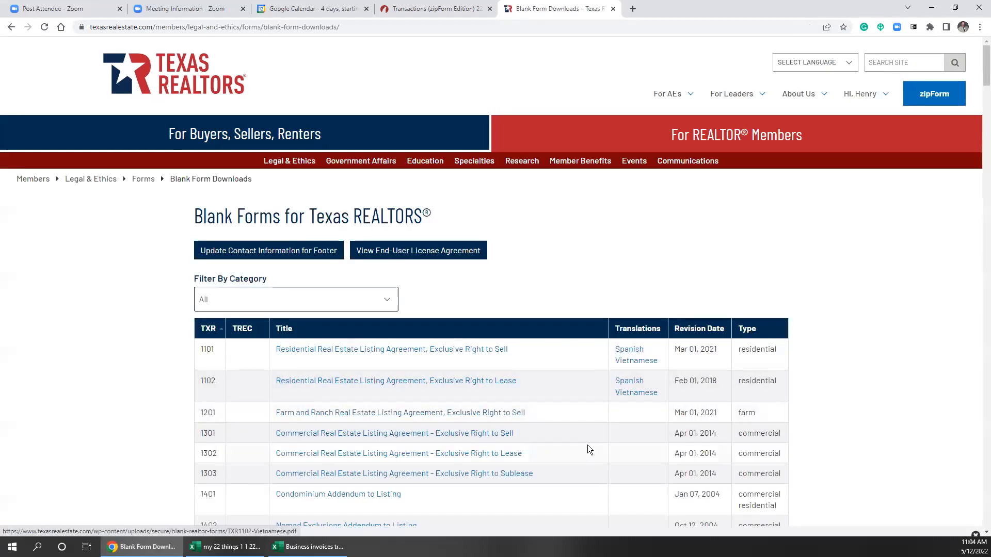
scroll(578, 427, down, 1)
scroll(579, 426, down, 5)
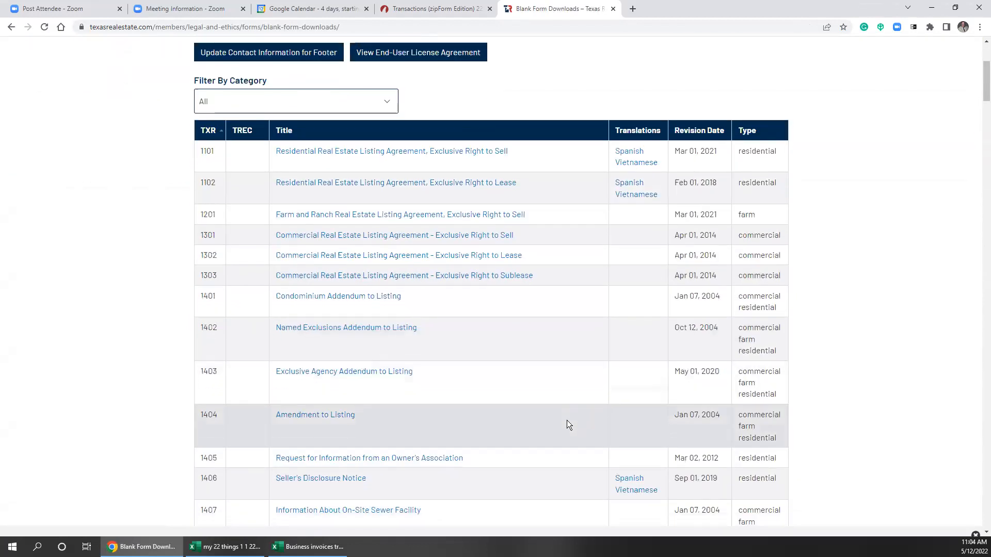
scroll(565, 421, down, 1)
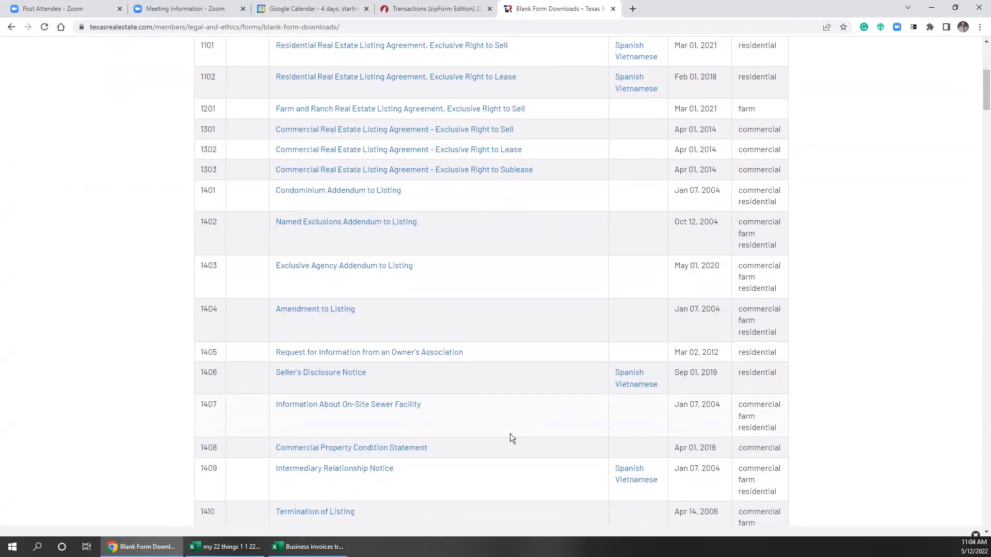
scroll(510, 434, up, 6)
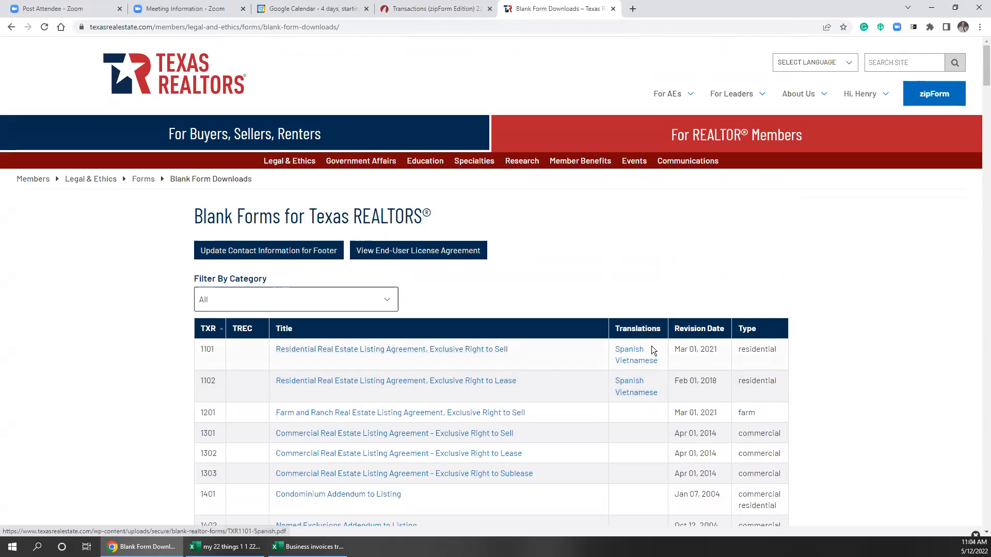
Open the Spanish translation of TXR 1101, zoom in and read it, then close it.
click(631, 351)
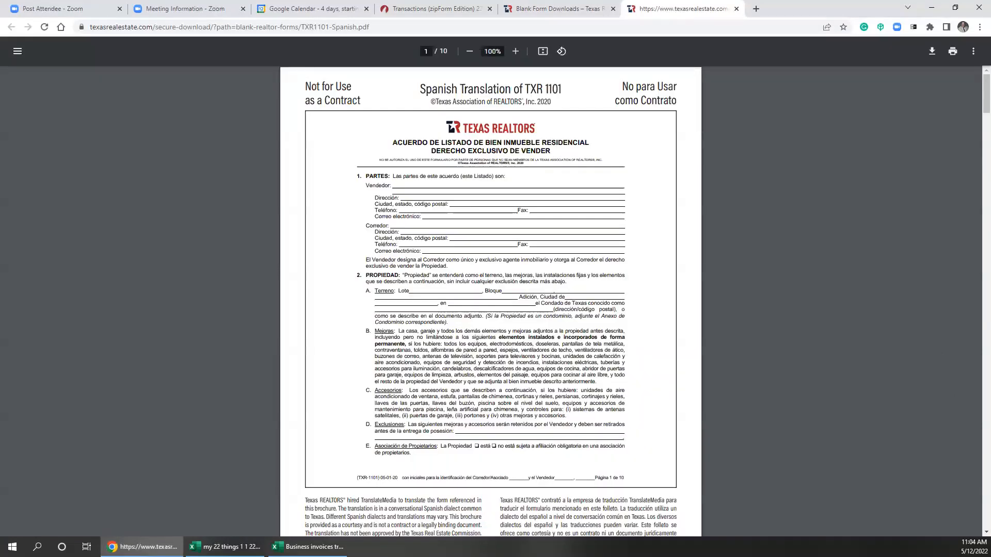
click(515, 52)
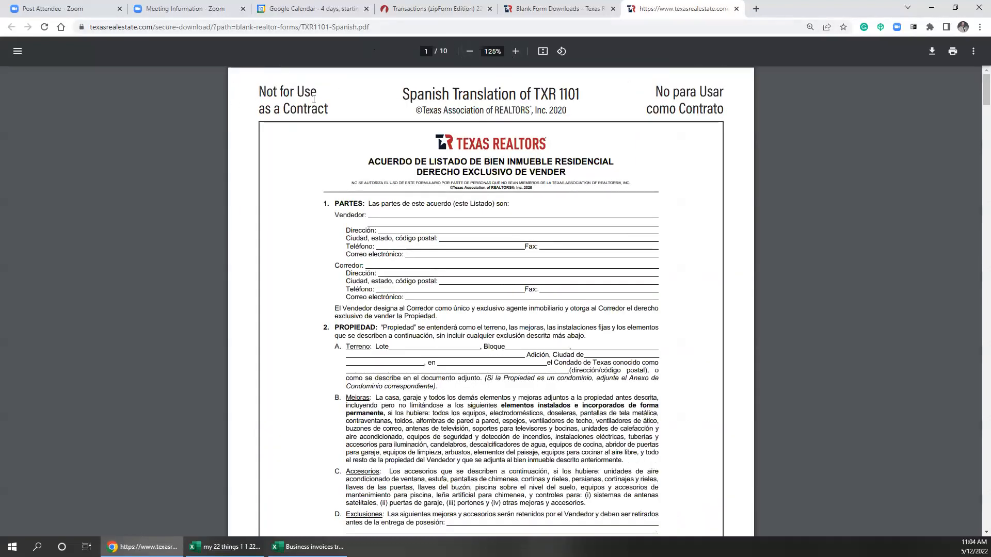
scroll(424, 338, down, 5)
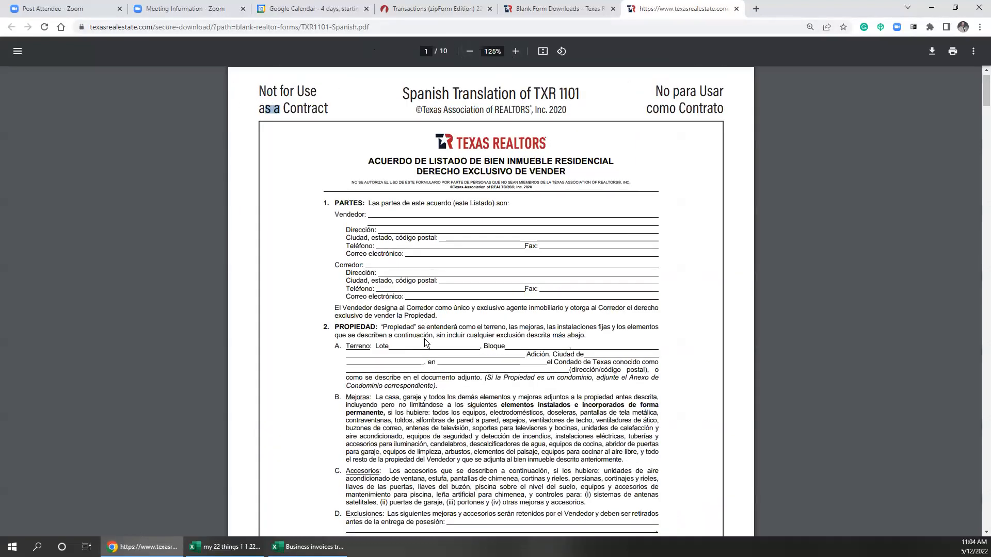
scroll(476, 494, down, 6)
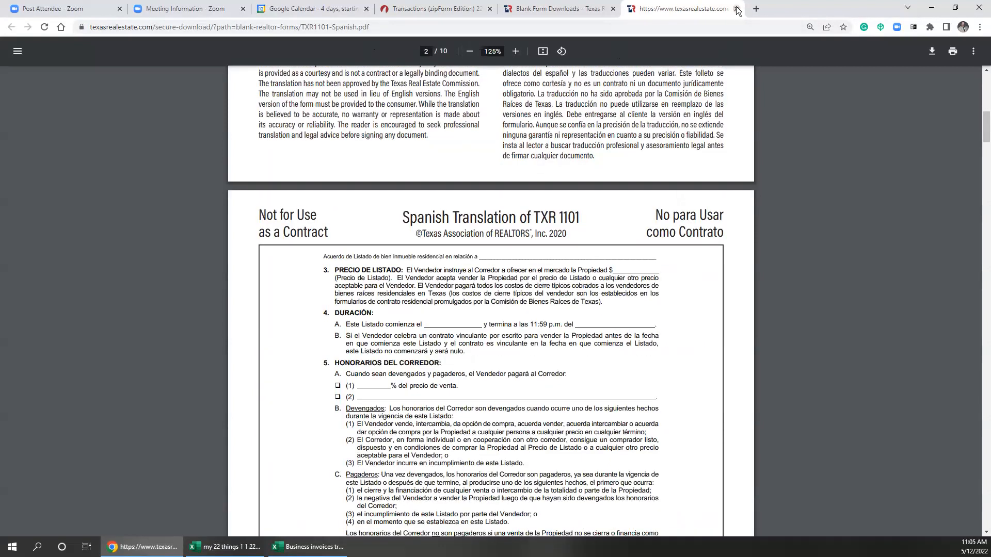
click(578, 9)
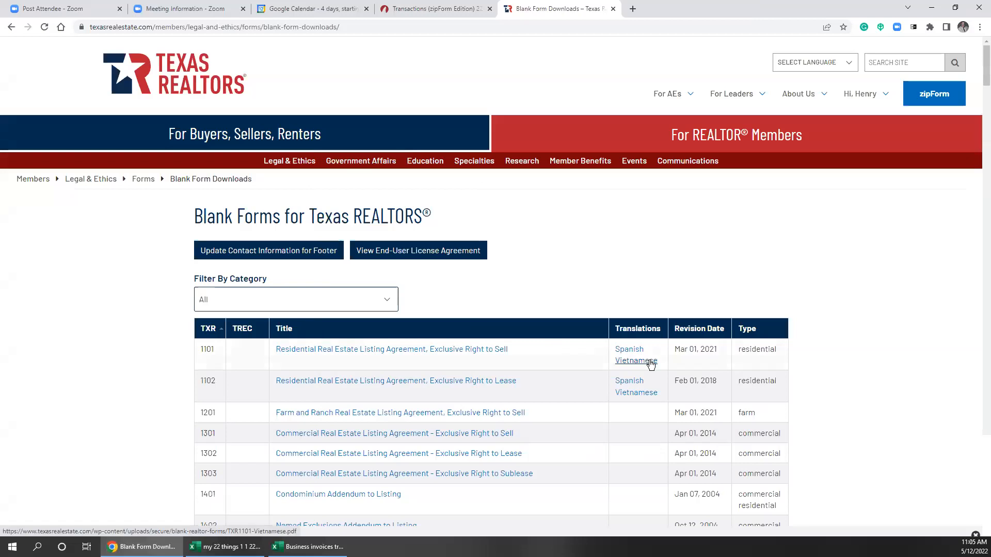
View and close the Vietnamese TXR 1101 translation, then return to the zipForm listing agreement.
click(648, 360)
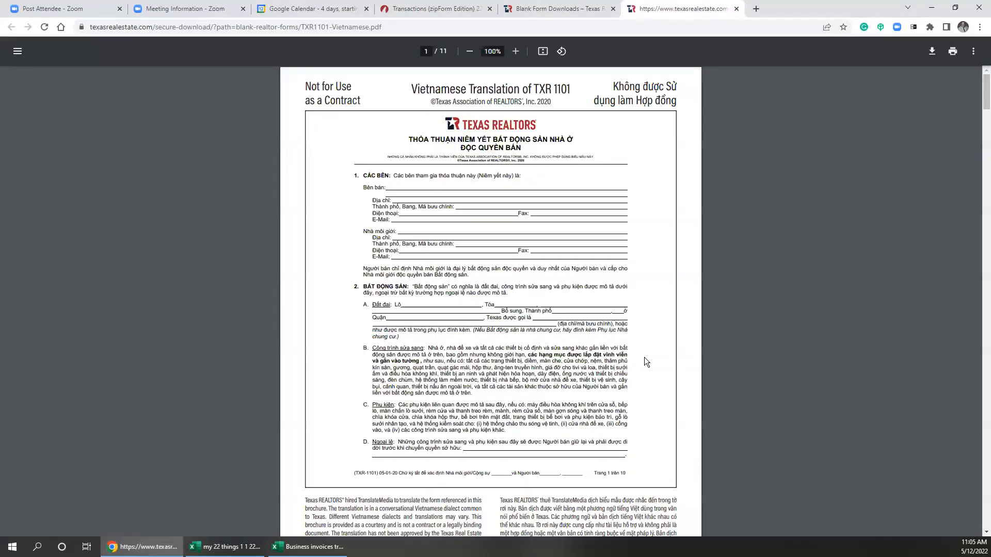
click(737, 9)
scroll(590, 398, down, 3)
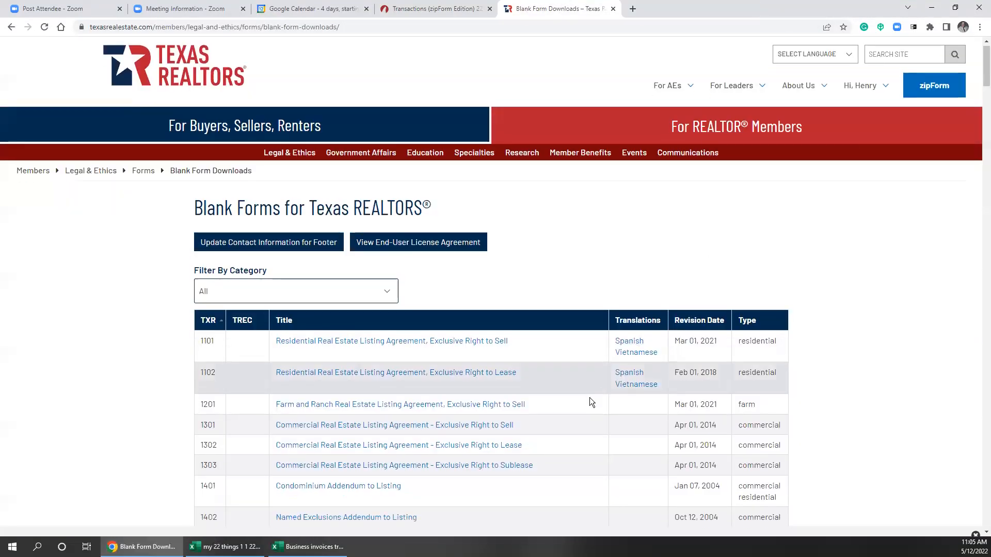
scroll(587, 405, down, 10)
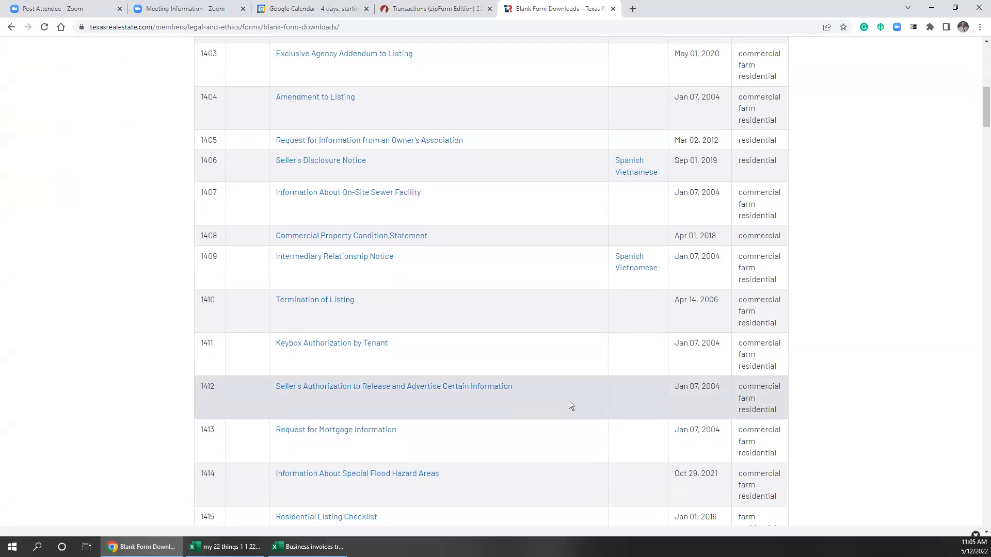
scroll(568, 400, down, 4)
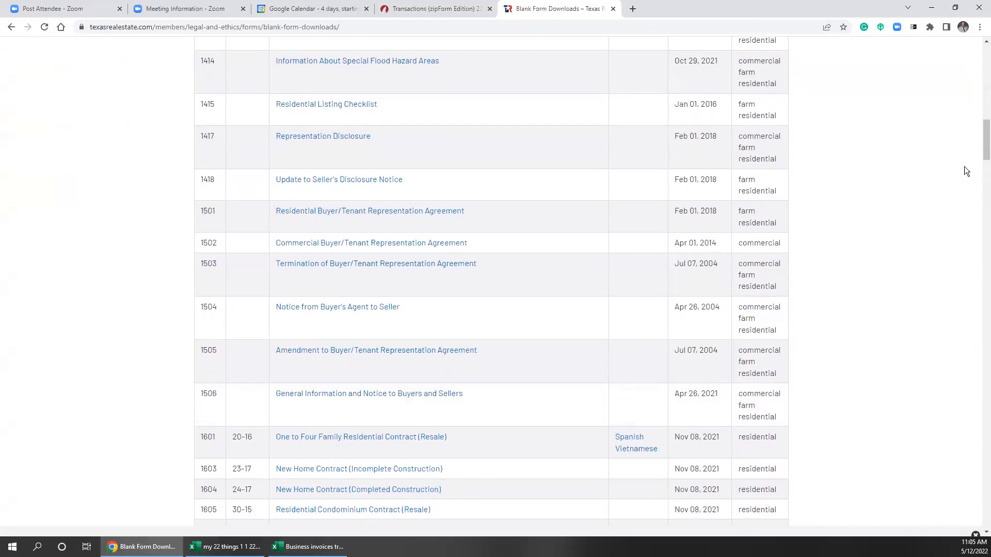
drag(982, 153, 982, 77)
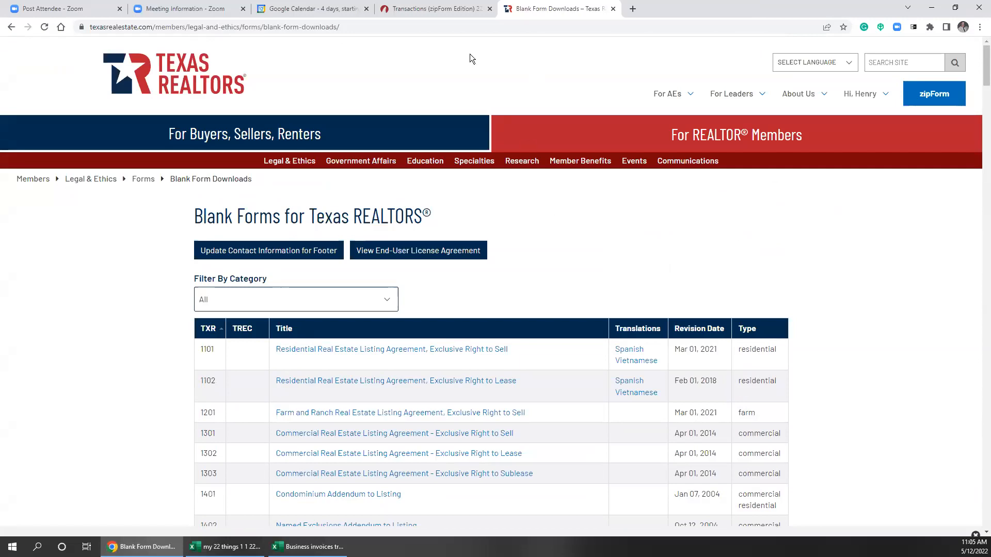
click(414, 9)
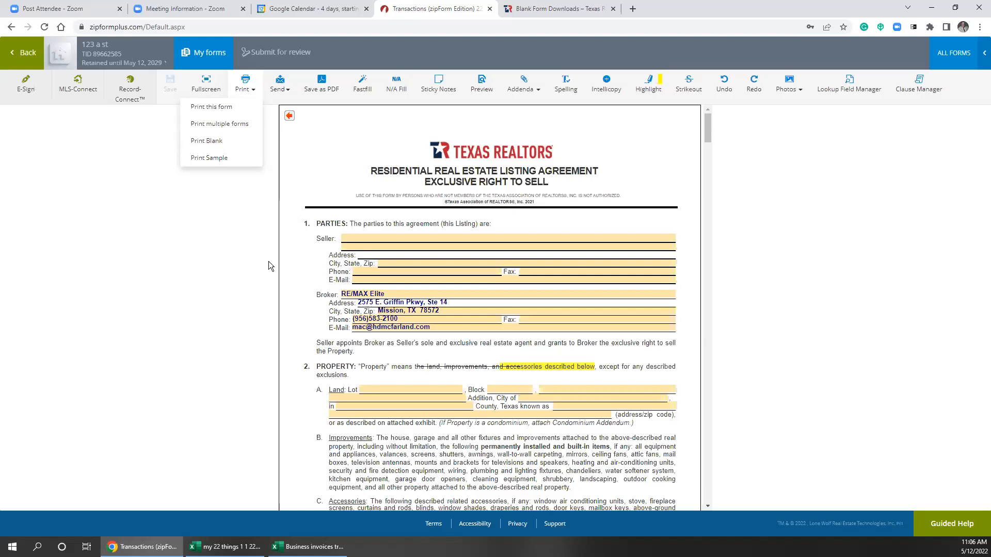
Leave the Residential Listing Agreement and go back to the 123 a st Documents page.
drag(484, 224, 500, 227)
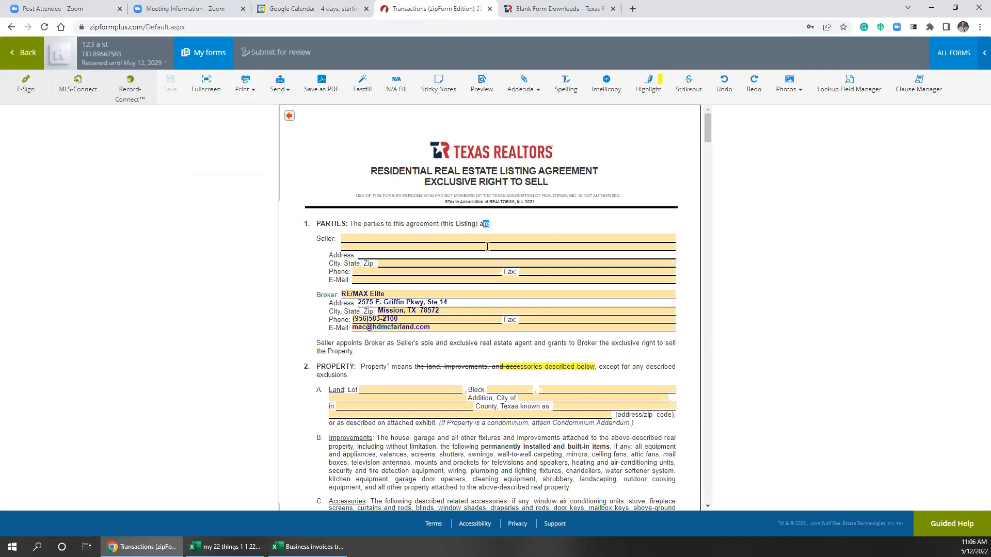
click(544, 238)
click(27, 57)
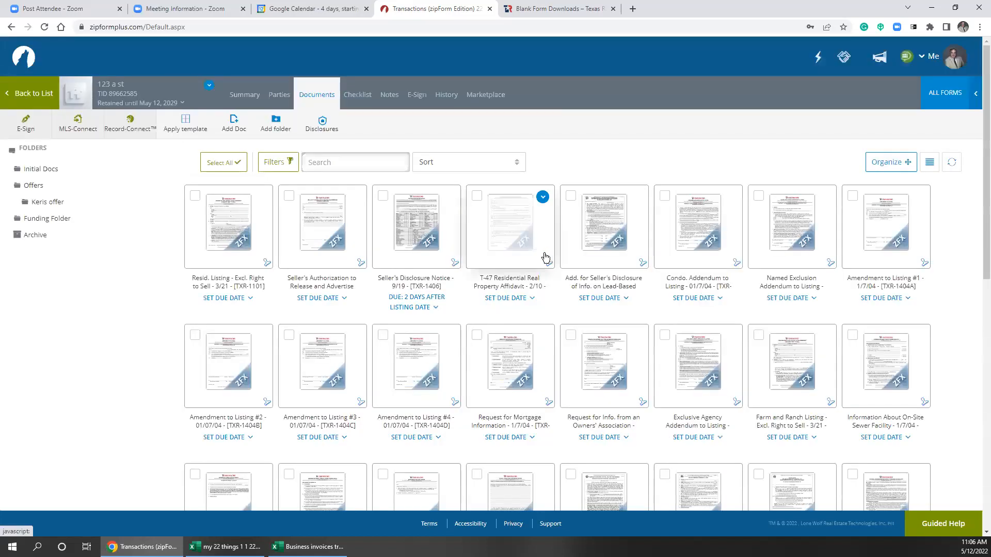
Open the Seller's Disclosure Notice from the 123 a st form thumbnails.
click(432, 232)
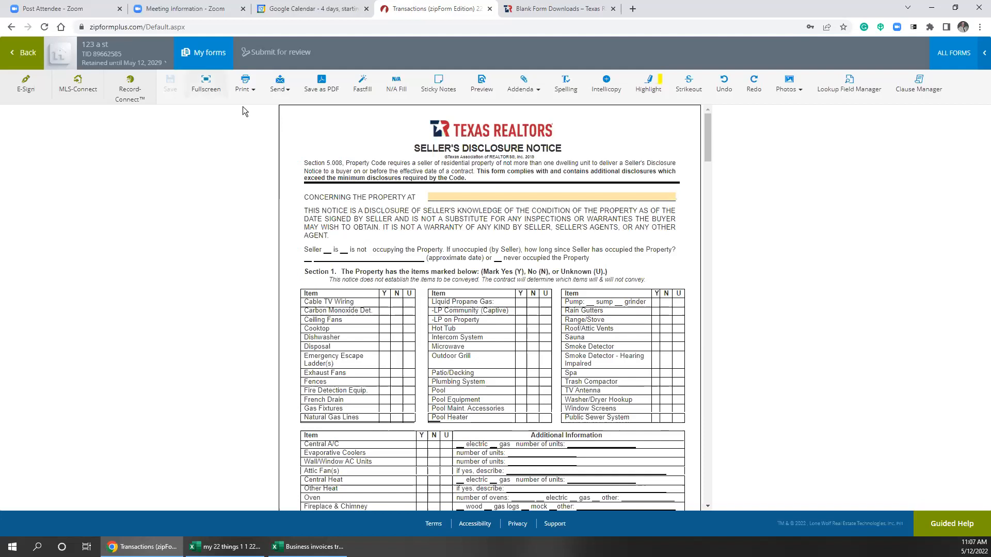
Print a SAMPLE-watermarked PDF of the Seller's Disclosure Notice, review all six pages, and close it.
click(244, 86)
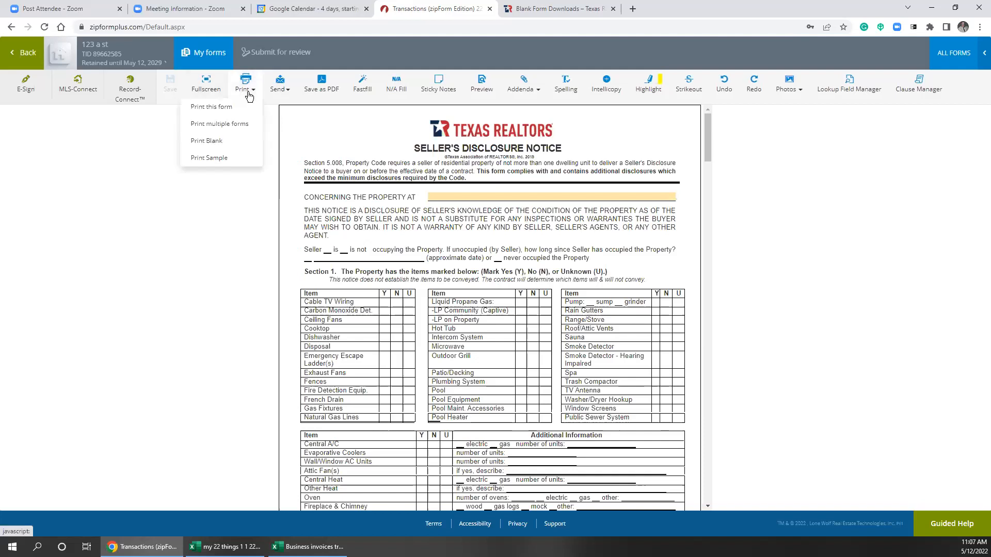
click(234, 157)
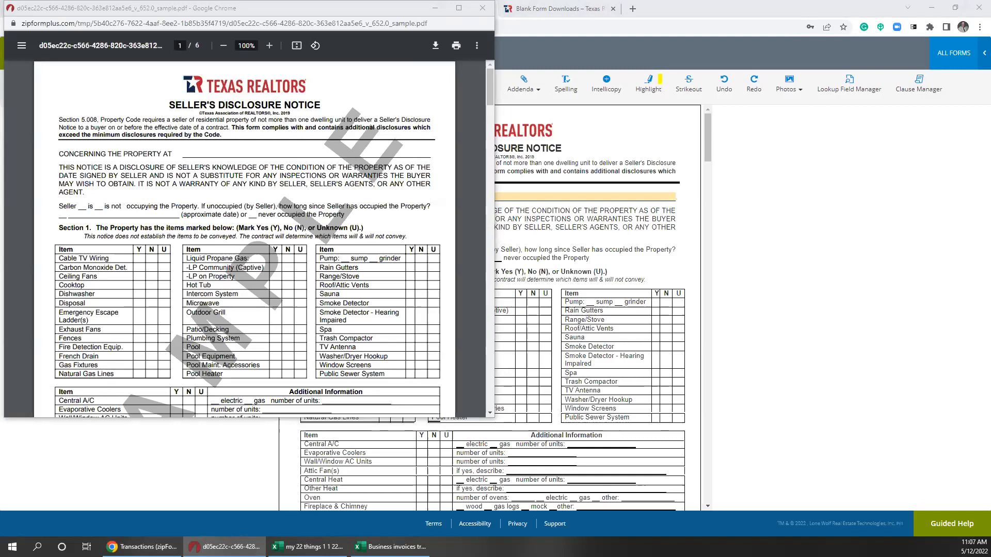
scroll(294, 235, down, 7)
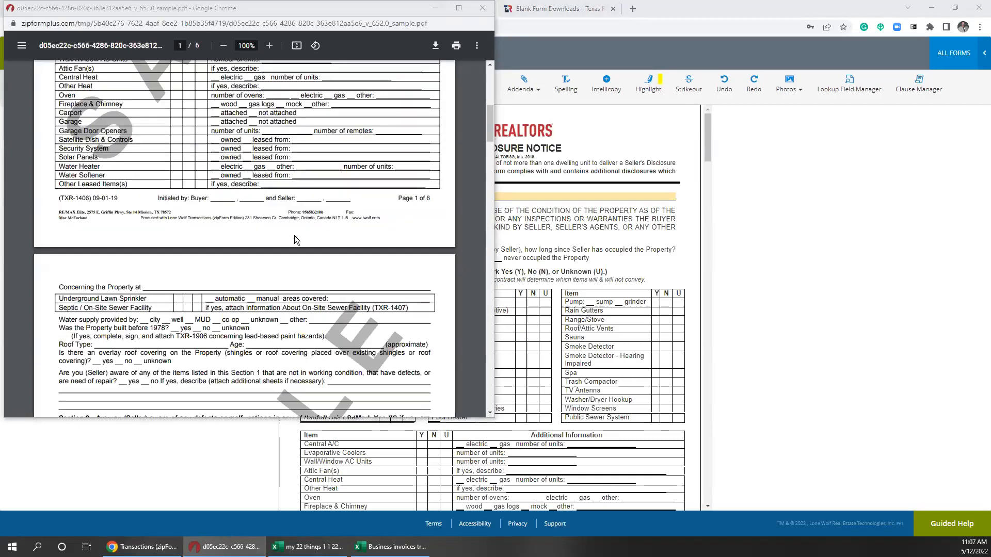
scroll(294, 237, down, 20)
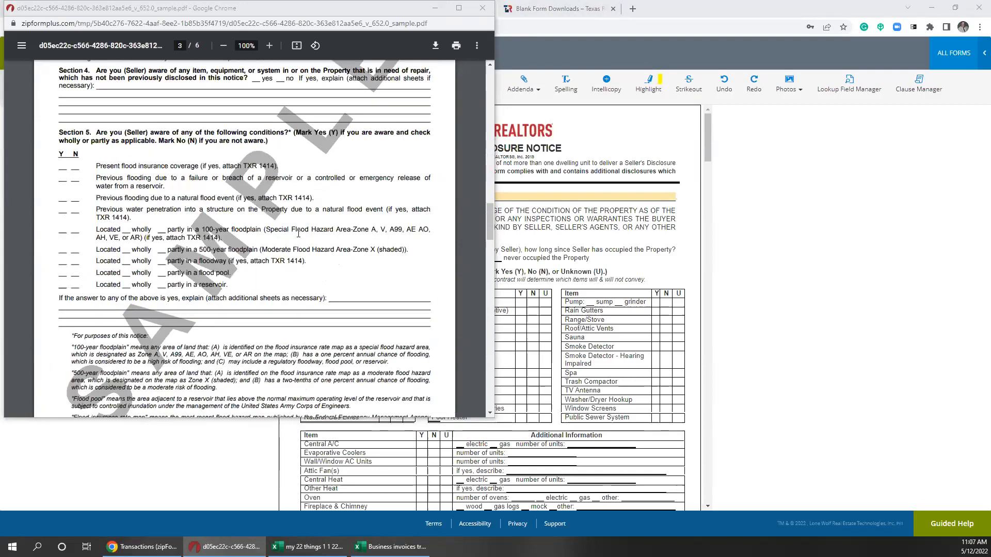
scroll(291, 228, down, 9)
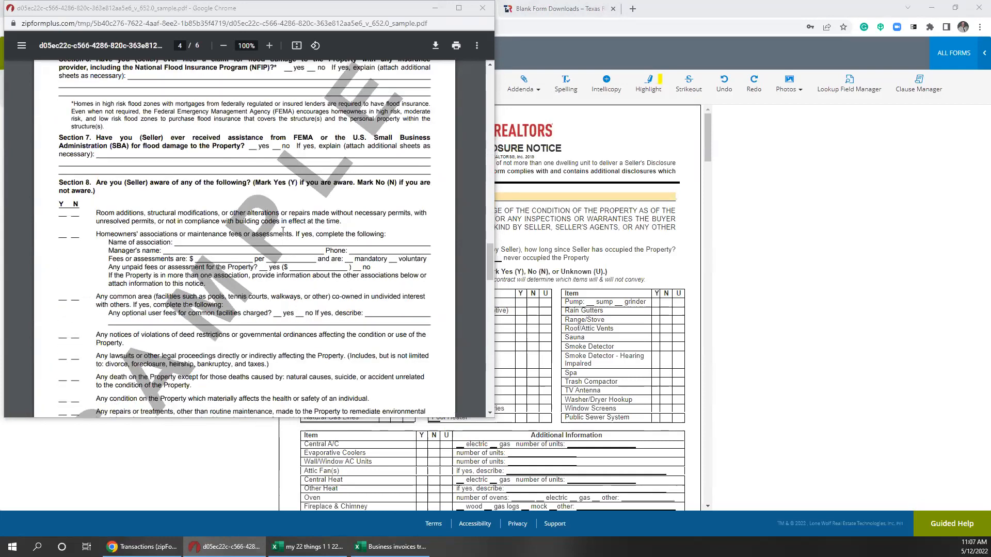
scroll(283, 231, down, 5)
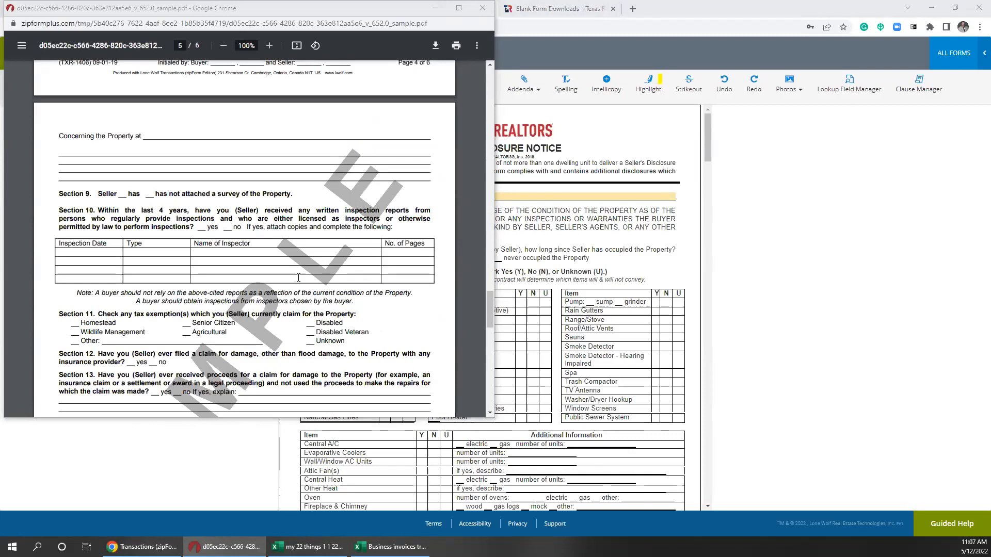
scroll(293, 281, down, 3)
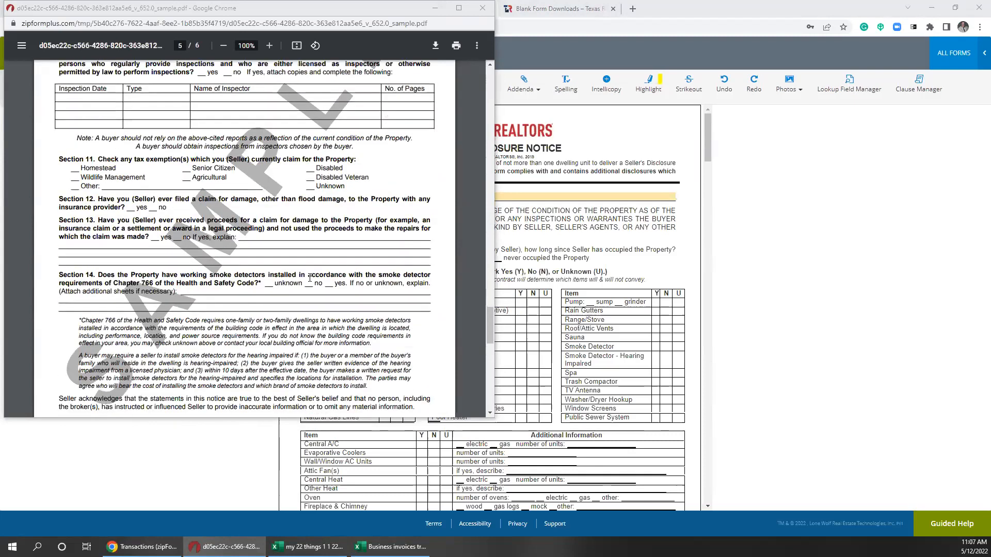
drag(490, 334, 452, 68)
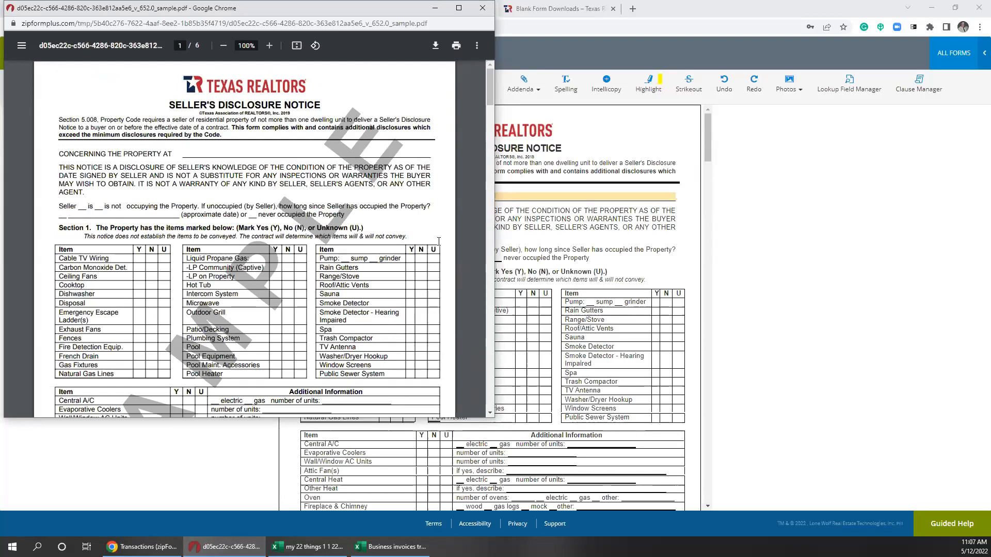
click(479, 9)
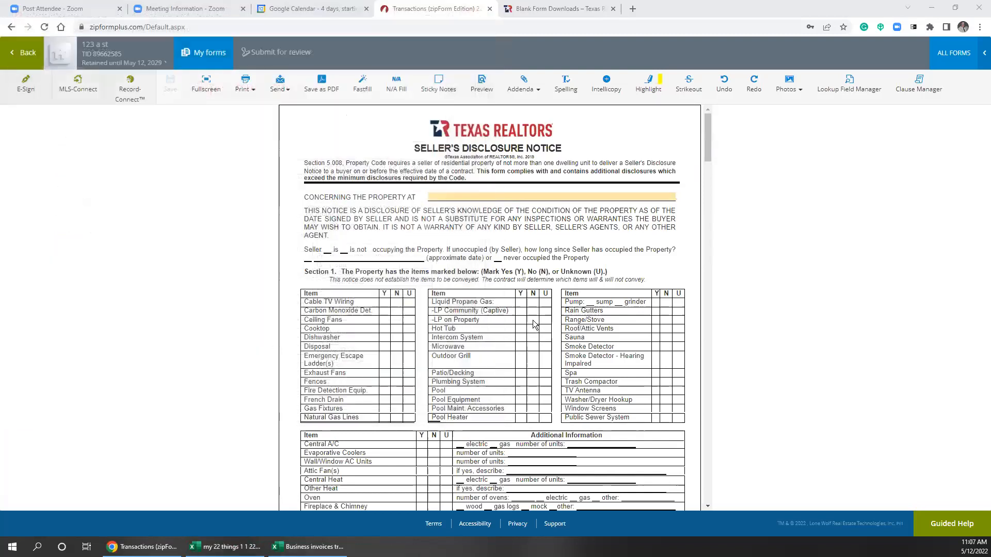